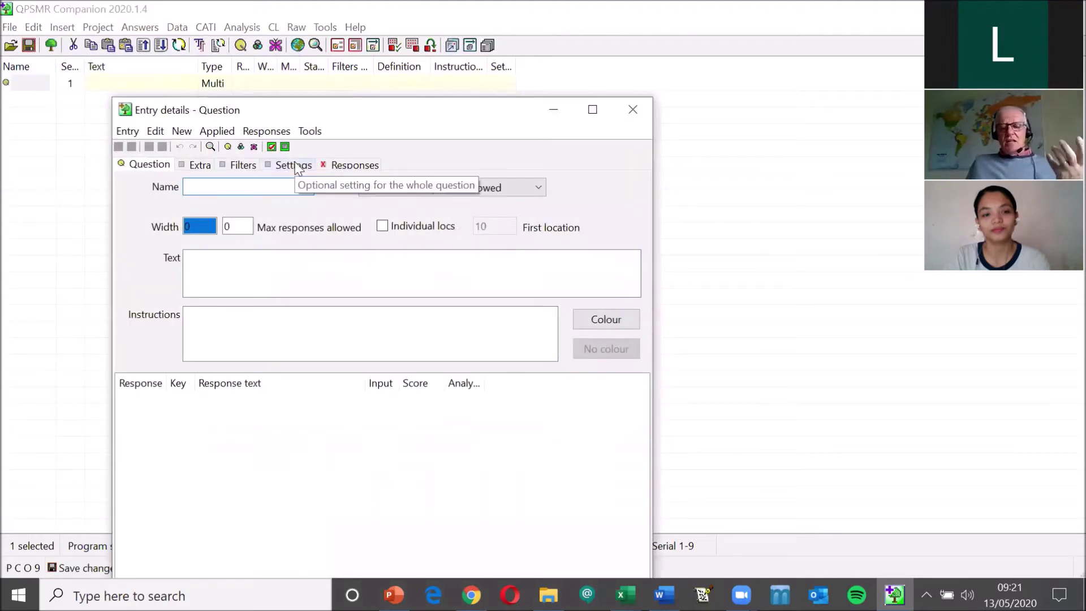
Name the new question q1 and set its type to Single-coded response only.
text(q1)
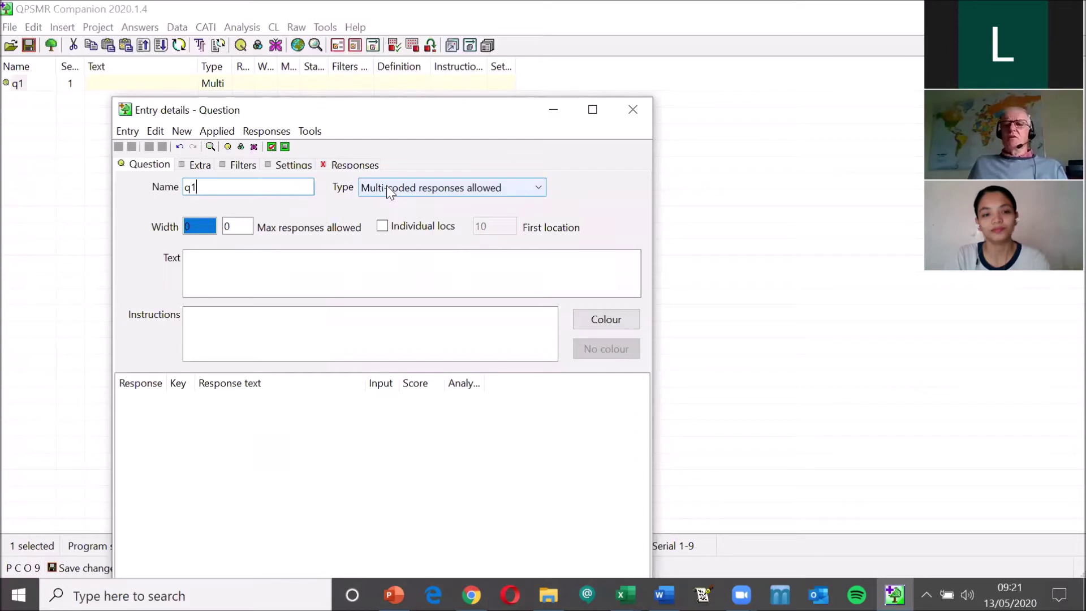
click(387, 188)
click(391, 205)
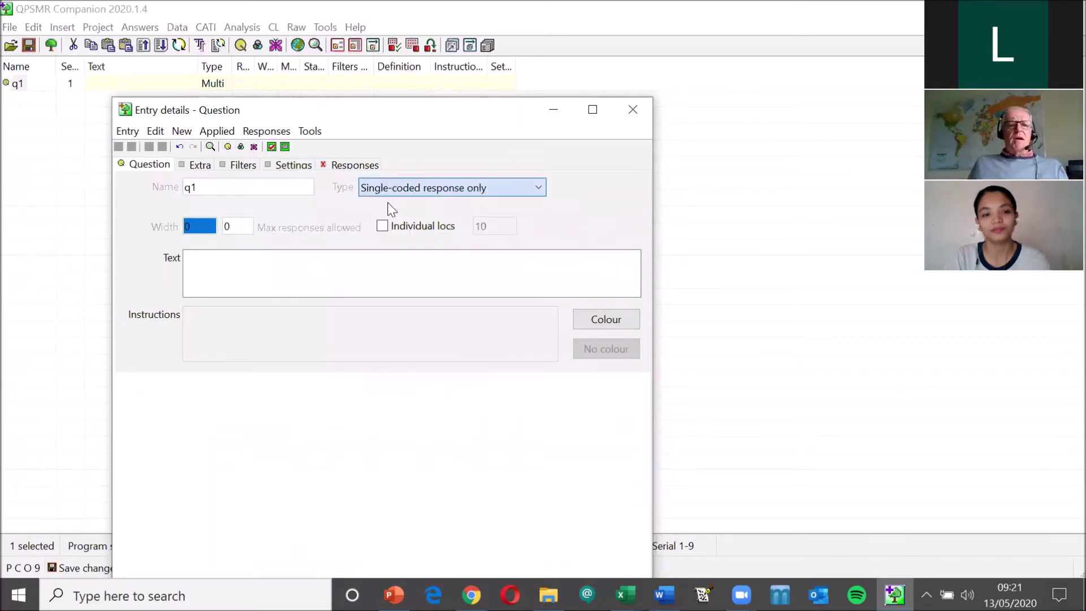
click(267, 272)
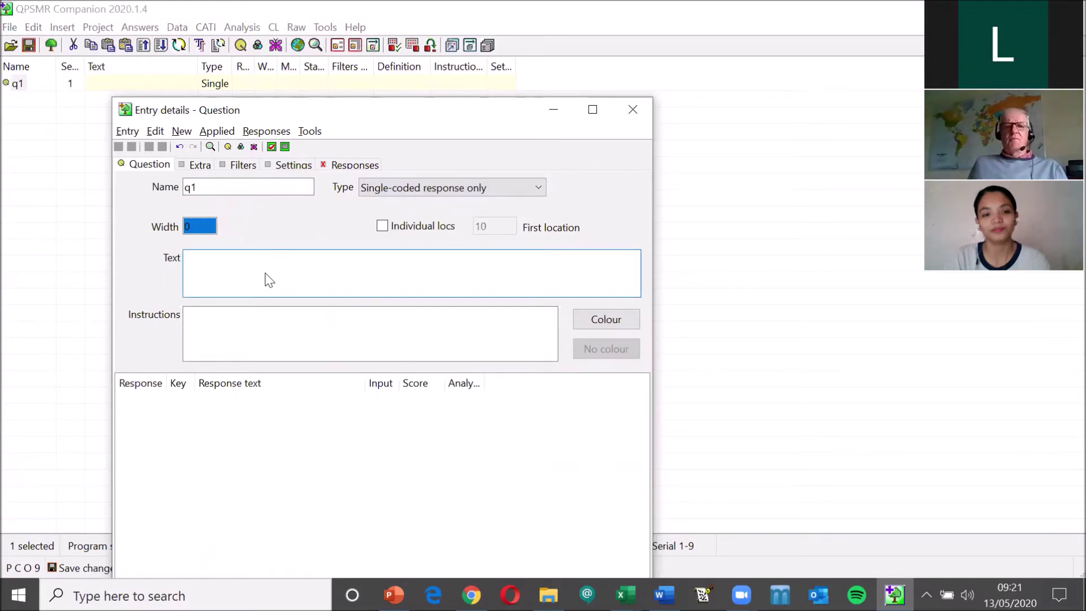
Switch to MY SURVEY.docx in Word and copy the Q1 answer lines from Every day to Never.
key(alt+Tab)
key(alt+Tab)
key(alt+Tab)
key(alt+Tab)
key(alt+Tab)
key(alt+Tab)
key(alt+Tab)
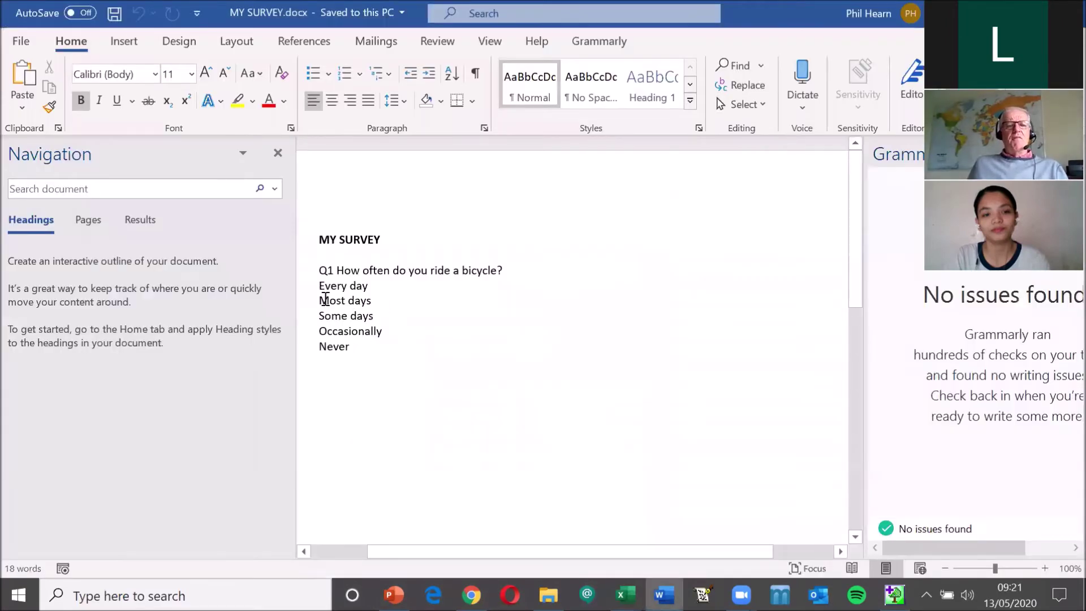
drag(322, 290, 356, 348)
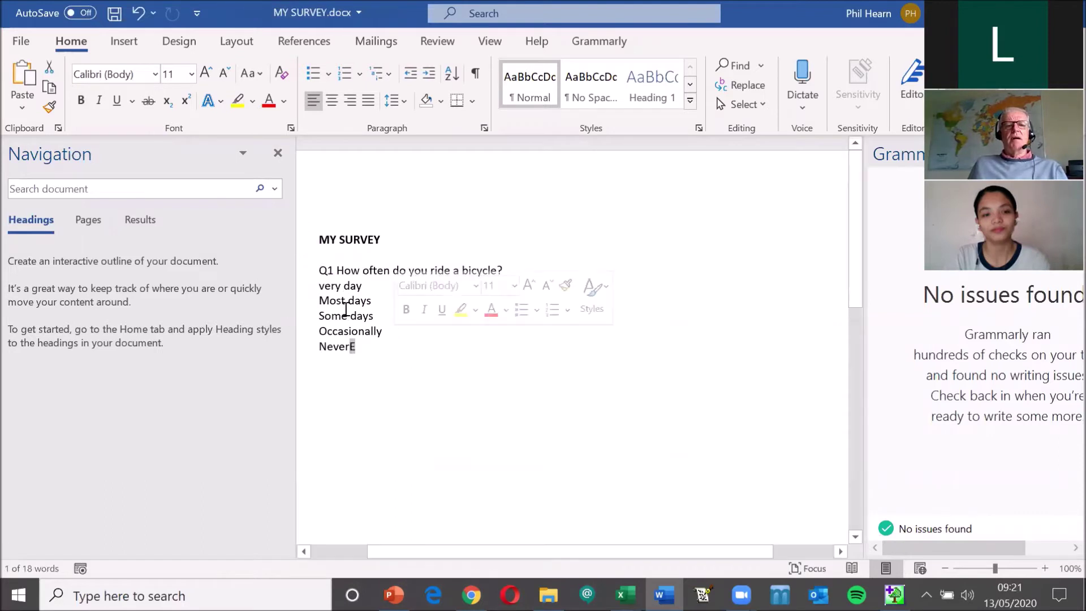
key(ctrl+z)
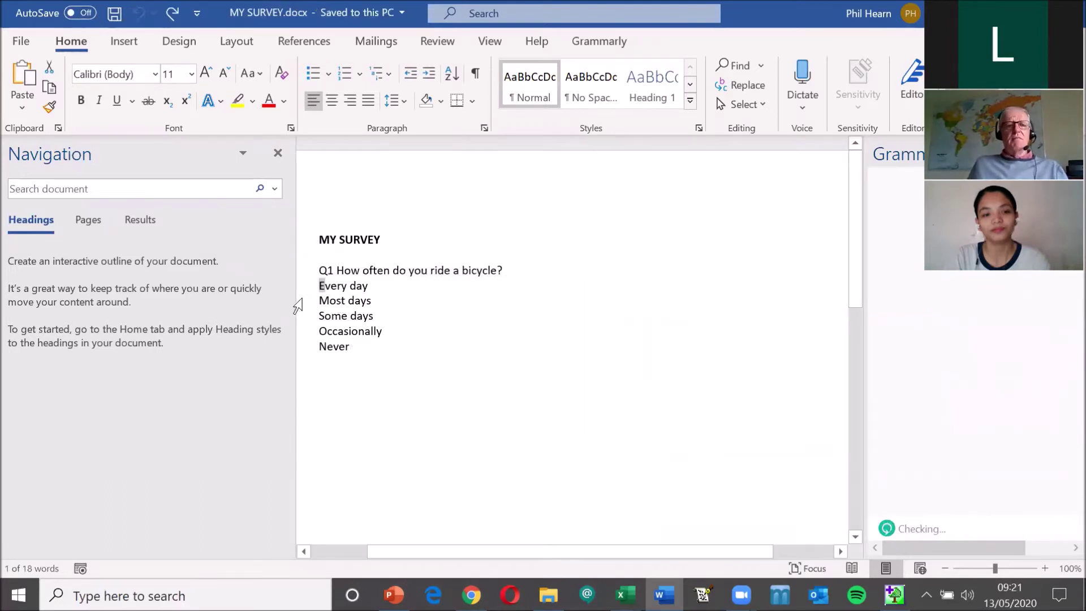
drag(319, 287, 383, 342)
right_click(379, 327)
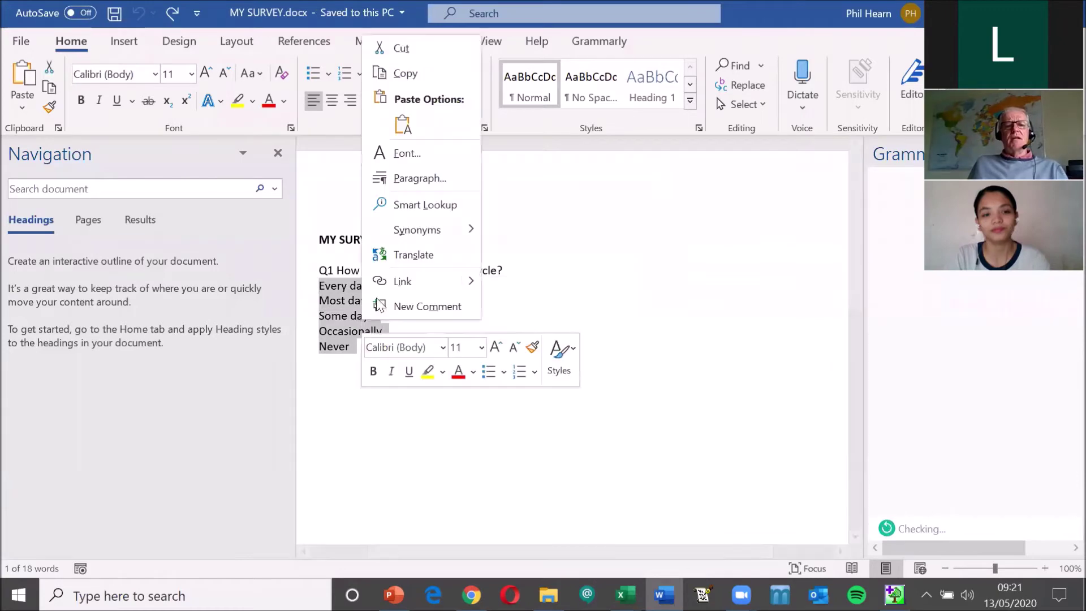
click(390, 75)
Switch back to QPSMR Companion and enter "How often do you buy Coca Cola?" as the text of q1.
key(alt+Tab)
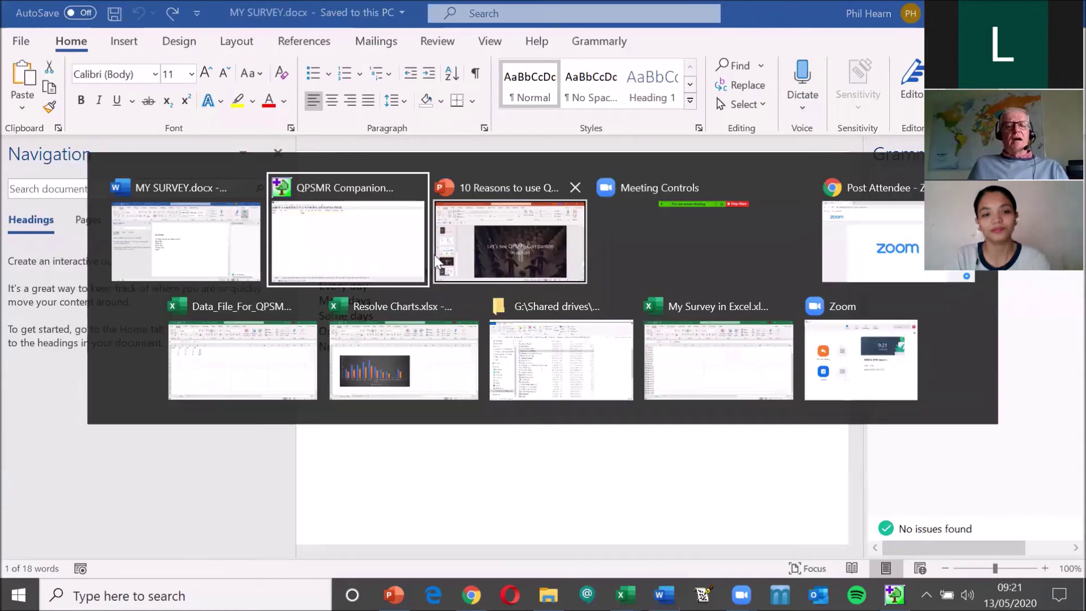
key(alt+Tab)
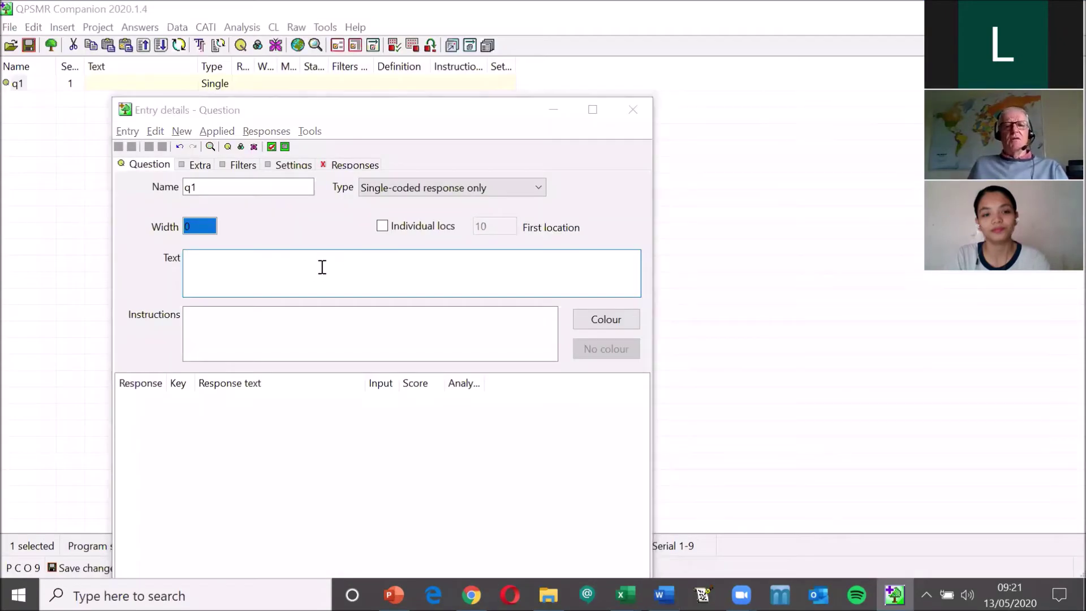
key(alt+Tab)
text(Hoiw)
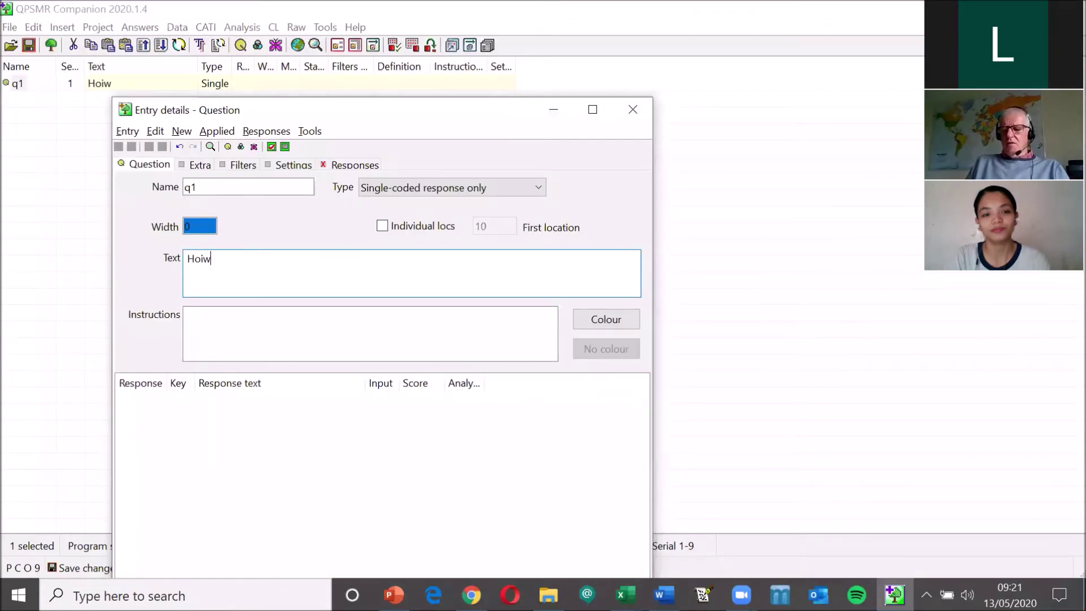
key(BackSpace)
key(BackSpace)
text(w o)
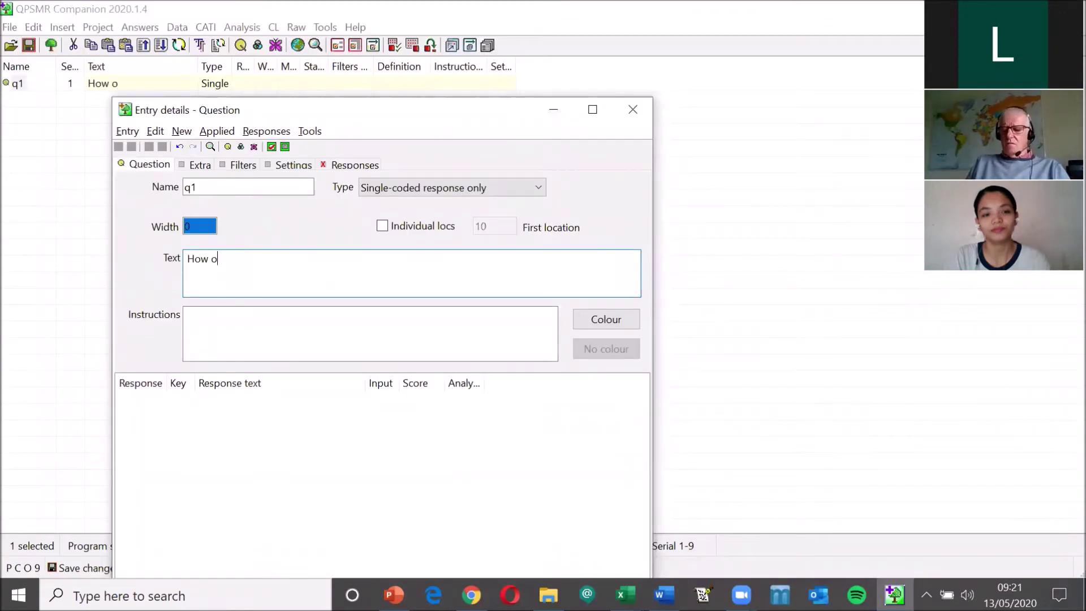
text(ften do you buy Xo)
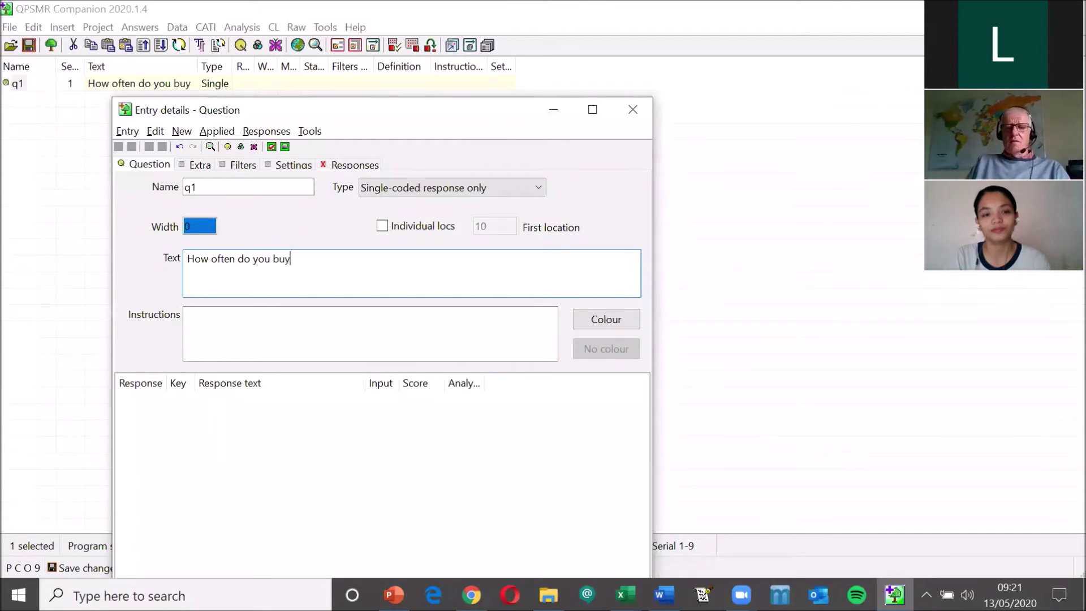
key(BackSpace)
key(BackSpace)
text(Co)
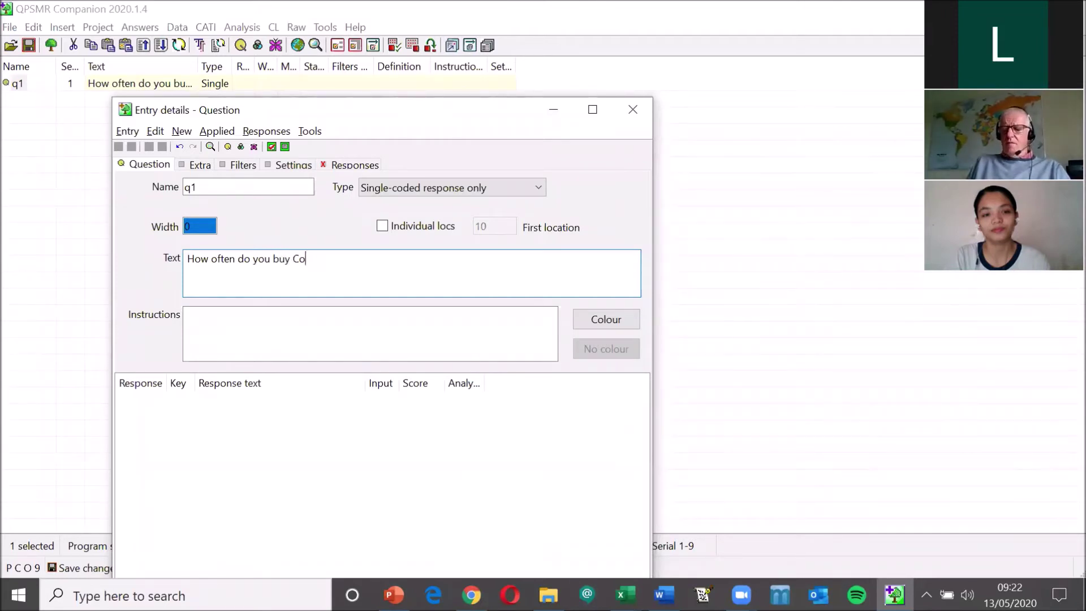
text(ca Cola?)
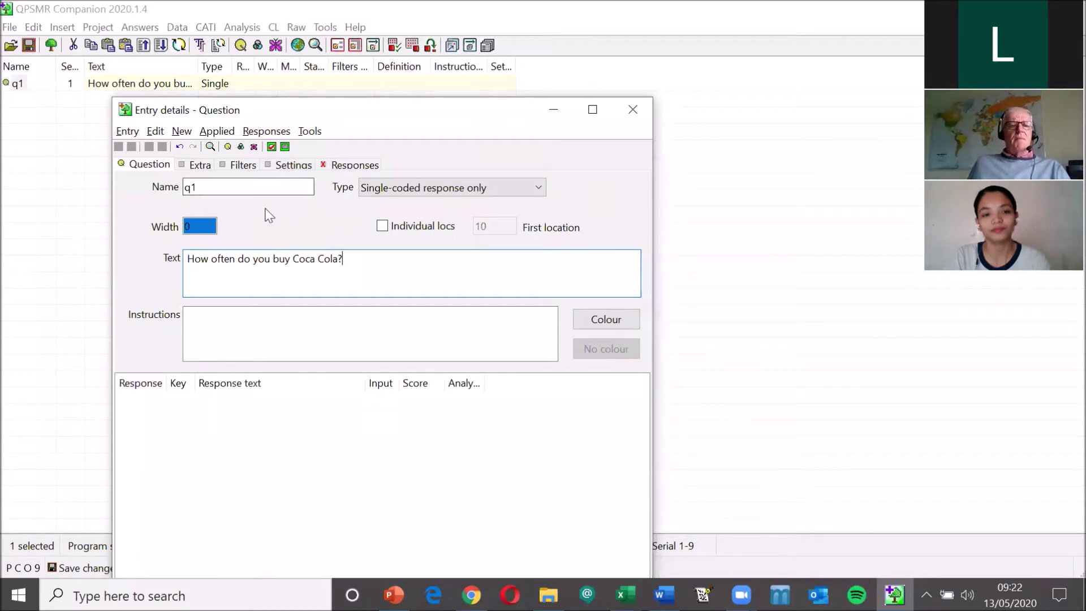
Add the copied responses Every day, Most days, Some days, Occasionally and Never to q1, and close its entry details.
click(347, 167)
click(125, 179)
text(Every day Most days Some days Occasionally Never)
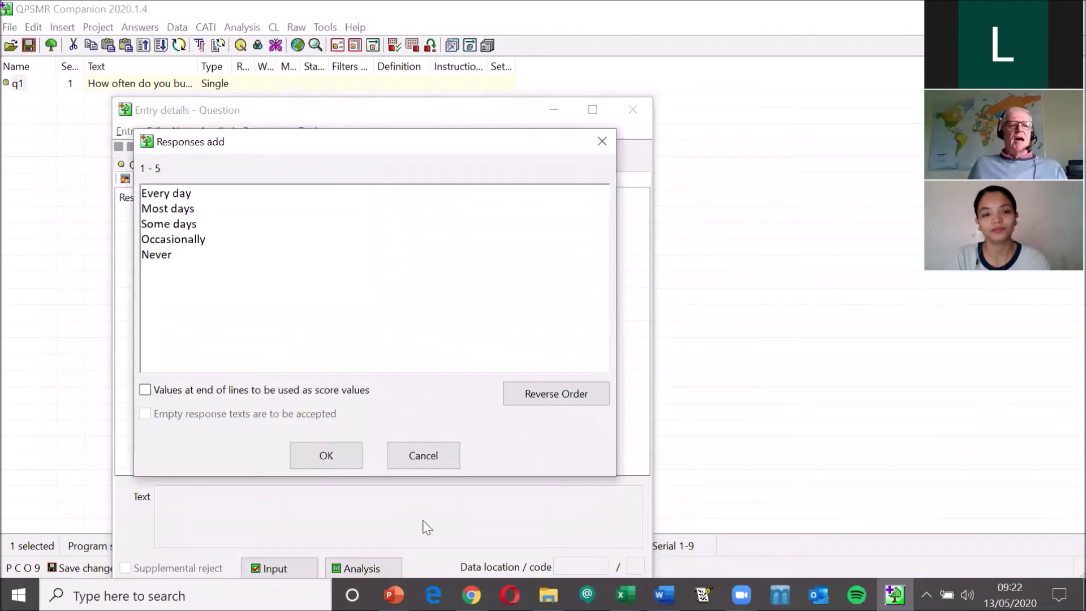
click(324, 460)
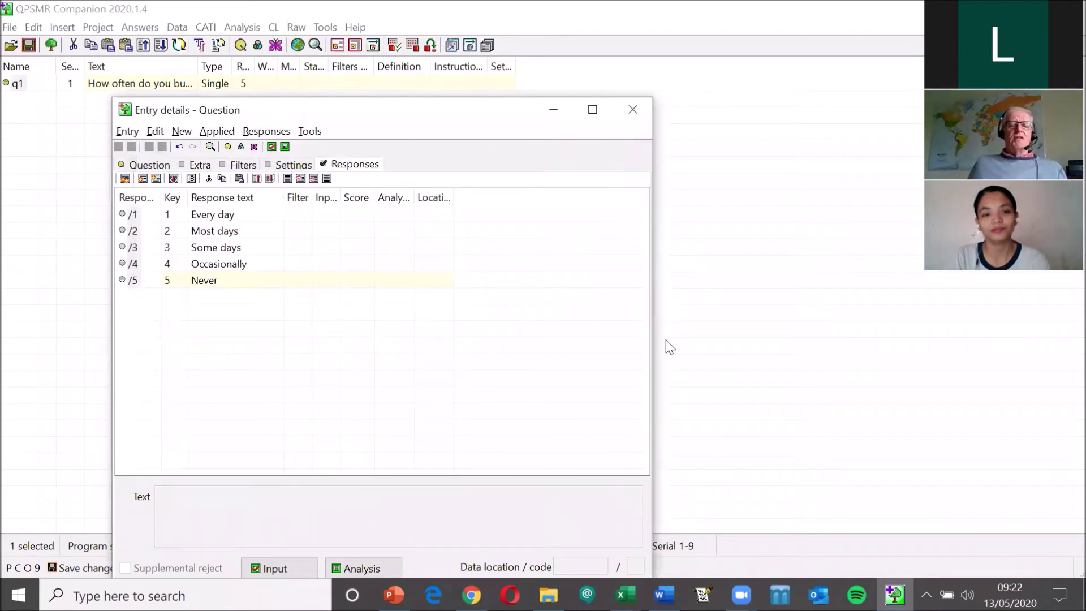
click(632, 110)
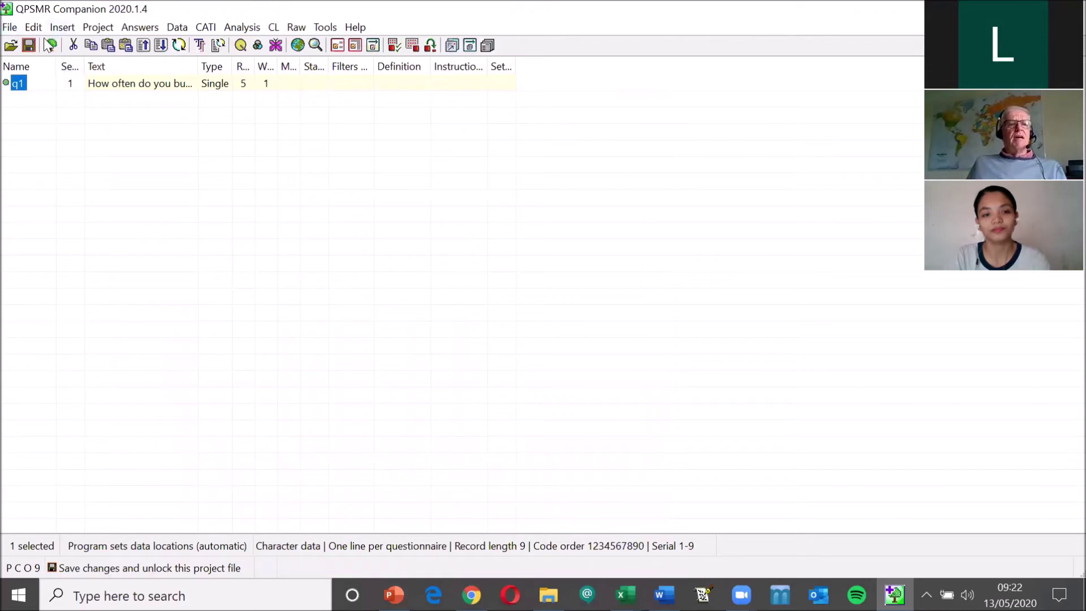
Insert a new question entry named q2 with the type Single-coded response only.
click(68, 31)
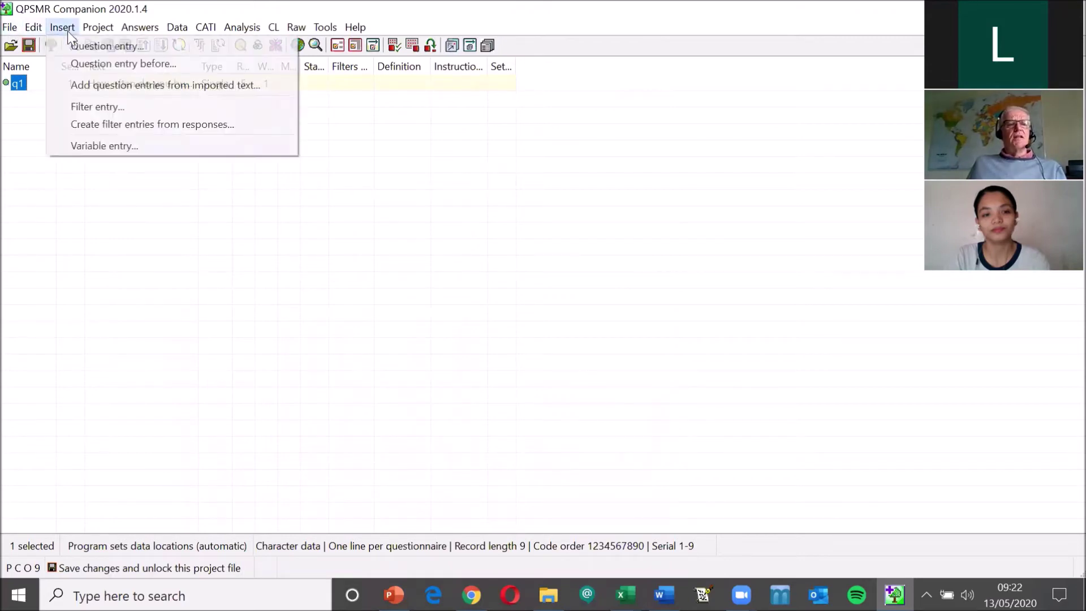
click(90, 49)
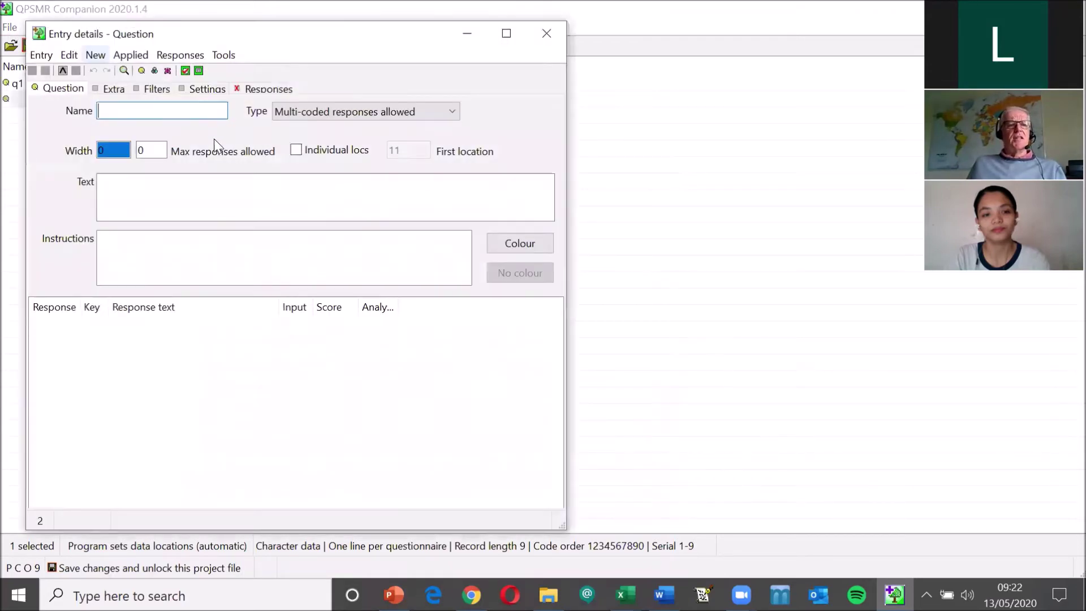
text(q2)
click(321, 112)
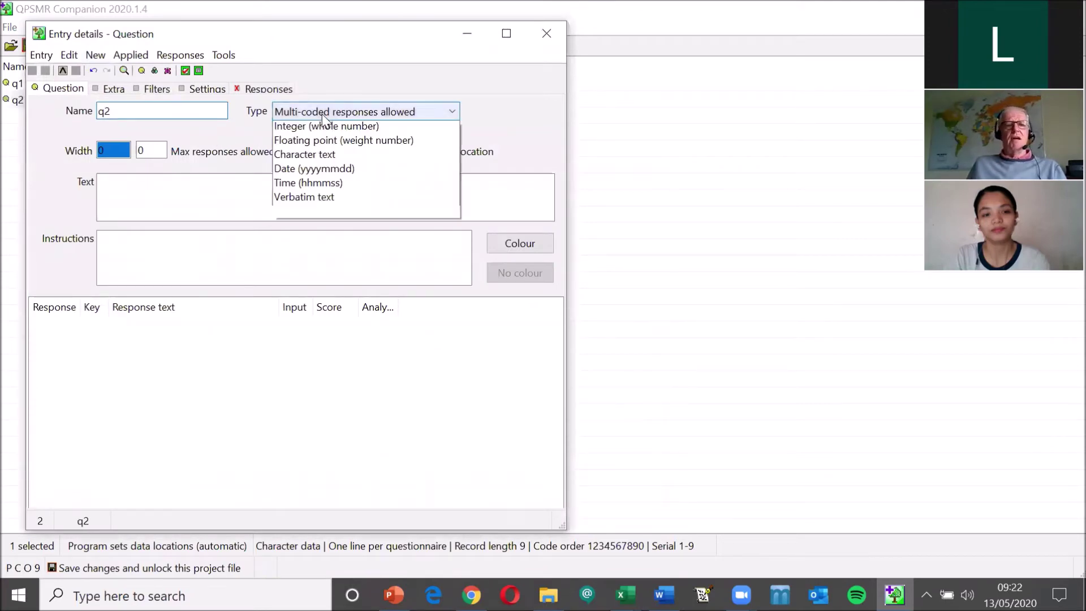
click(322, 129)
Enter "What is your favourite brand?" as the text of q2.
click(221, 186)
text(What is your)
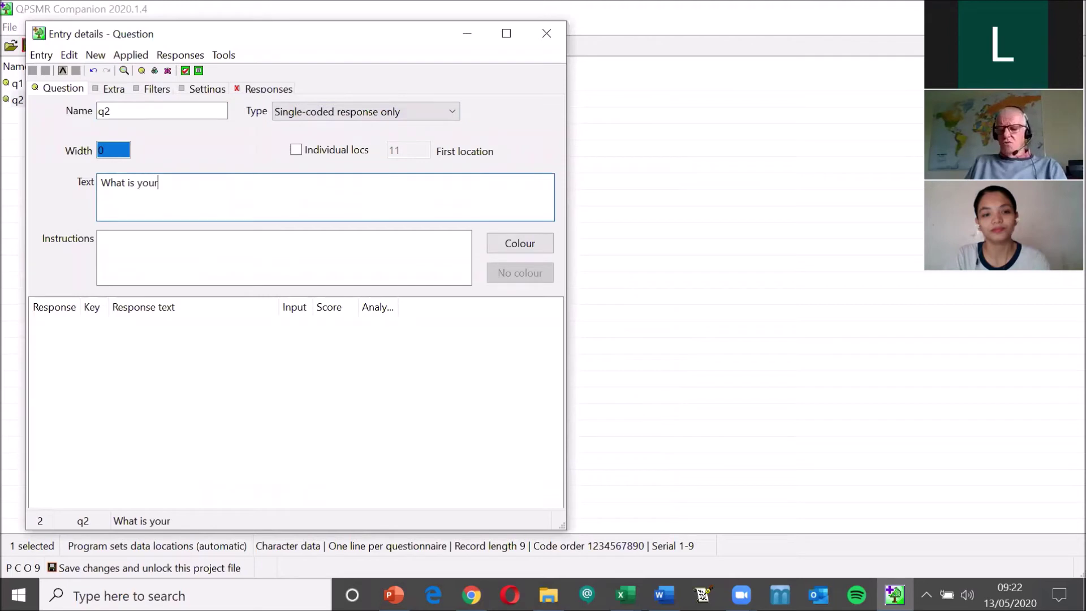
text( facou)
key(BackSpace)
key(BackSpace)
key(BackSpace)
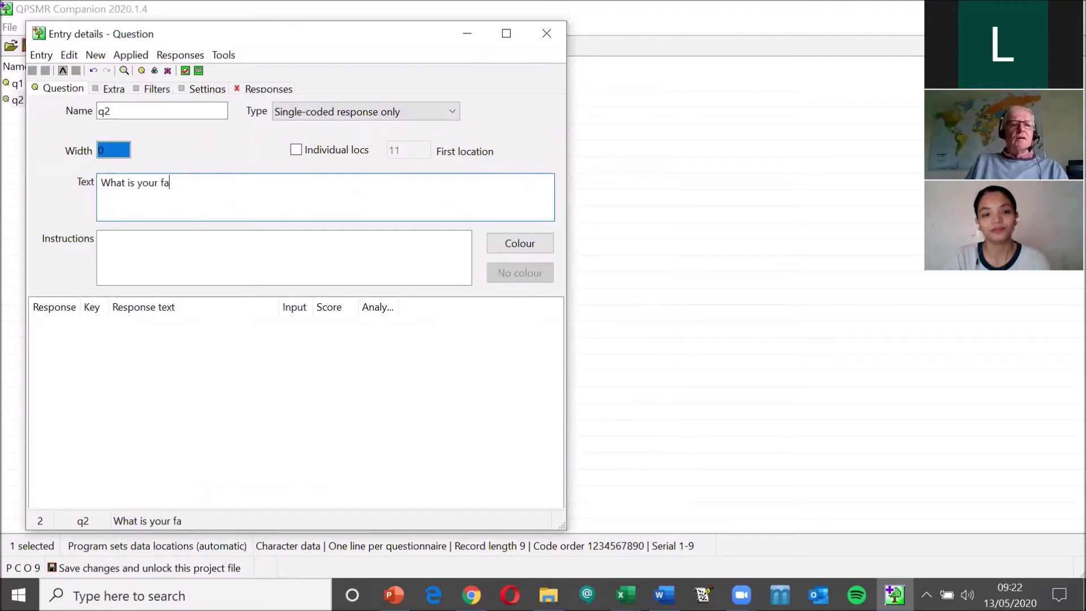
text(vourite brand)
key(BackSpace)
key(BackSpace)
key(BackSpace)
text(abd)
key(BackSpace)
key(BackSpace)
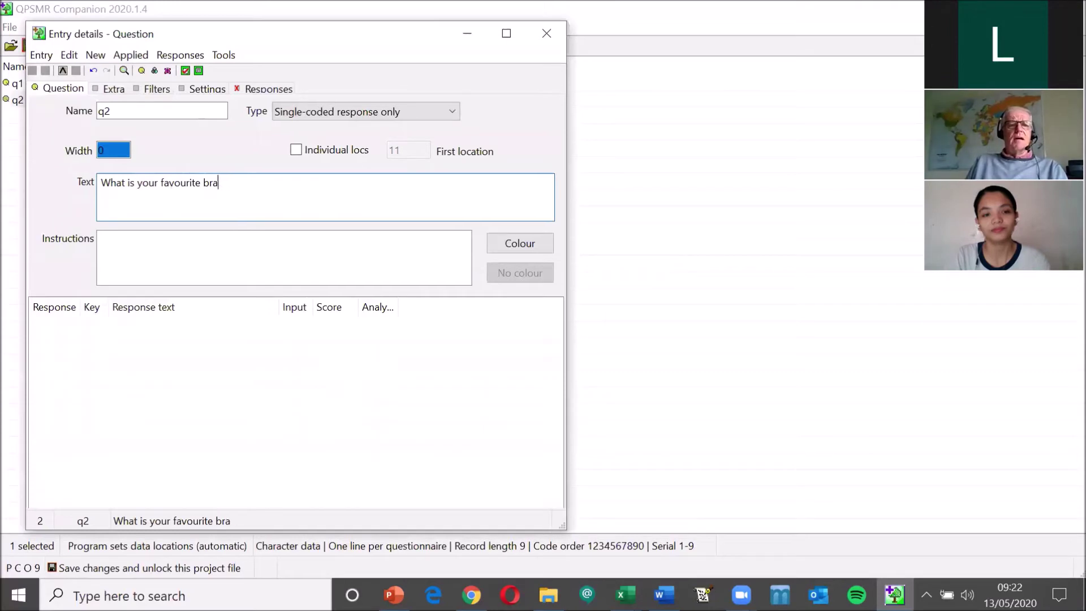
text(nd?)
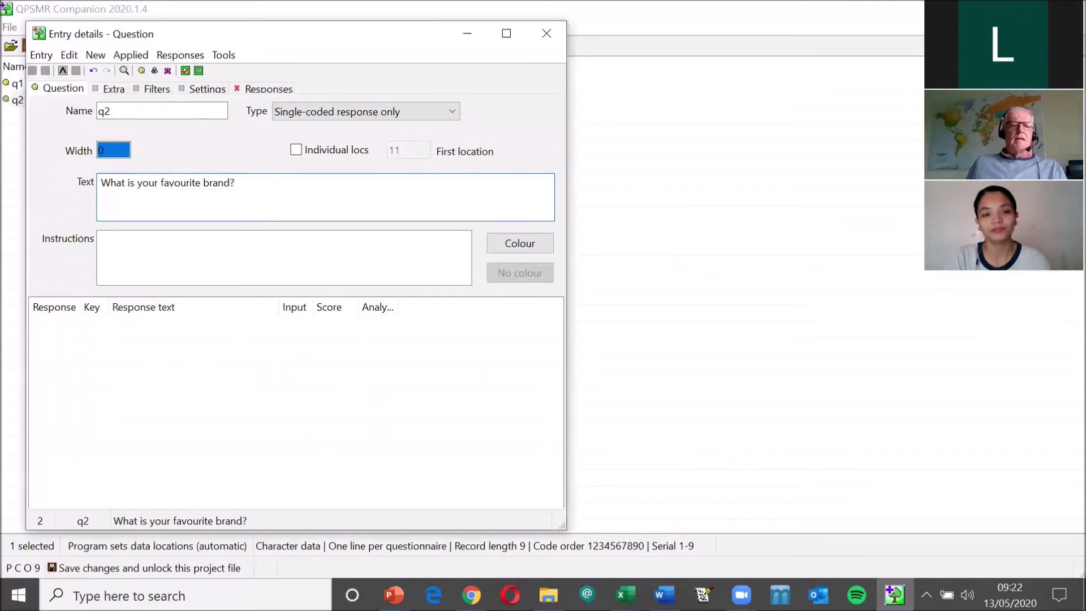
Start adding responses to q2, and copy the list Brand 1 to Brand 132 from My Survey in Excel.xlsx in Excel.
click(268, 90)
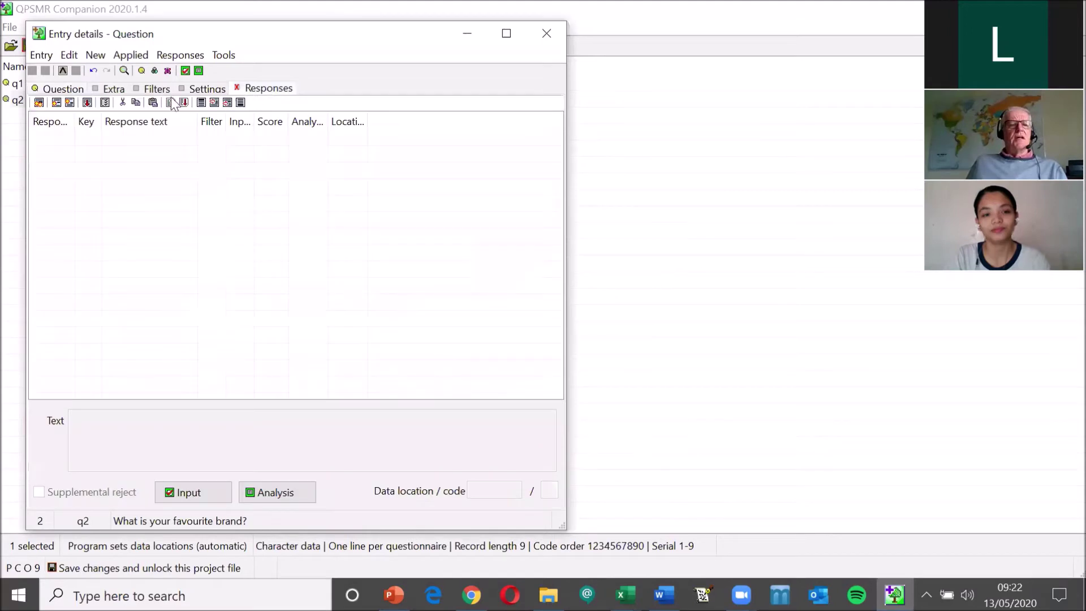
click(38, 103)
key(alt+Tab)
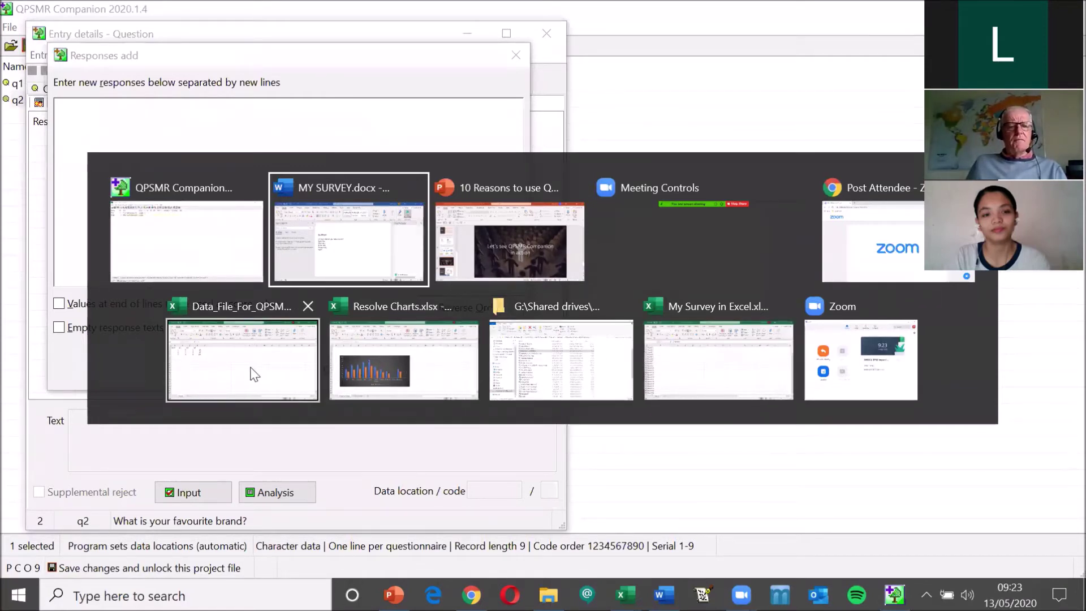
click(670, 364)
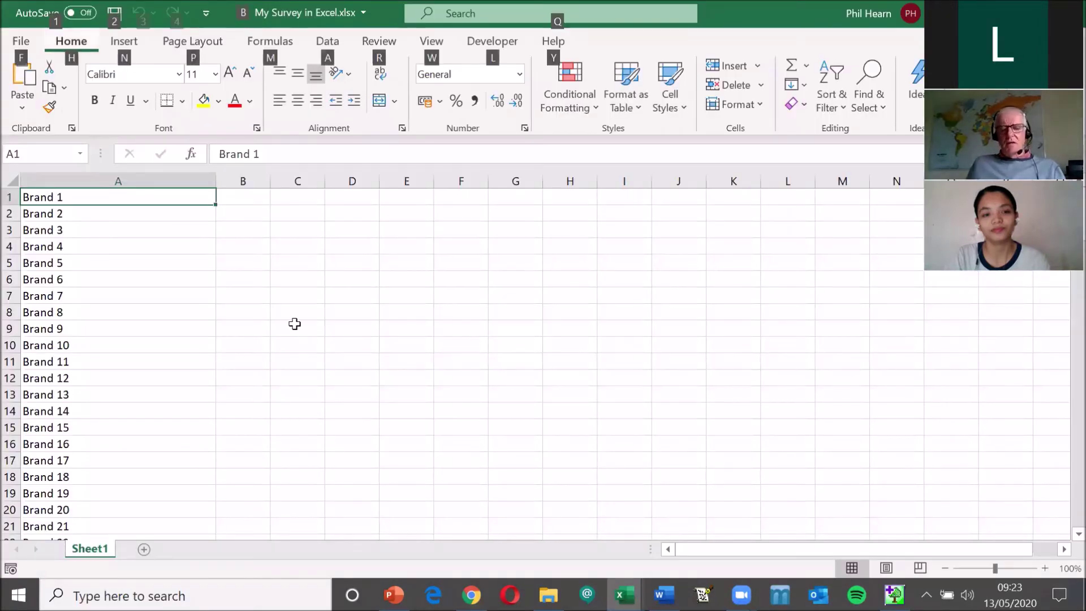
key(Escape)
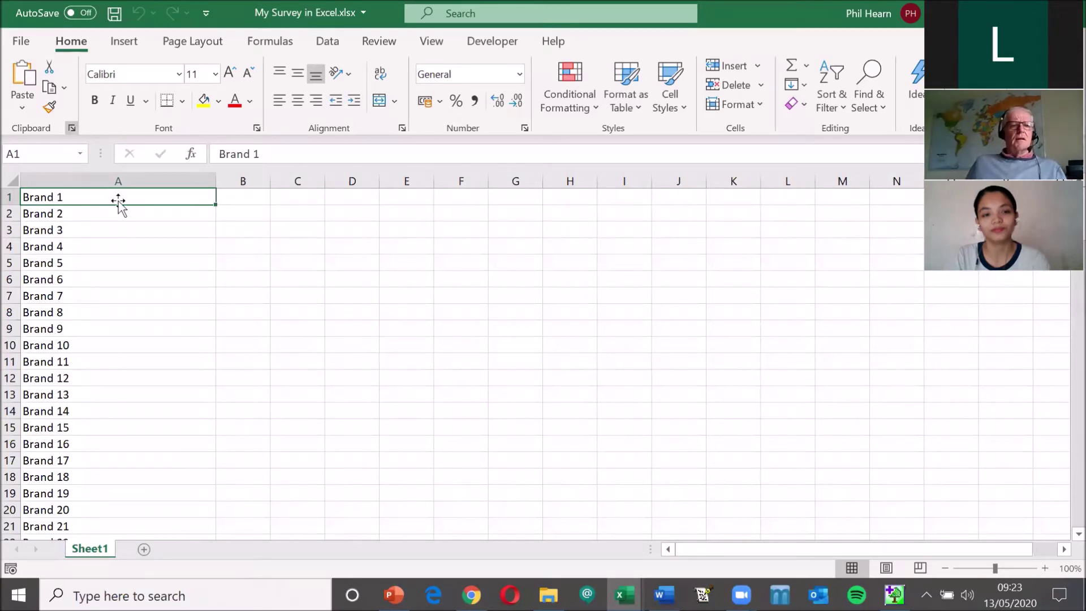
key(ctrl+shift+Down)
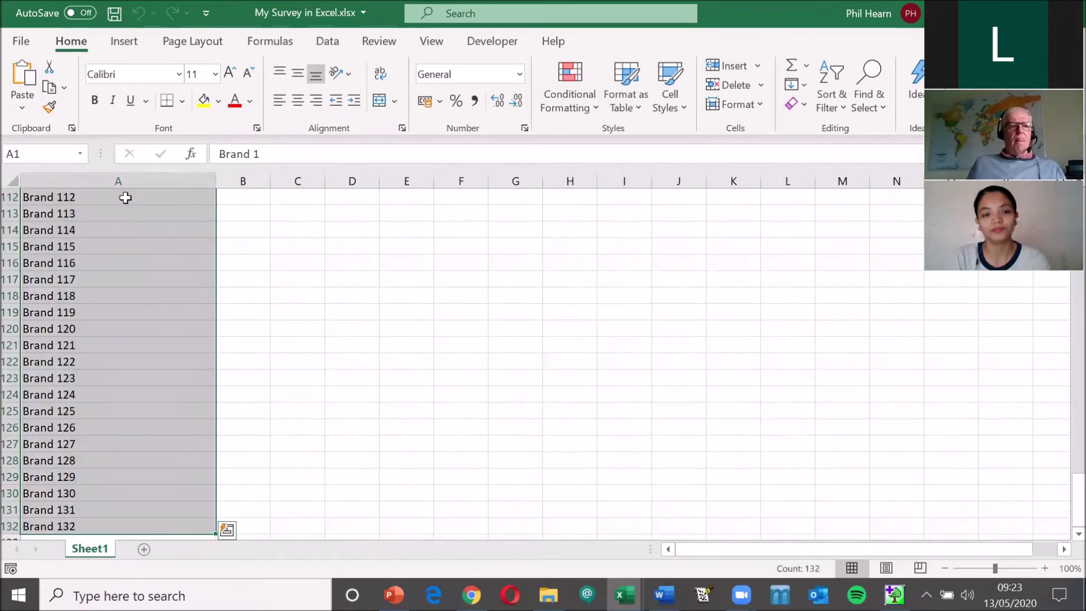
key(ctrl+c)
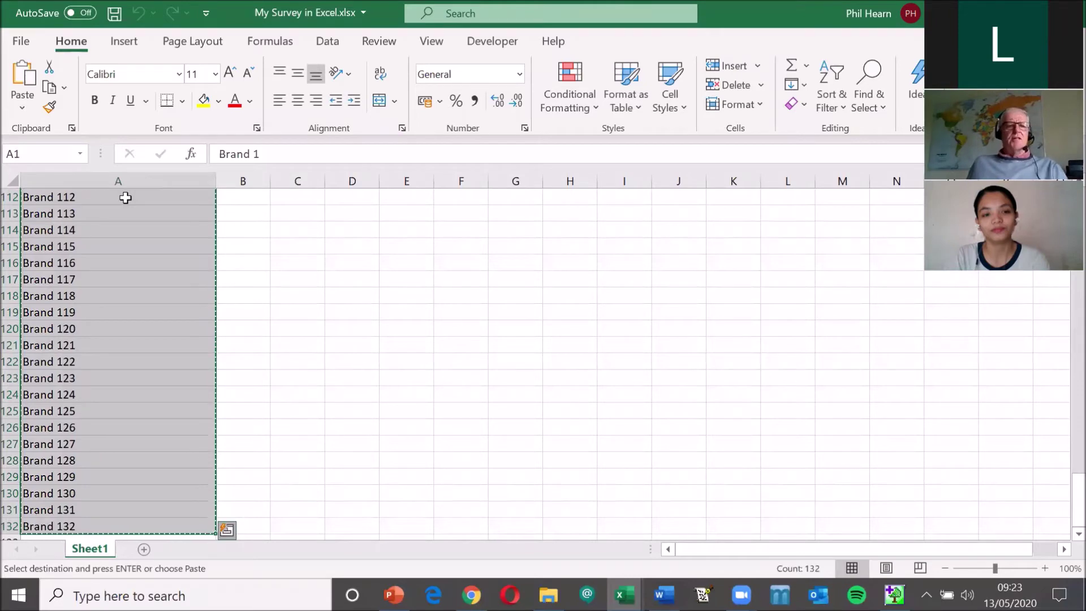
key(ctrl+q)
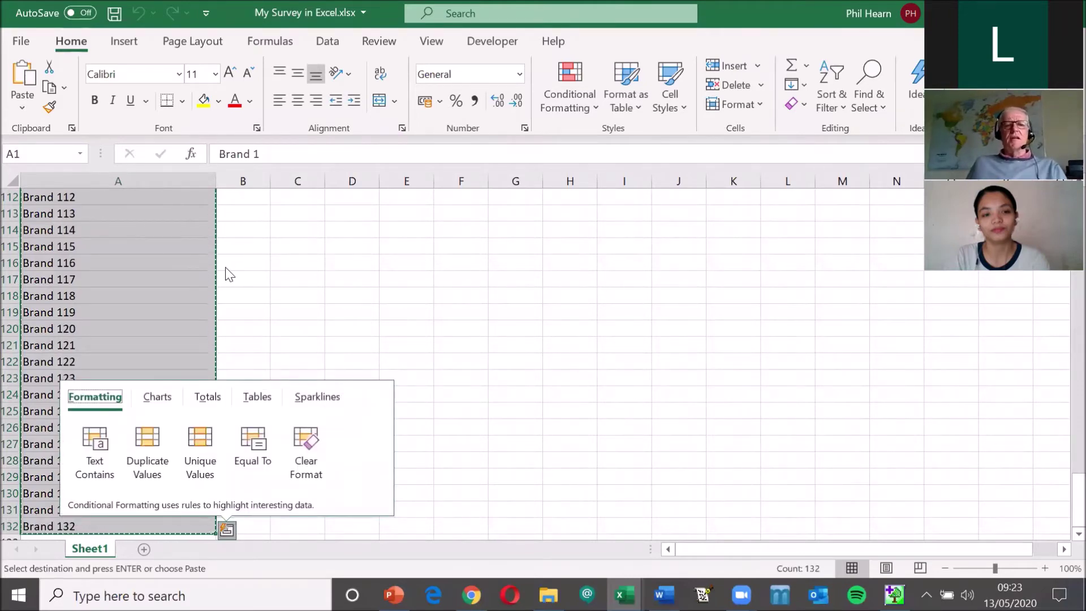
Switch back to QPSMR Companion and paste the copied brand list as the responses of q2.
key(alt+Tab)
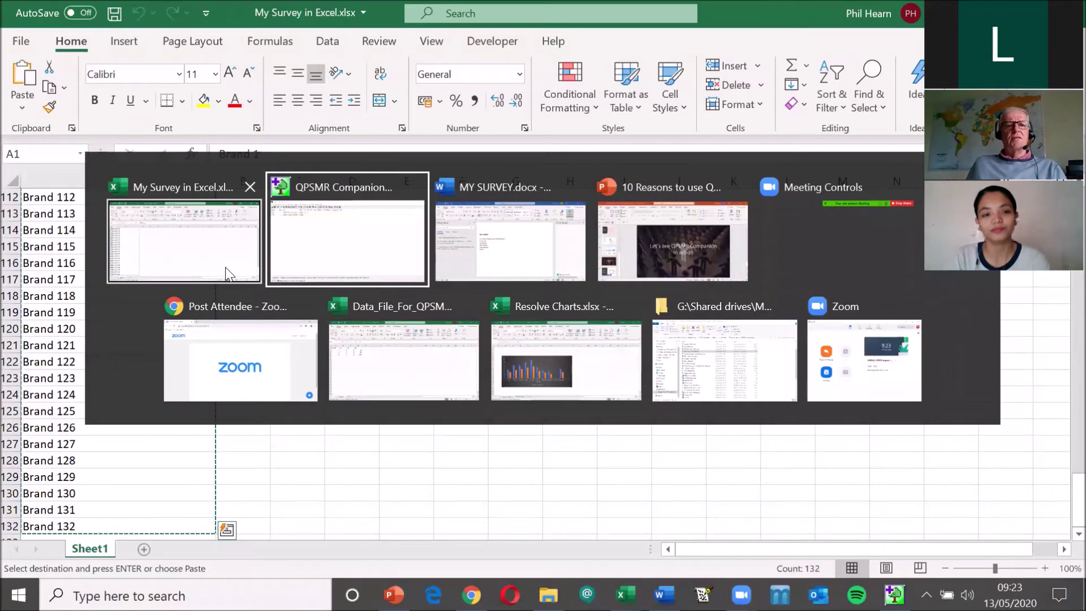
click(190, 265)
key(alt+Tab)
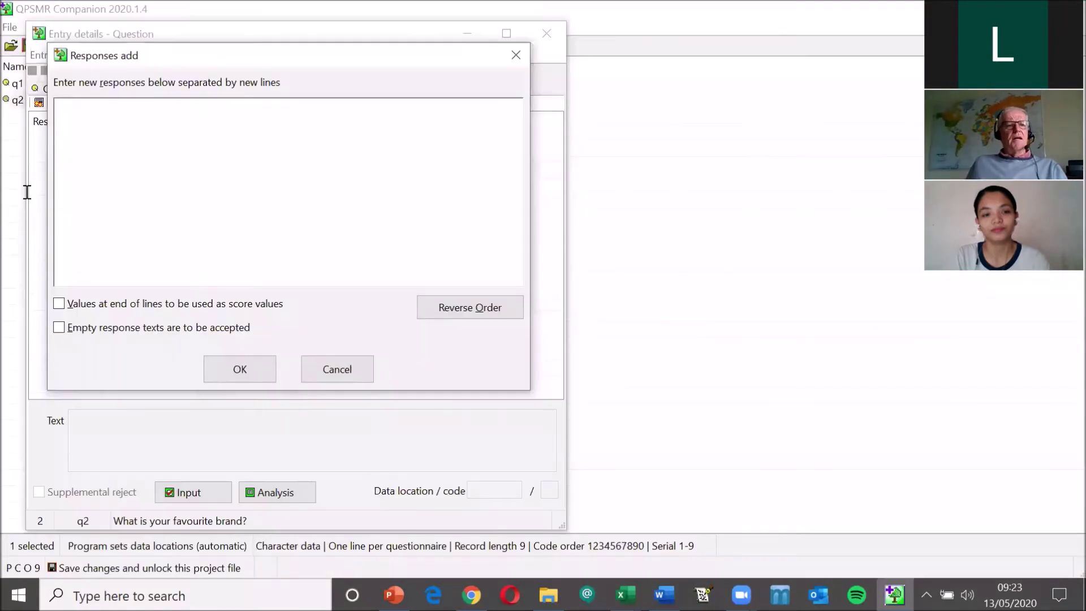
key(ctrl+v)
click(233, 368)
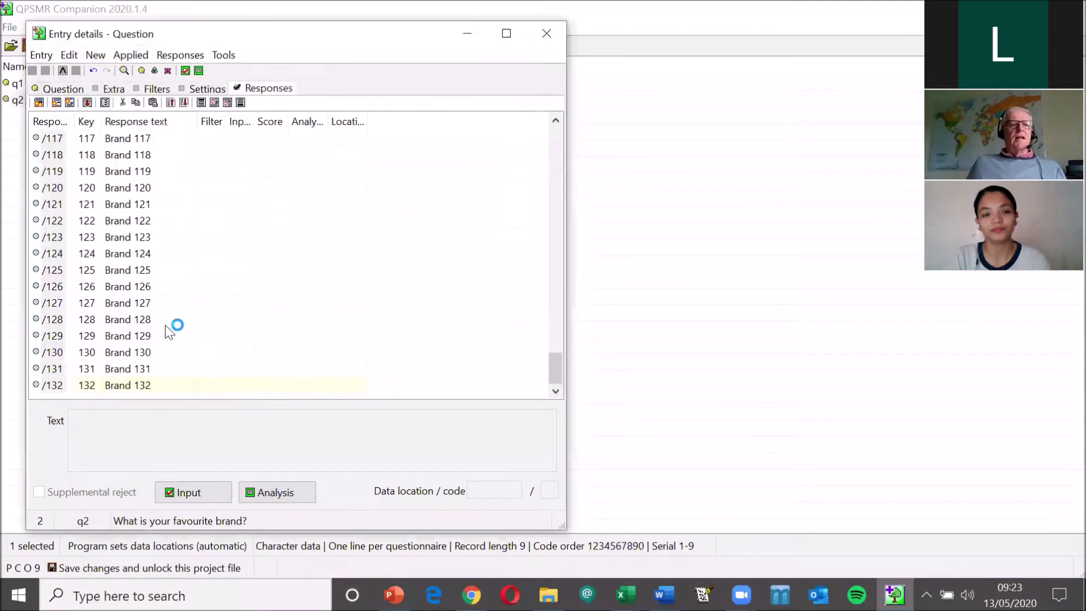
scroll(181, 274, up, 18)
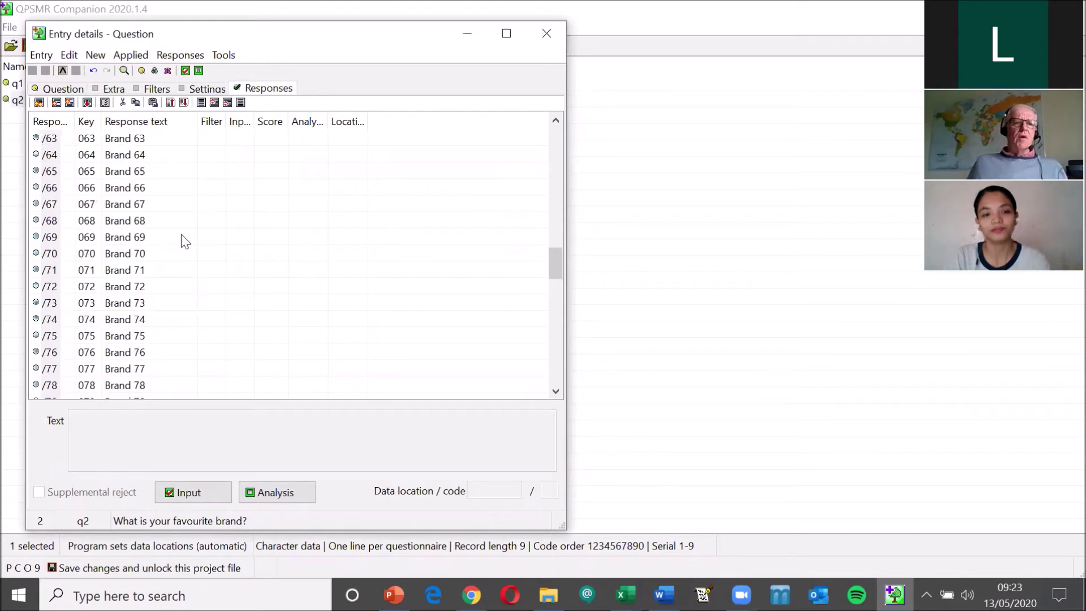
Undo the last addition of brand responses to q2, try to close the entry, and return to editing it.
scroll(181, 234, up, 2)
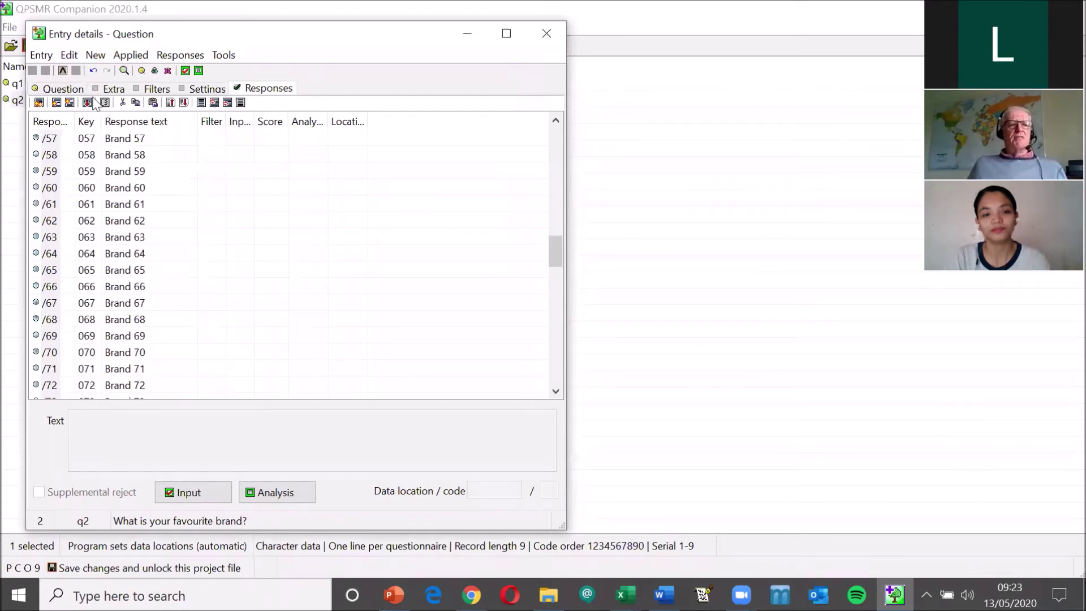
click(93, 71)
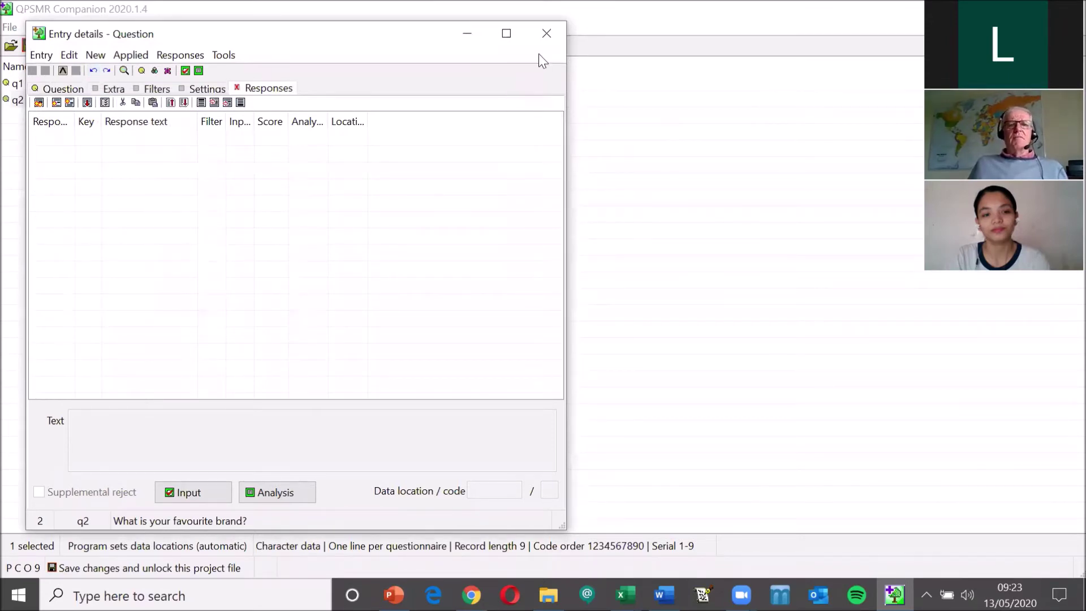
click(546, 33)
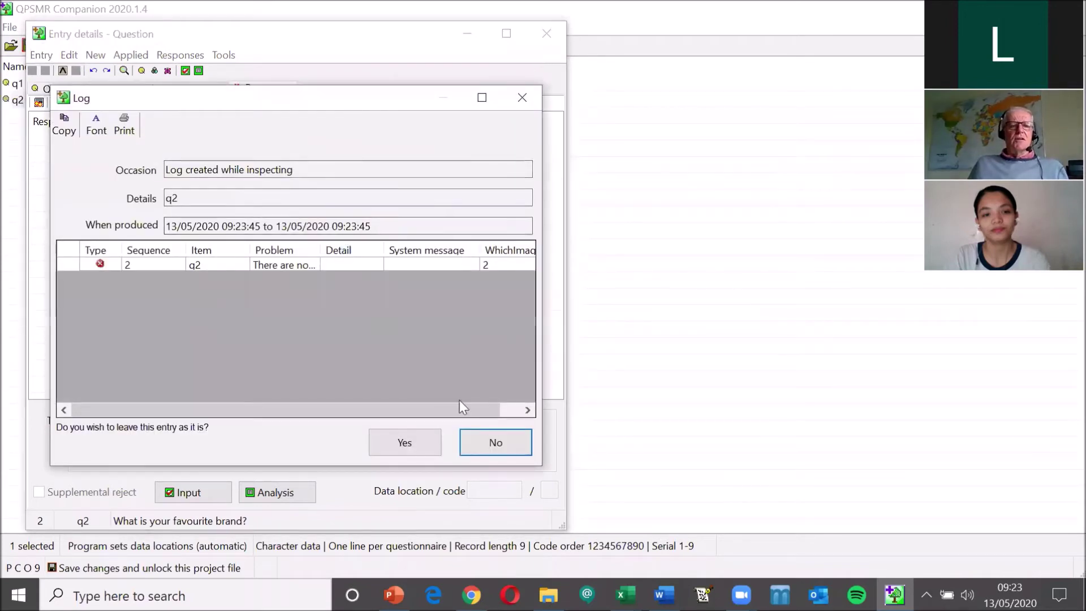
click(504, 446)
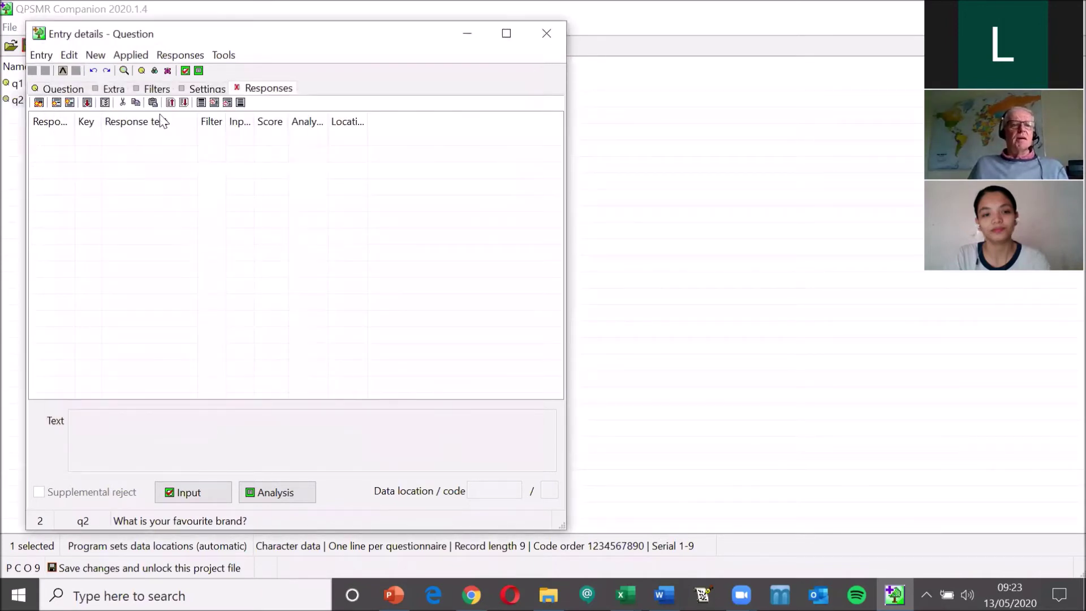
Add the copied brand list, Brand 1 to Brand 132, to q2 as its responses again.
click(38, 103)
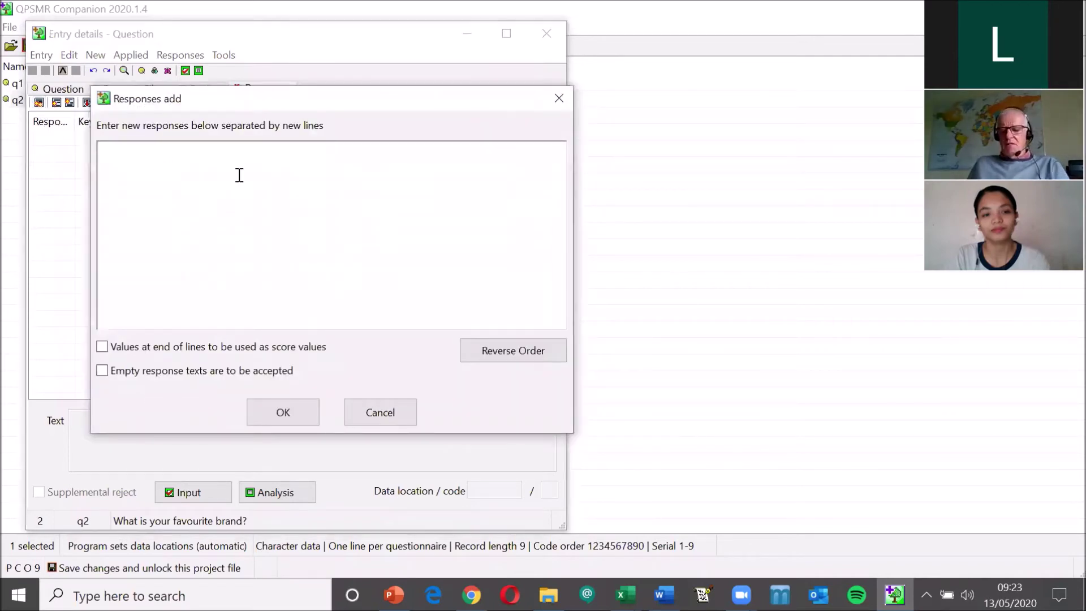
key(ctrl+v)
click(274, 415)
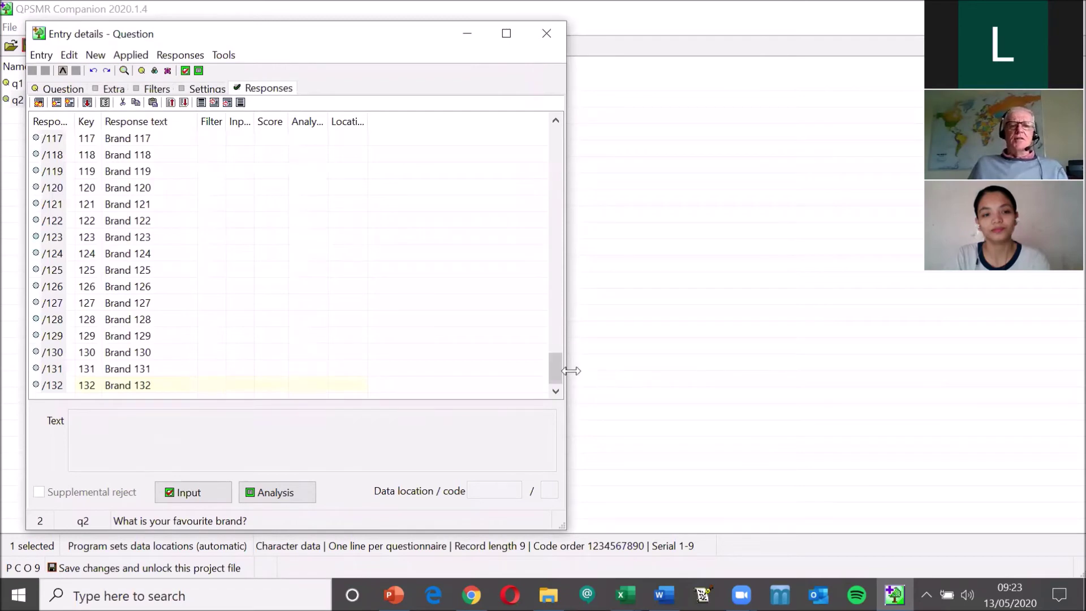
Turn on the Suppress if zero analysis setting for the responses Brand 5 to Brand 10 of q2.
drag(555, 369, 556, 140)
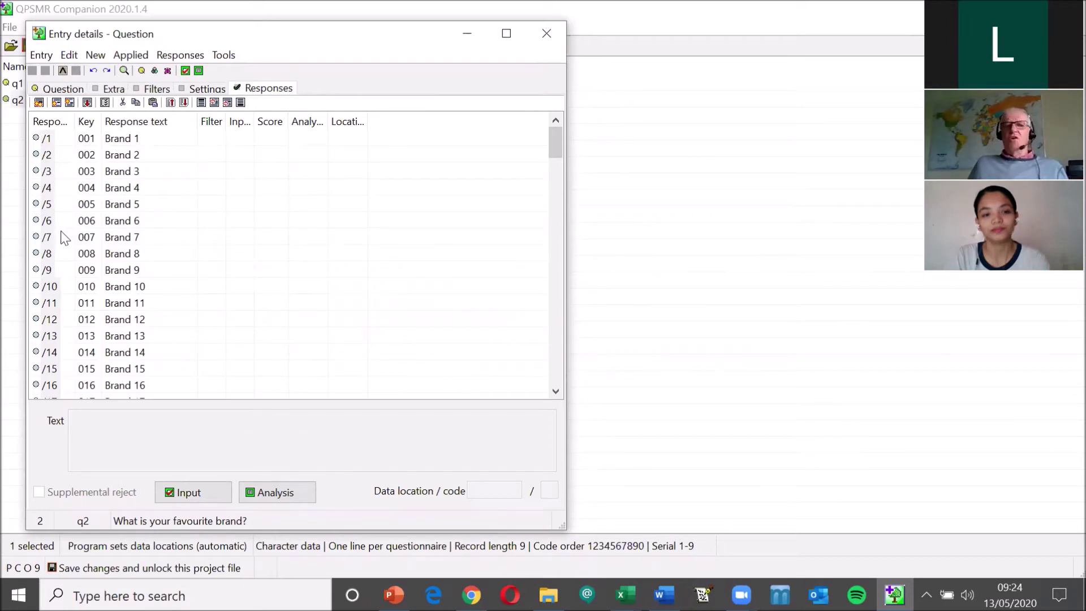
click(46, 205)
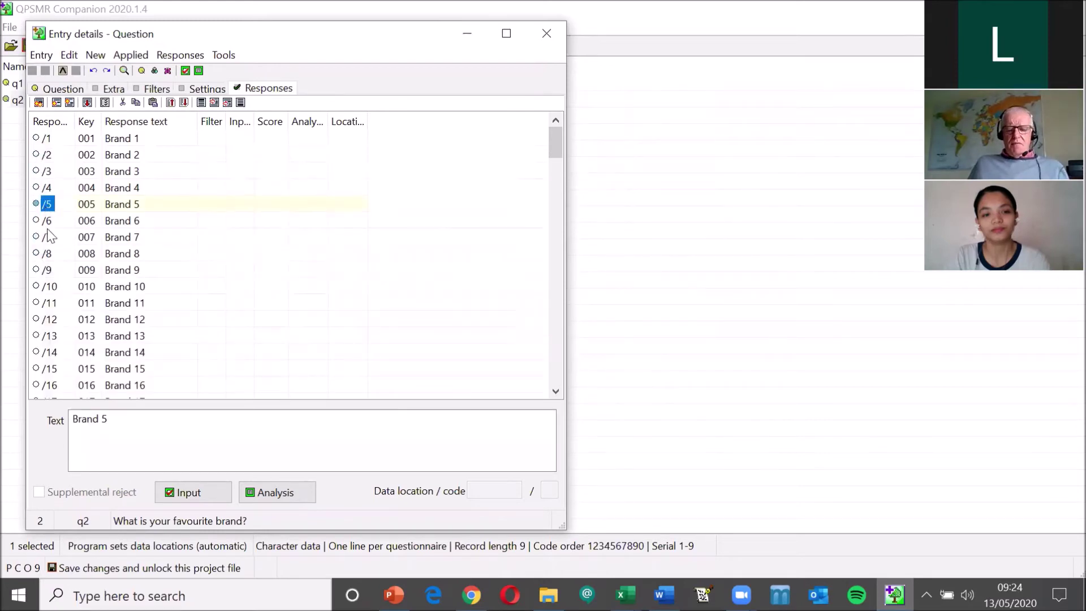
shift+click(50, 286)
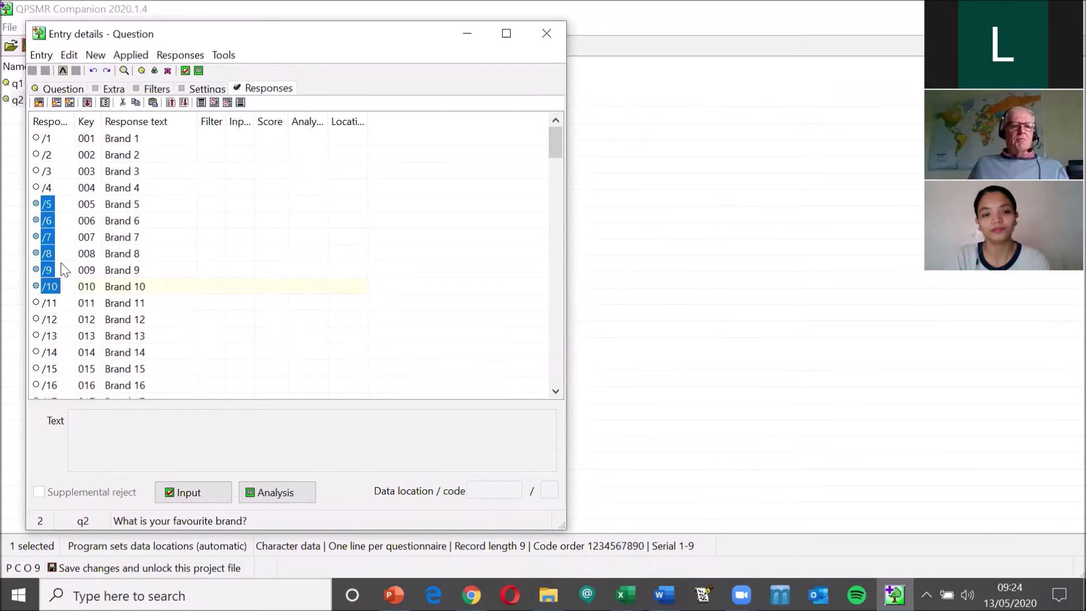
click(274, 493)
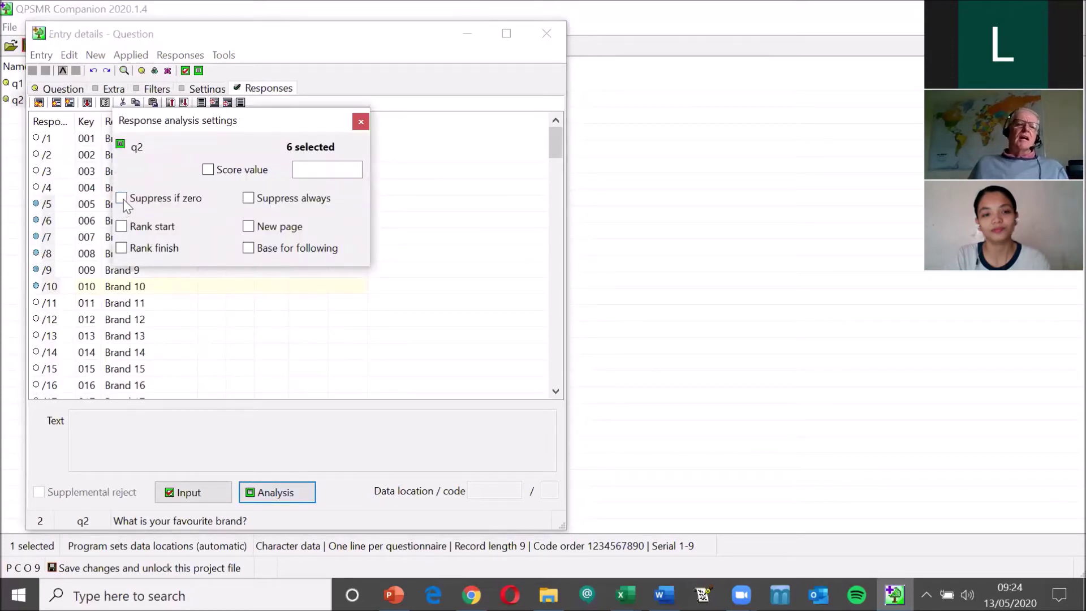
click(122, 198)
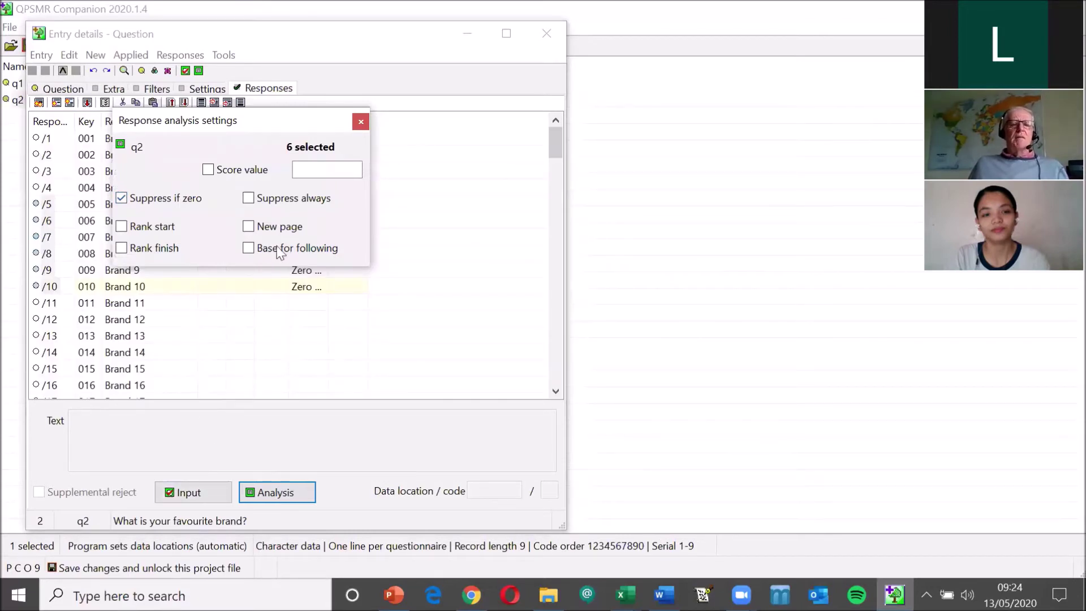
click(361, 121)
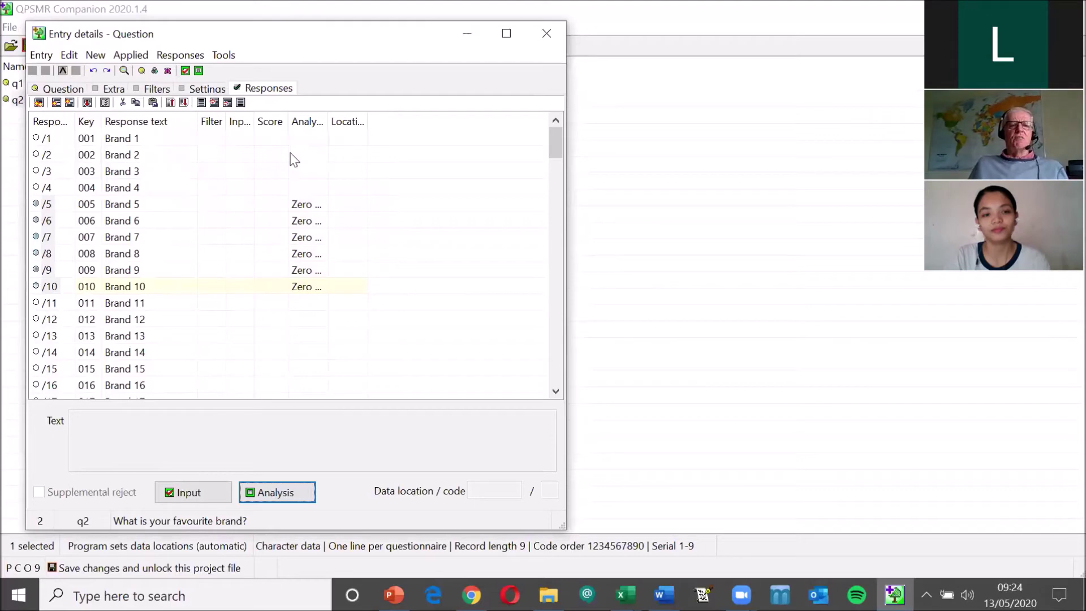
Fit the width of the Analysis column to its contents and close the q2 entry.
double_click(327, 121)
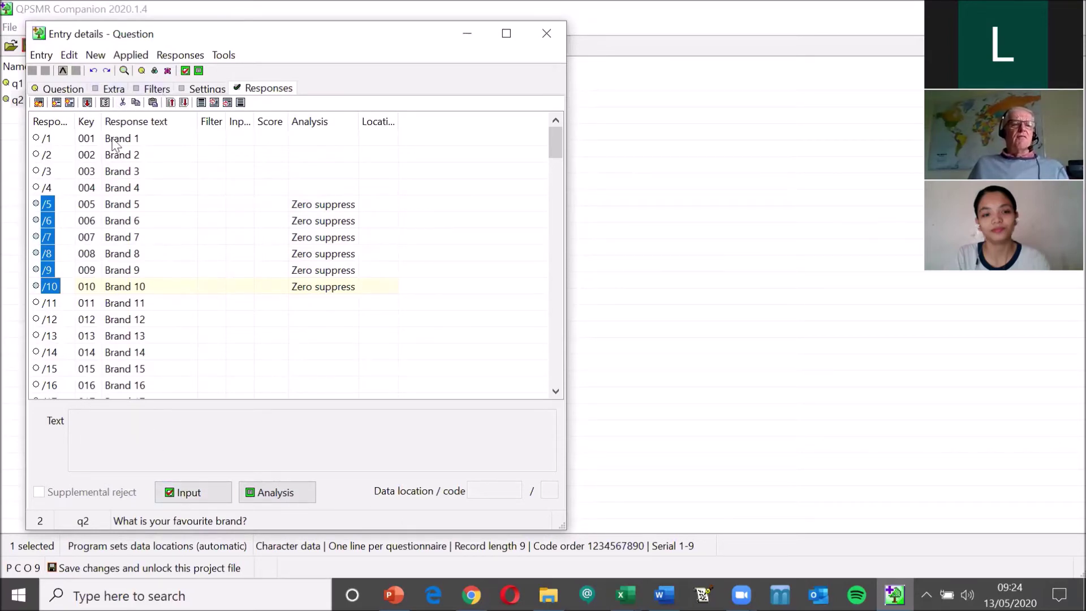
click(74, 209)
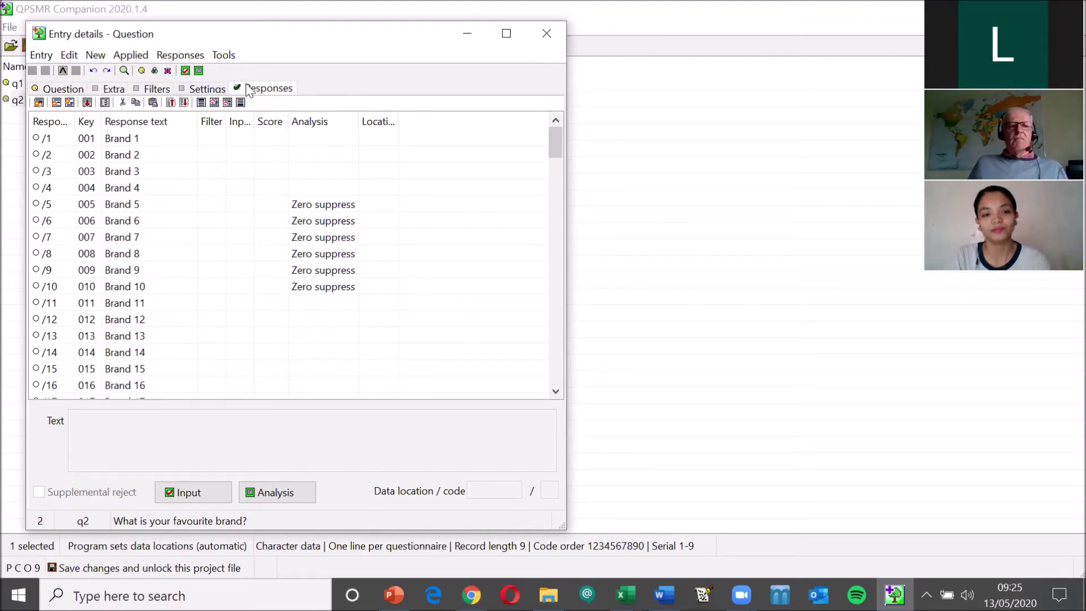
click(544, 35)
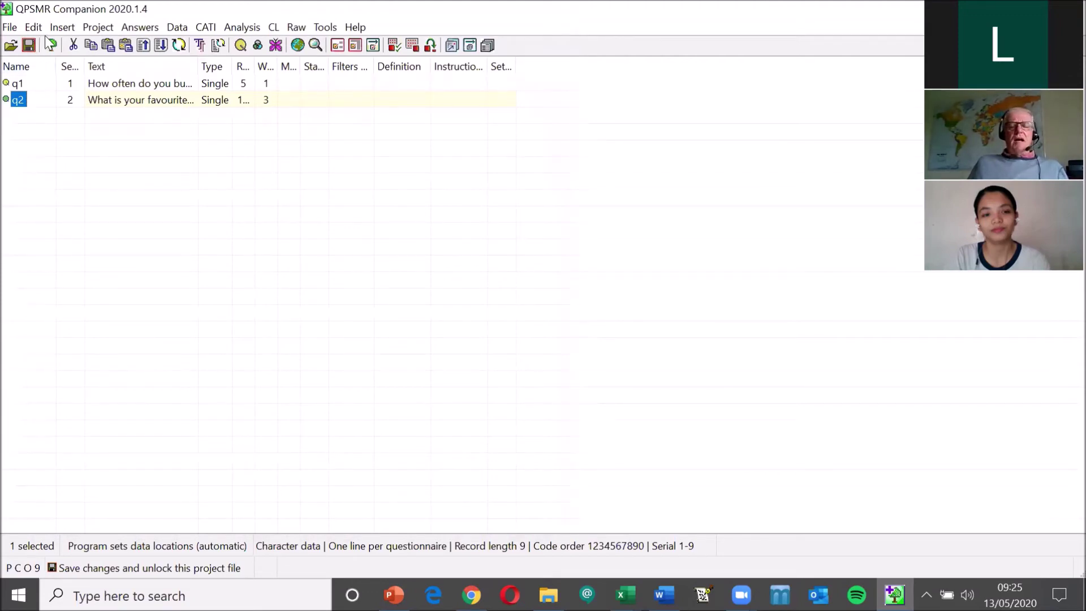
Insert a new question entry named q3_1 with the text "How do you rate Brand A".
click(62, 27)
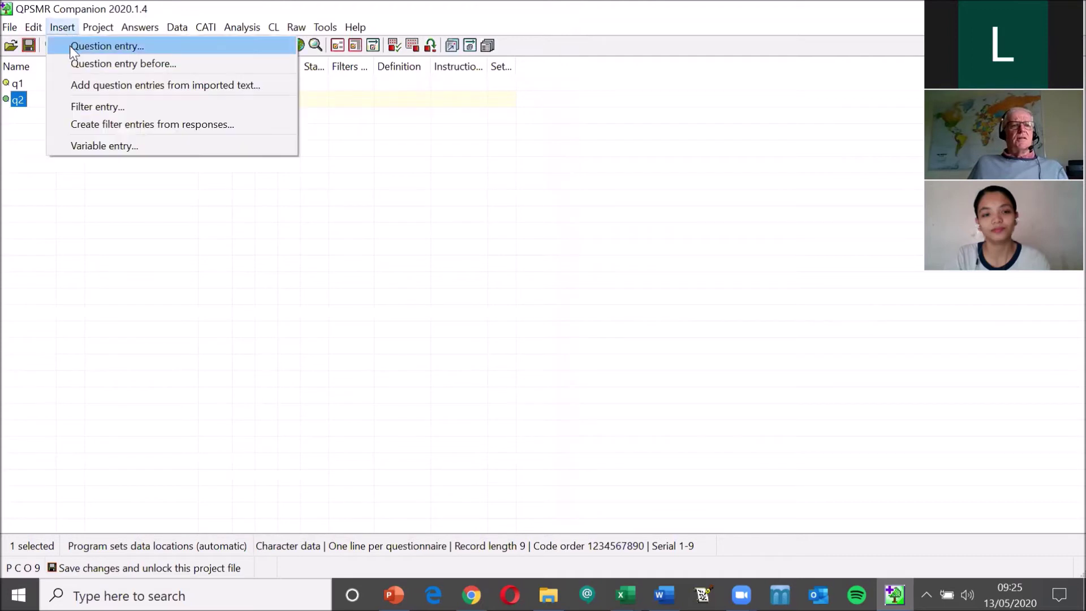
click(80, 45)
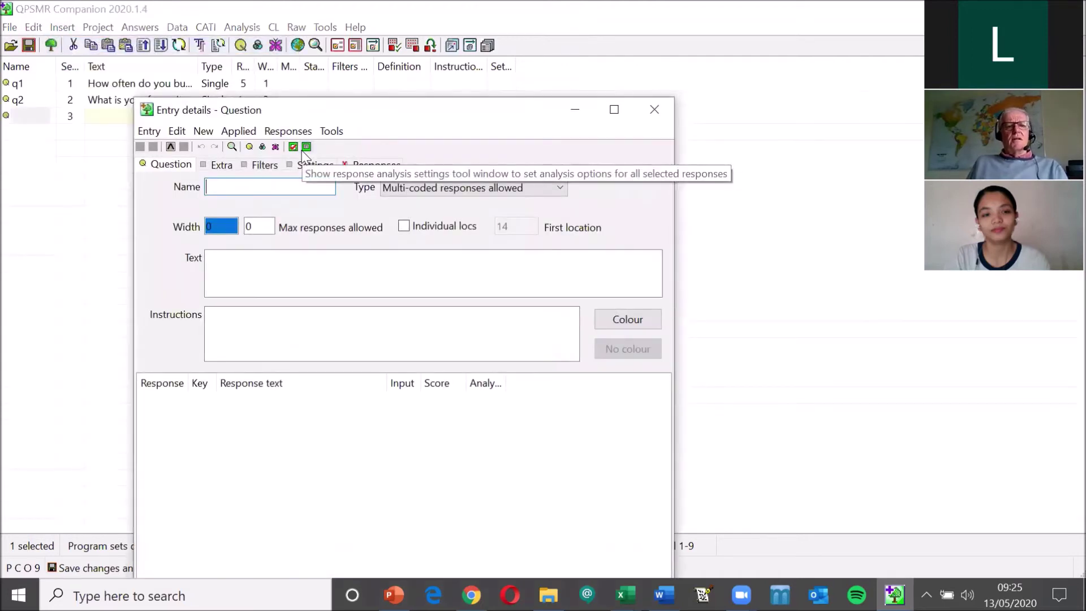
text(q3_1)
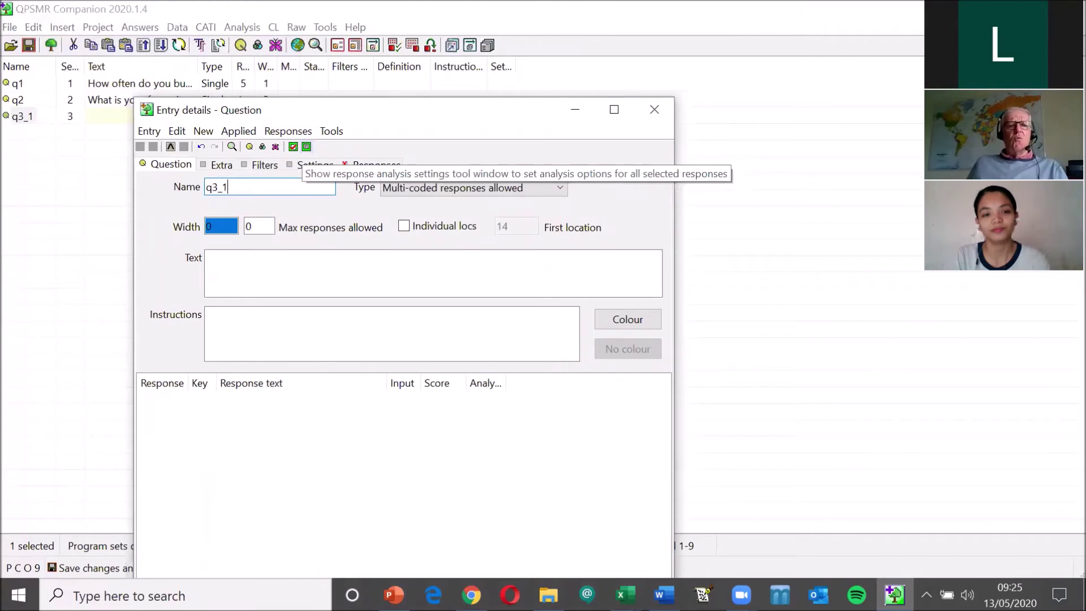
click(310, 271)
text(H)
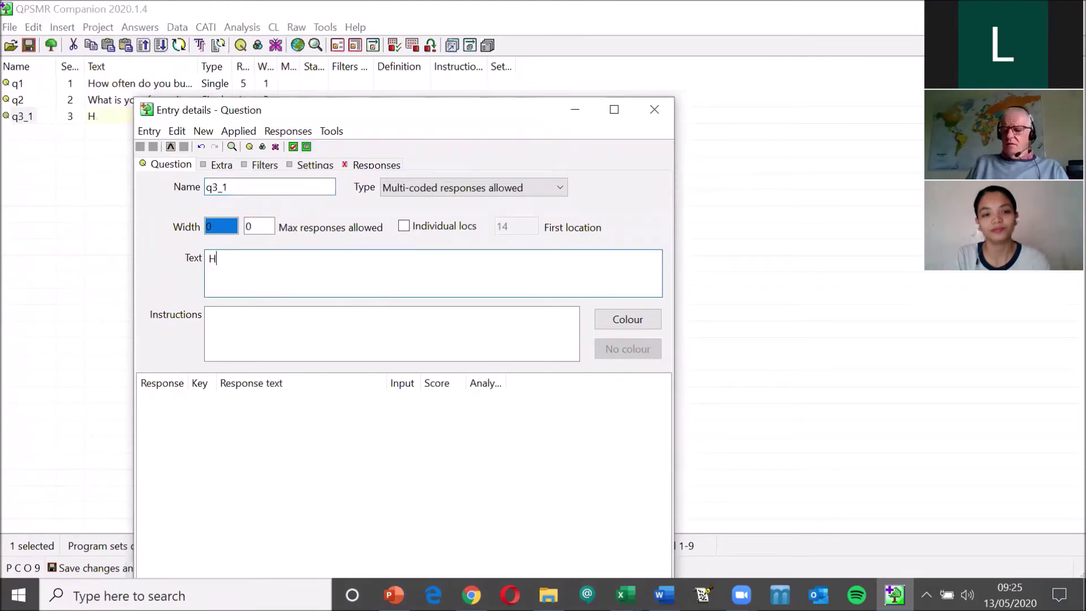
text(ow do you rate)
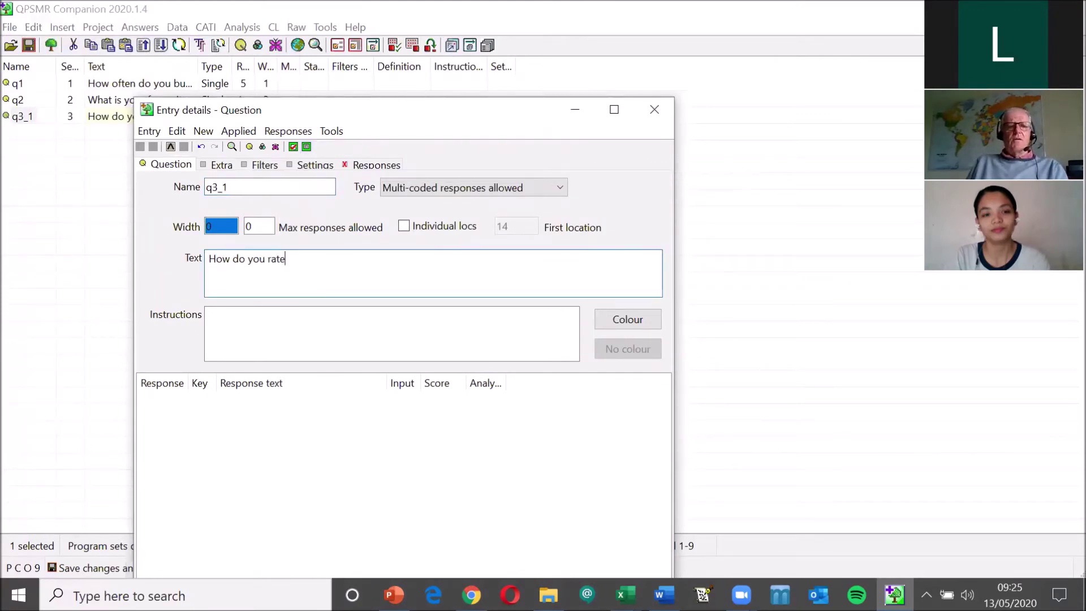
text( Brand A)
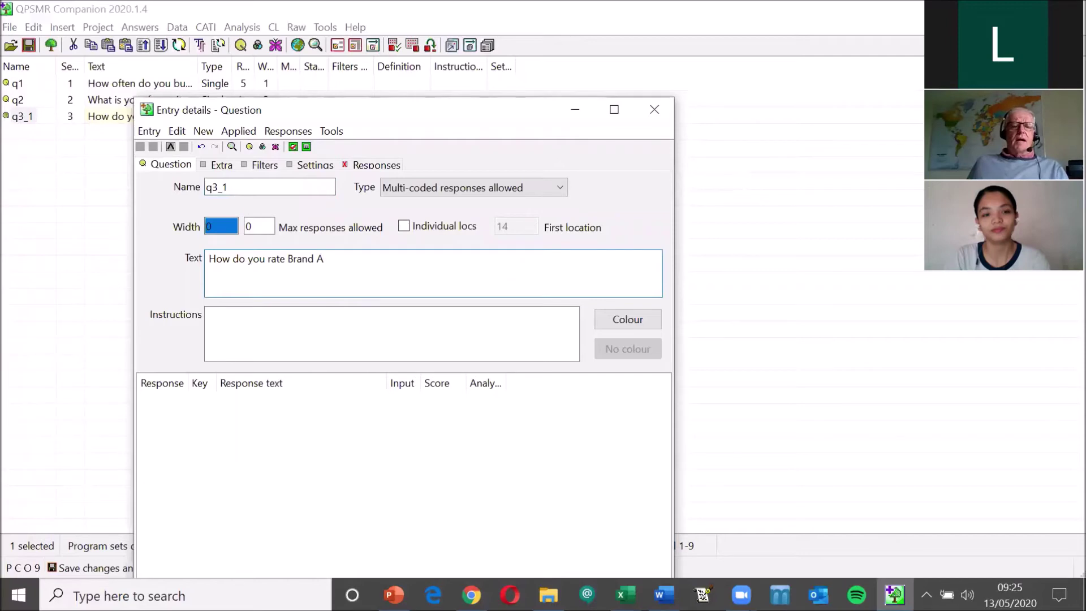
Add the responses Very good, Quite good, OK, Quite poor and Very poor to q3_1.
click(369, 166)
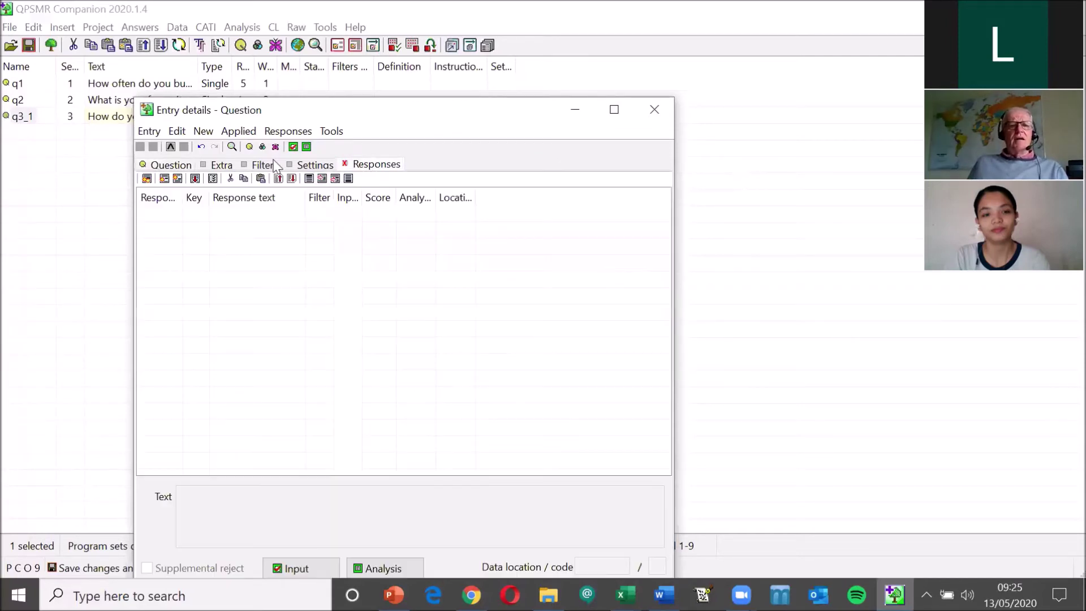
click(146, 178)
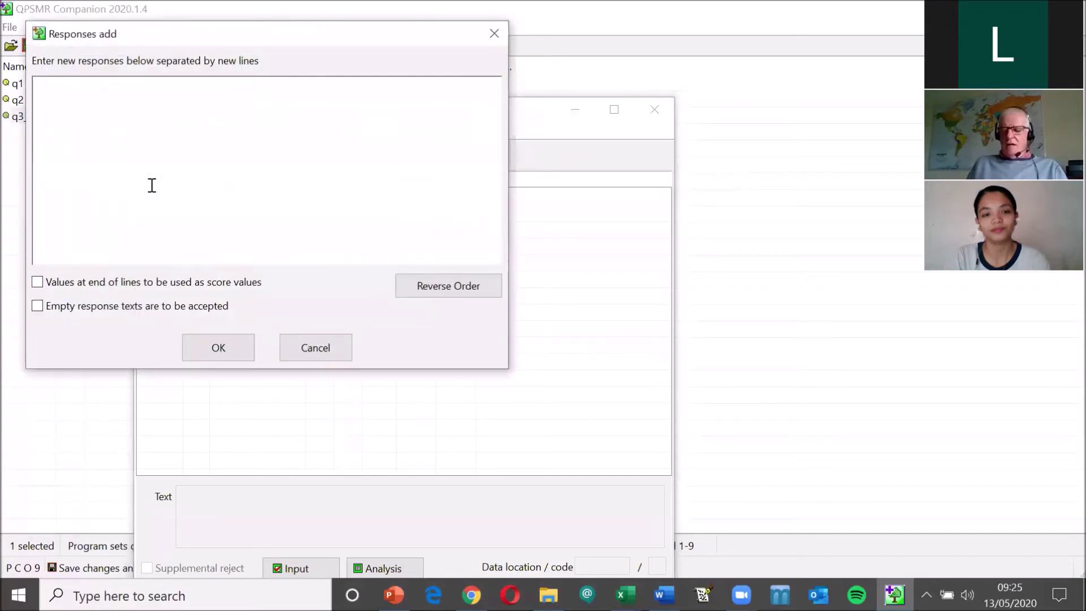
text(Very giood)
key(BackSpace)
key(BackSpace)
key(BackSpace)
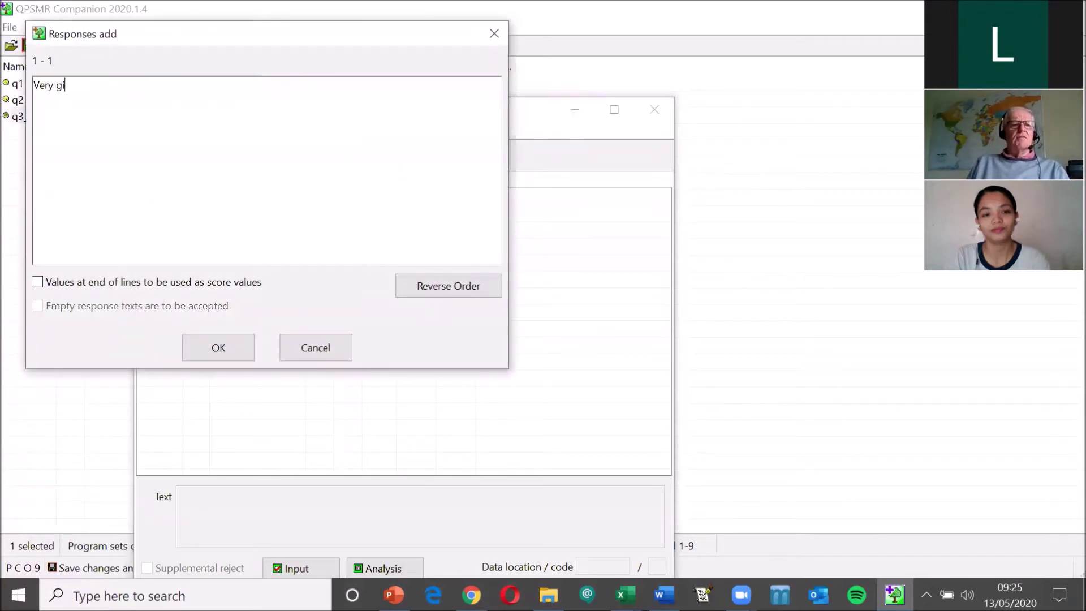
text(od )
text(Qui)
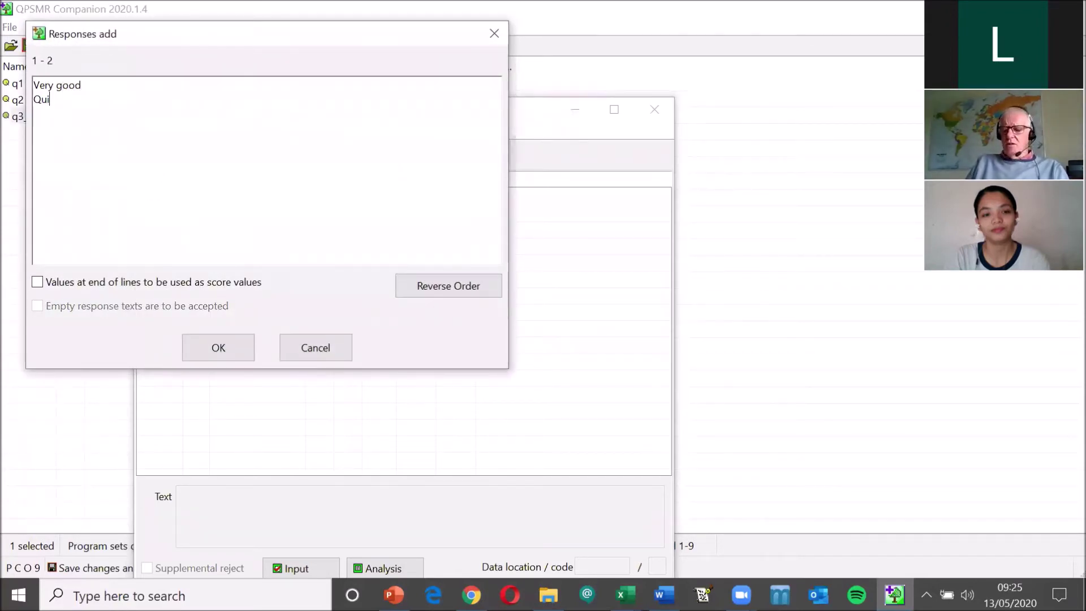
text(te good)
key(Return)
text(OK)
key(Return)
text(Quite poor)
key(Return)
text(Very poor)
click(211, 350)
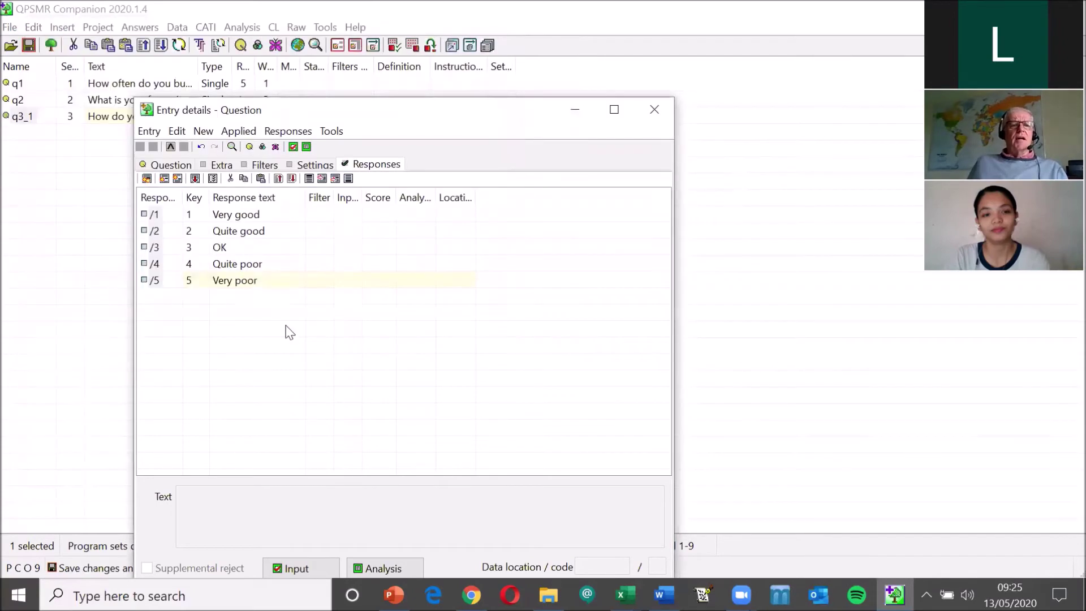
Try to close the q3_1 entry, examine the problem listed in the log, and return to editing the entry.
click(646, 126)
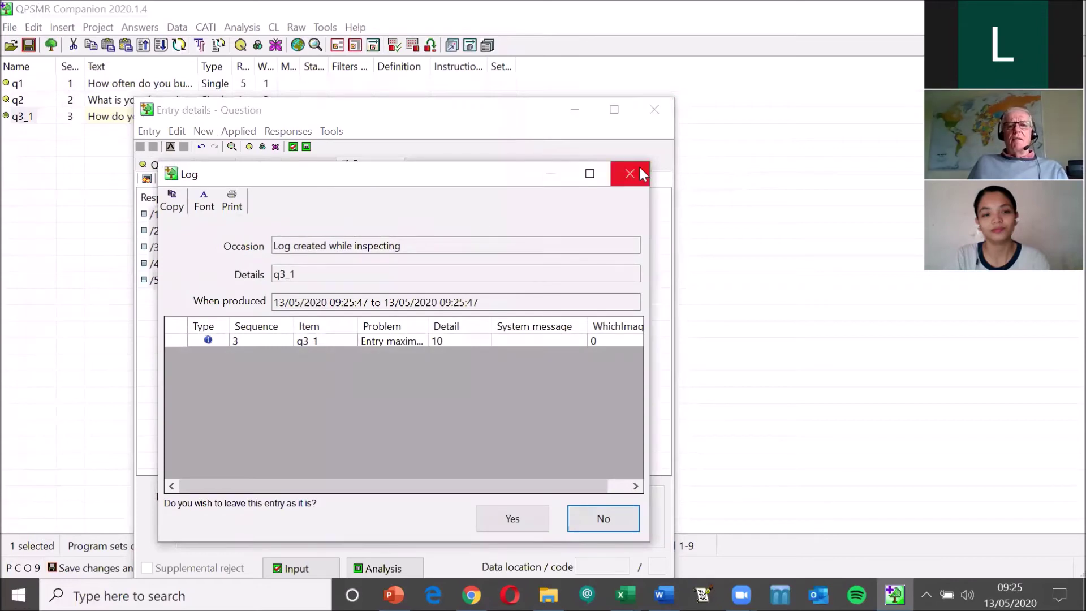
click(379, 340)
click(246, 339)
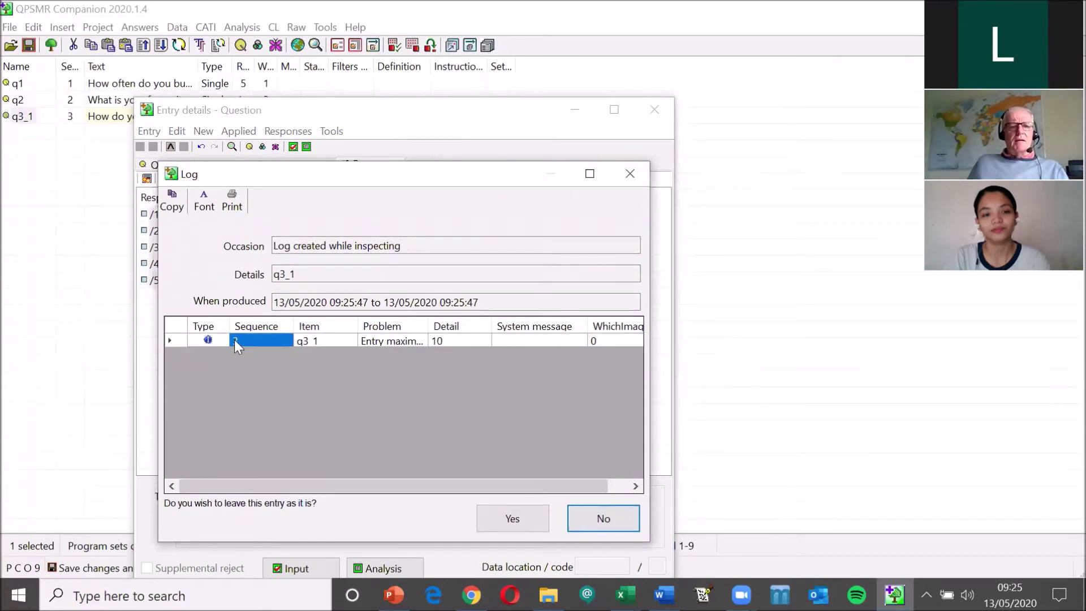
click(618, 517)
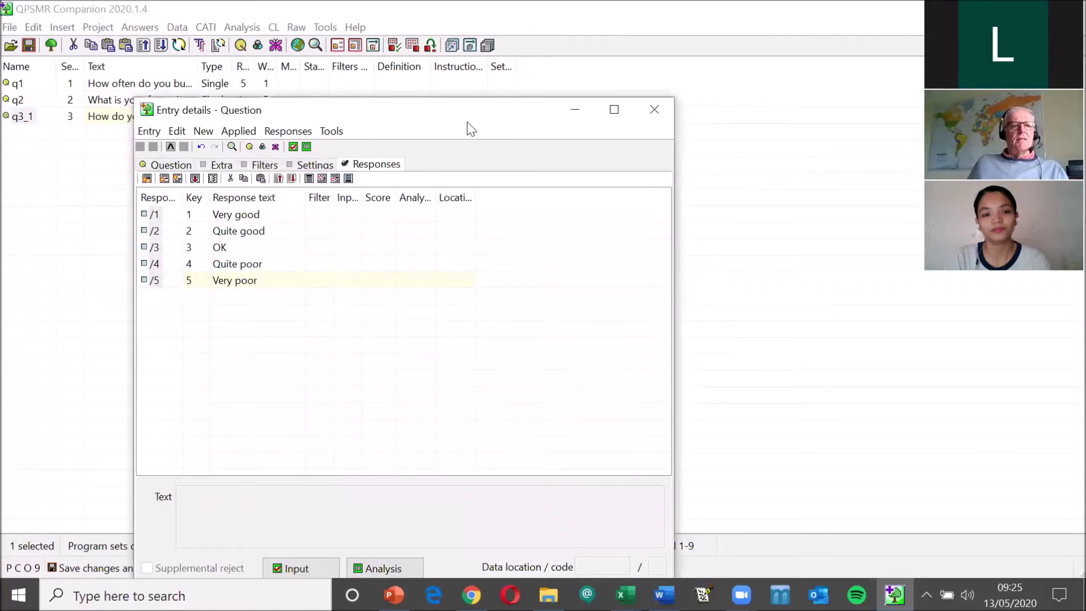
Set the type of q3_1 to Single-coded response only and close the entry.
click(171, 165)
click(407, 190)
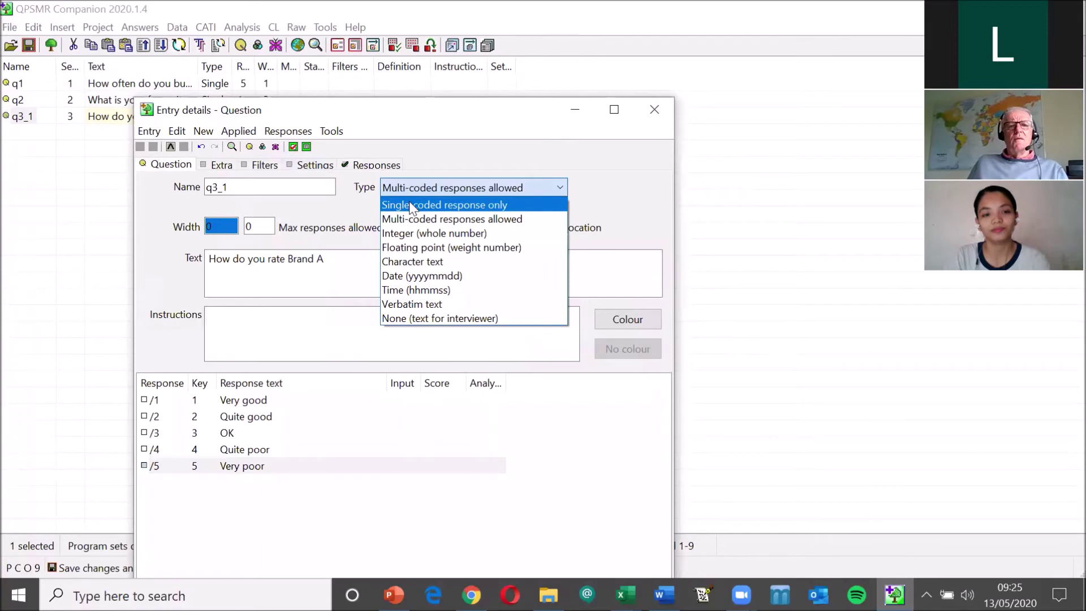
click(410, 205)
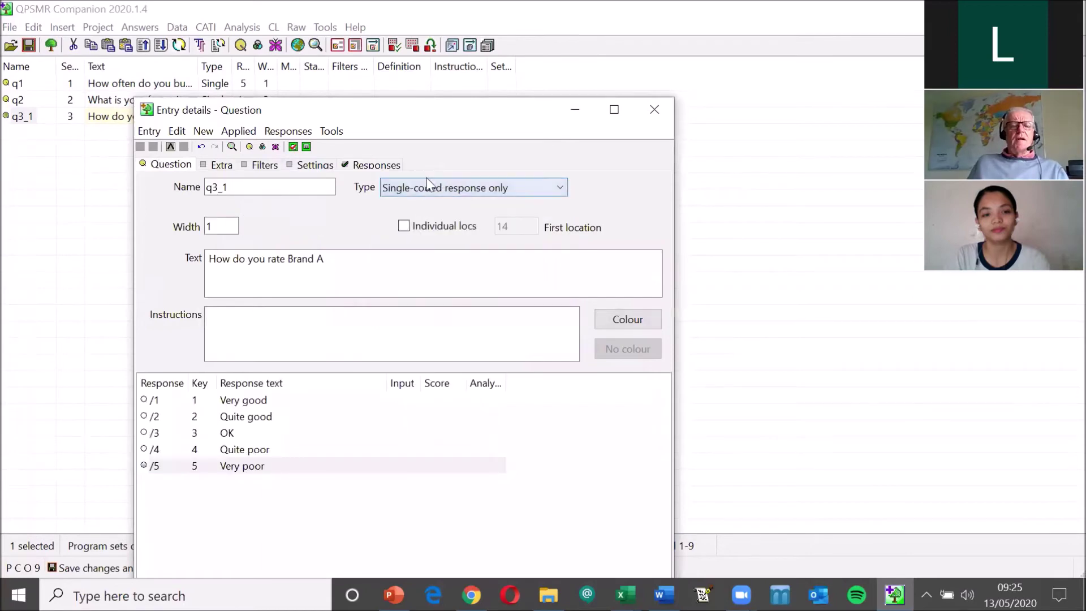
click(654, 109)
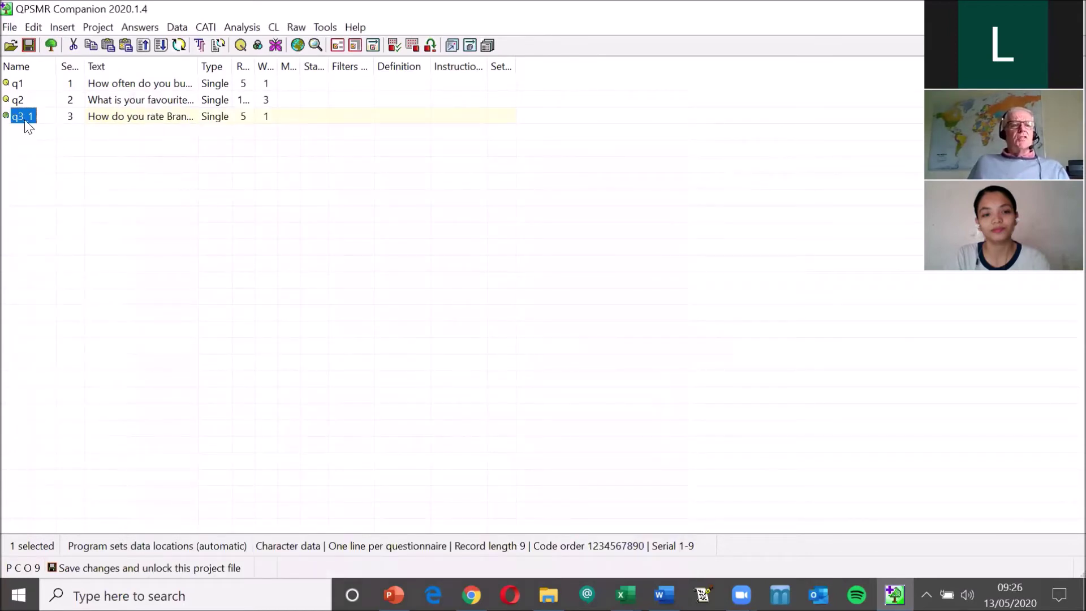
Copy the q3_1 question and paste it as a new entry renamed q3_2.
right_click(27, 121)
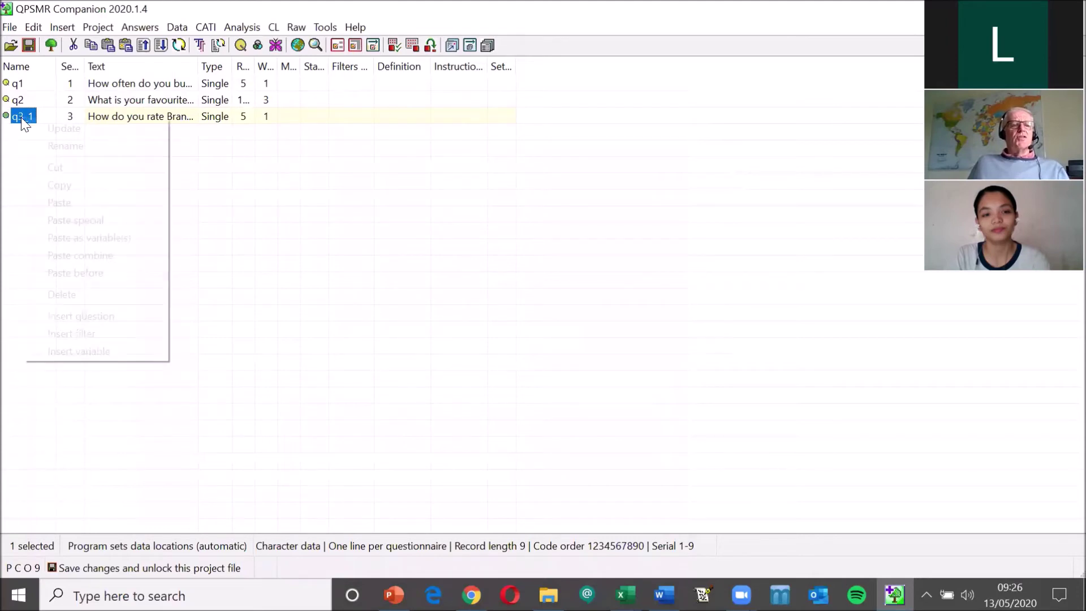
click(56, 186)
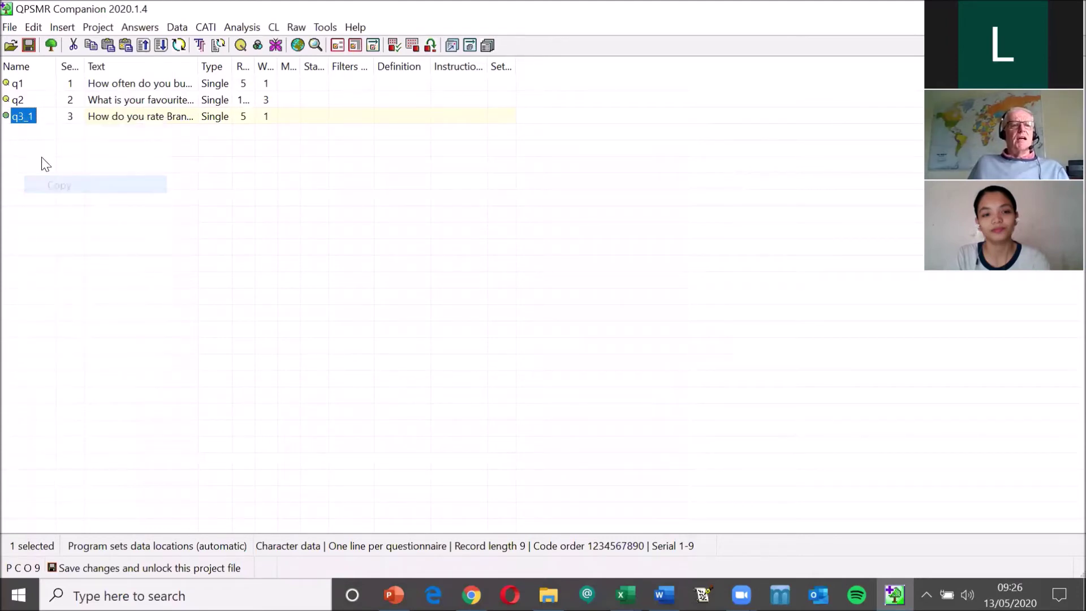
right_click(26, 125)
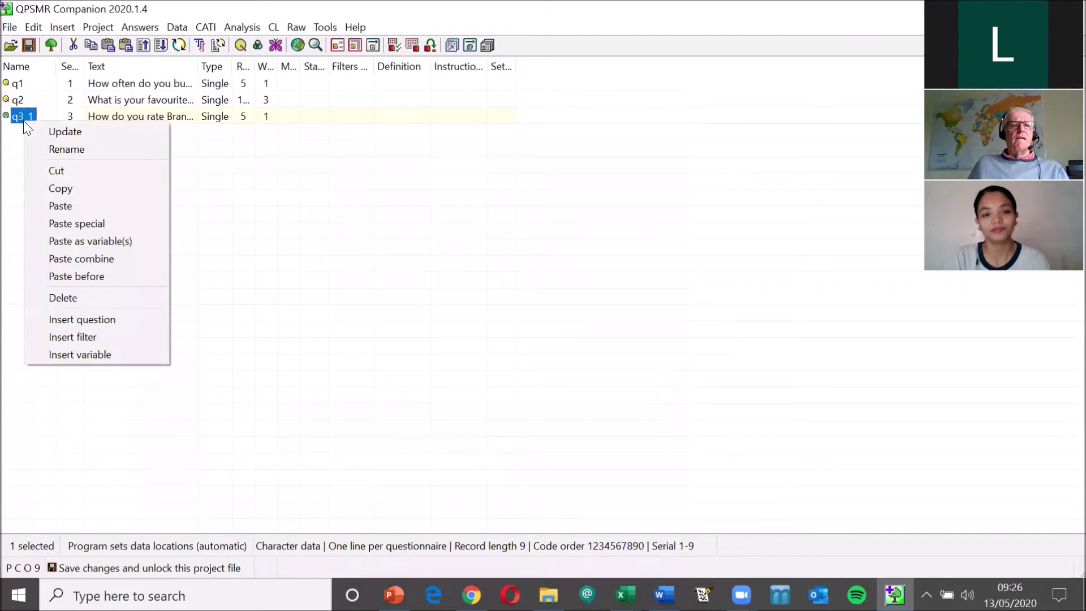
click(100, 226)
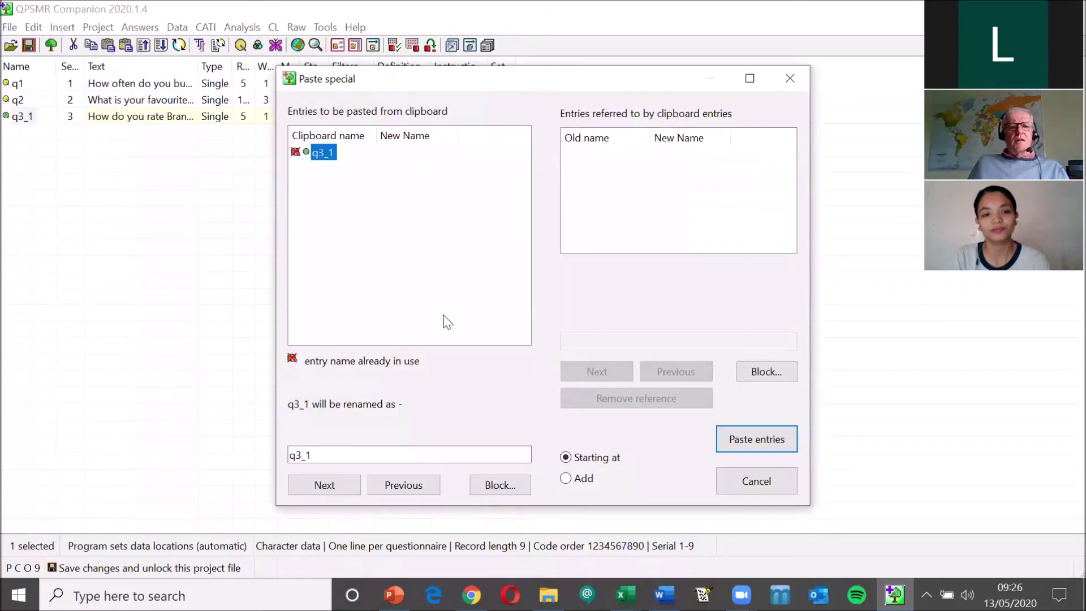
click(376, 452)
key(BackSpace)
text(2)
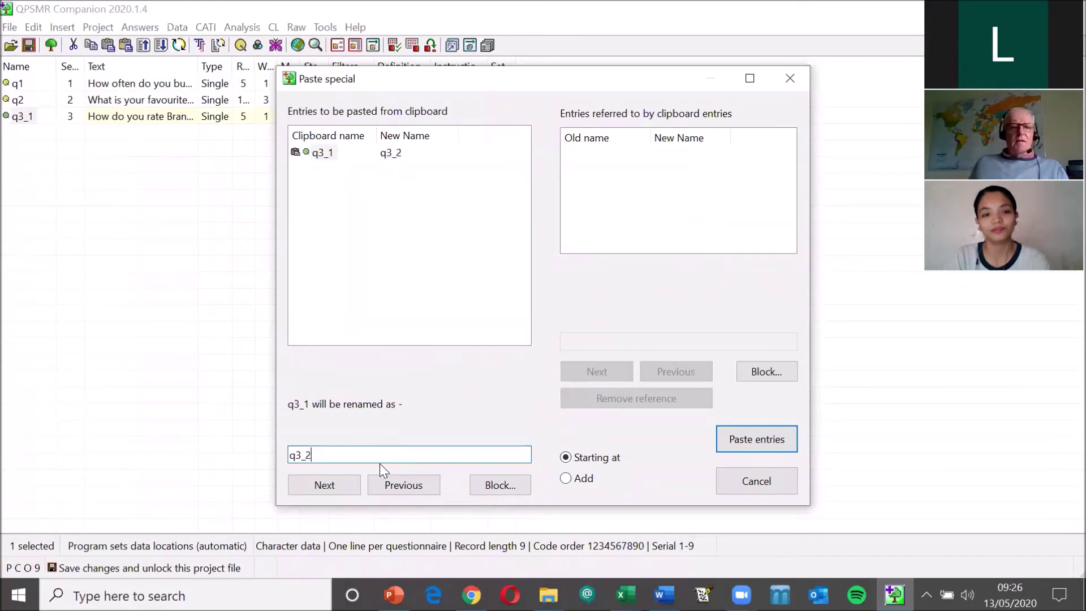
click(327, 486)
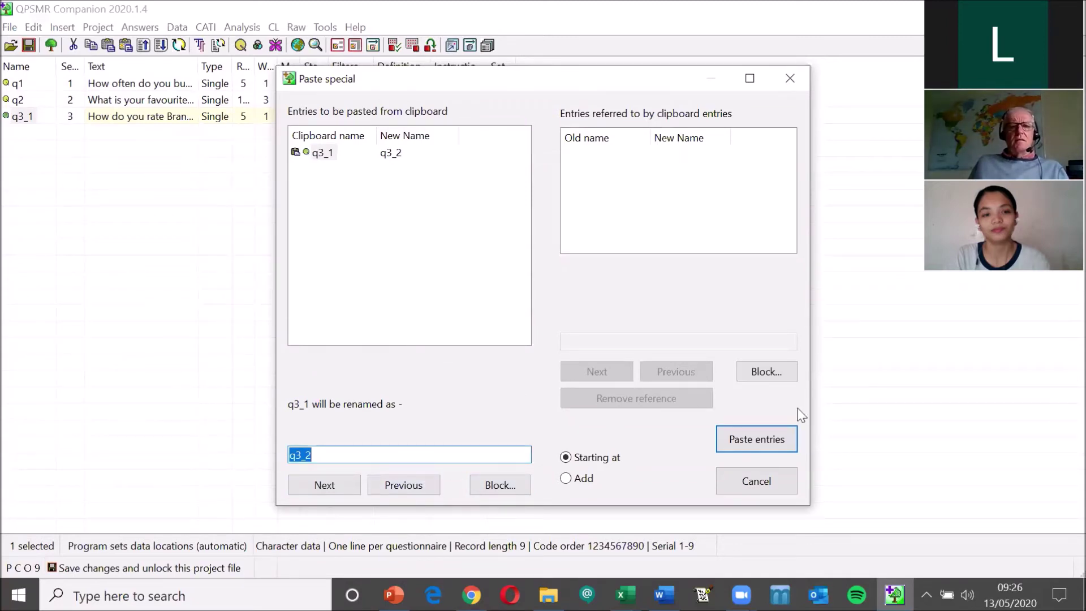
click(773, 446)
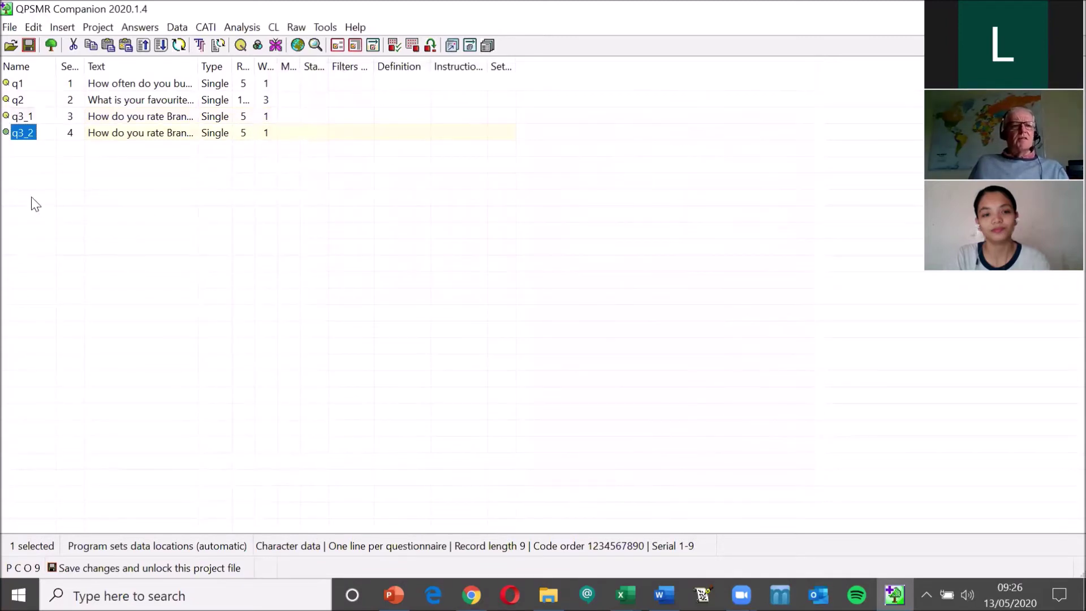
Change the question text of q3_2 to "How do you rate Brand B" and close the entry.
double_click(29, 134)
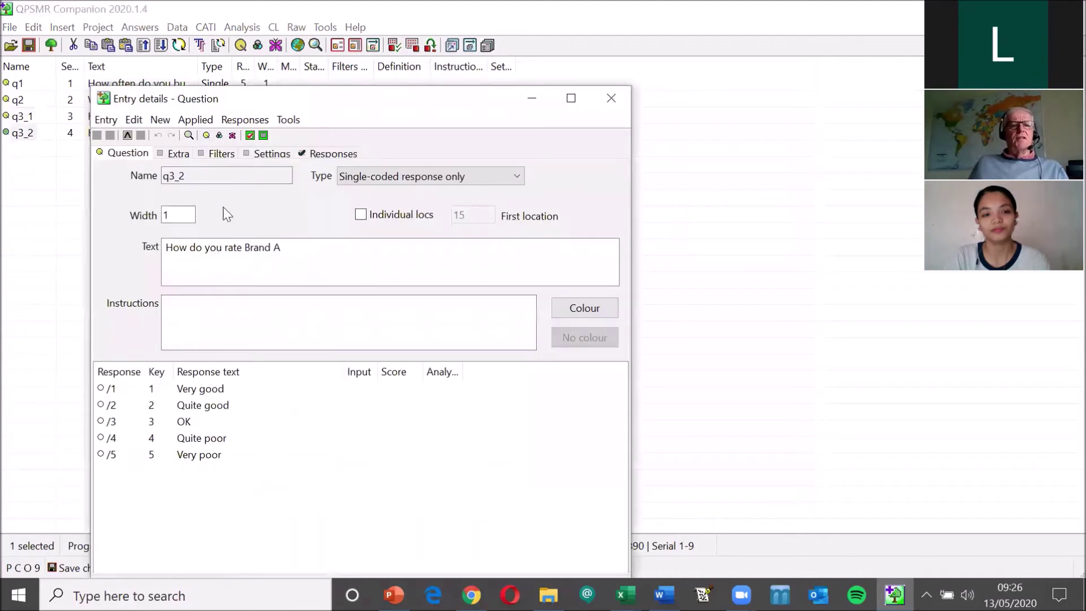
text(B)
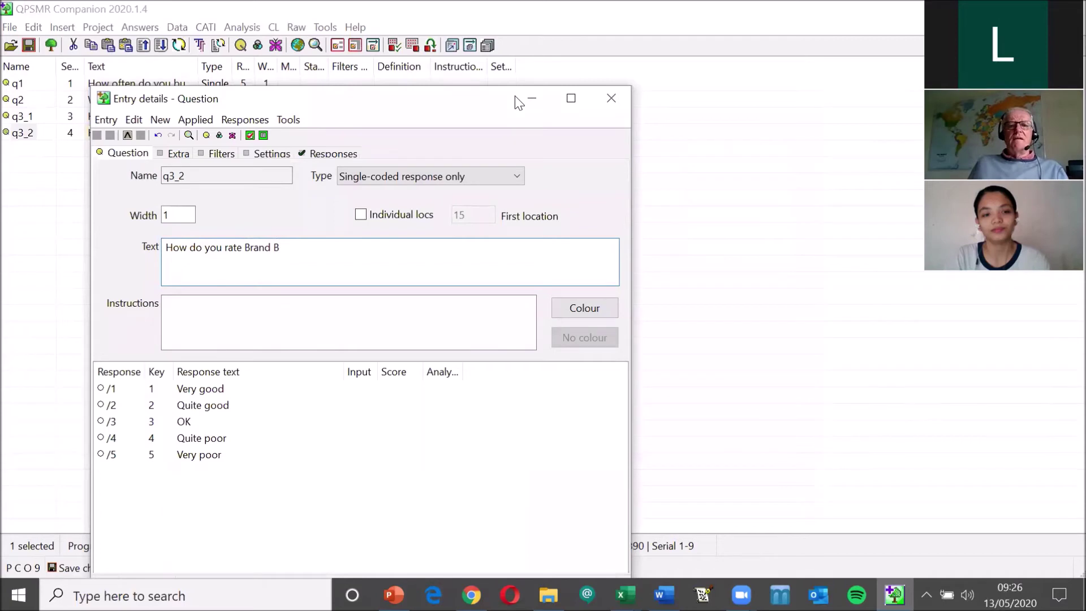
key(Escape)
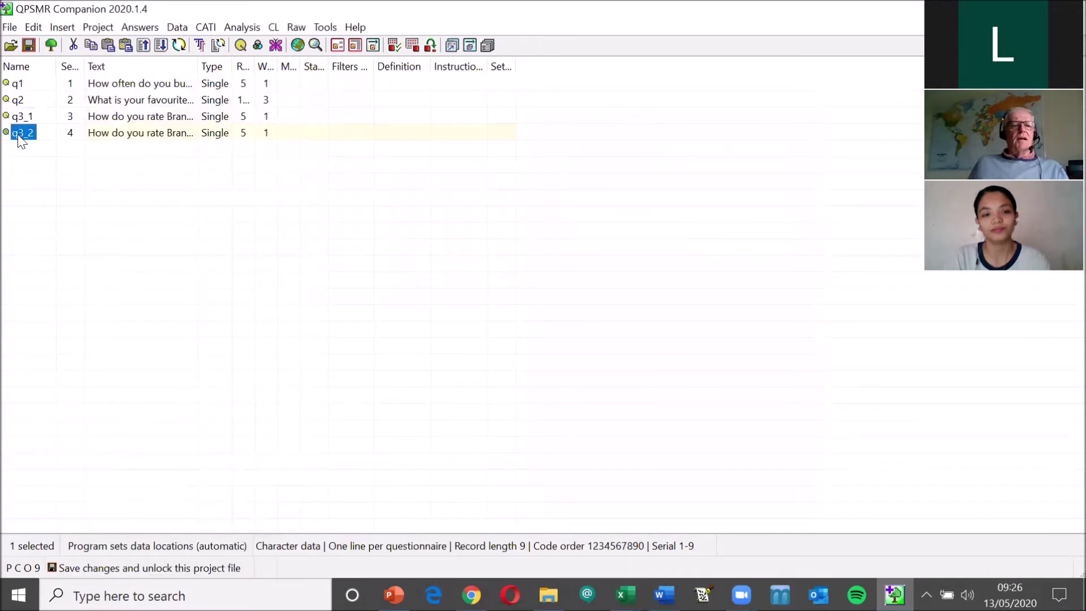
Paste another copy of q3_1 after q3_2, renaming it q3_3.
right_click(21, 140)
click(89, 235)
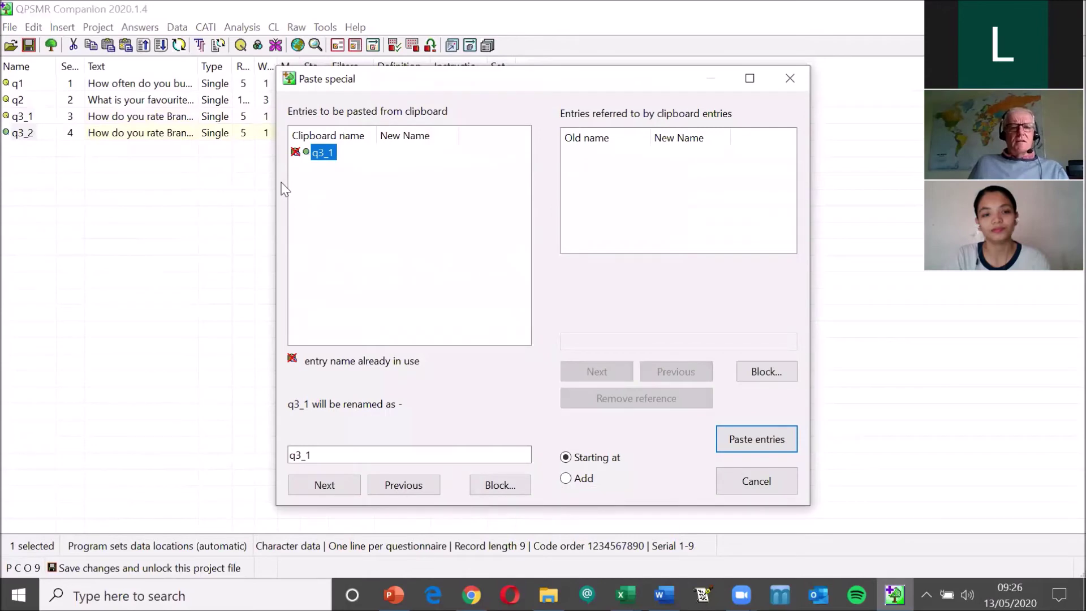
click(318, 456)
key(BackSpace)
text(3)
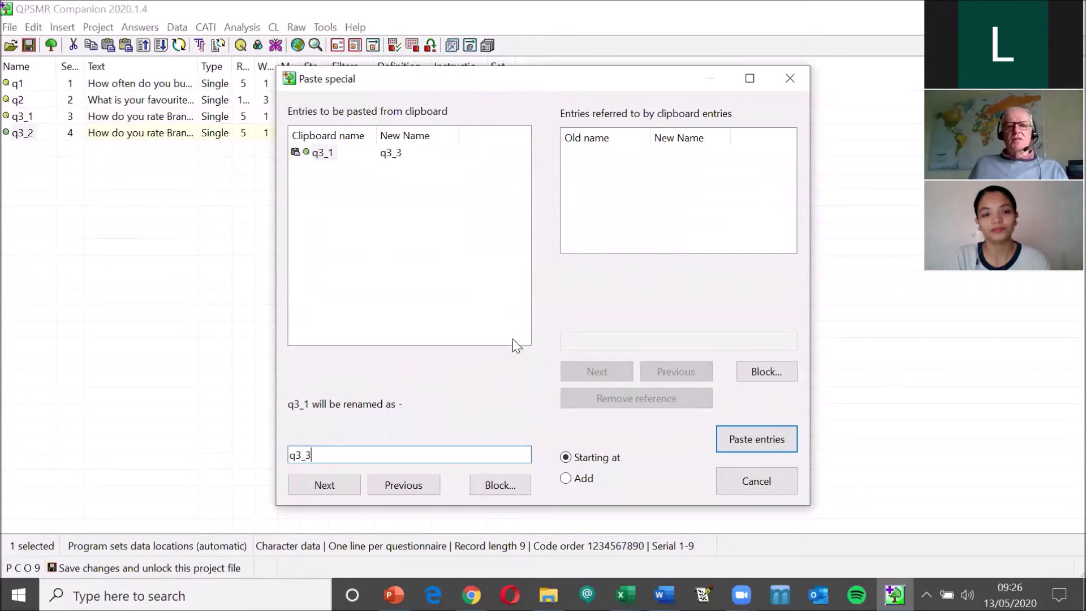
click(756, 446)
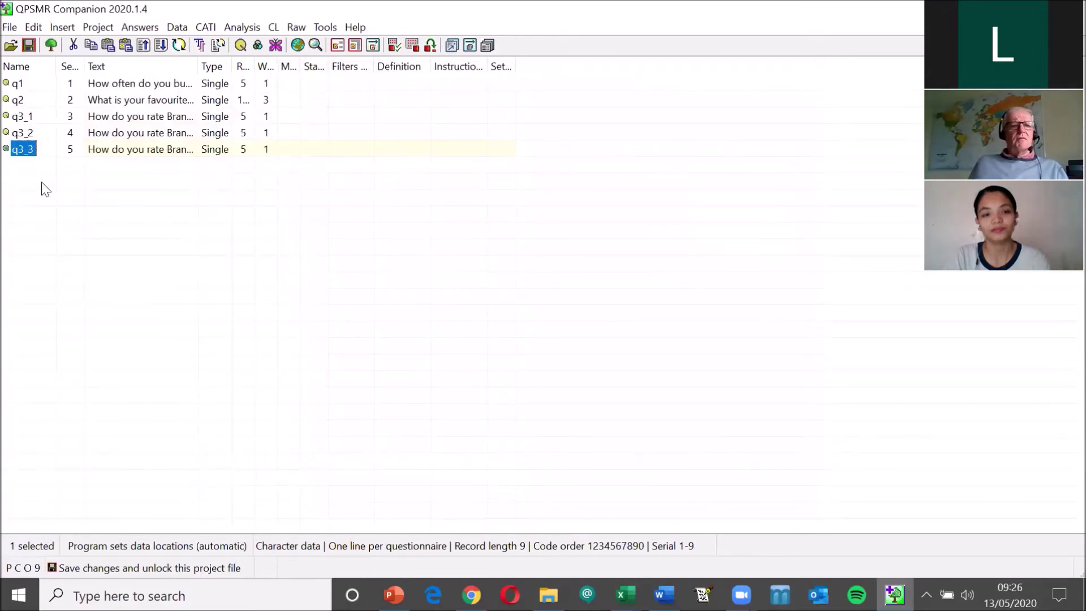
Change the question text of q3_3 to "How do you rate Brand C" and close the entry.
double_click(33, 148)
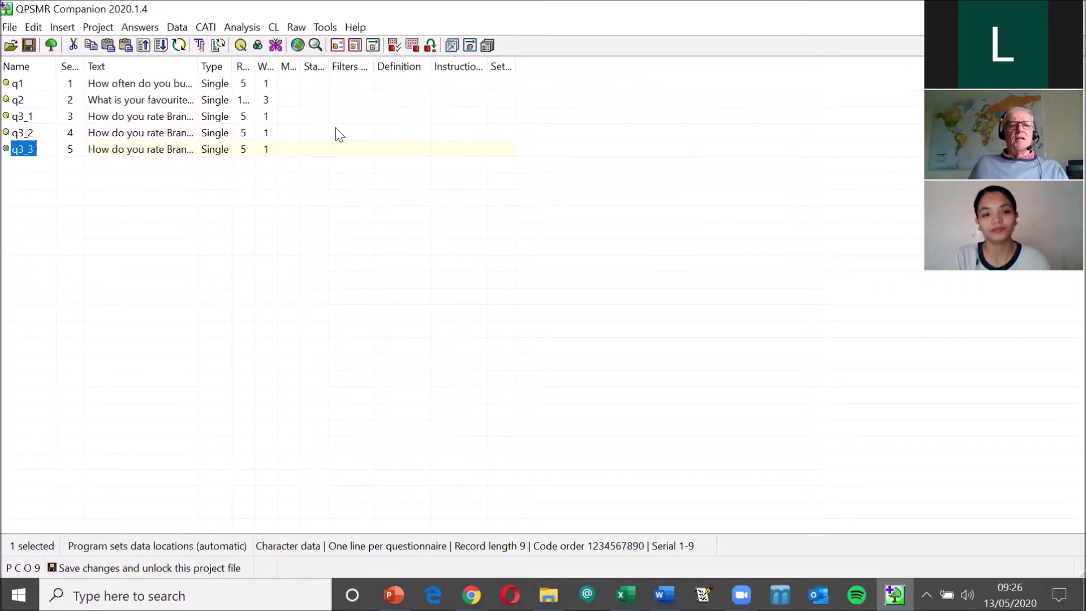
click(333, 265)
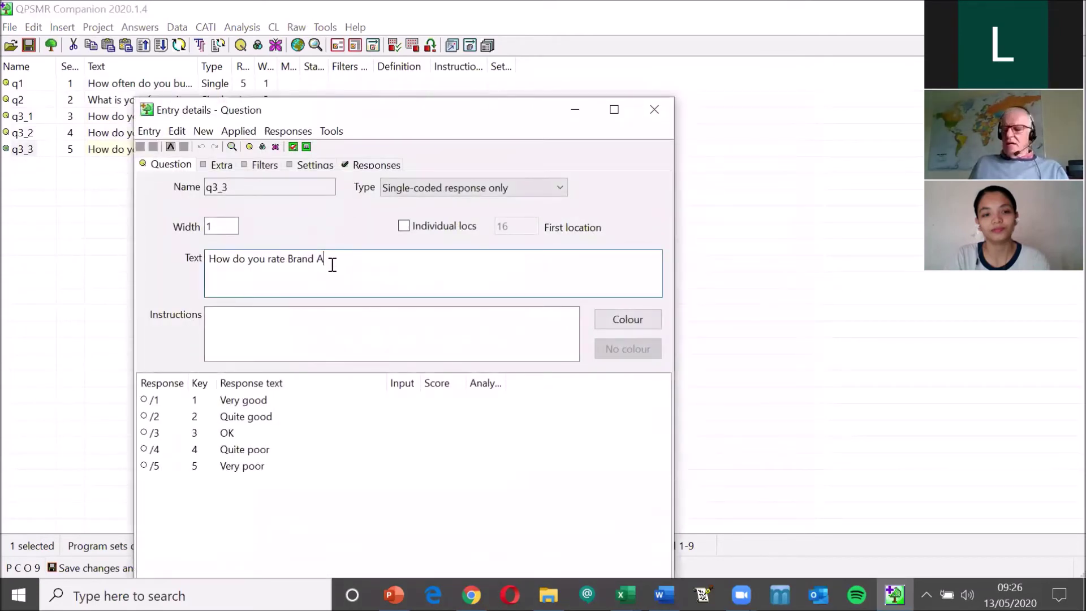
text(C)
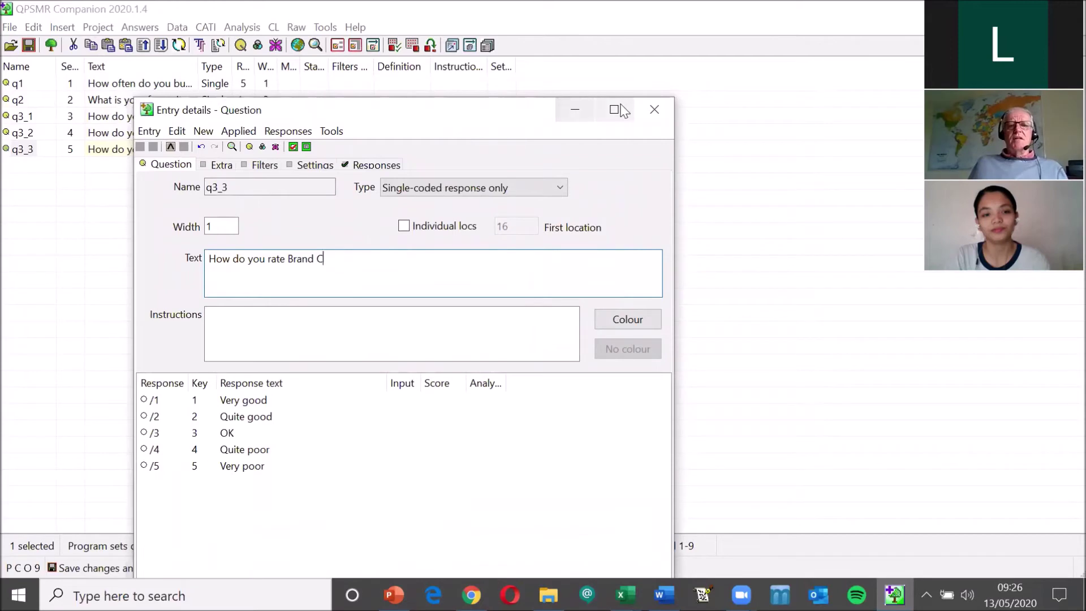
click(655, 109)
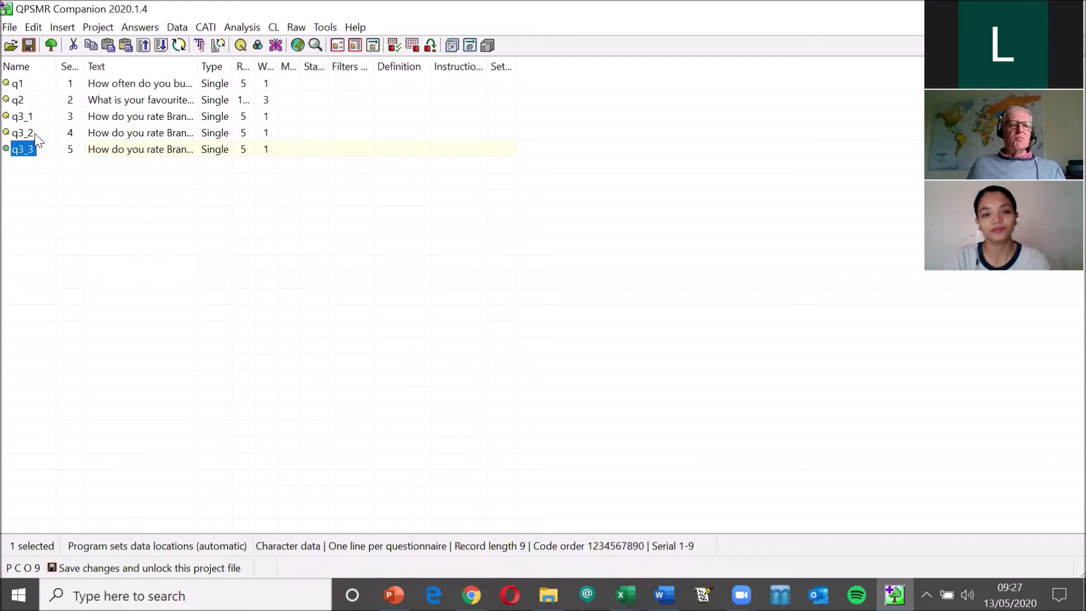
Add the supplemental reject response "No answer given" to q3_1, q3_2 and q3_3 with one responses block update.
click(26, 117)
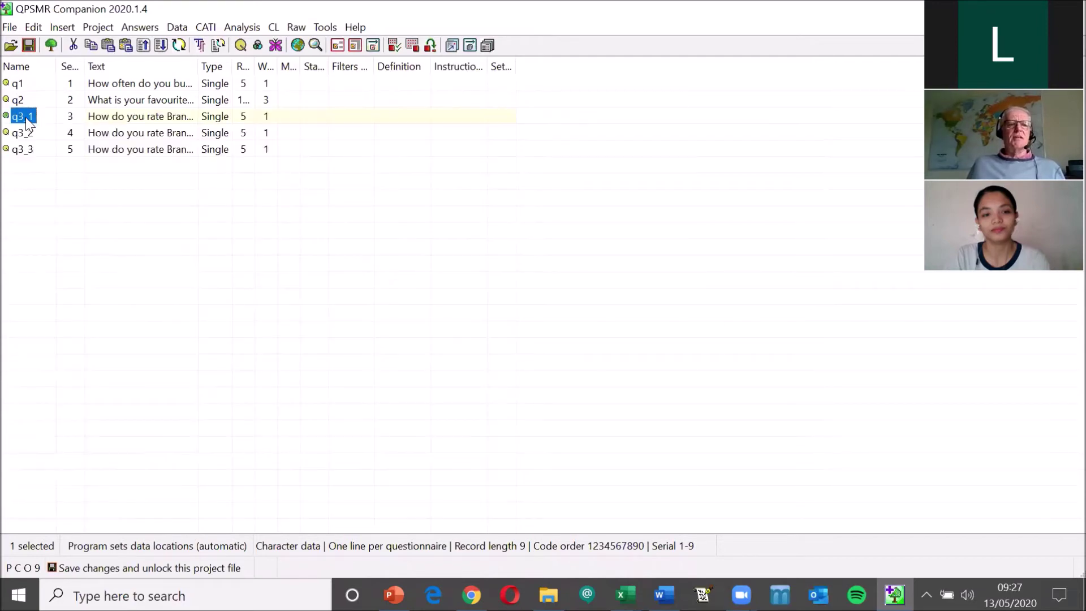
shift+click(32, 150)
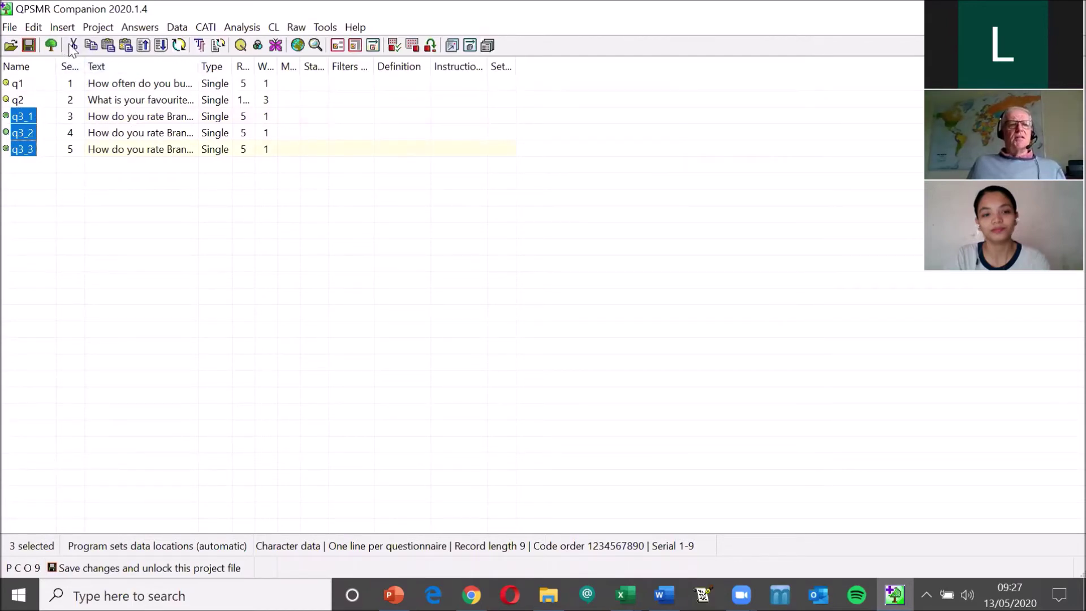
click(218, 46)
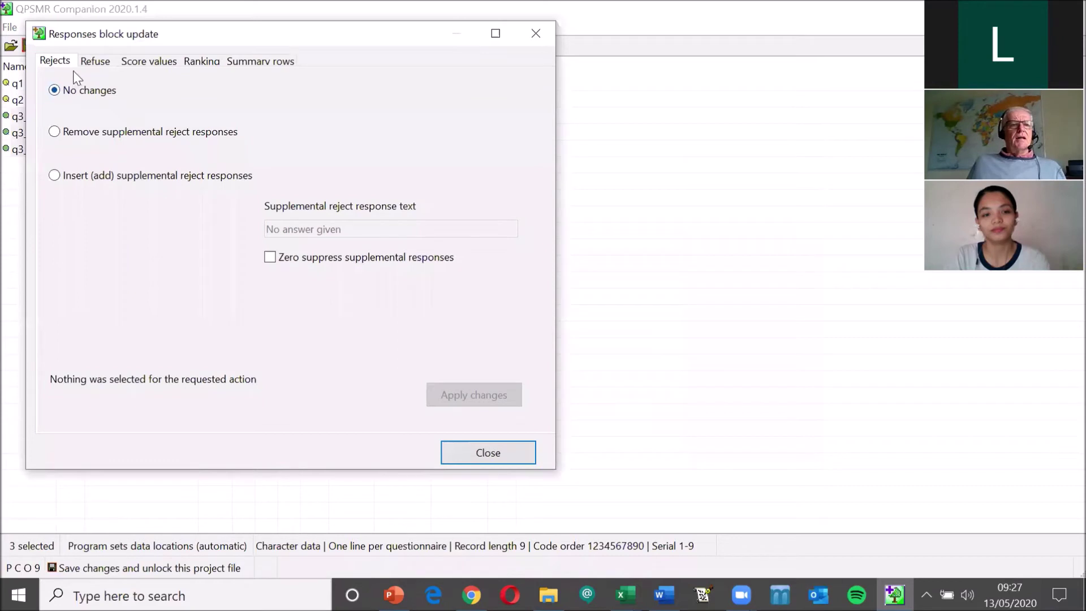
click(54, 176)
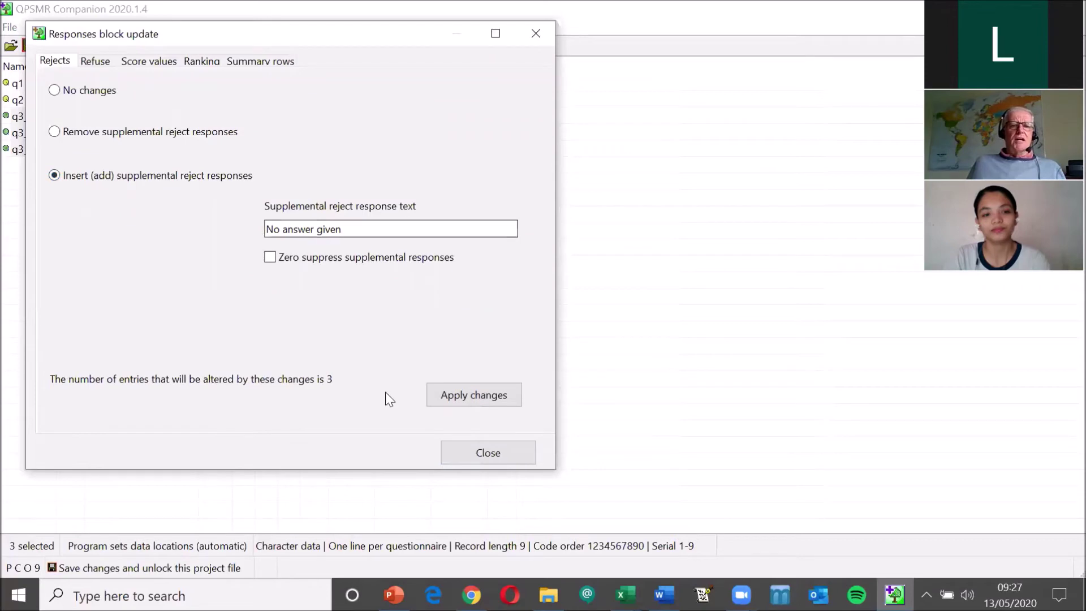
click(464, 399)
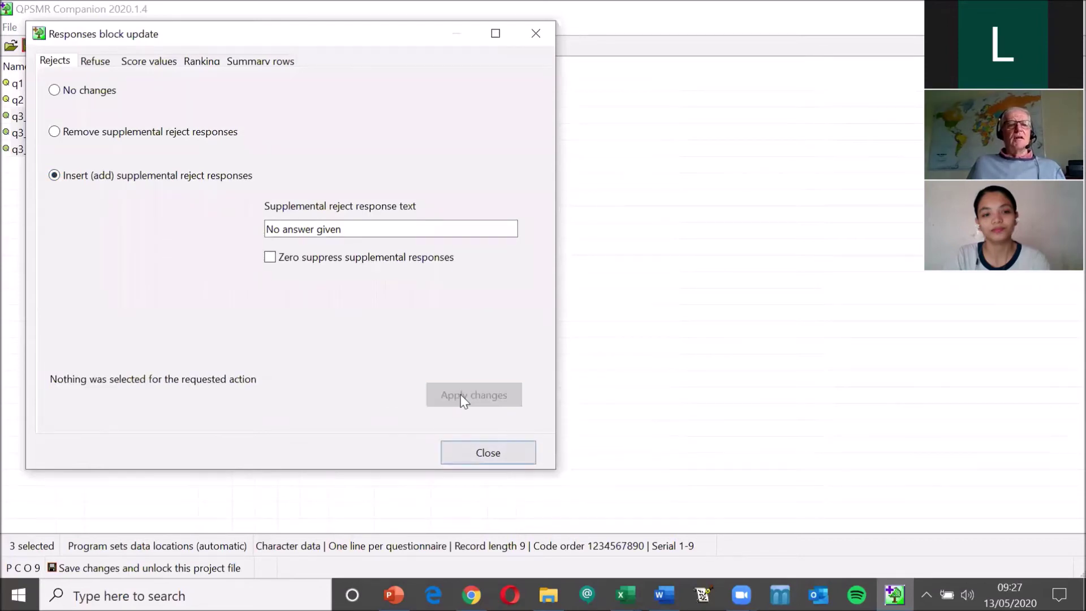
click(490, 450)
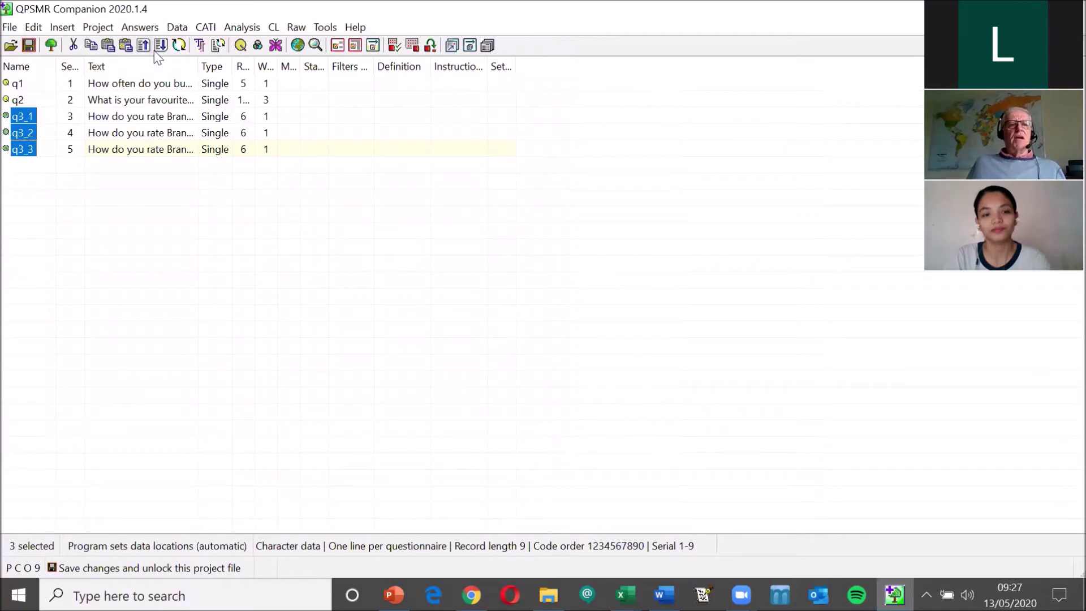
Apply descending score values from 5 for Very good to 1 for Very poor to the three q3 entries.
click(217, 46)
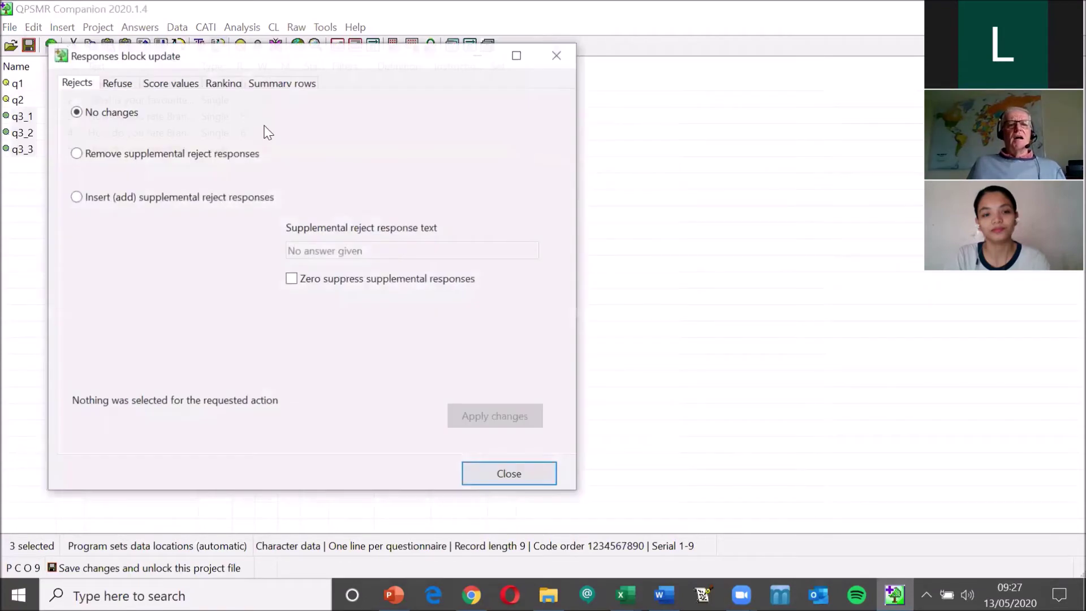
click(183, 86)
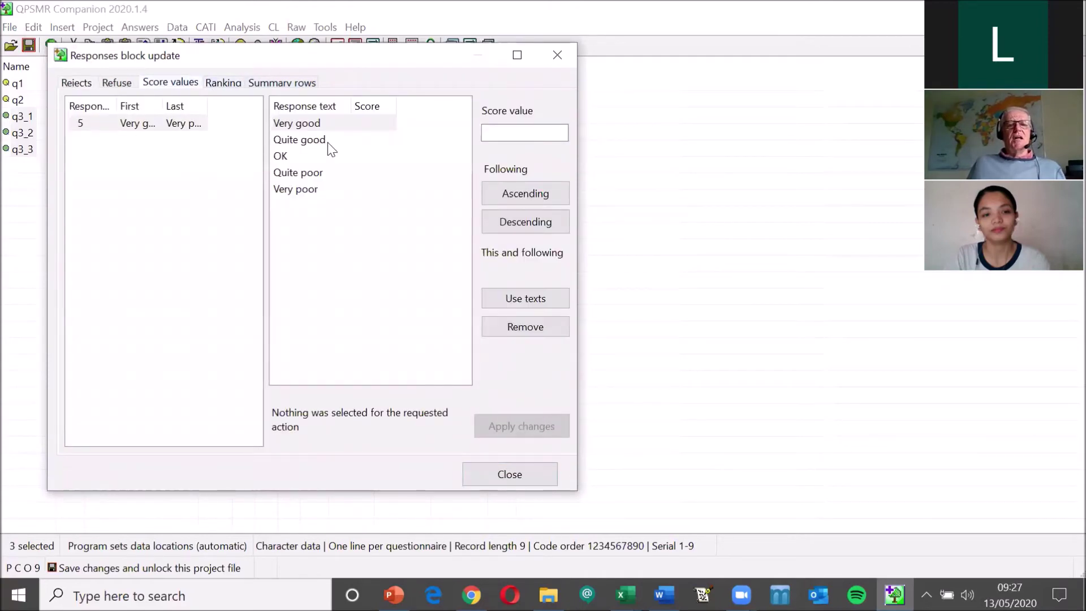
click(521, 133)
text(5)
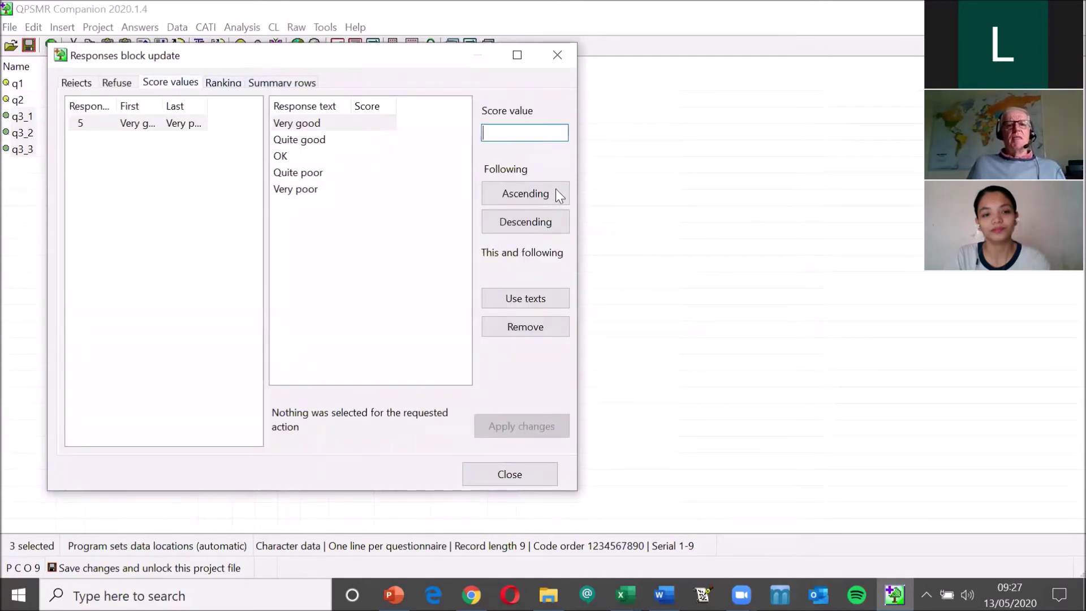
click(546, 222)
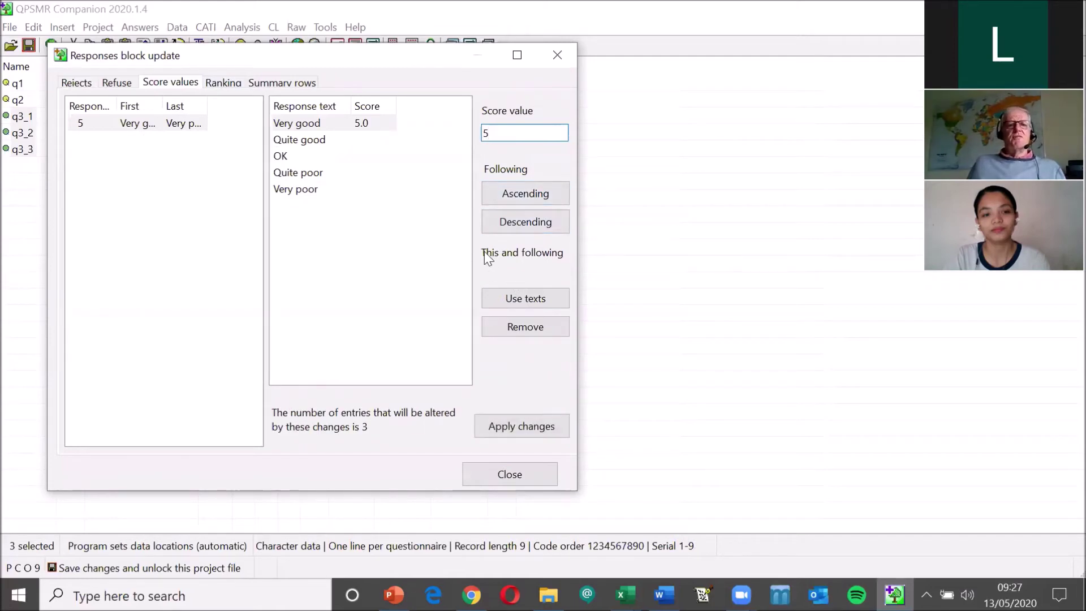
click(510, 224)
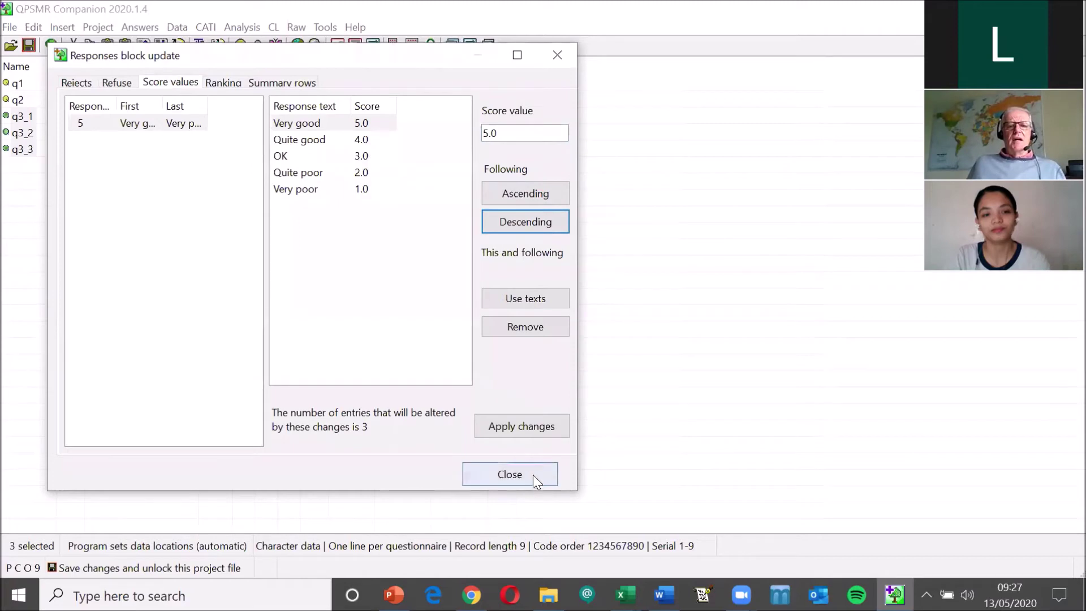
click(498, 426)
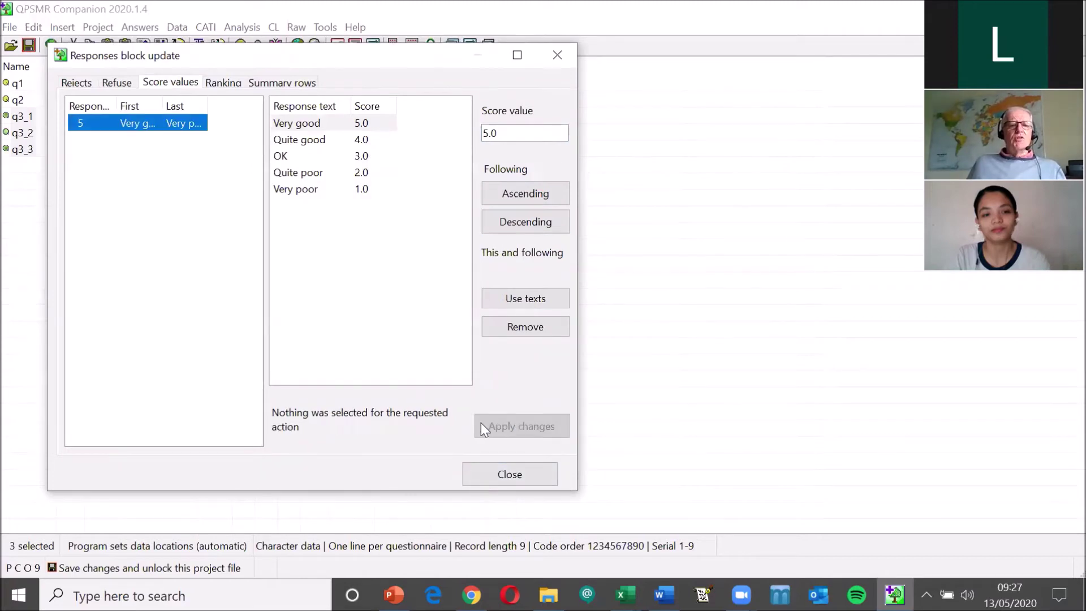
click(503, 473)
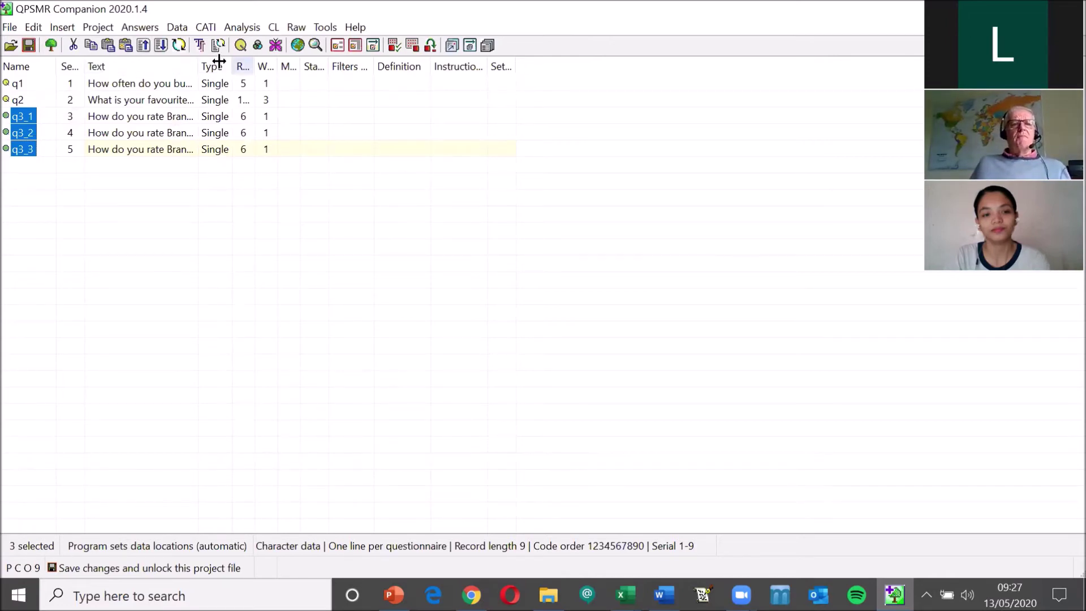
Review the responses block update options for the three q3 entries and close them without changes.
click(219, 47)
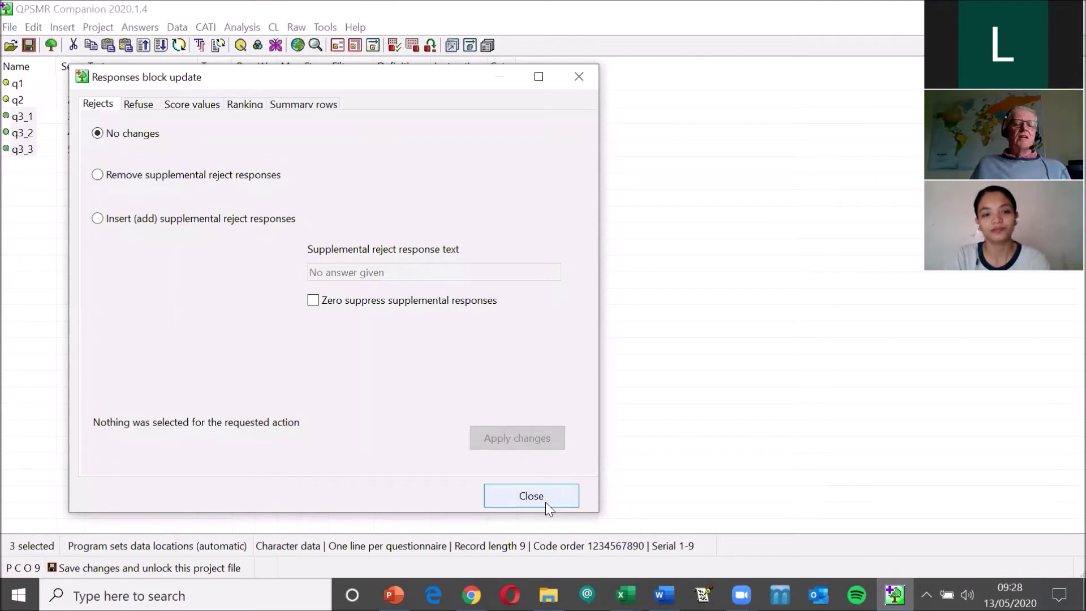
click(530, 495)
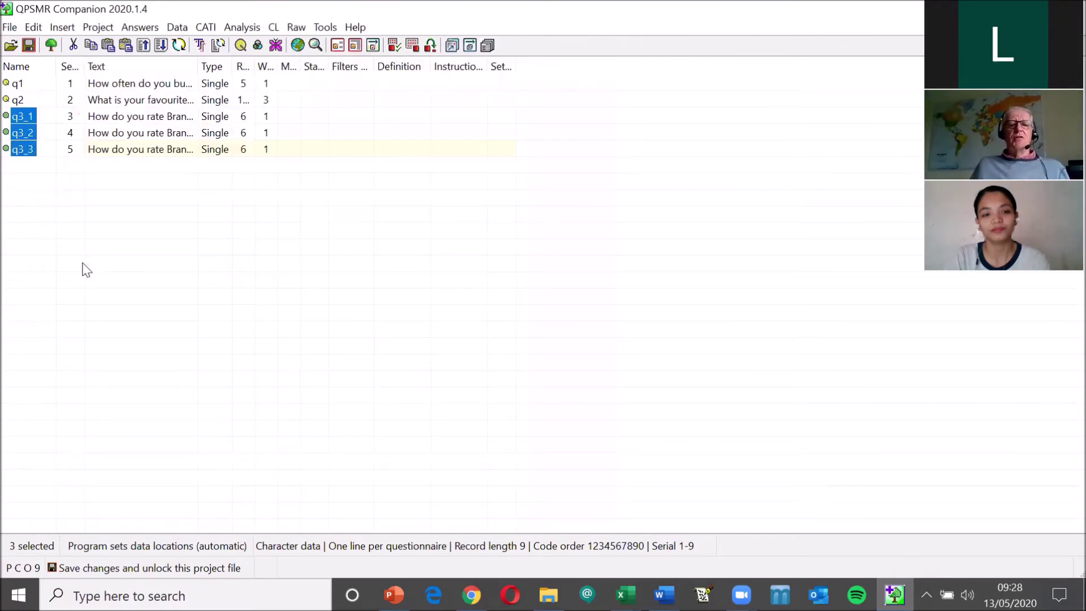
Insert a single-coded question entry named q4 after q3_3 with the text "How do you rate your journey to work?".
click(26, 148)
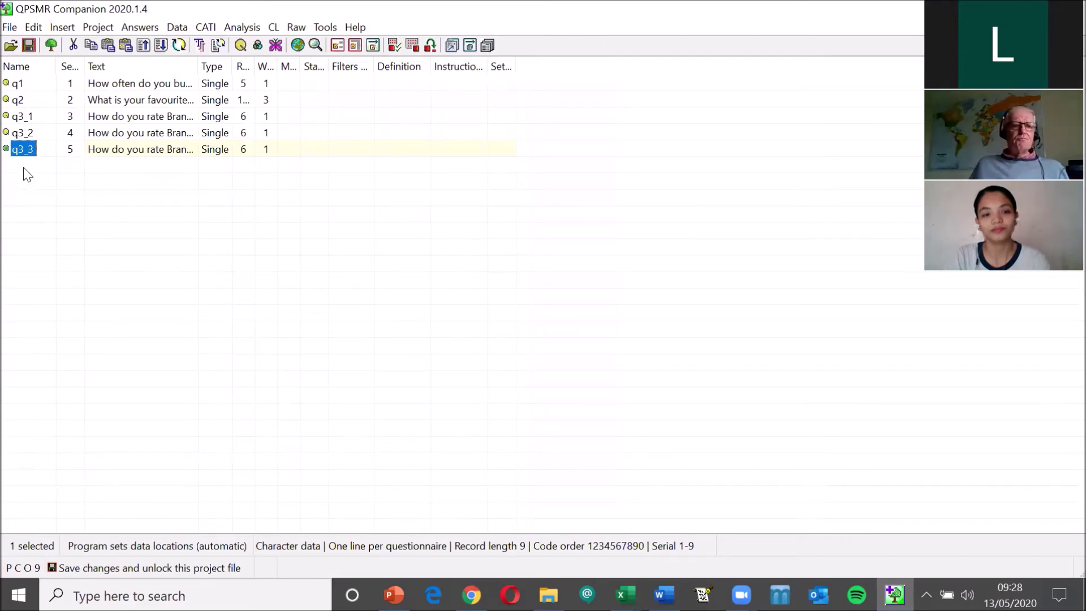
click(28, 174)
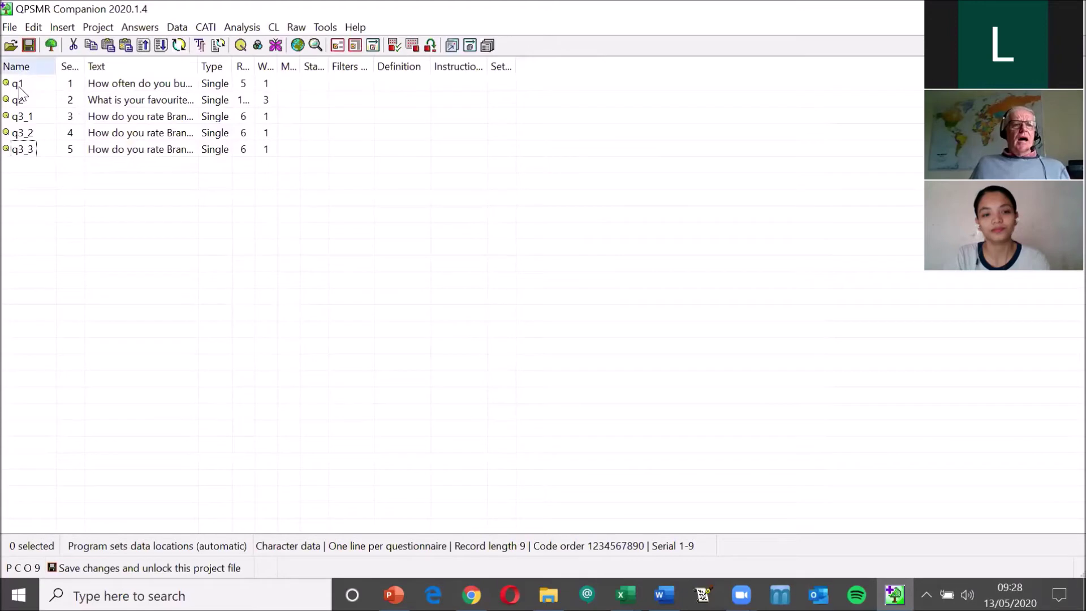
click(63, 28)
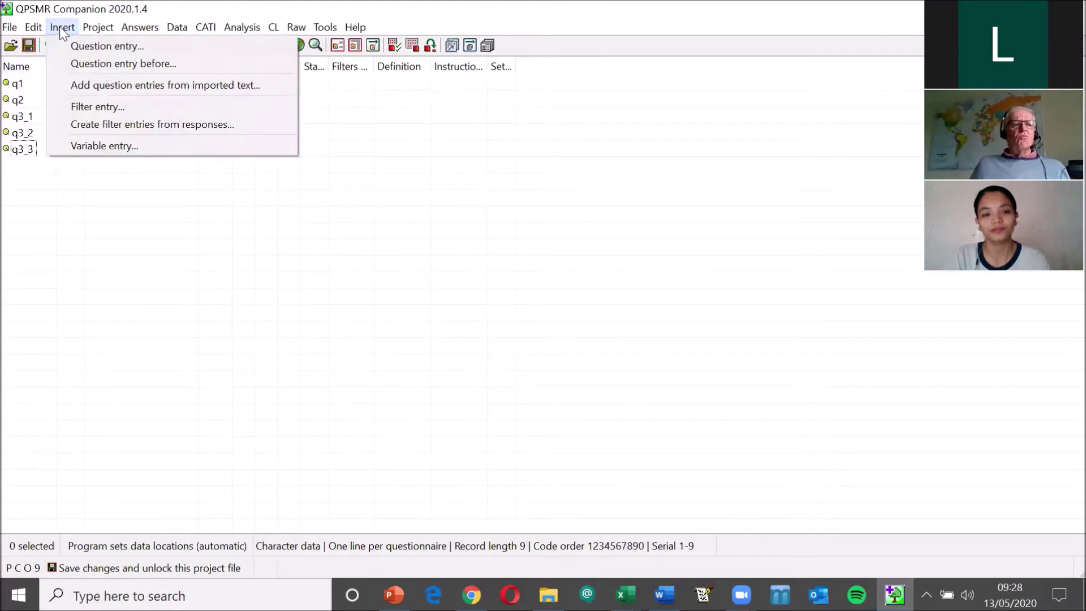
click(73, 45)
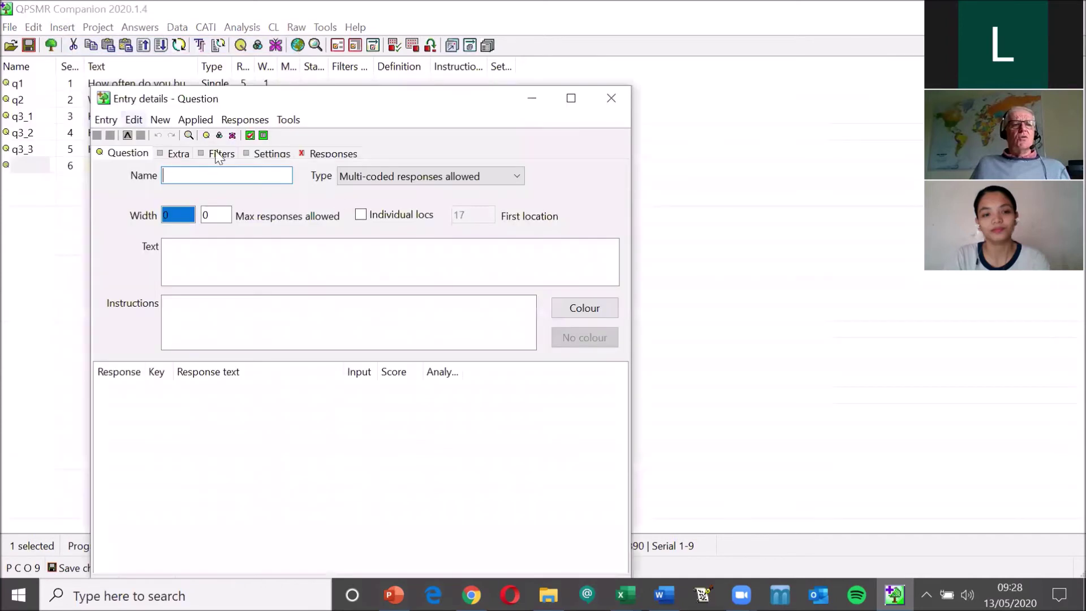
text(q4)
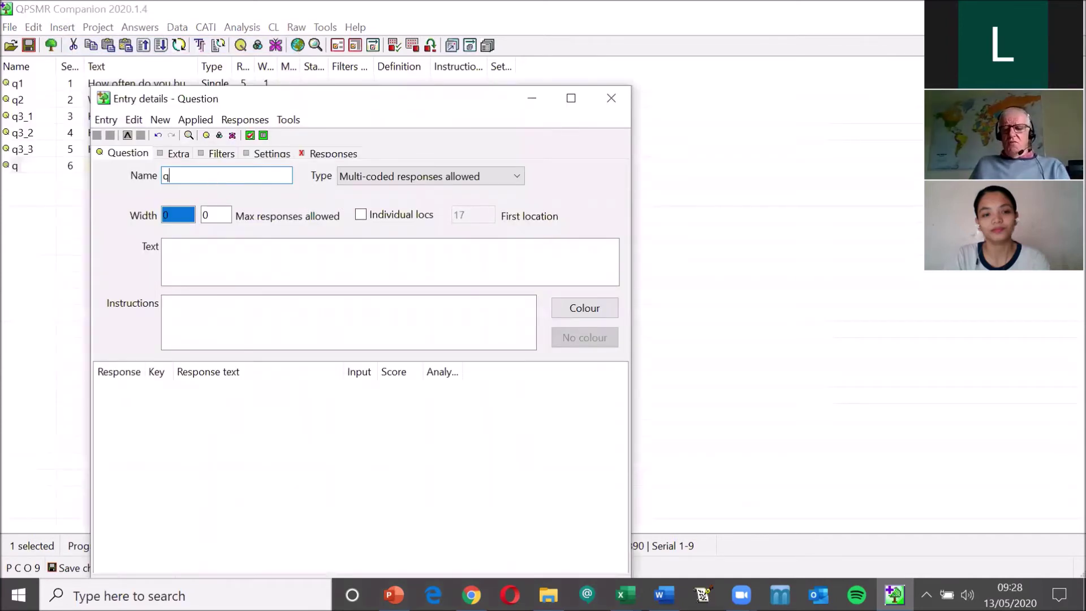
click(352, 175)
click(344, 193)
click(280, 248)
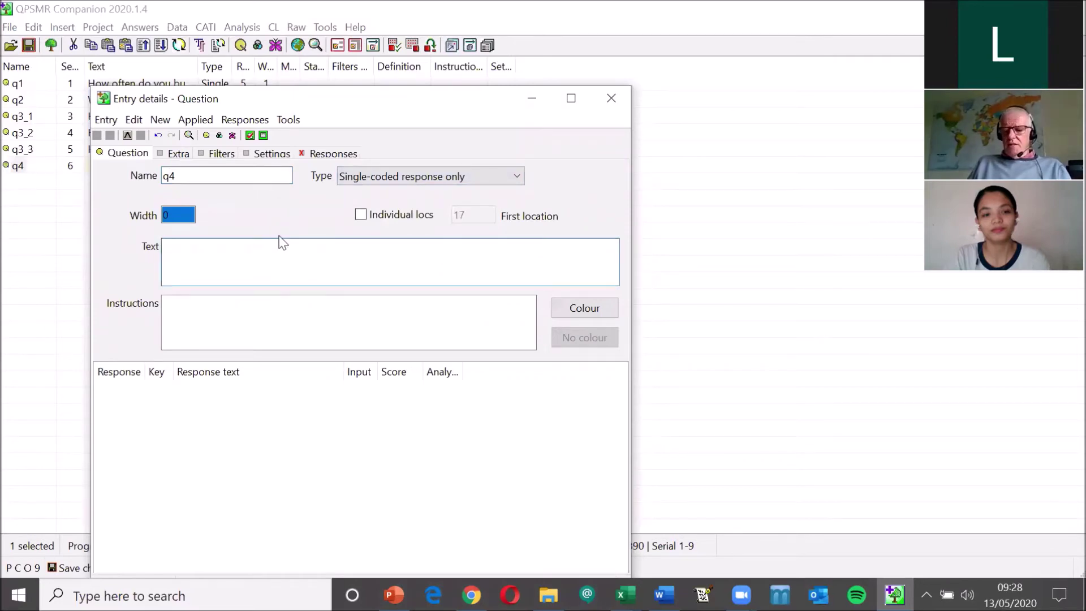
text(How )
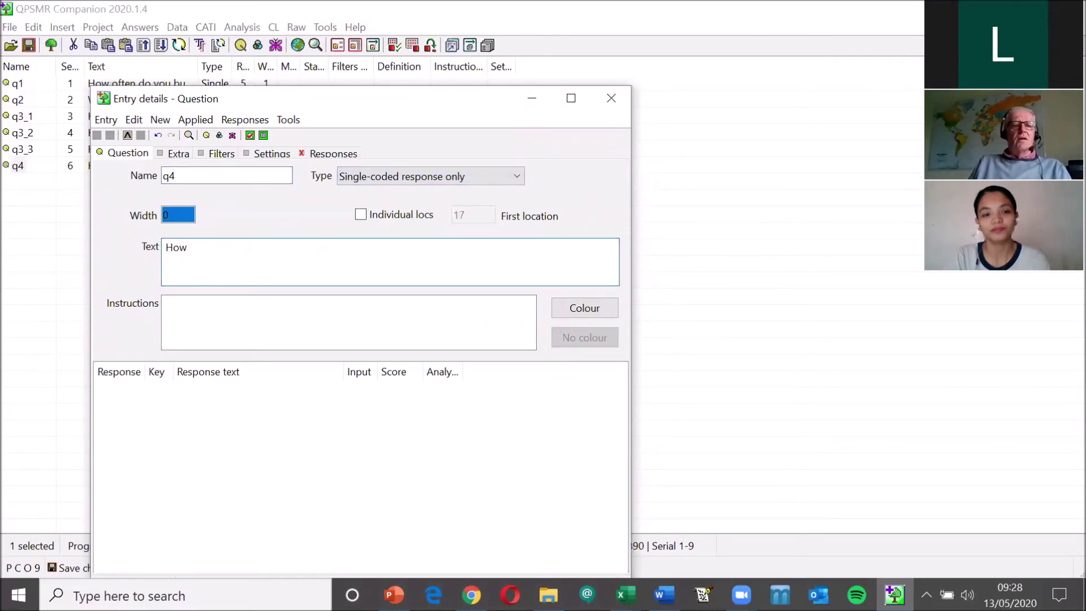
text(do you )
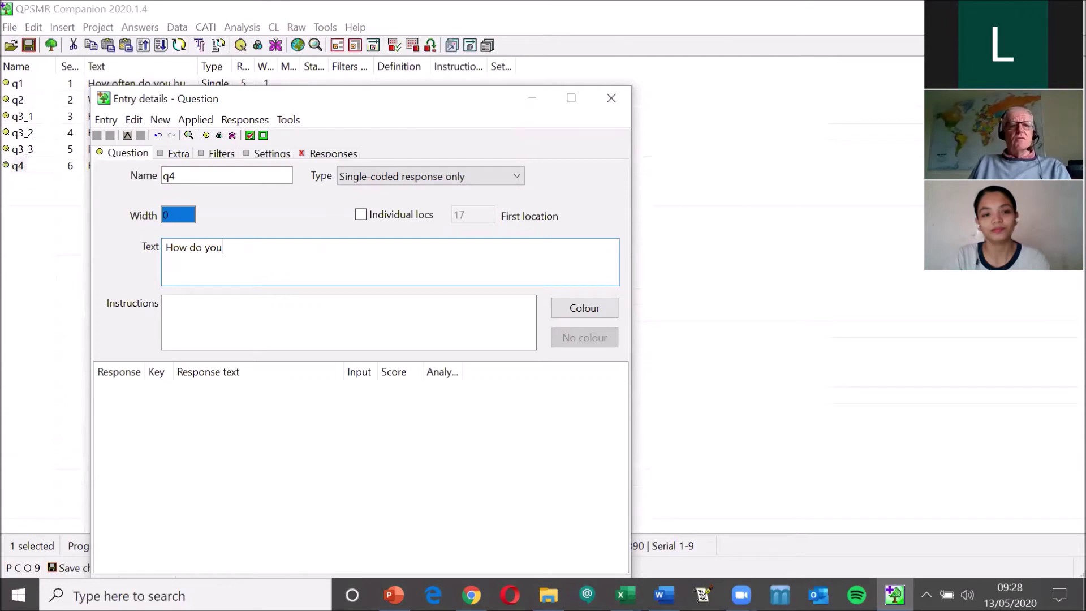
text(rate your )
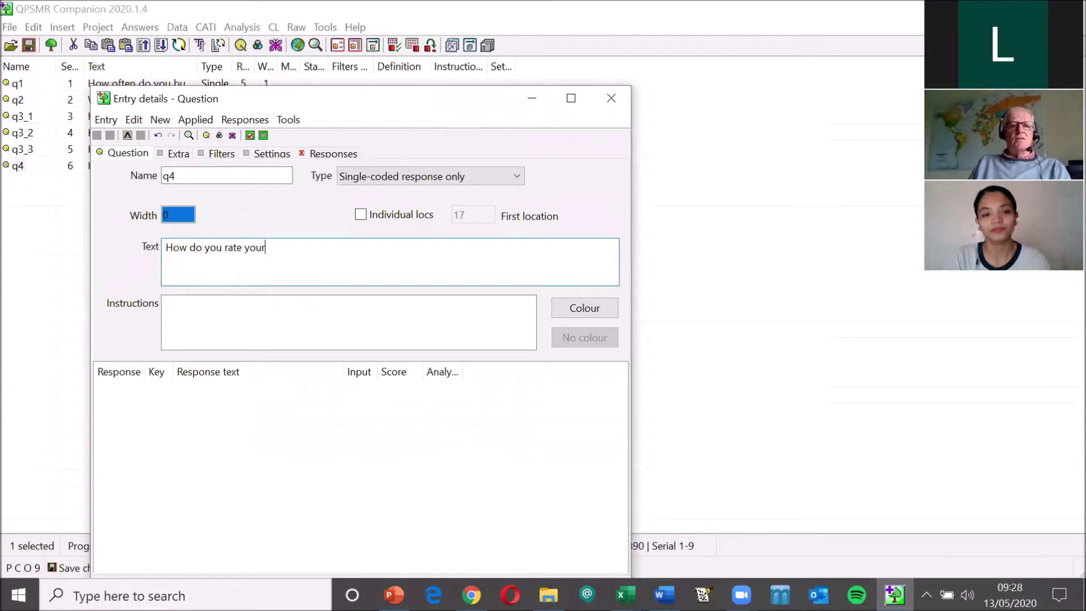
text(journey to work?)
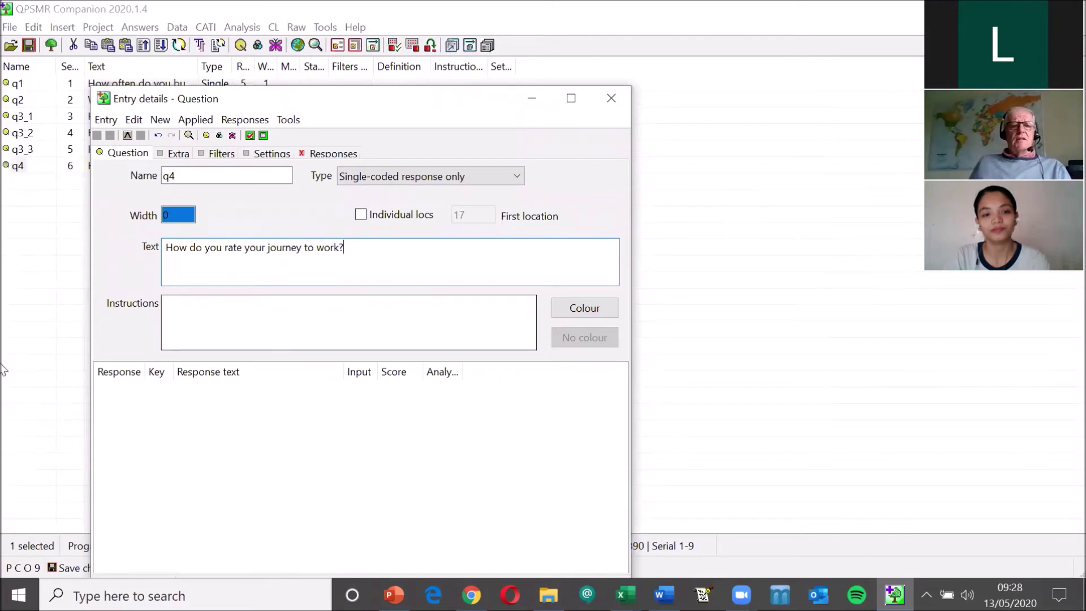
Begin q4's response list, using end-of-line values as scores: Very good 5, Quite Good 4, OK 3, Quite poor 2.
click(331, 154)
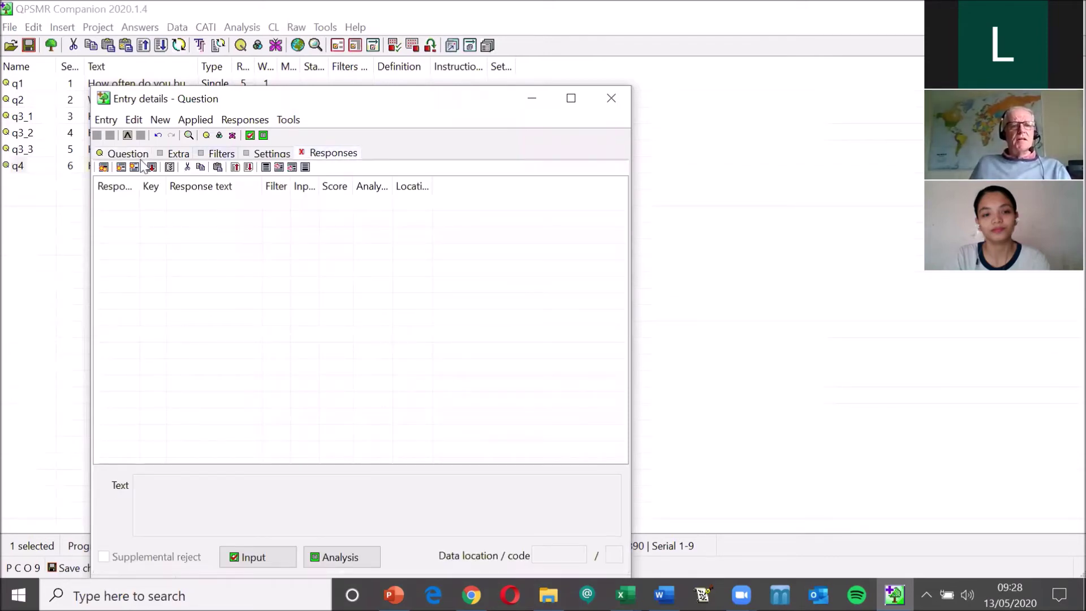
click(103, 167)
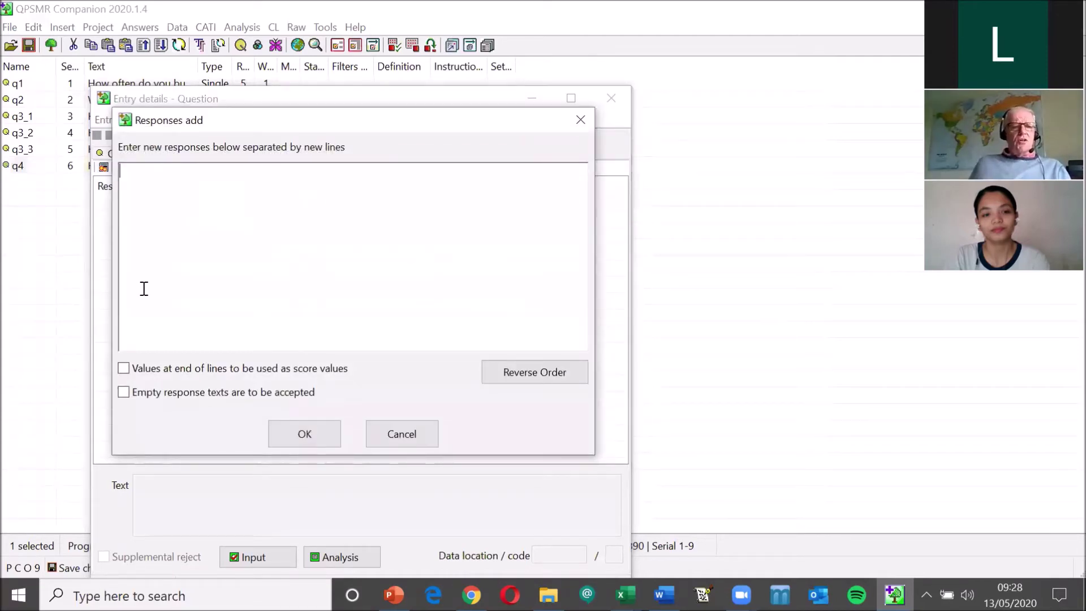
click(124, 368)
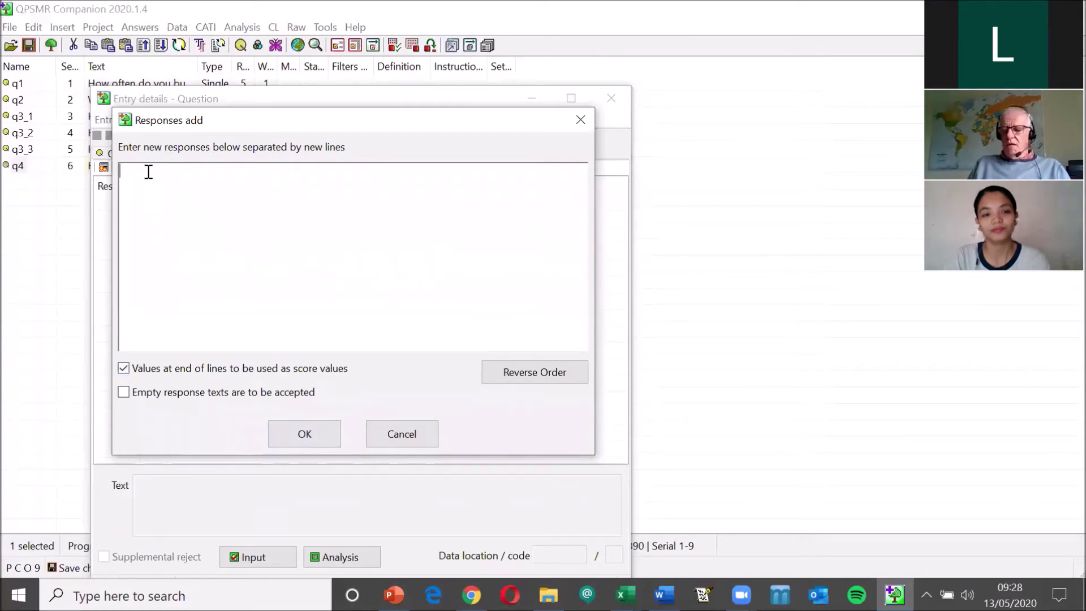
text(Very good 5)
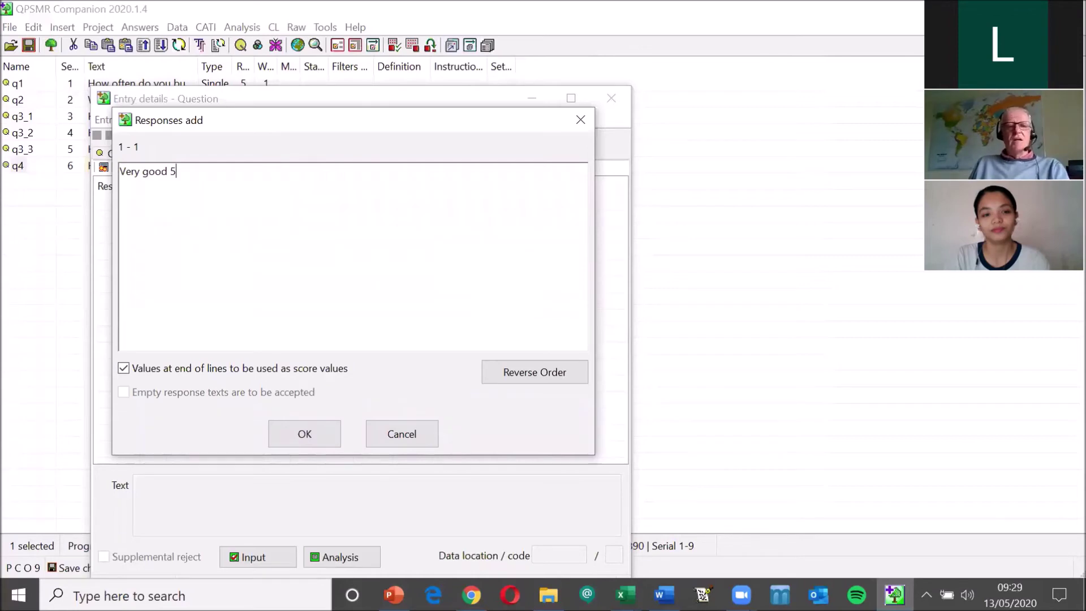
key(Return)
text(Quite Goods)
key(BackSpace)
key(BackSpace)
text(4 )
text(OK 3)
key(Return)
text(Quite poor 2)
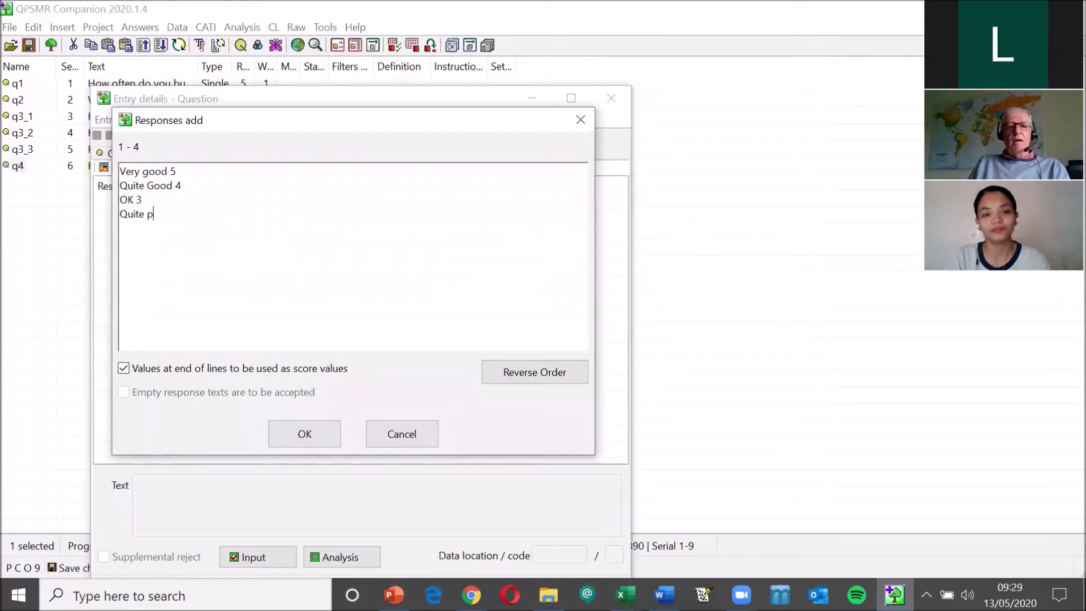
Complete q4's response list with Very poor 1 and an unscored Not stated, accept it and close the entry.
key(Return)
text(Very p)
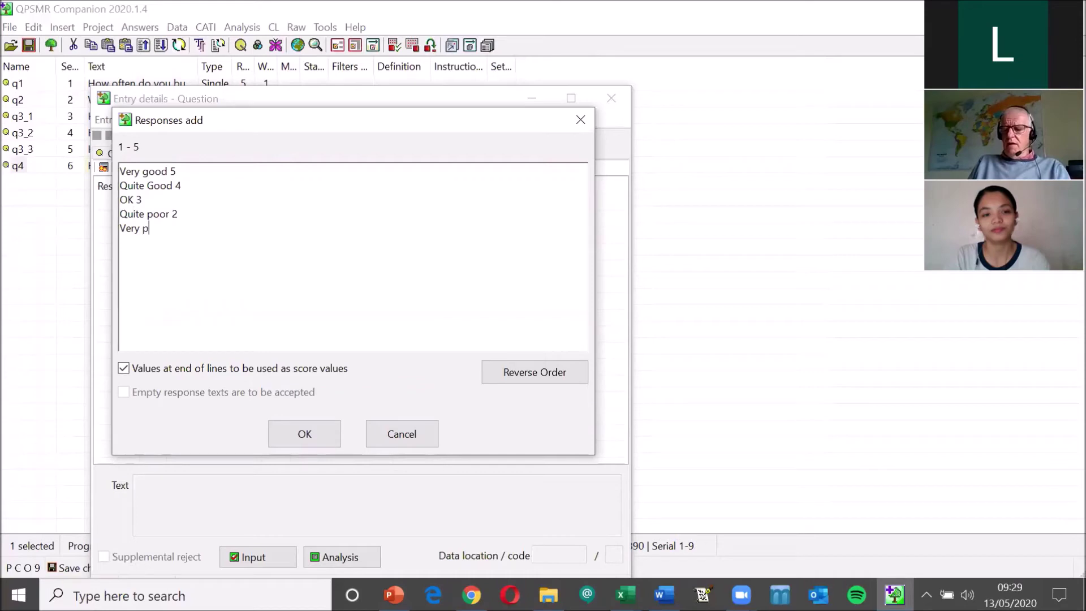
text(oor 1)
key(Return)
text(Not stta)
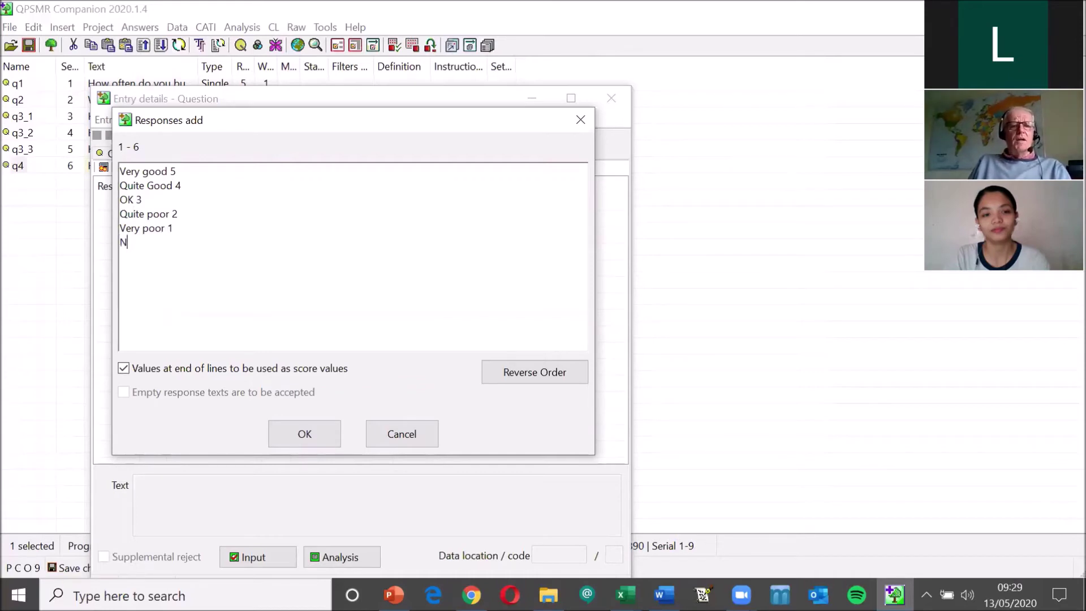
key(BackSpace)
key(BackSpace)
text(ated)
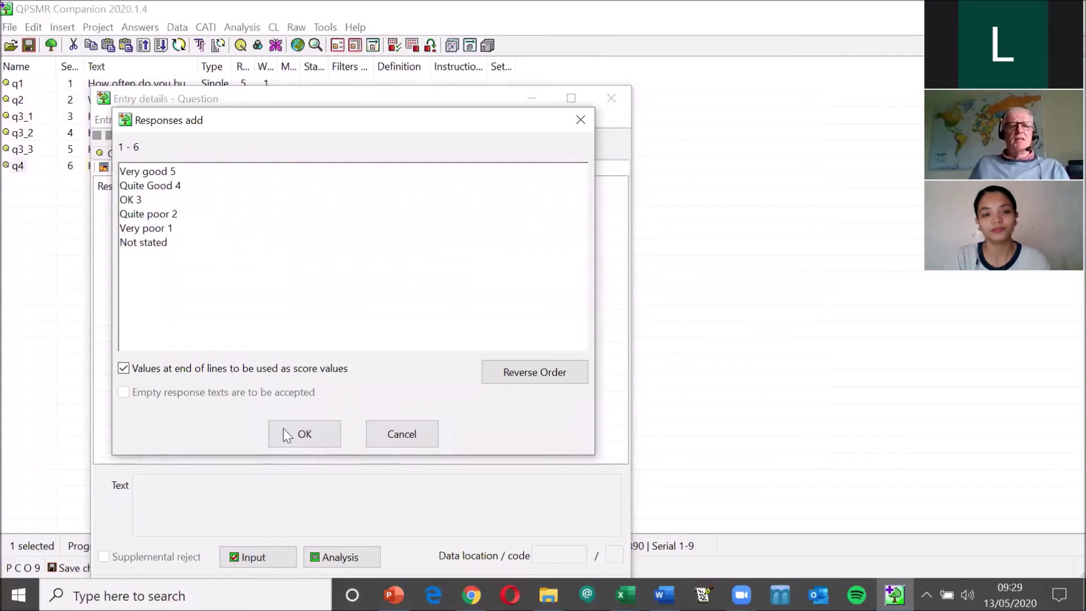
click(304, 433)
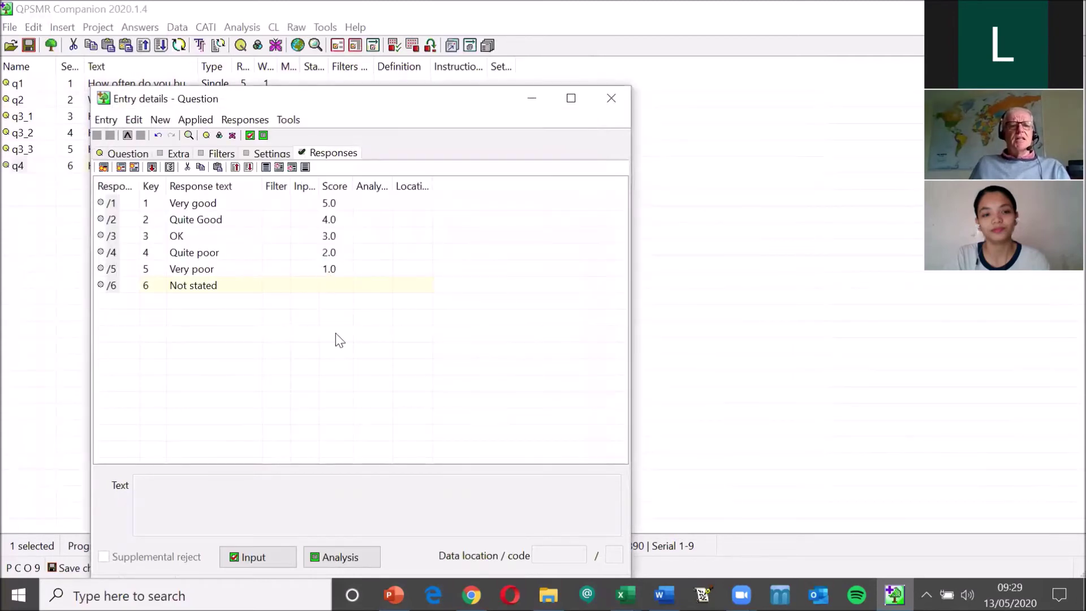
click(611, 98)
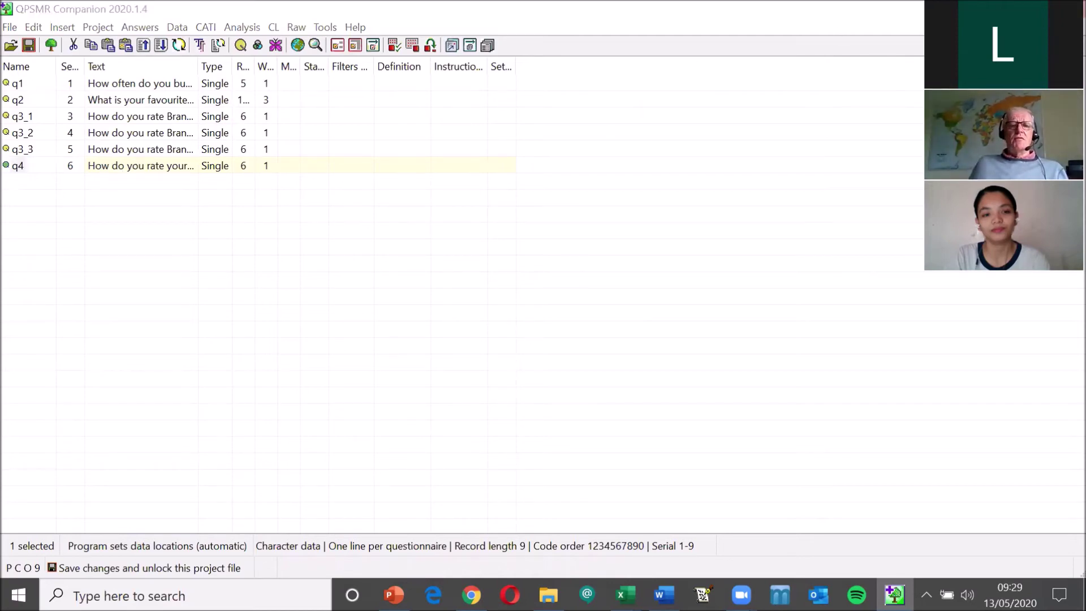
Close the QPSMR project without saving its changes and close the My Survey in Excel.xlsx workbook.
click(1073, 9)
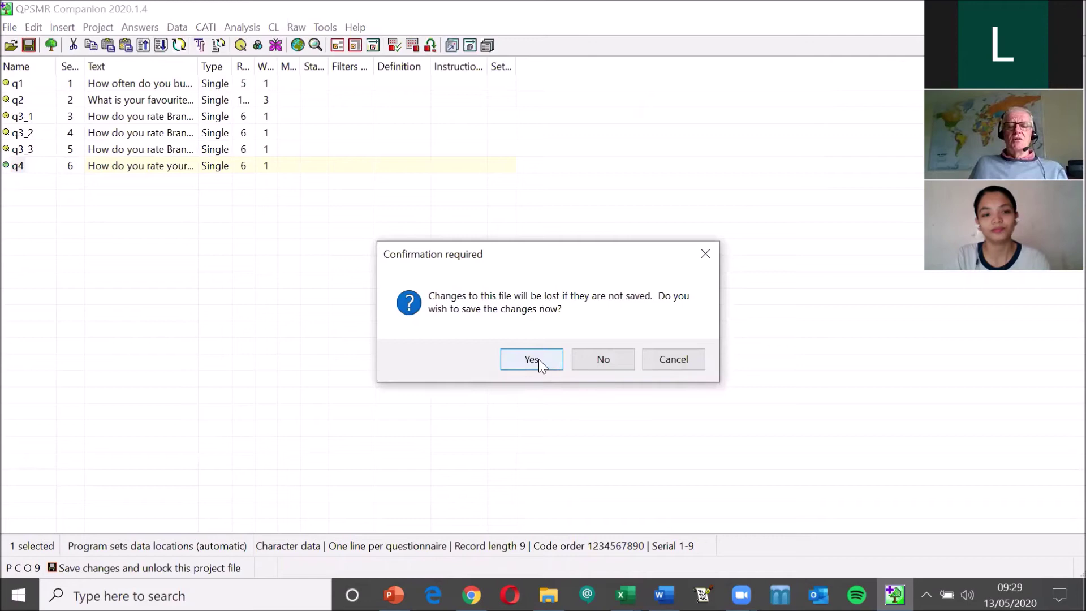
click(600, 360)
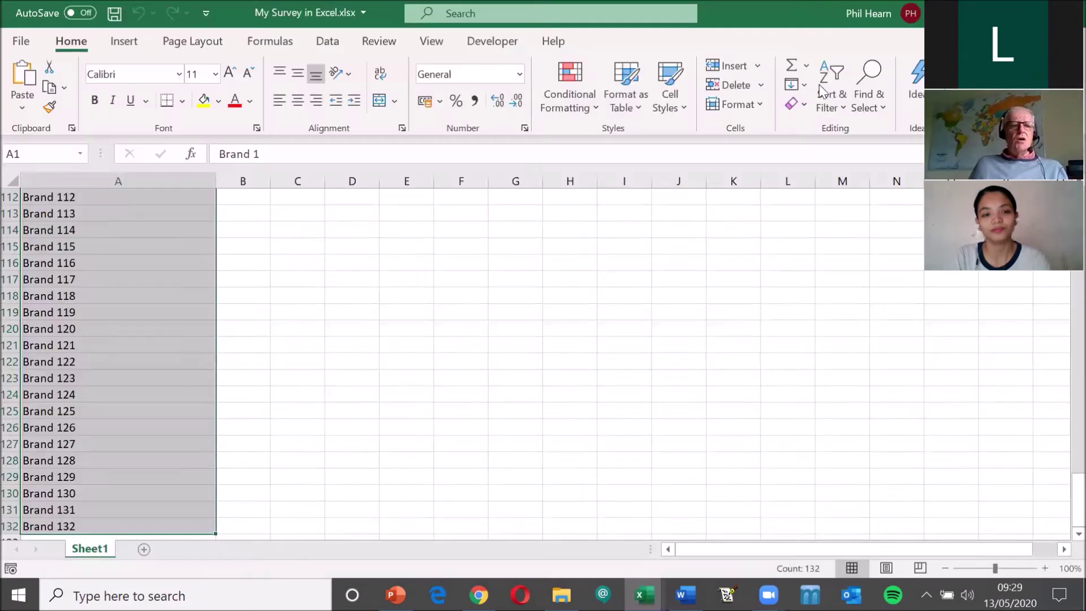
click(1073, 12)
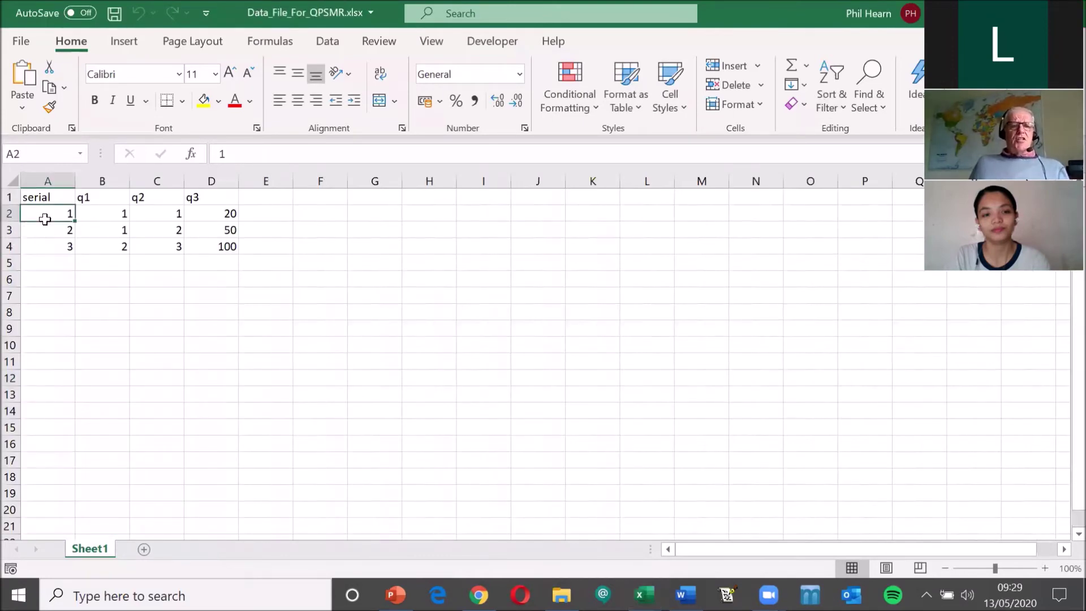
Examine the header row and data rows for serial, q1, q2 and q3 in Data_File_For_QPSMR.xlsx.
click(44, 198)
drag(42, 219, 208, 243)
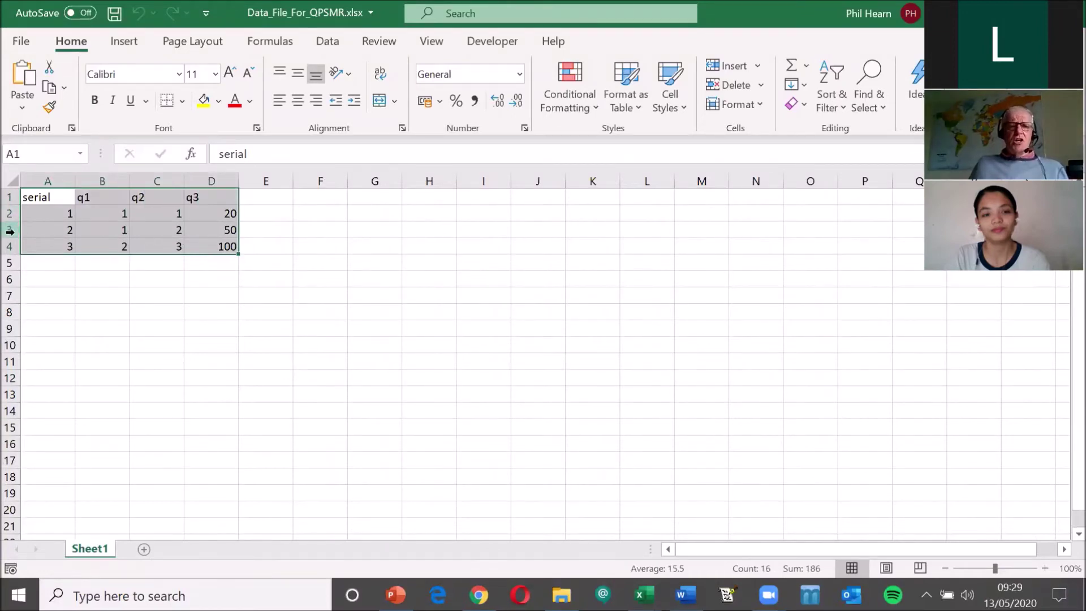
click(35, 210)
click(37, 198)
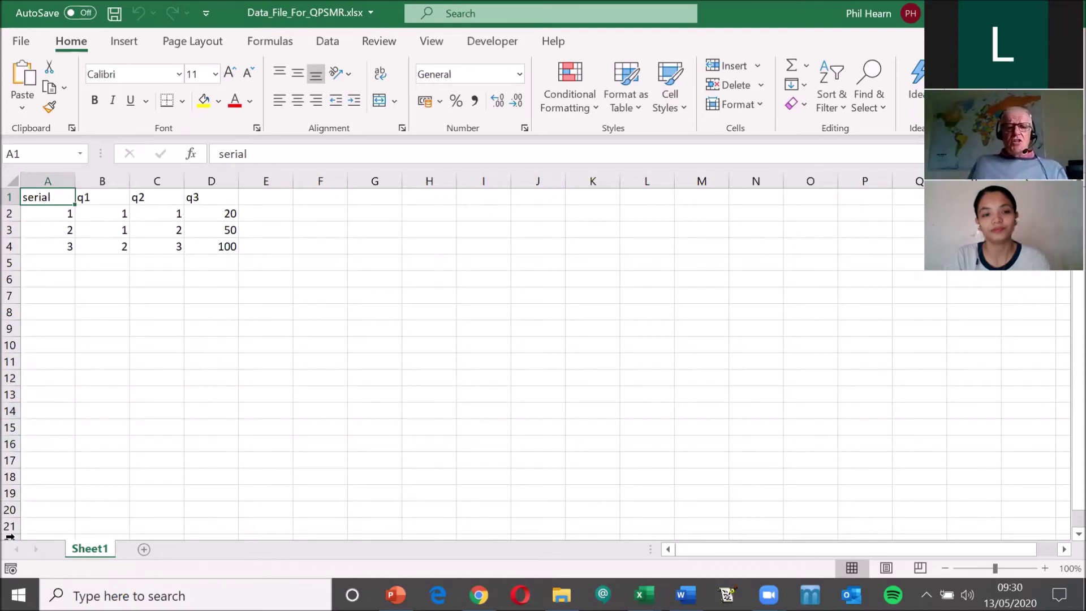
Start QPSMR Companion afresh and insert a single-coded question entry named q1 with the text "Gender".
click(18, 595)
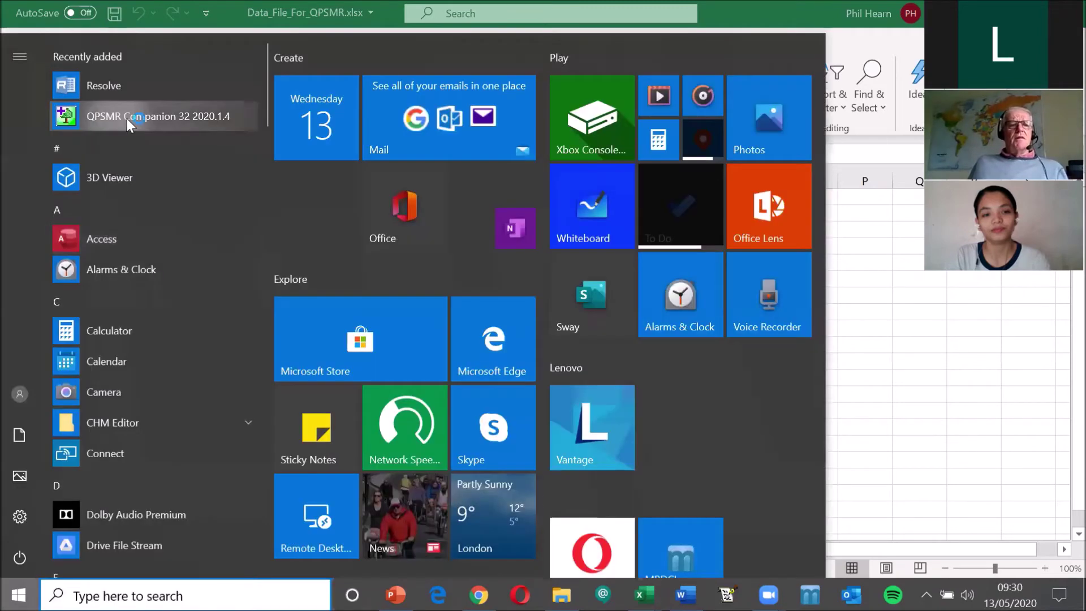
click(127, 119)
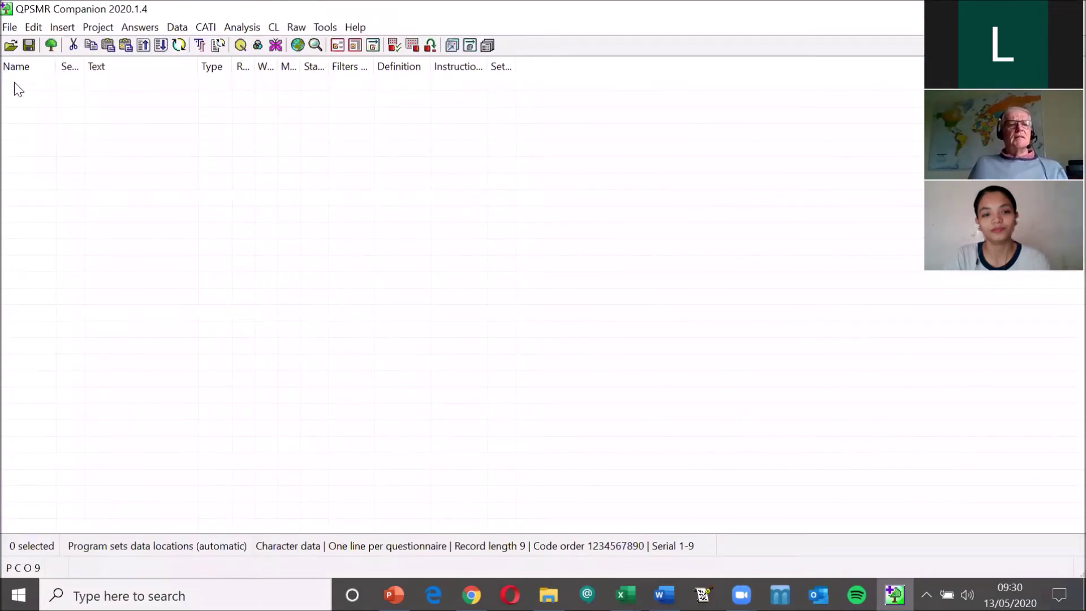
click(61, 27)
click(107, 43)
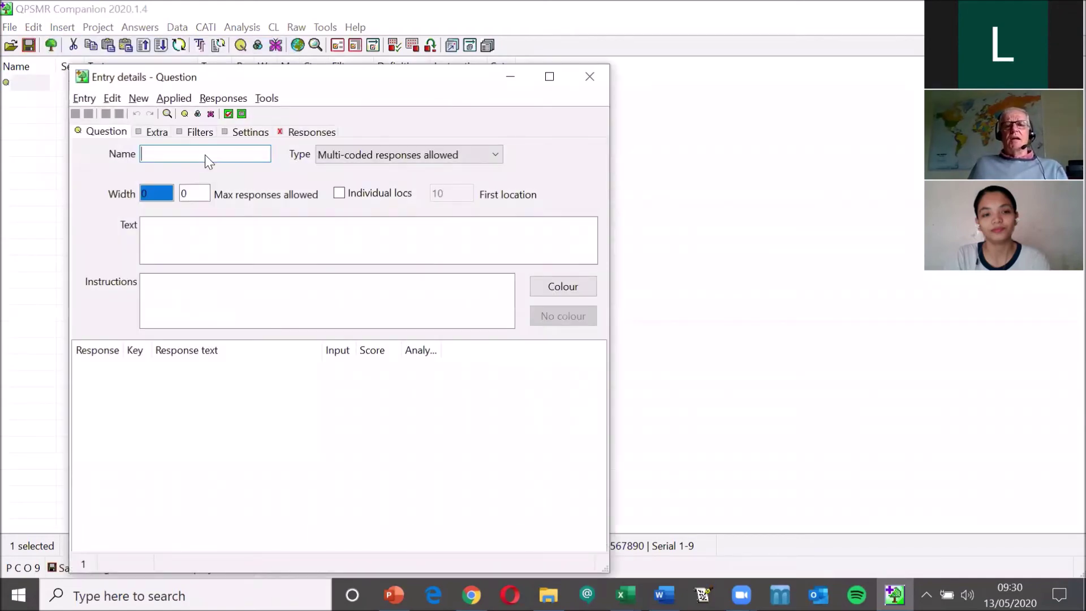
key(alt+Tab)
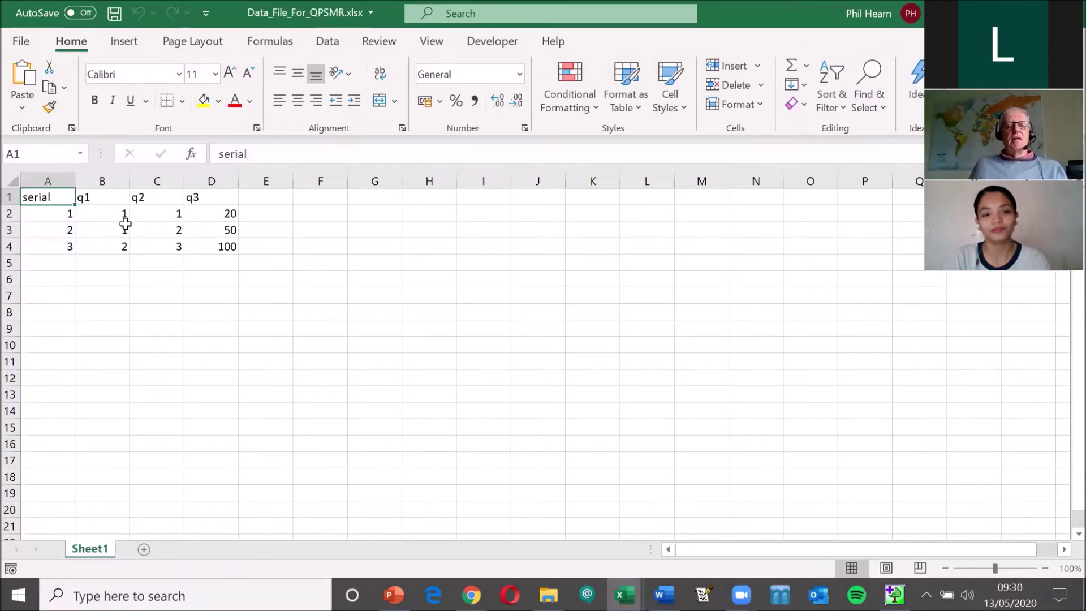
key(alt+Tab)
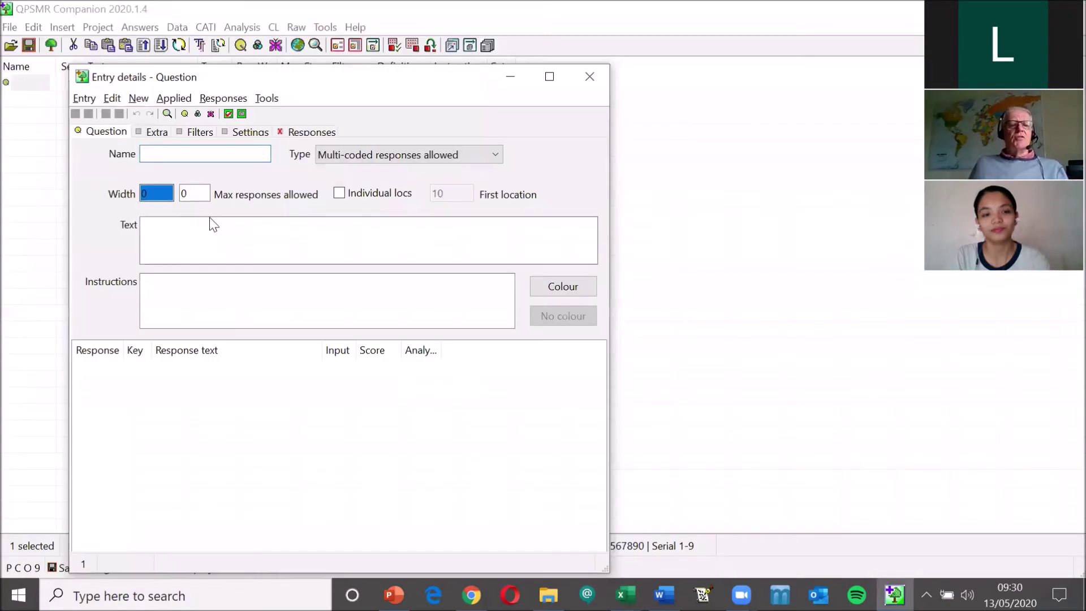
text(q1)
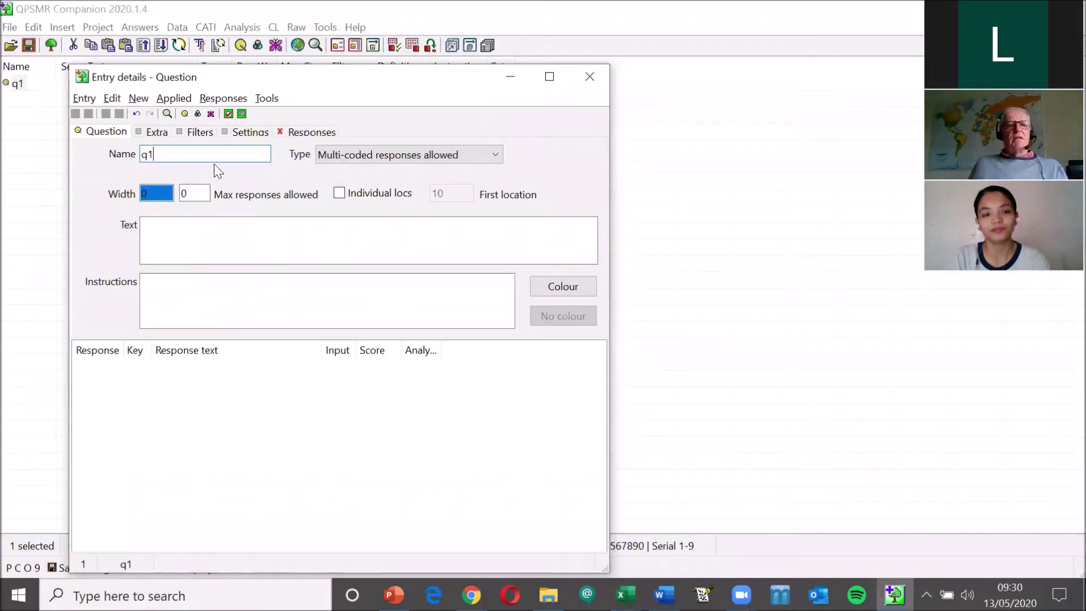
click(339, 161)
click(362, 168)
click(236, 229)
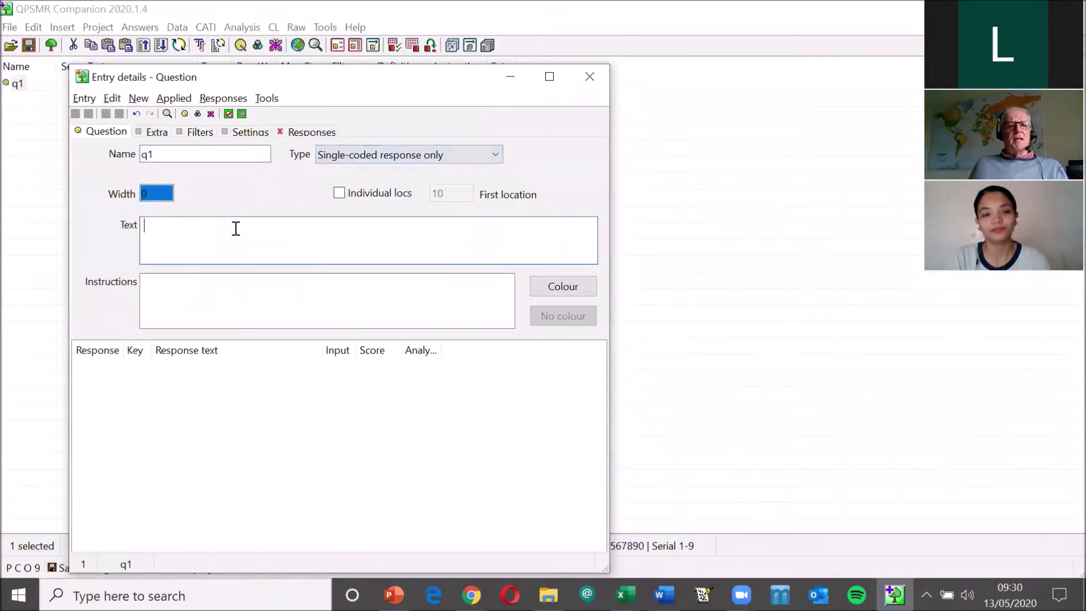
text(Gender)
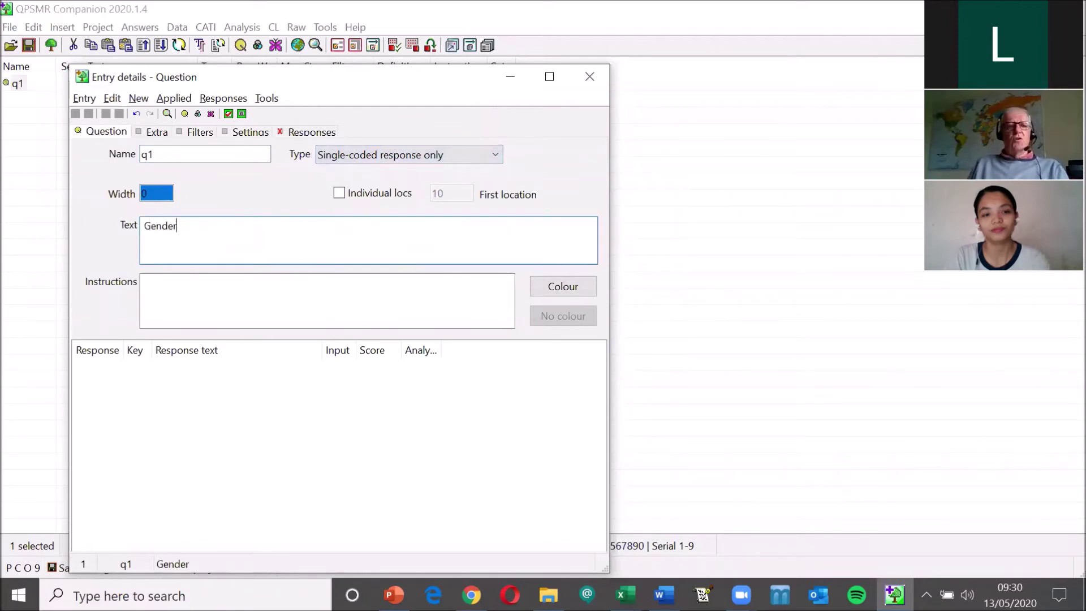
Add the responses Male and Female to question q1 and close the entry.
click(317, 133)
click(82, 145)
text(Male)
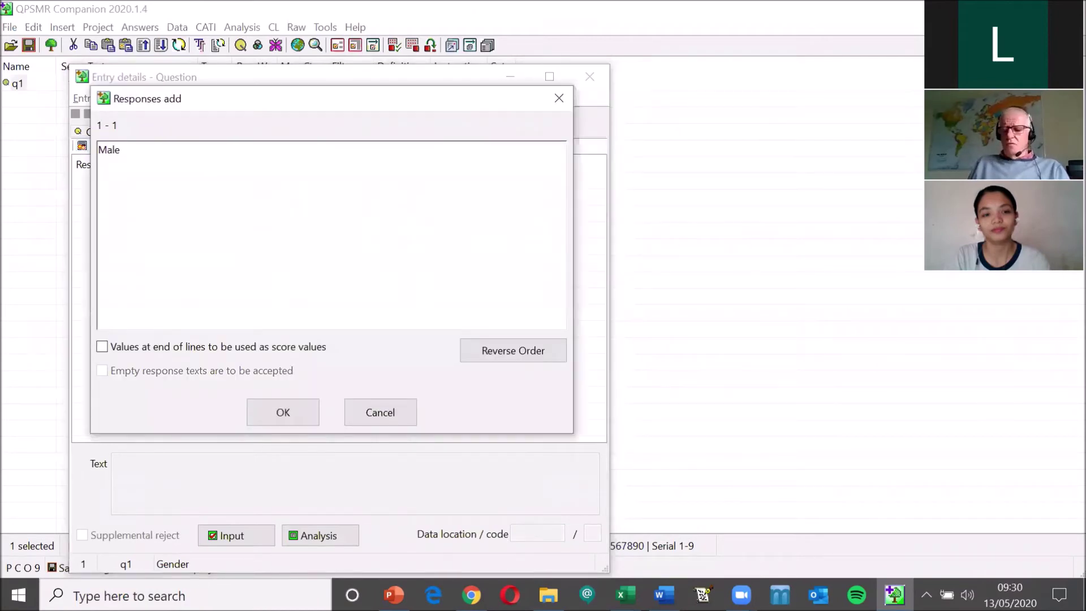
key(Return)
text(Femalke)
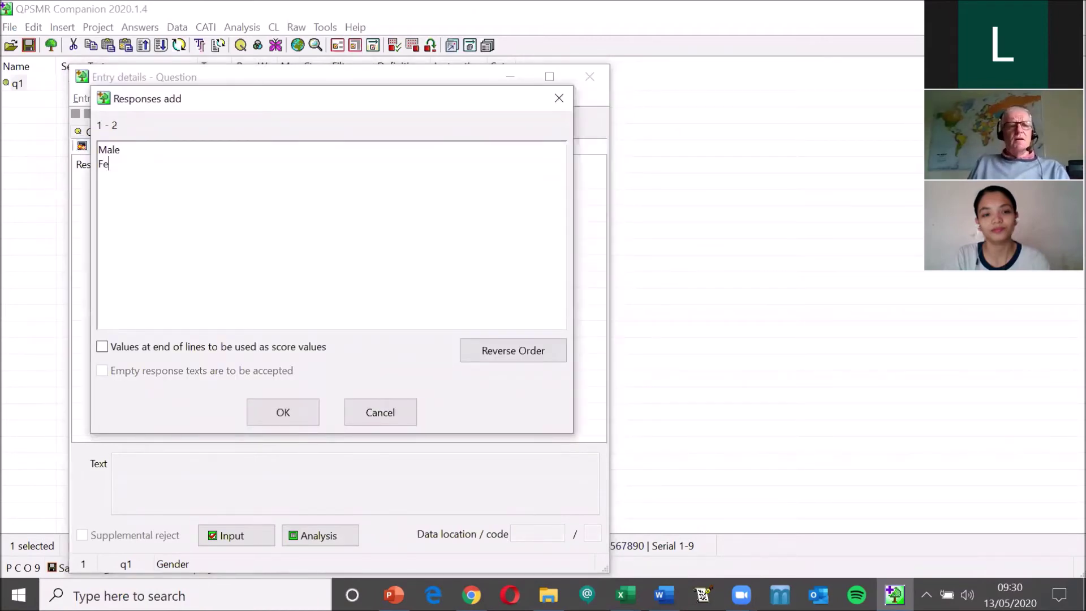
key(BackSpace)
key(BackSpace)
text(e)
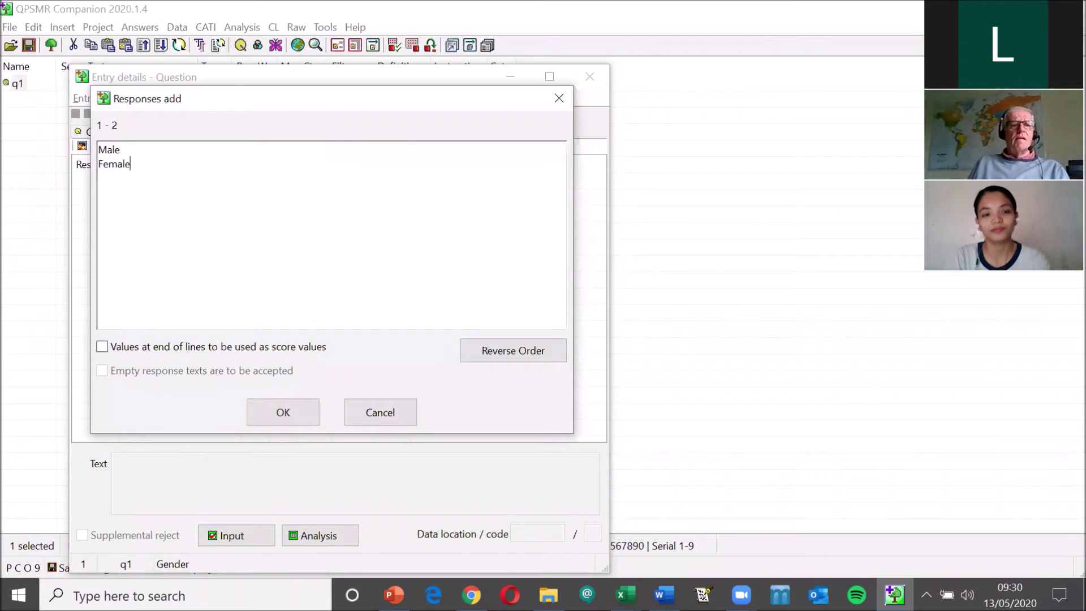
click(303, 410)
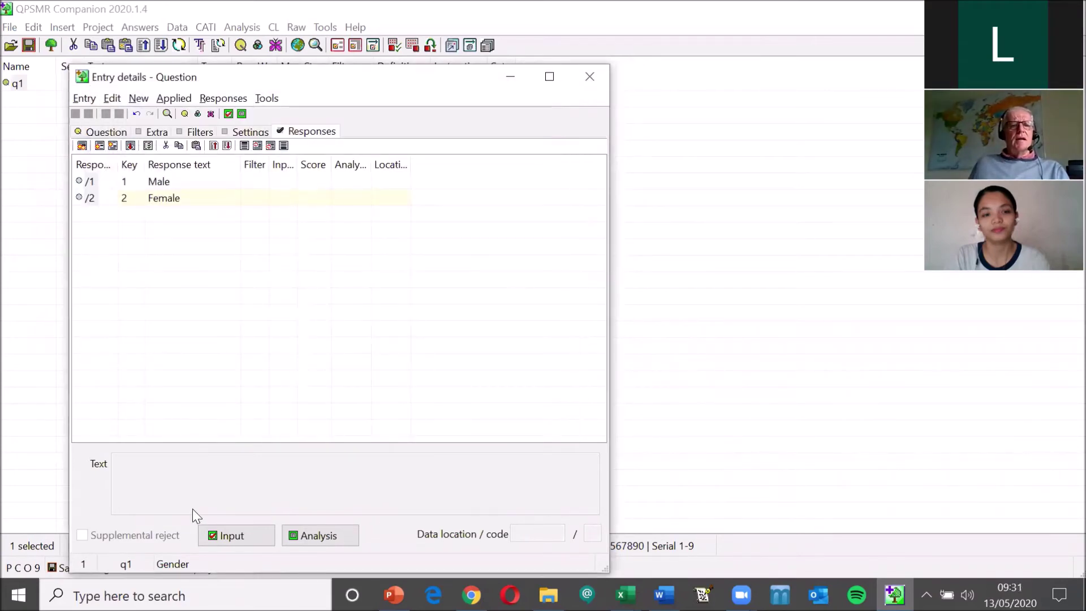
click(589, 76)
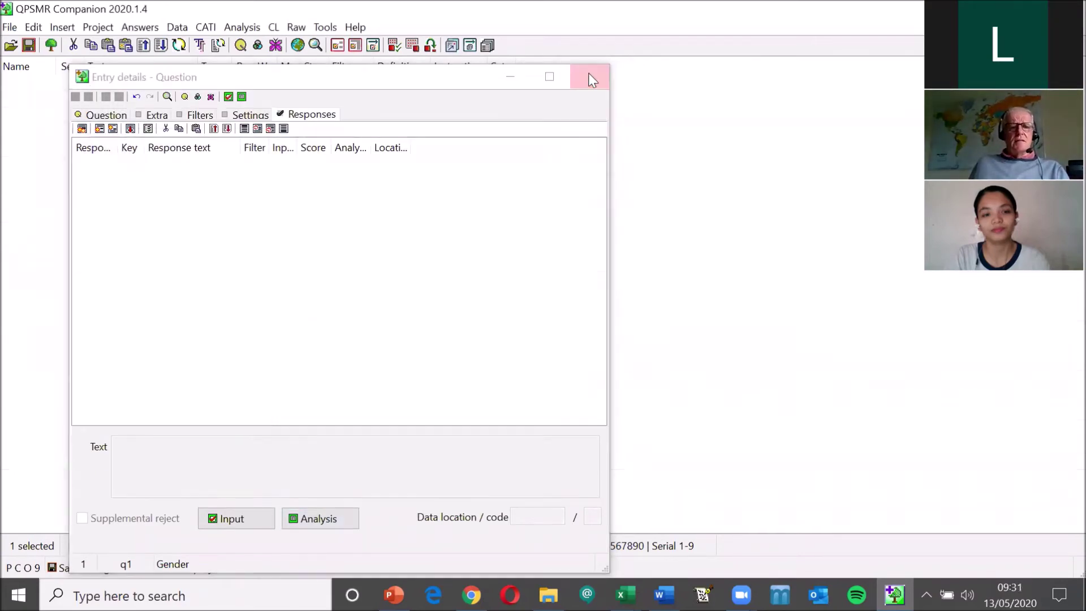
Insert a single-coded question entry named q2 with the text "Region".
click(61, 27)
click(59, 48)
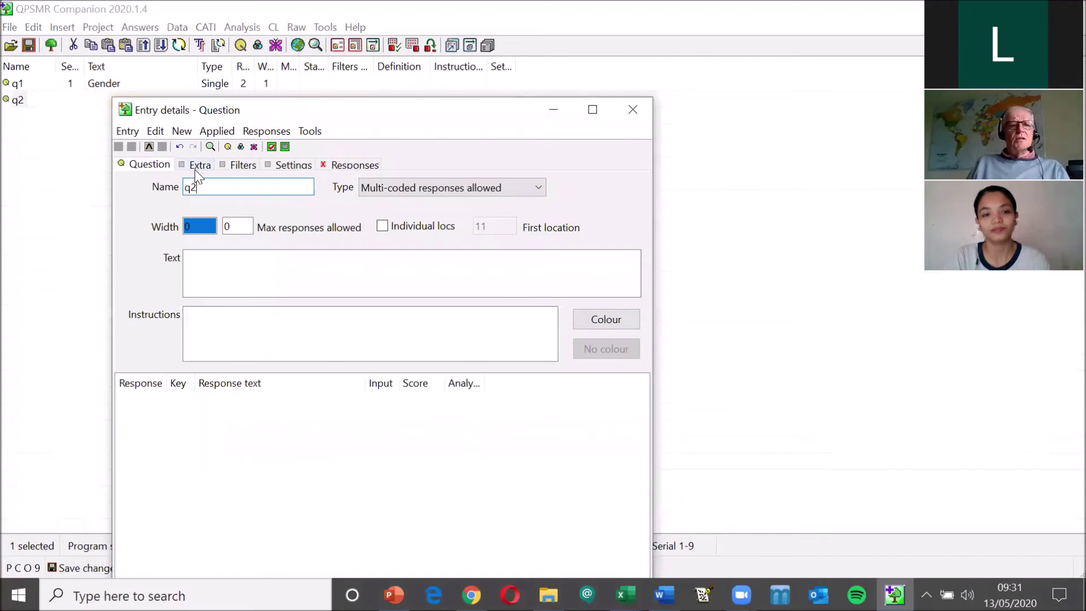
click(449, 192)
click(430, 204)
click(276, 272)
text(Region)
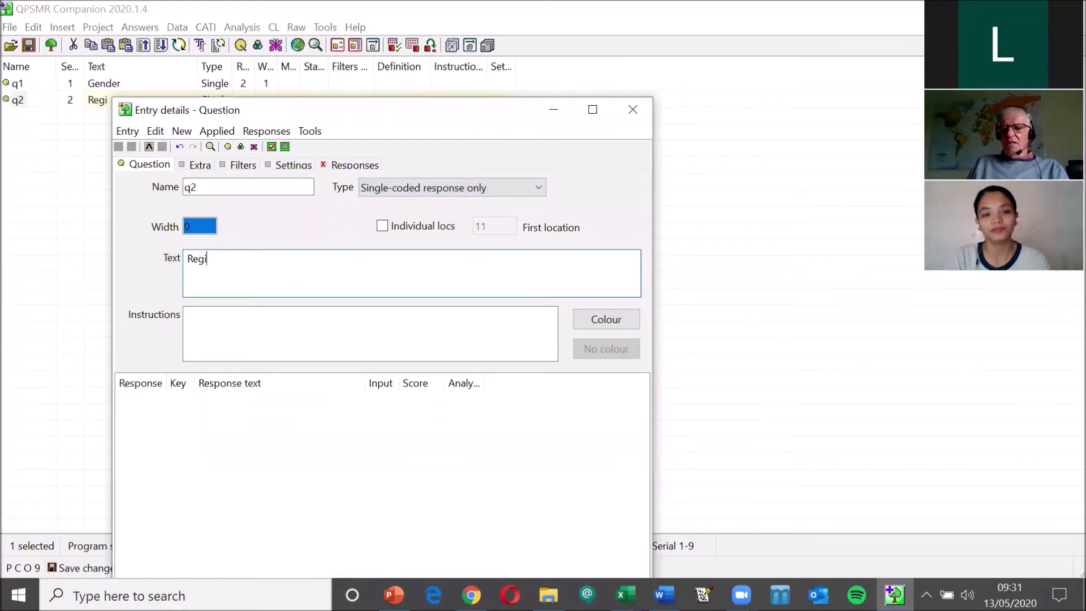
Add the responses North, Central and South to question q2 and close the entry.
click(340, 165)
click(125, 179)
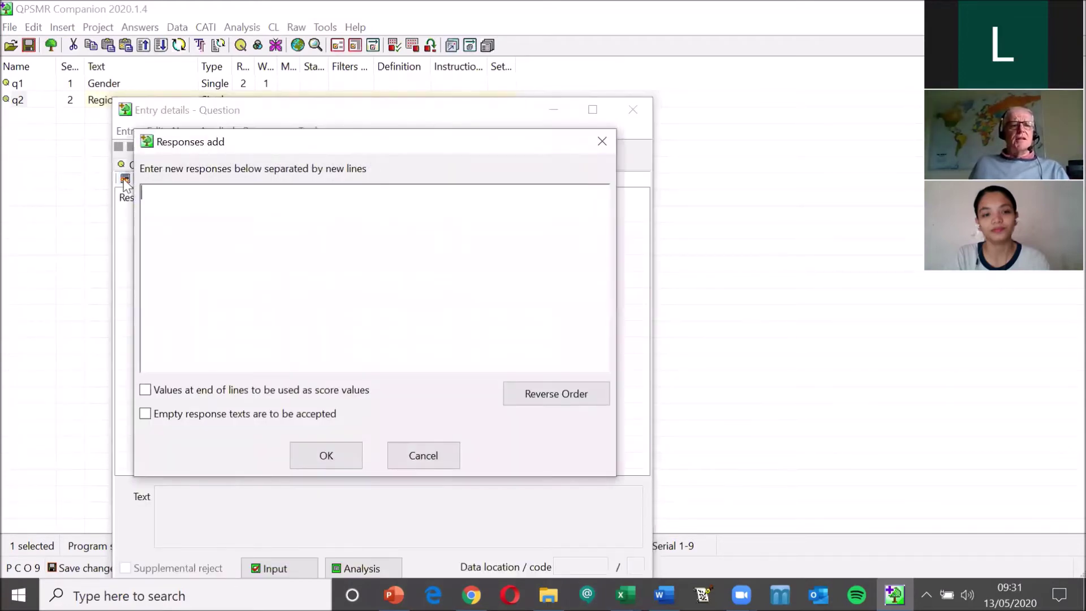
text(North)
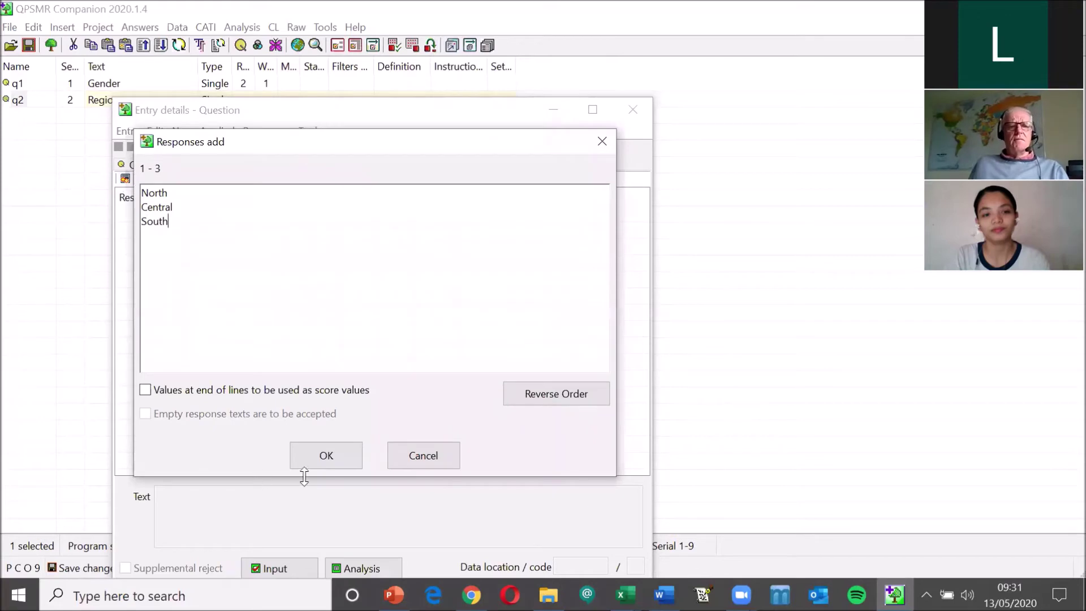
click(332, 457)
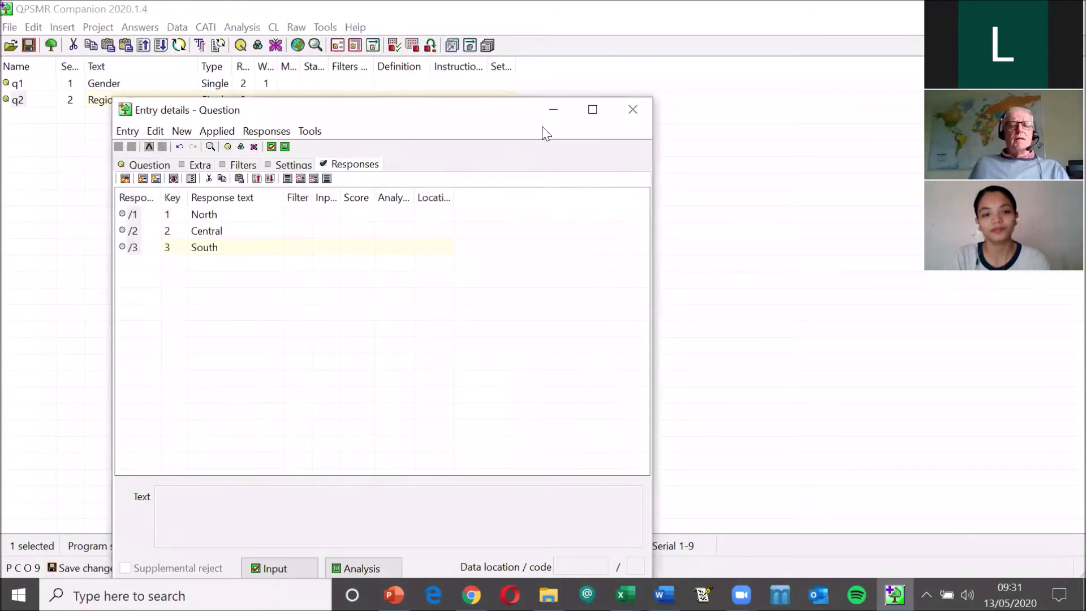
click(628, 111)
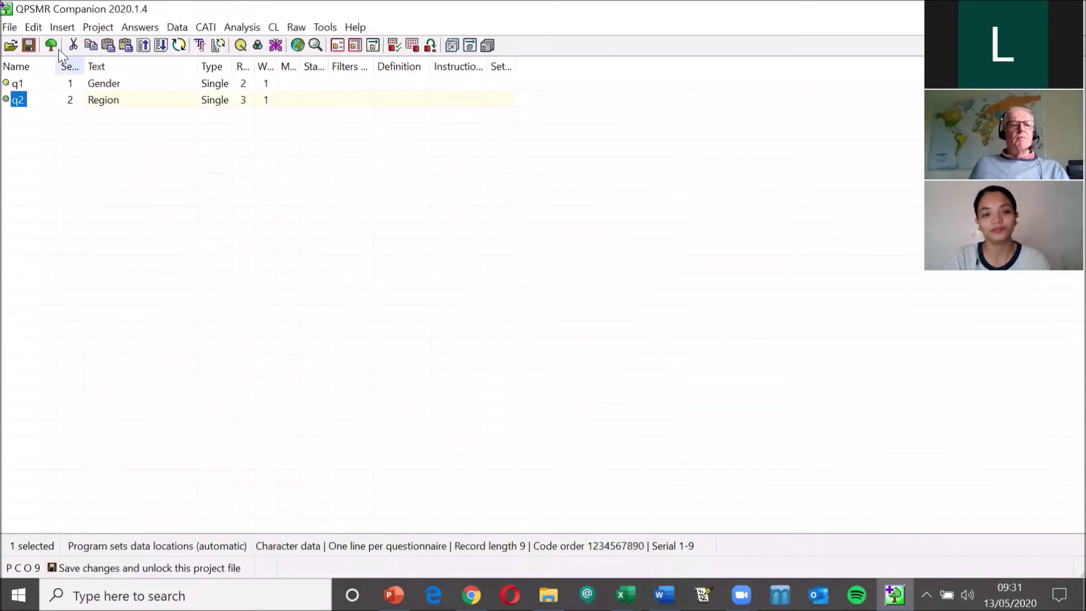
Insert a question entry named q3 of type Integer (whole number).
click(54, 28)
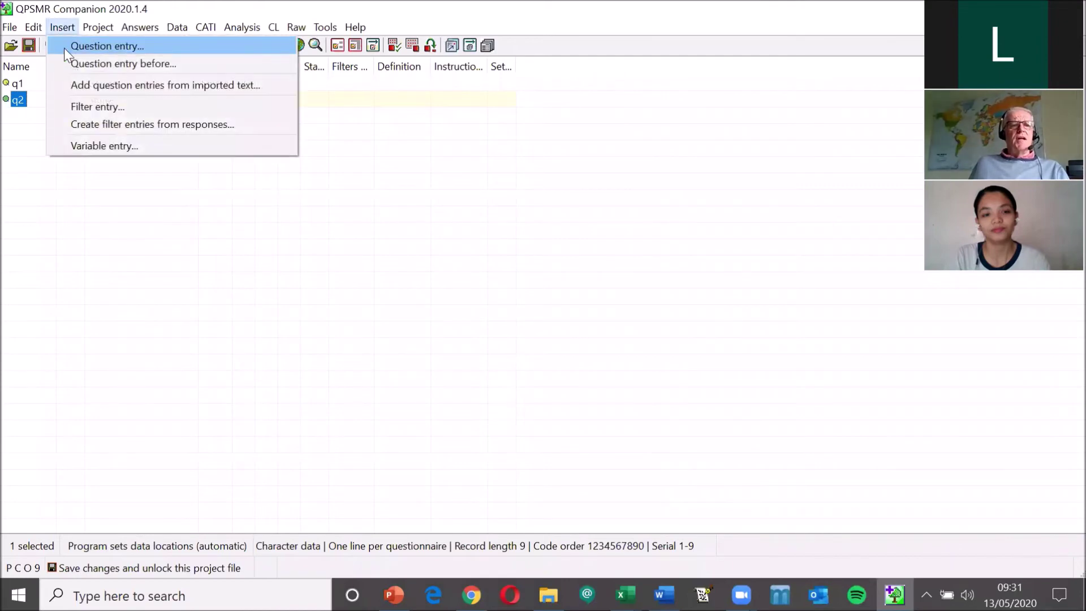
click(63, 48)
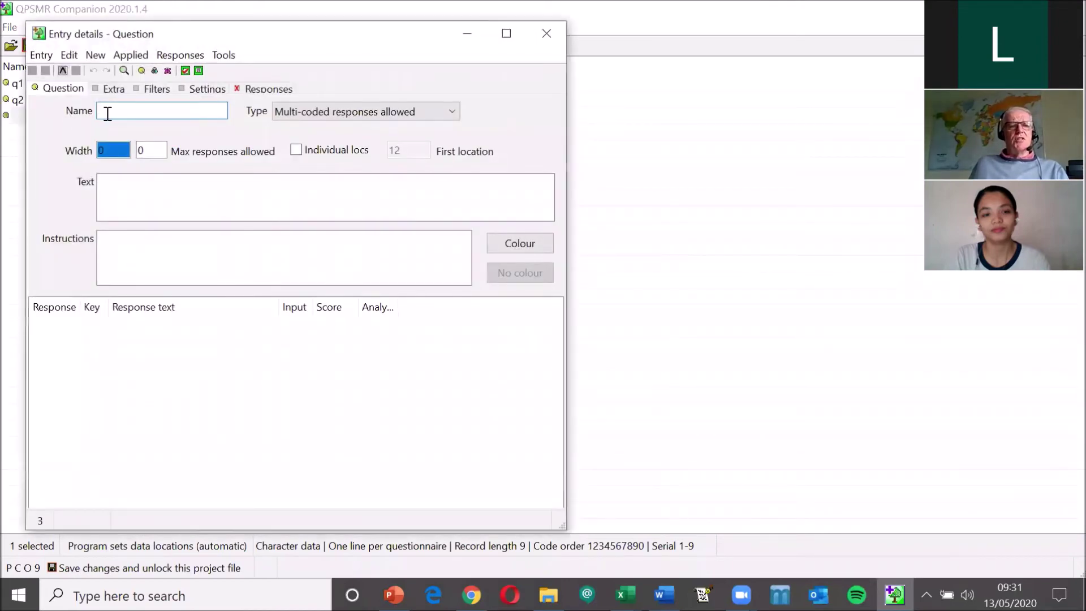
text(q3)
click(331, 117)
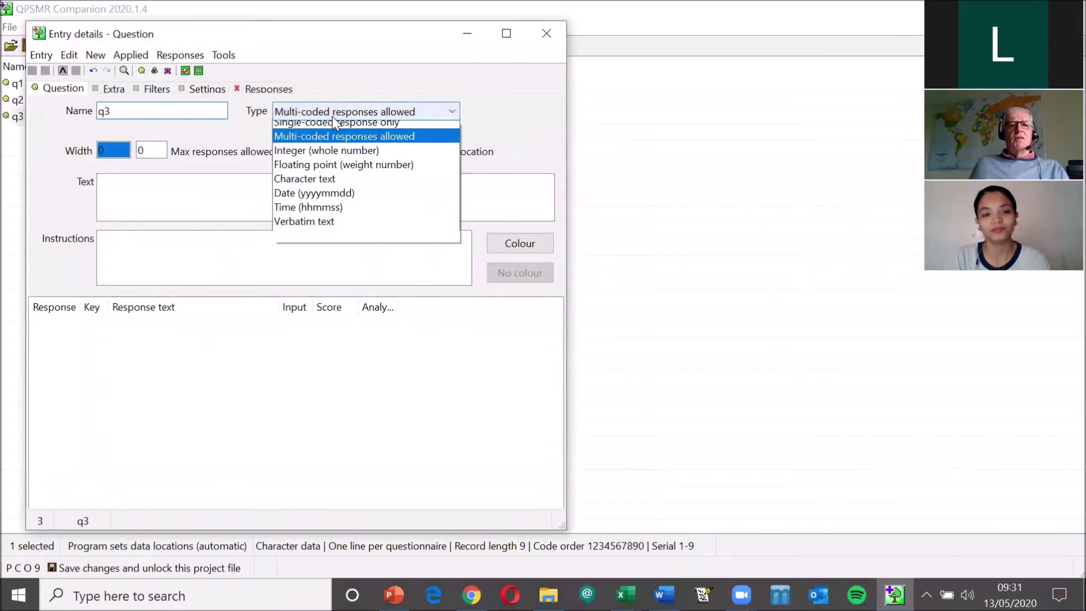
click(323, 158)
Give q3 the text "Number of cans of Coca Cola bought" and a width of 3, and close the entry.
click(204, 192)
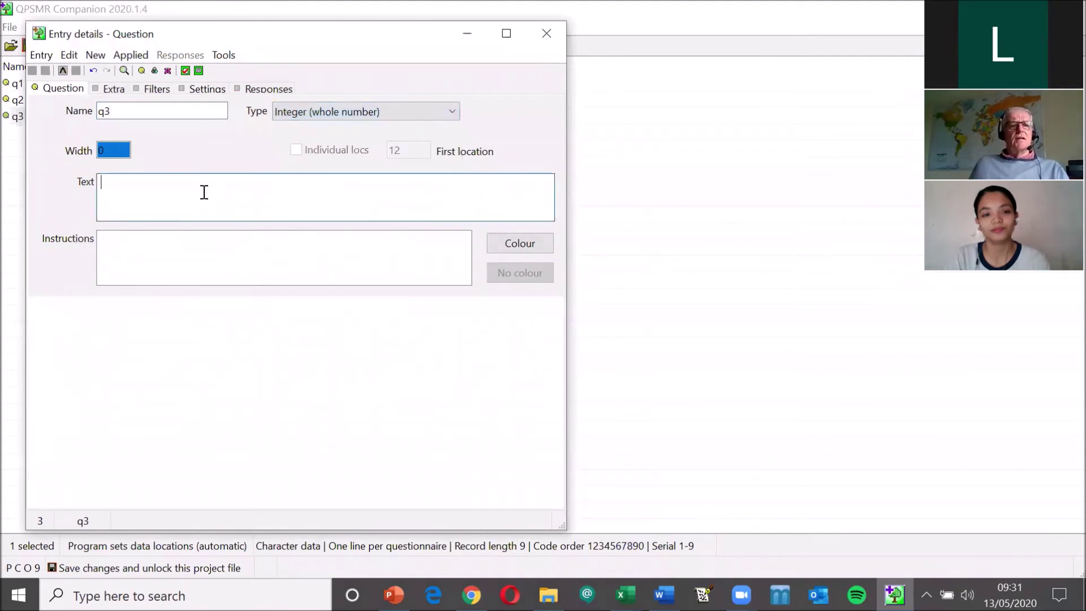
text(Nuber of cans)
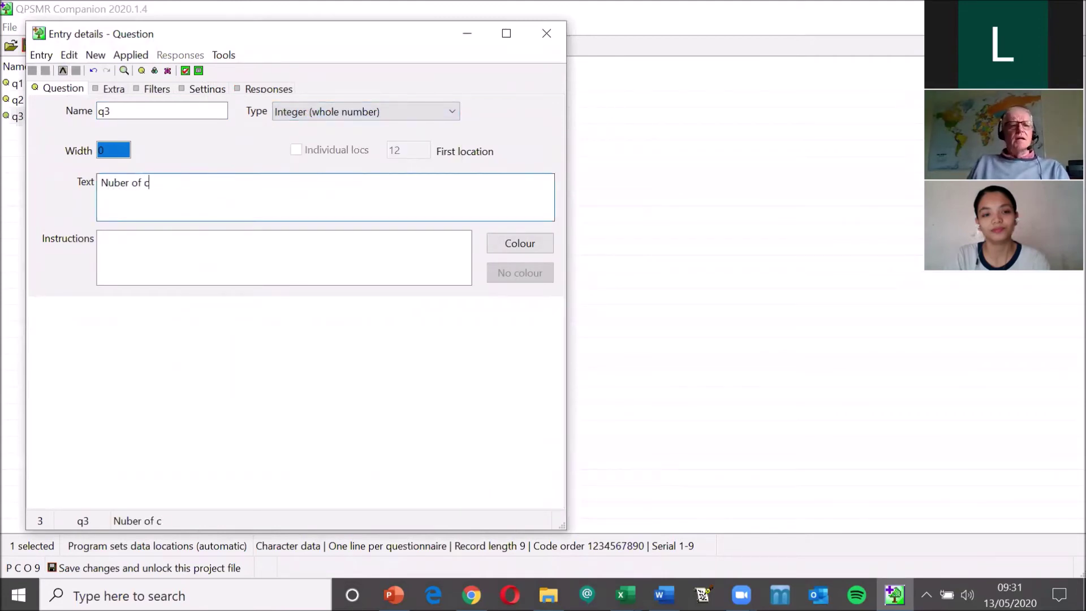
key(BackSpace)
key(BackSpace)
key(BackSpace)
key(BackSpace)
key(BackSpace)
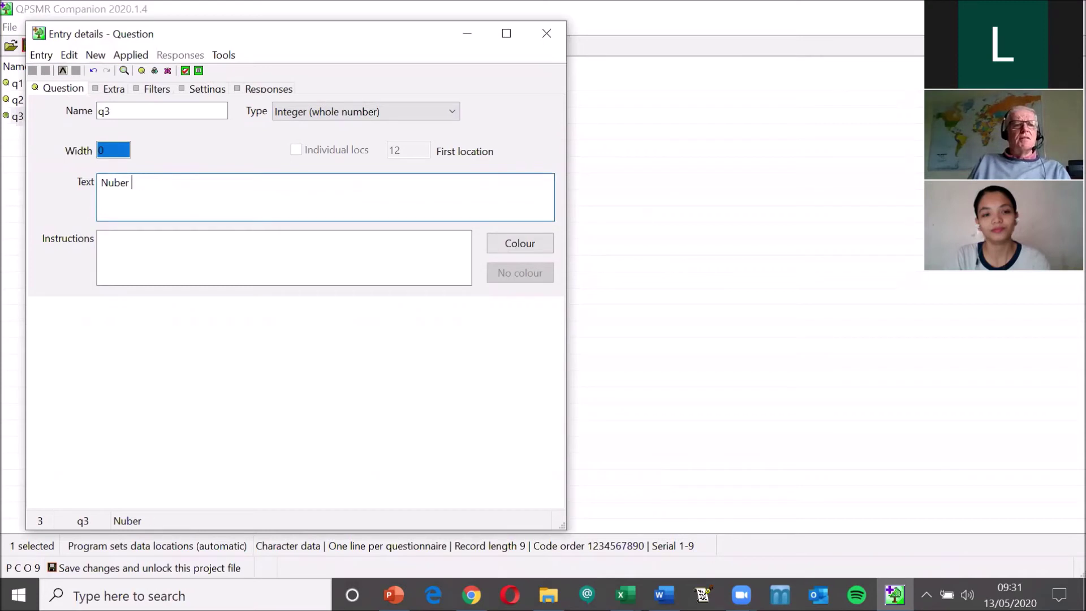
text(mber of cans of)
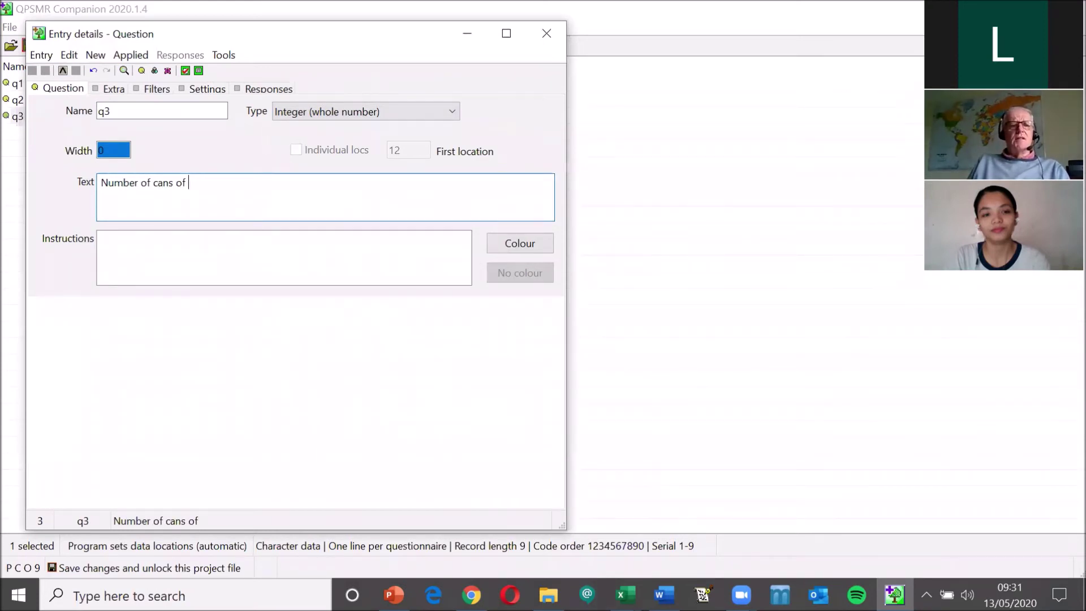
text( Coca Cola bought)
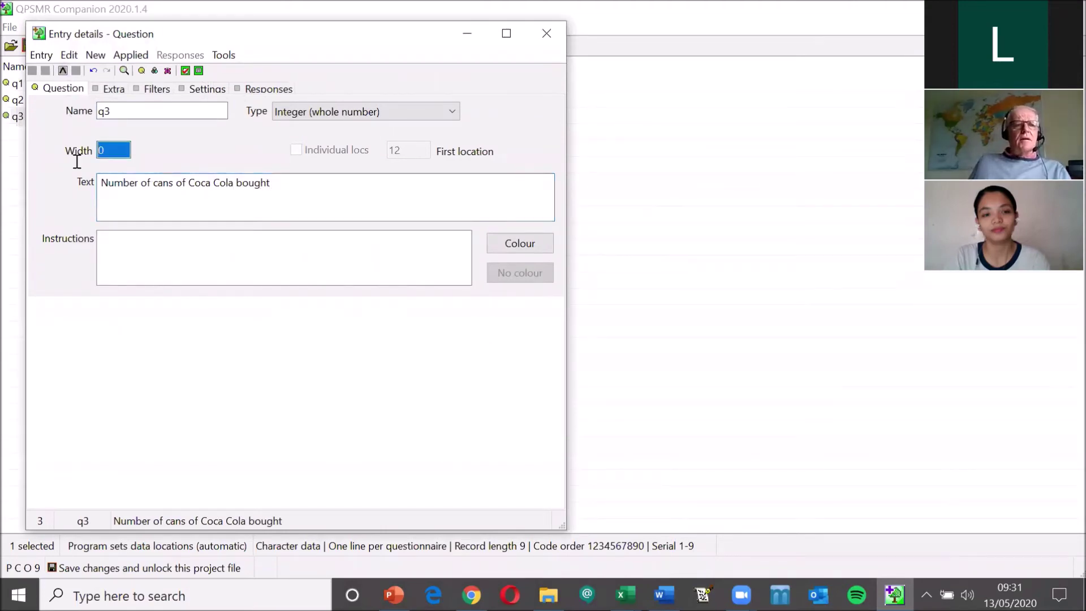
text(3)
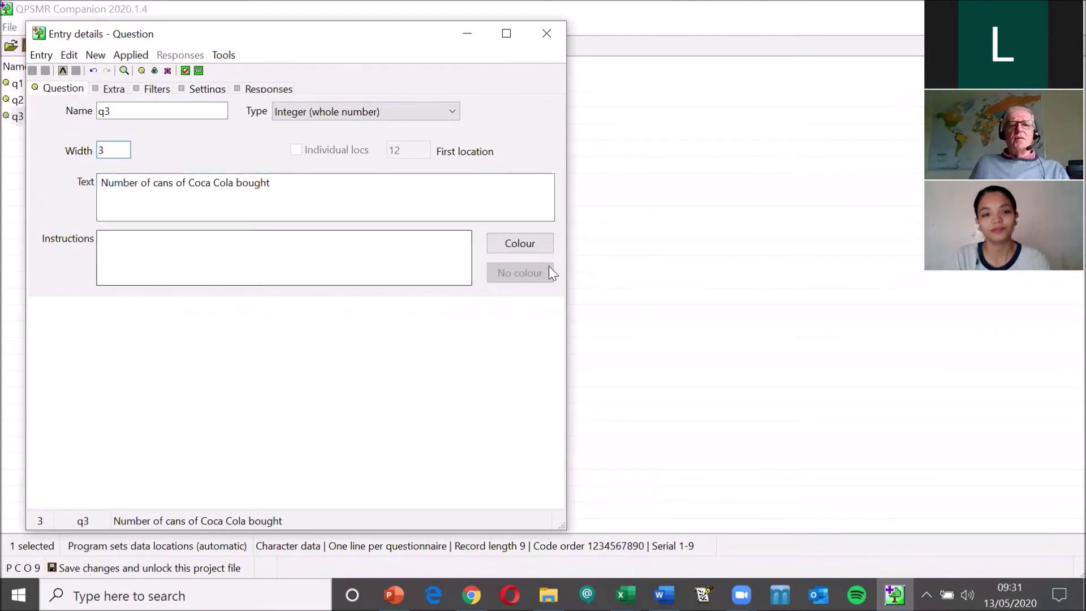
click(546, 35)
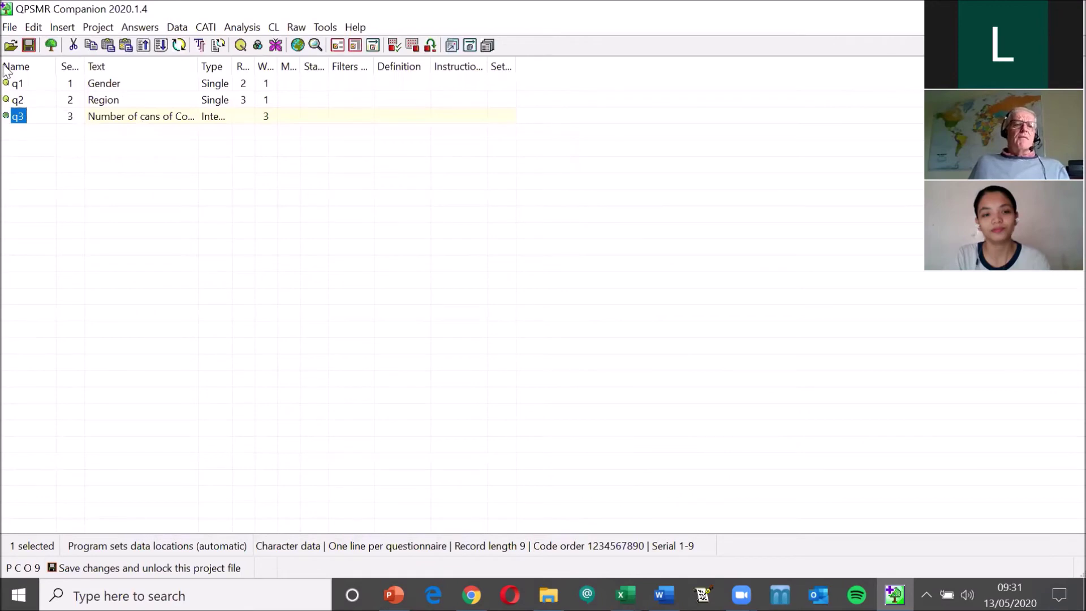
Save the project as new_test in My Projects and compare its question names with the column headings in Data_File_For_QPSMR.xlsx.
click(30, 48)
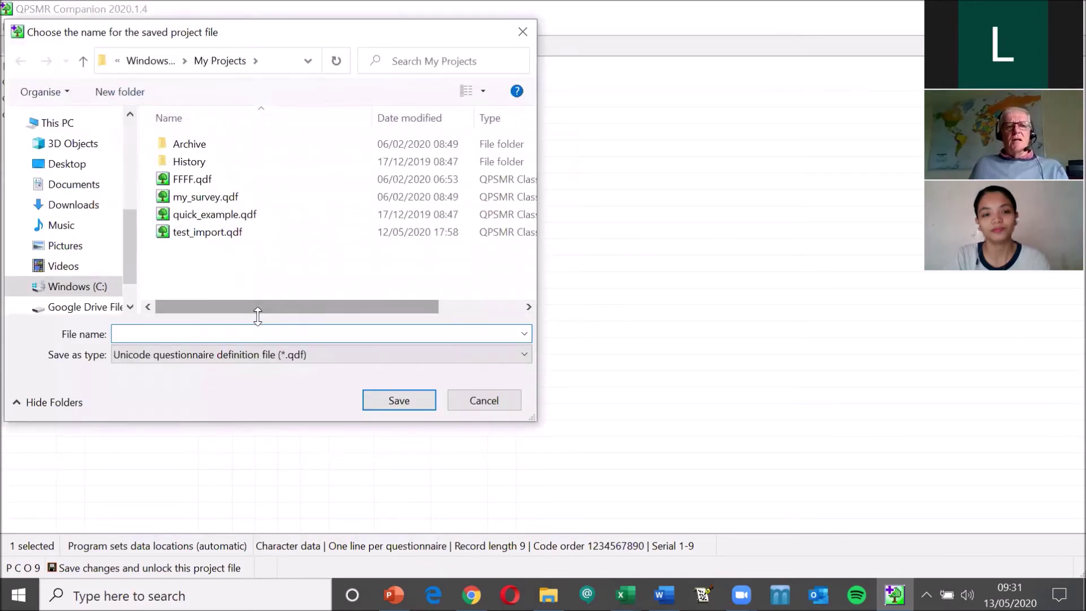
text(new_)
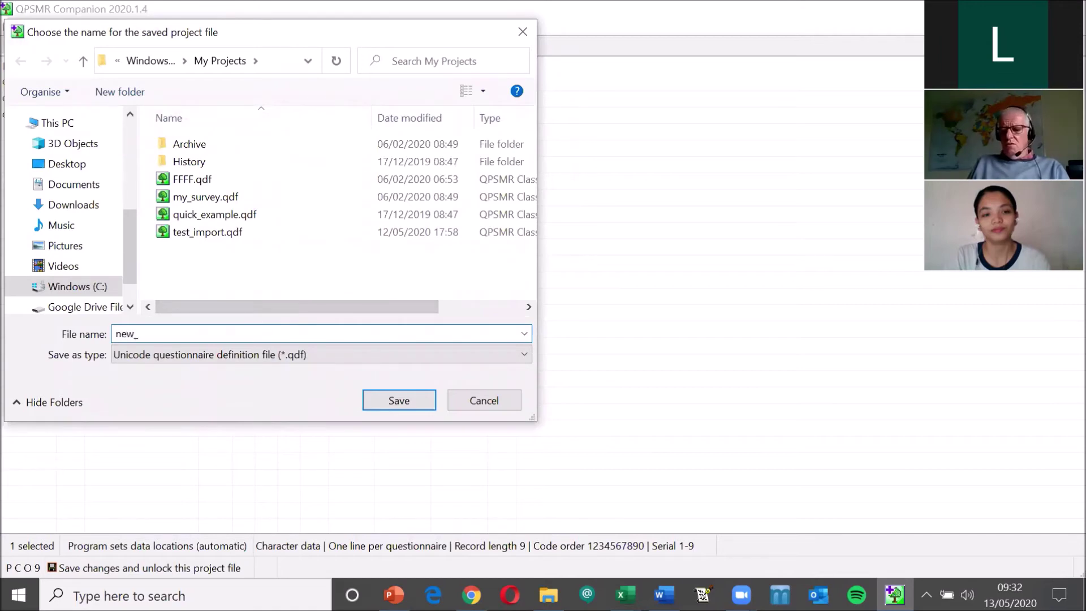
key(Return)
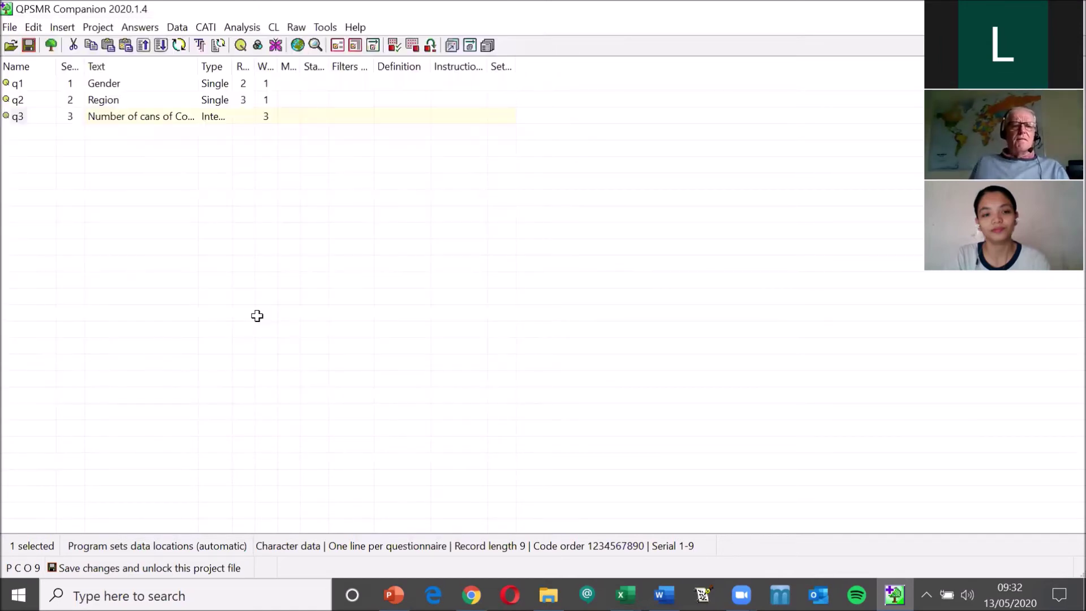
key(alt+Tab)
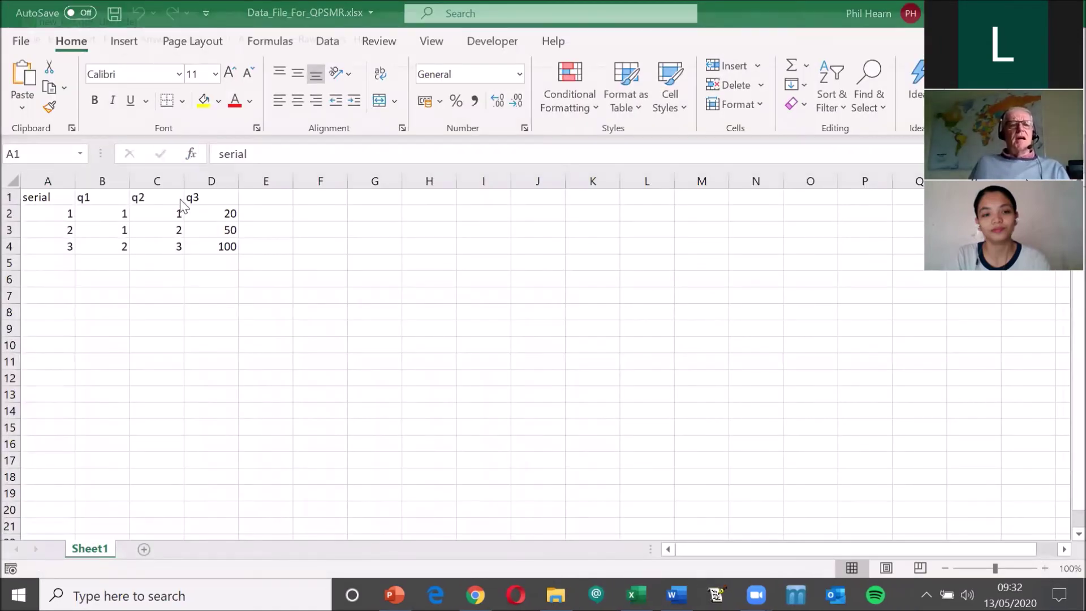
key(alt+Tab)
key(alt+Tab)
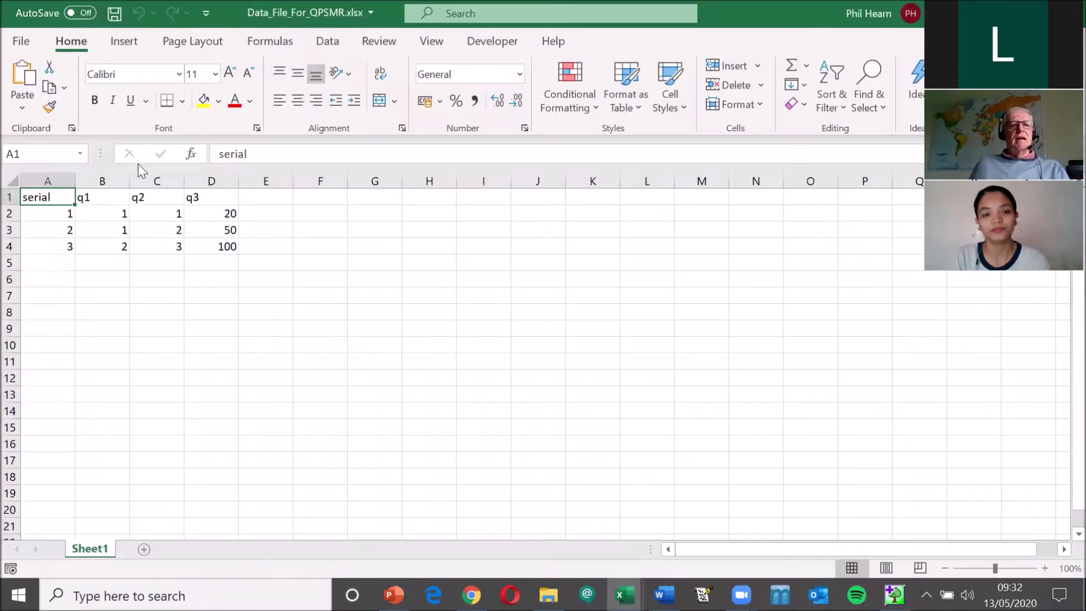
key(alt+Tab)
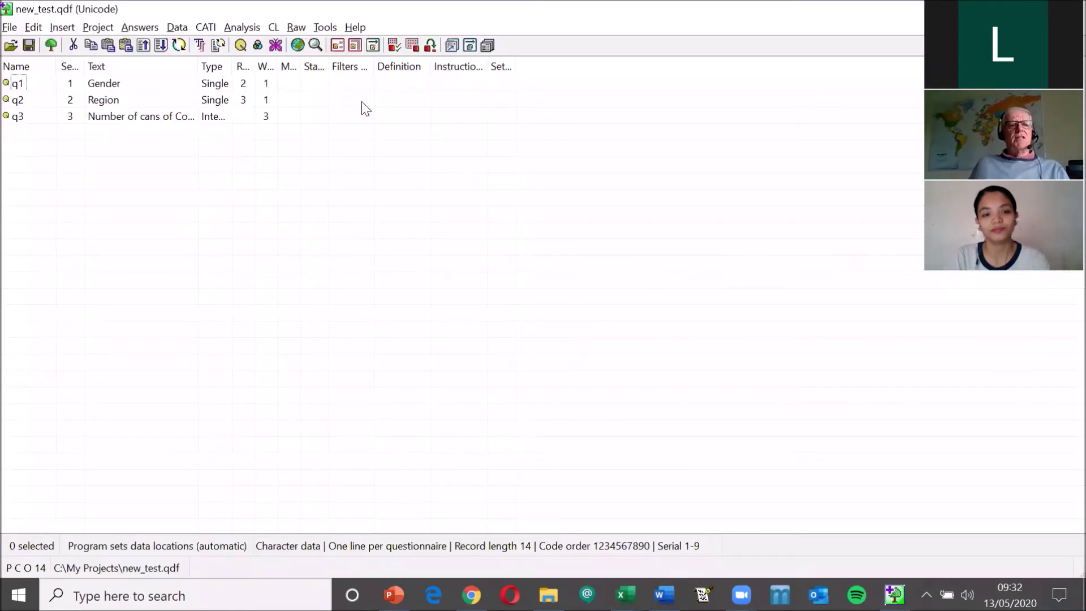
Start updating the data file and browse the shared drives to MRDC Documents, Webinars, KwikLearn, 10 Reasons for Using QPSMR Companion.
click(176, 25)
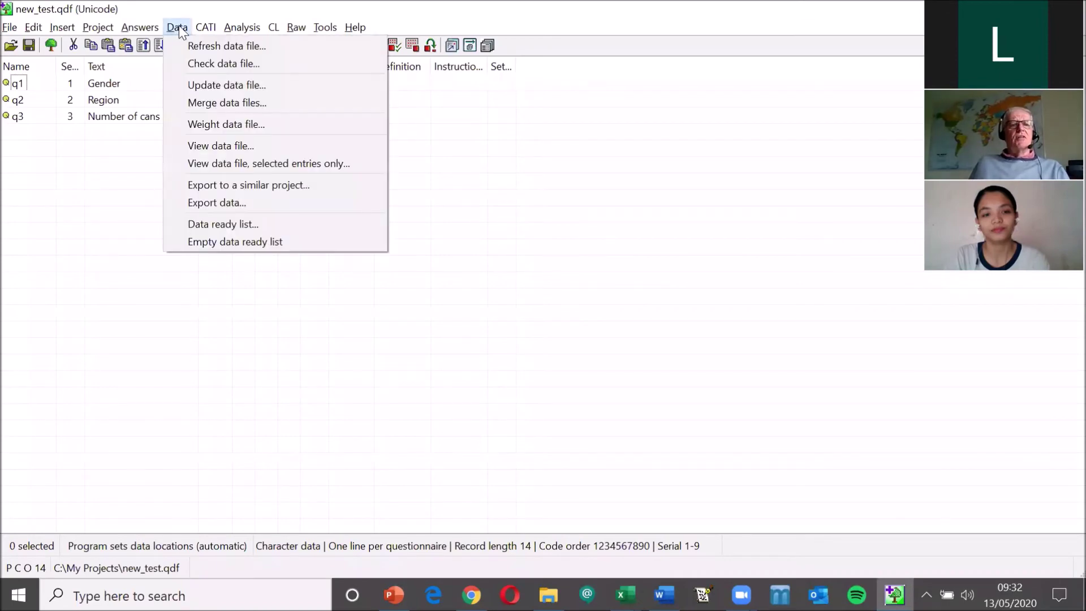
click(236, 83)
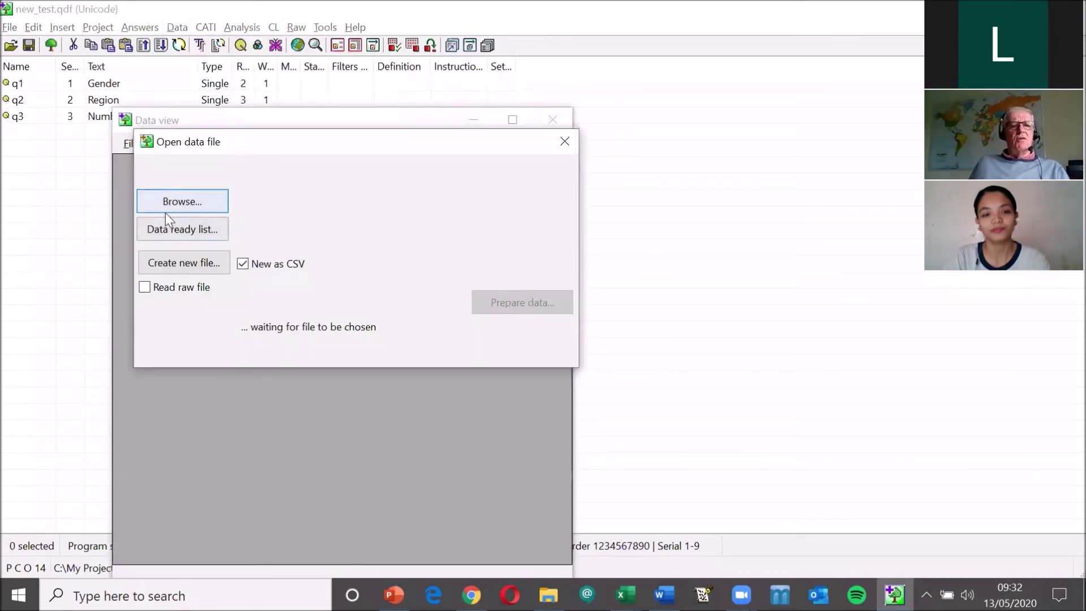
click(177, 203)
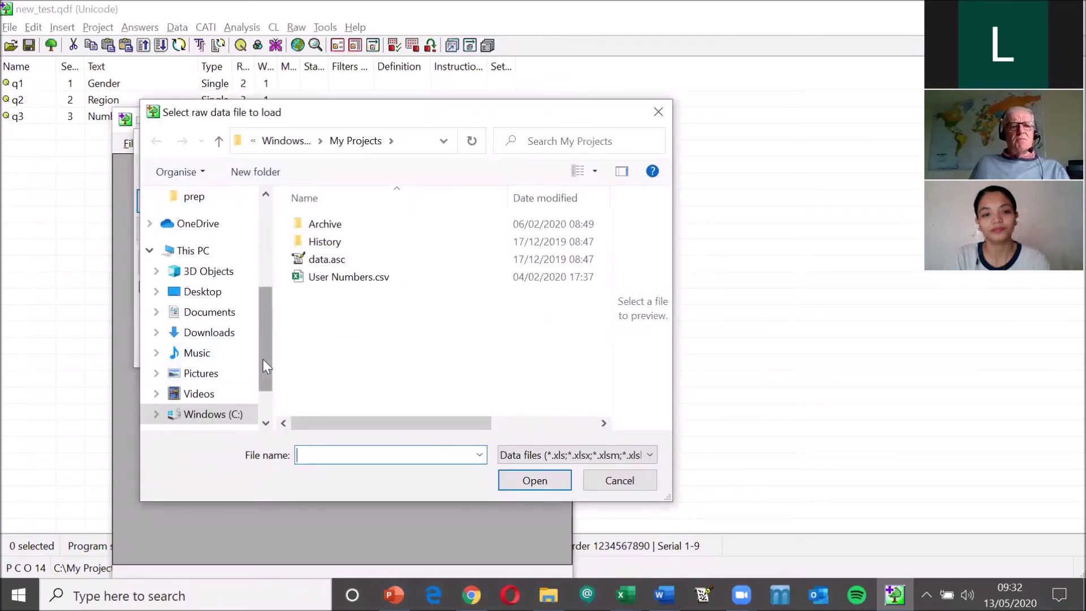
scroll(263, 359, down, 2)
click(226, 358)
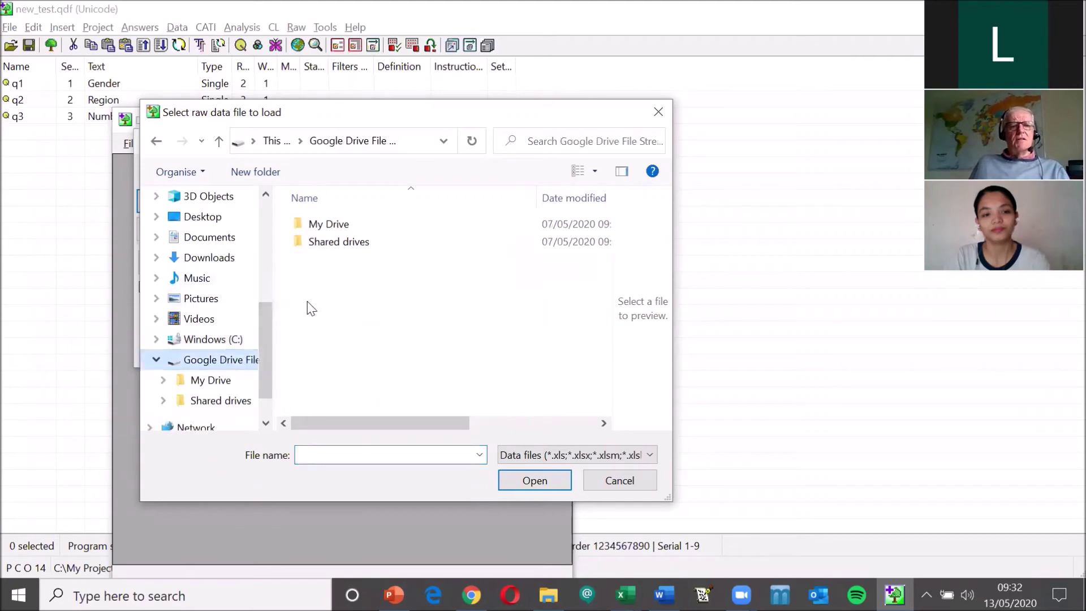
double_click(327, 243)
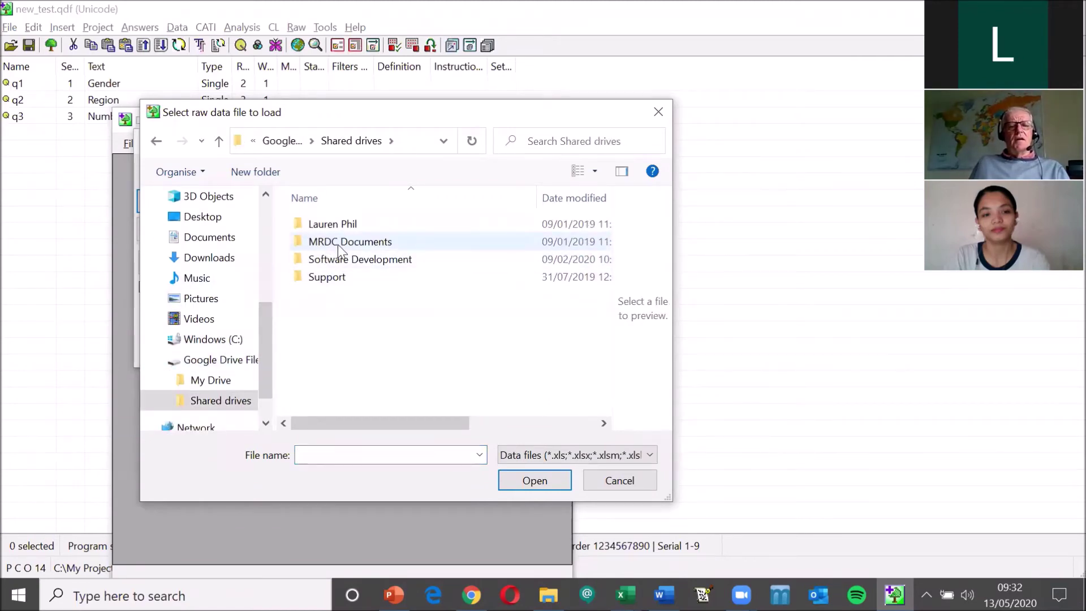
click(340, 248)
double_click(340, 249)
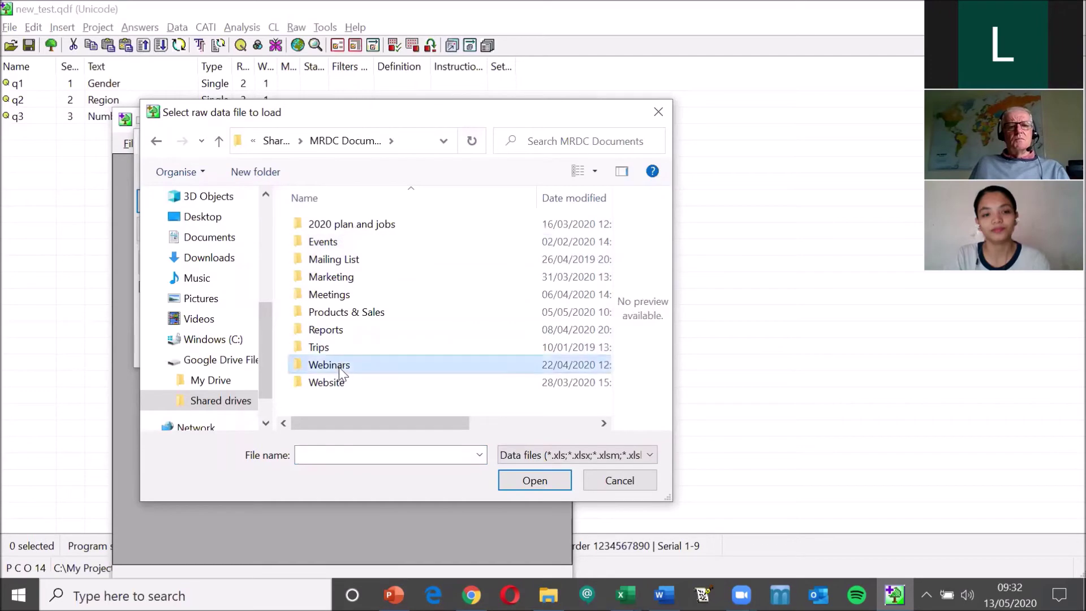
double_click(340, 367)
click(343, 349)
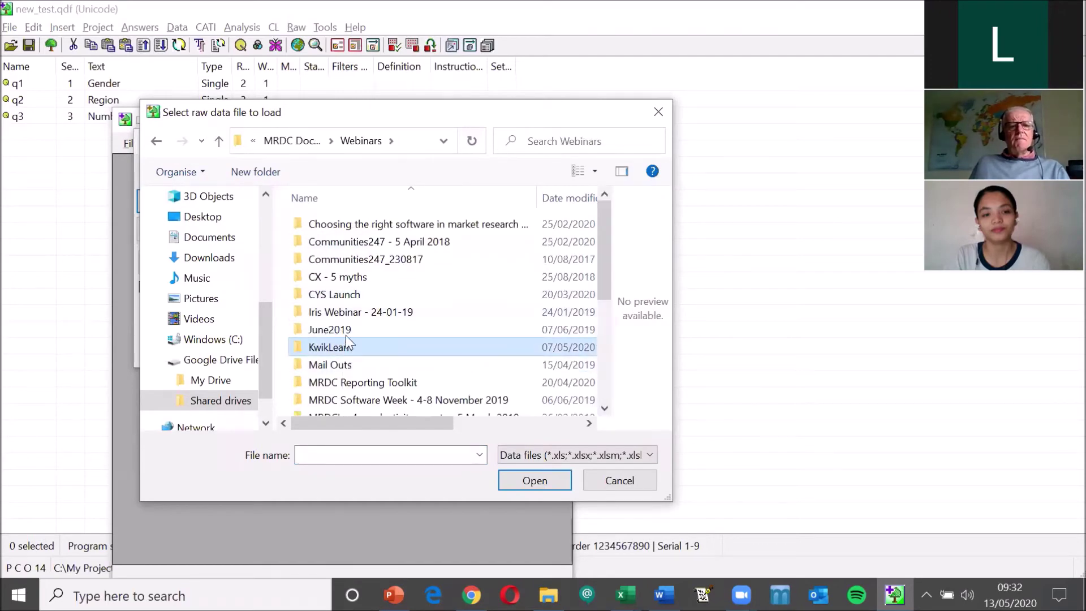
double_click(343, 350)
double_click(341, 244)
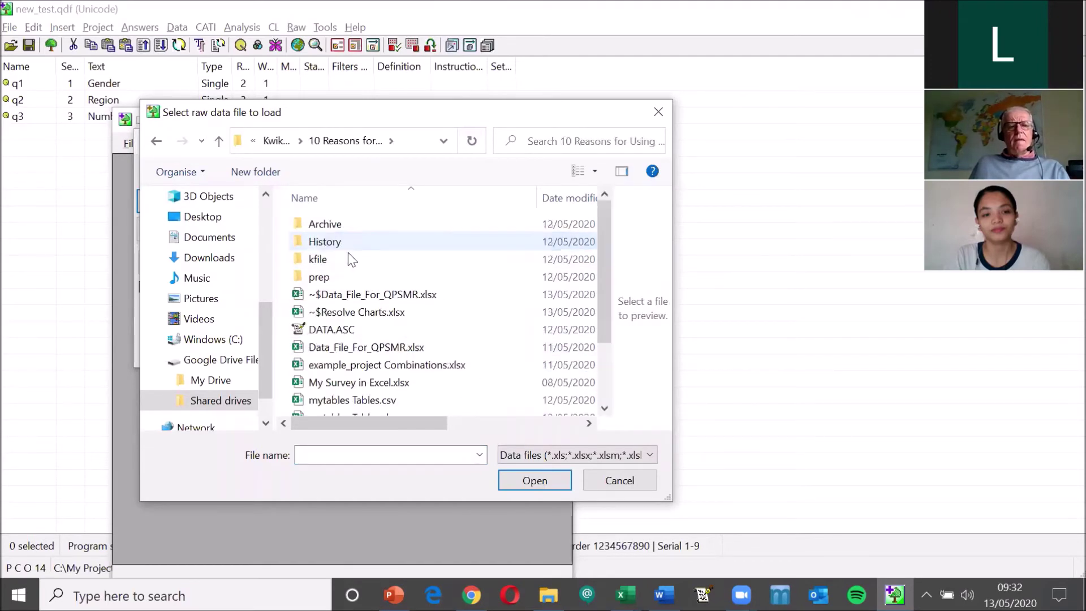
Load Data_File_For_QPSMR.xlsx as the project's data file and close the data view.
click(403, 331)
click(403, 331)
click(538, 481)
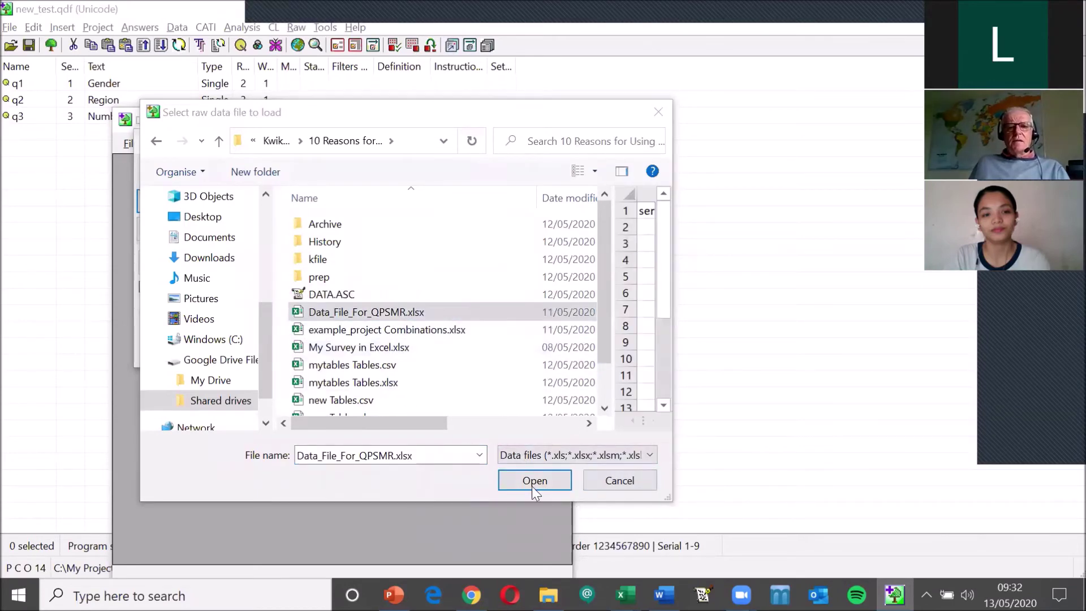
click(532, 481)
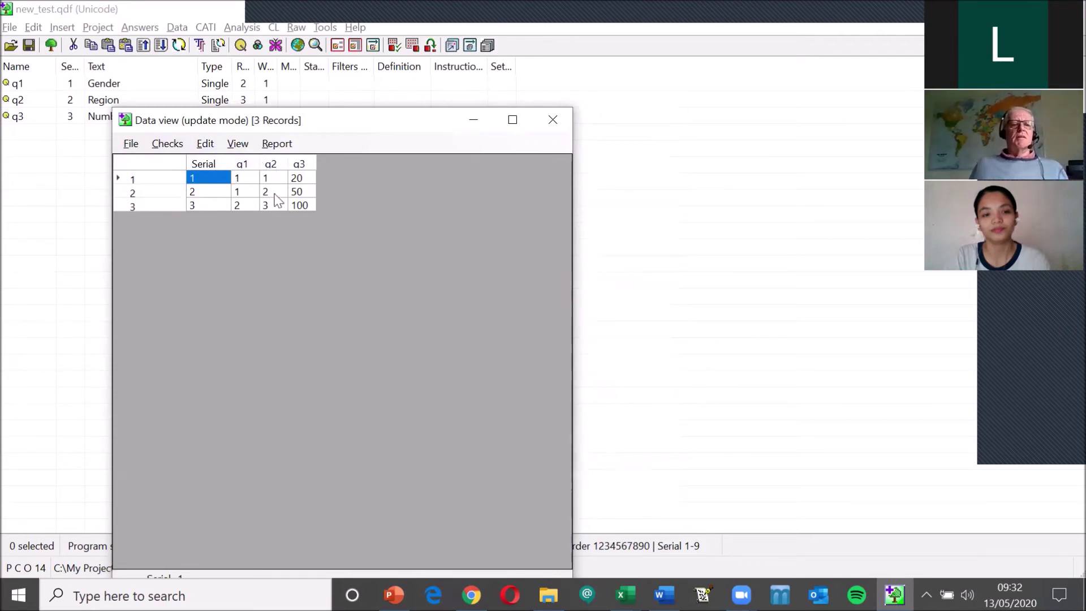
click(553, 121)
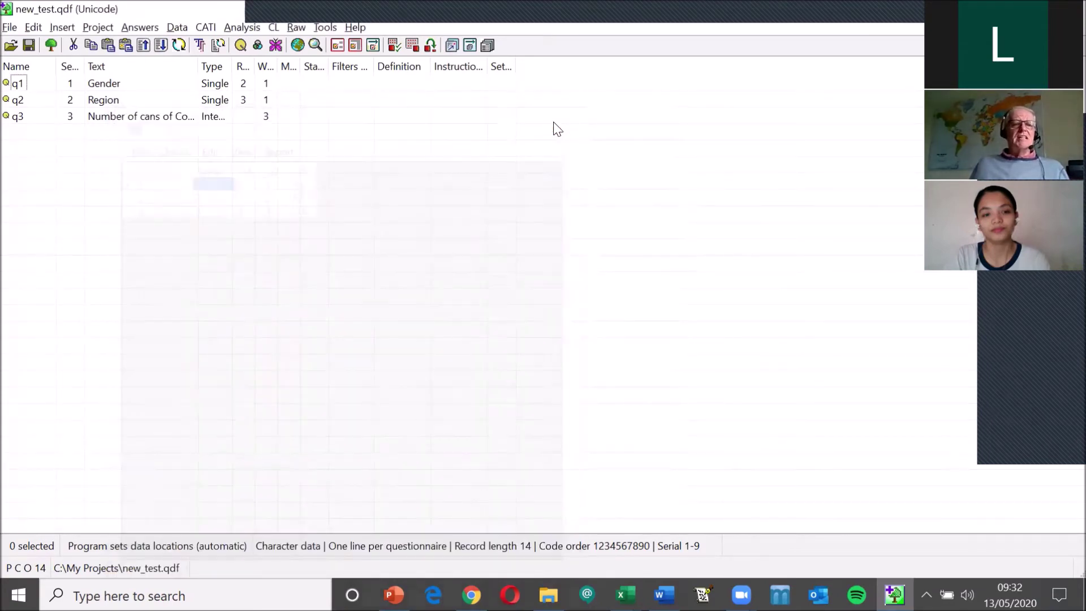
Create a data drill-down table with q2 Region as rows and q1 Gender as columns, showing column percentages.
click(245, 28)
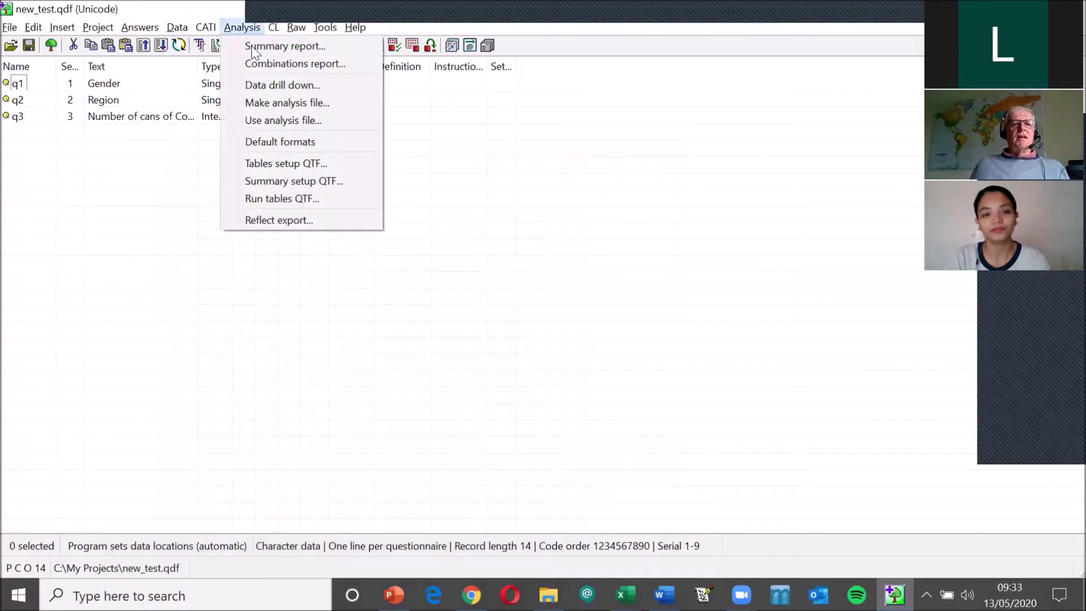
click(266, 86)
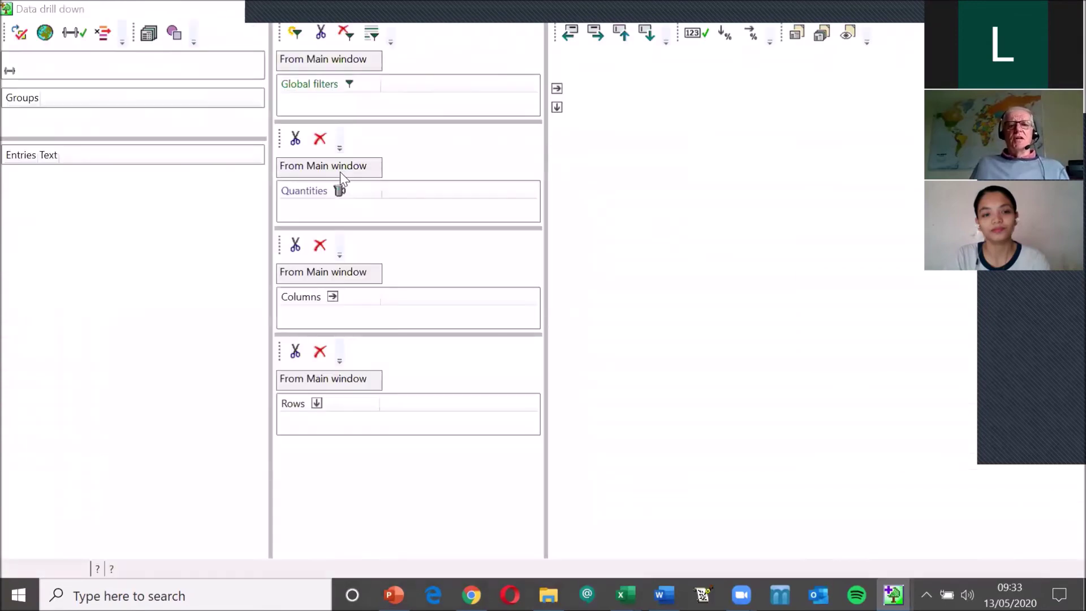
click(743, 120)
click(187, 172)
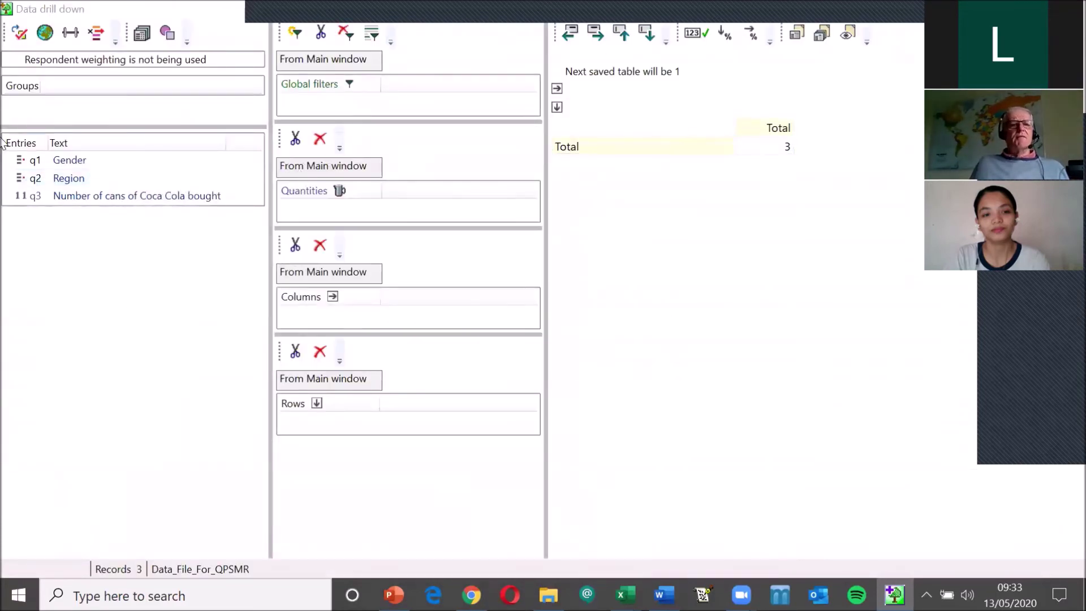
drag(54, 179, 348, 418)
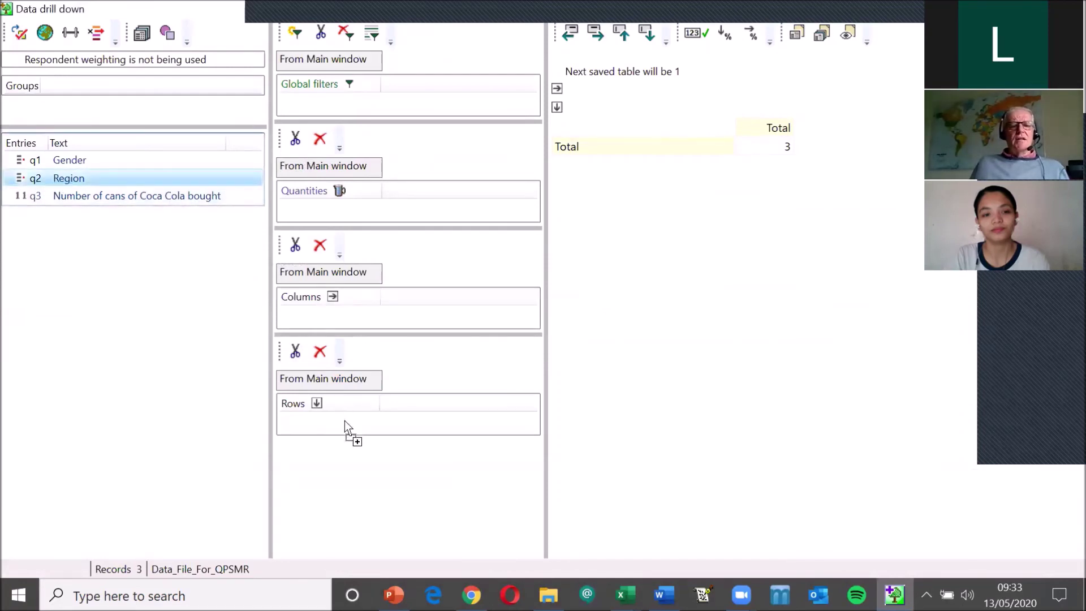
mouse_move(345, 416)
mouse_down()
mouse_move(345, 379)
mouse_move(349, 425)
mouse_up()
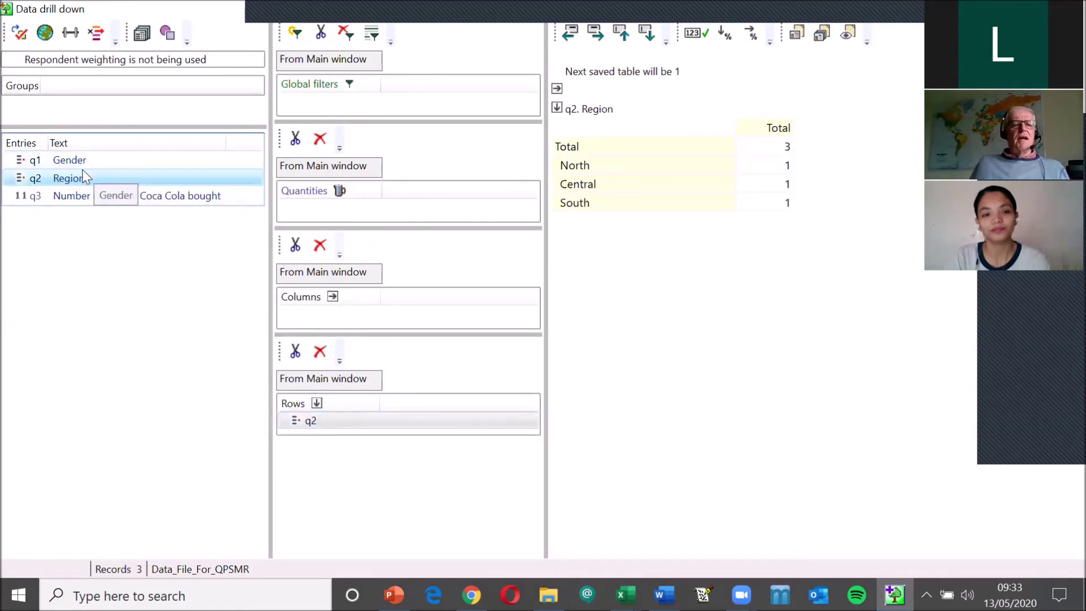
drag(84, 160, 363, 320)
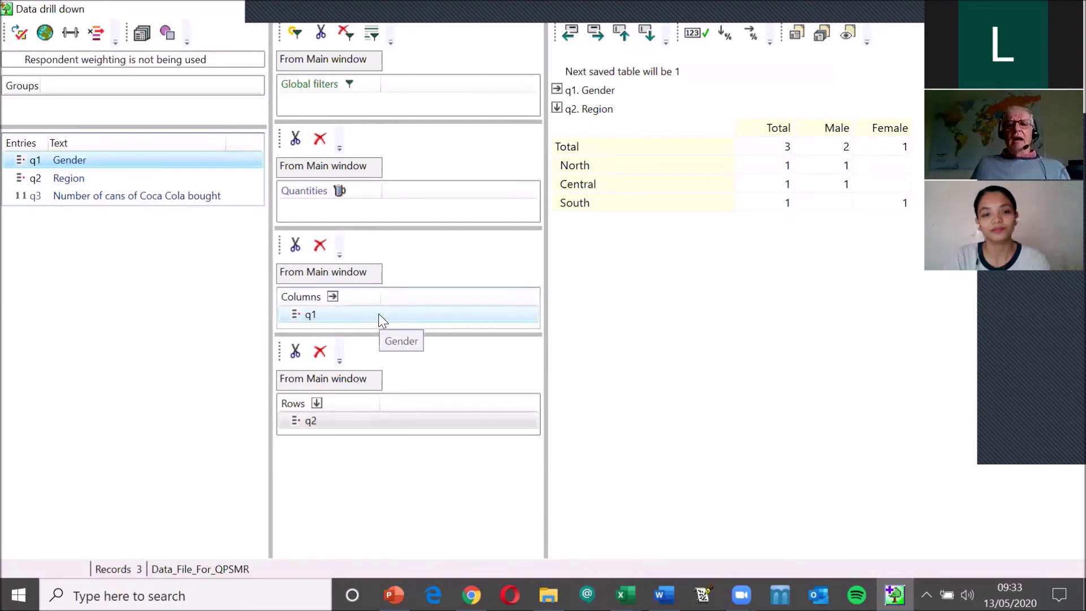
click(726, 36)
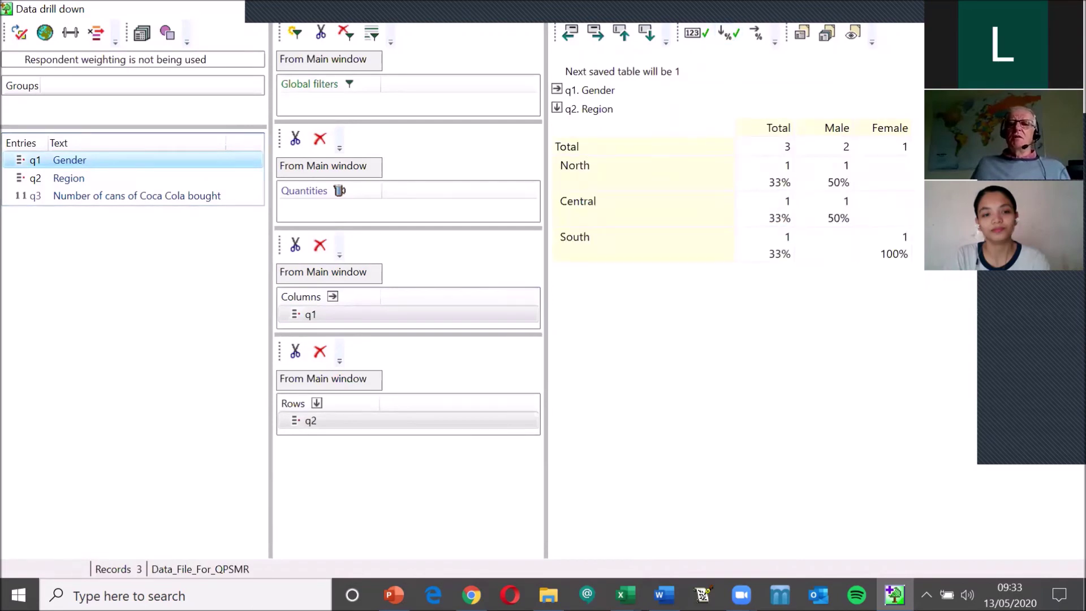
Close the data drill down, the new_test project and the Data_File_For_QPSMR.xlsx workbook.
click(1074, 8)
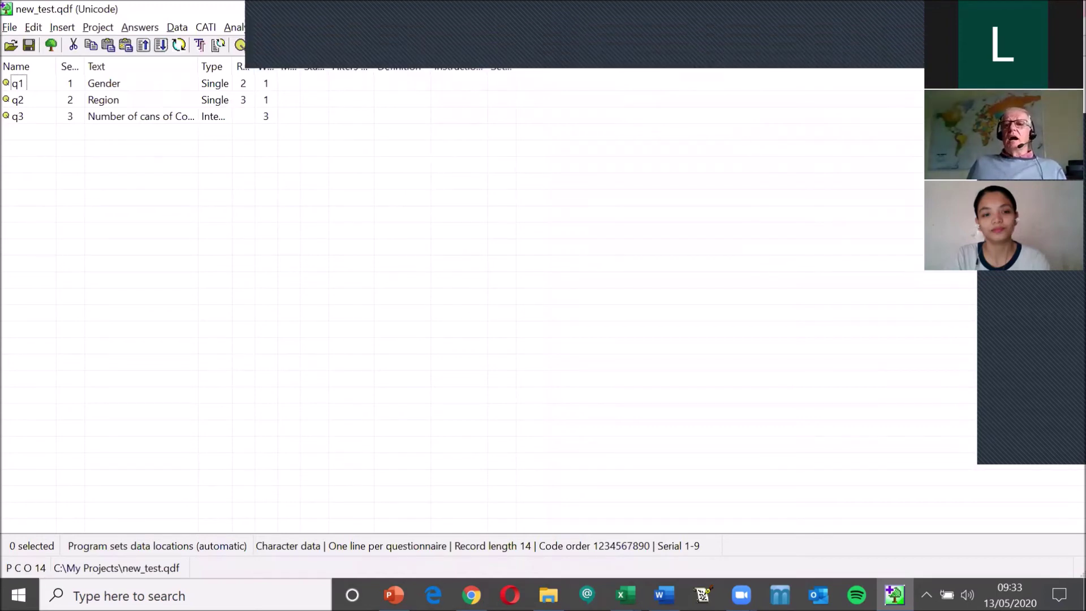
click(1075, 9)
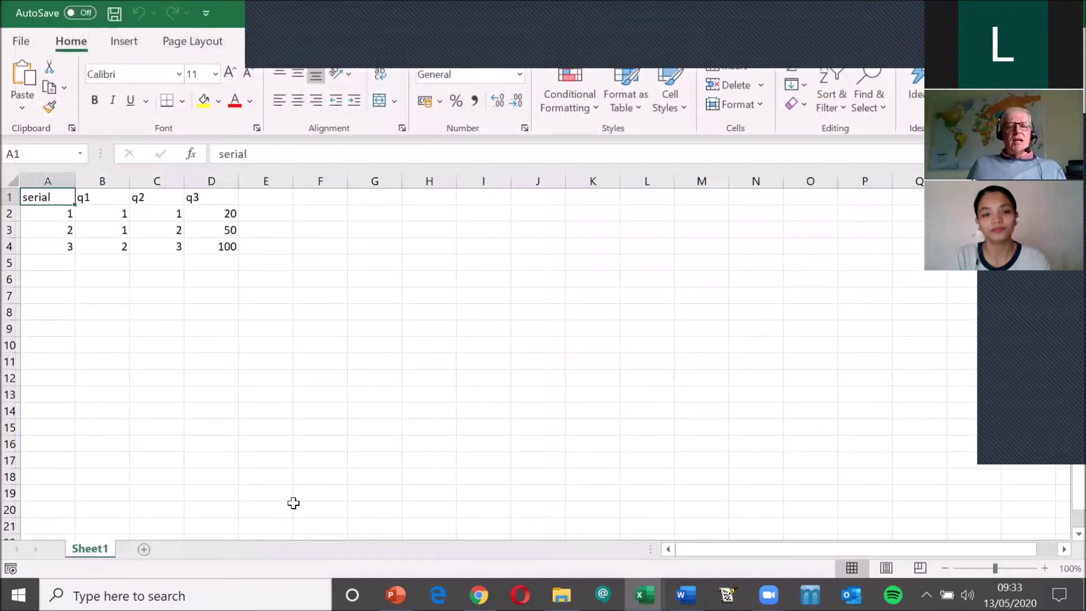
click(1075, 9)
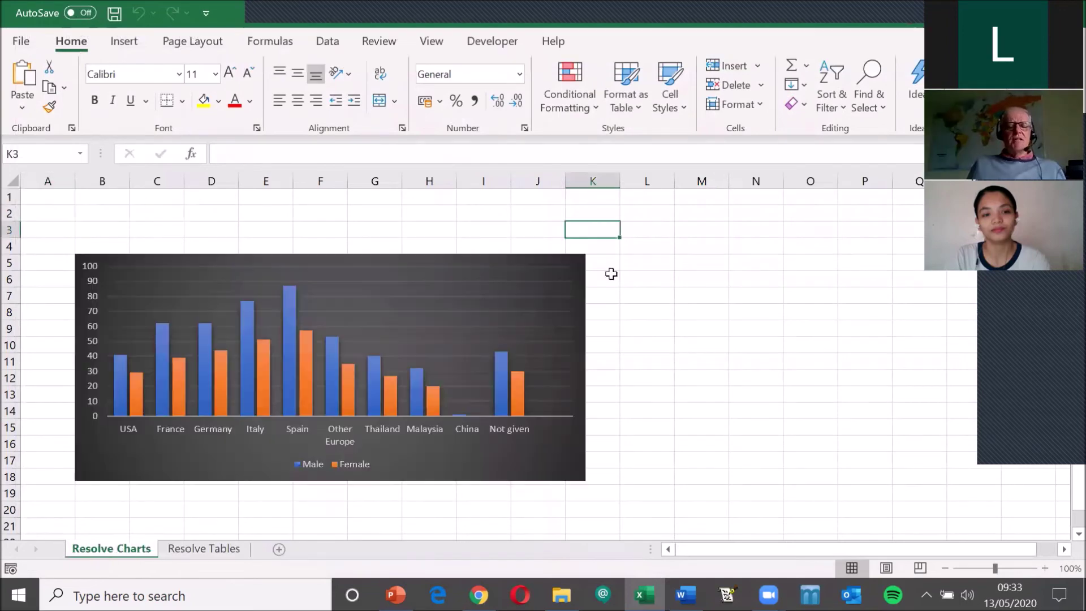
Switch to the 10 Reasons for Using QPSMR Companion folder in File Explorer and open example_project.qdf.
key(alt+Tab)
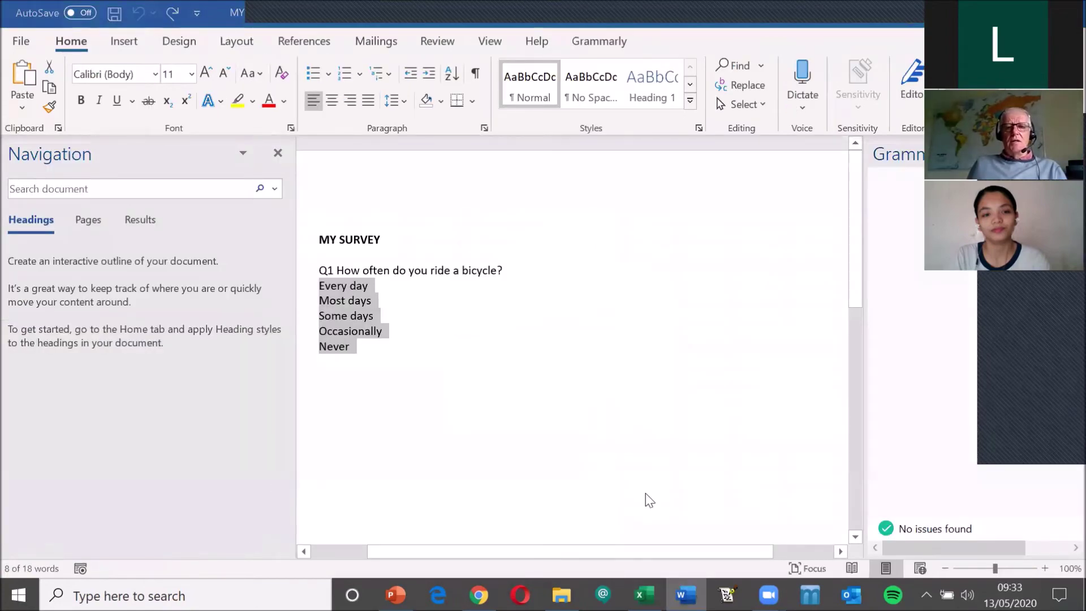
key(alt+Tab)
click(689, 396)
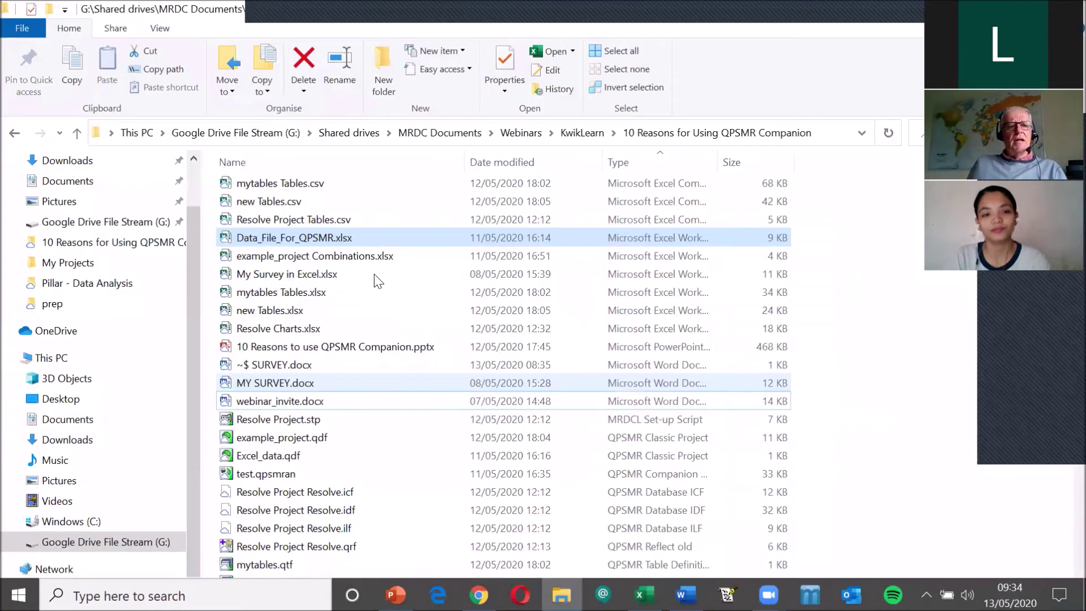
double_click(331, 437)
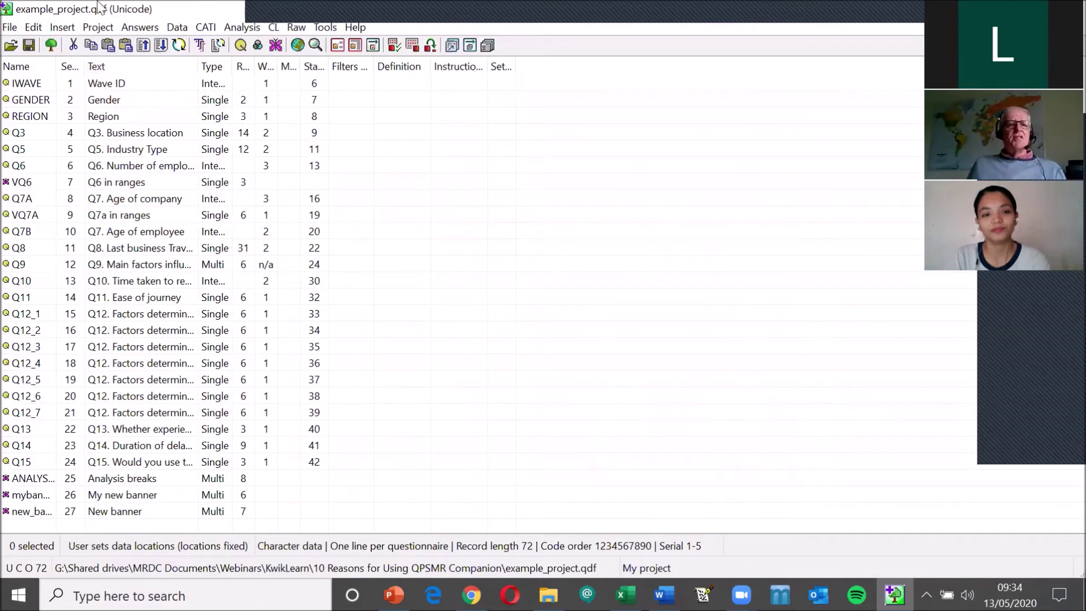
Start weighting the data of the example project using the data file DATA.ASC.
click(180, 27)
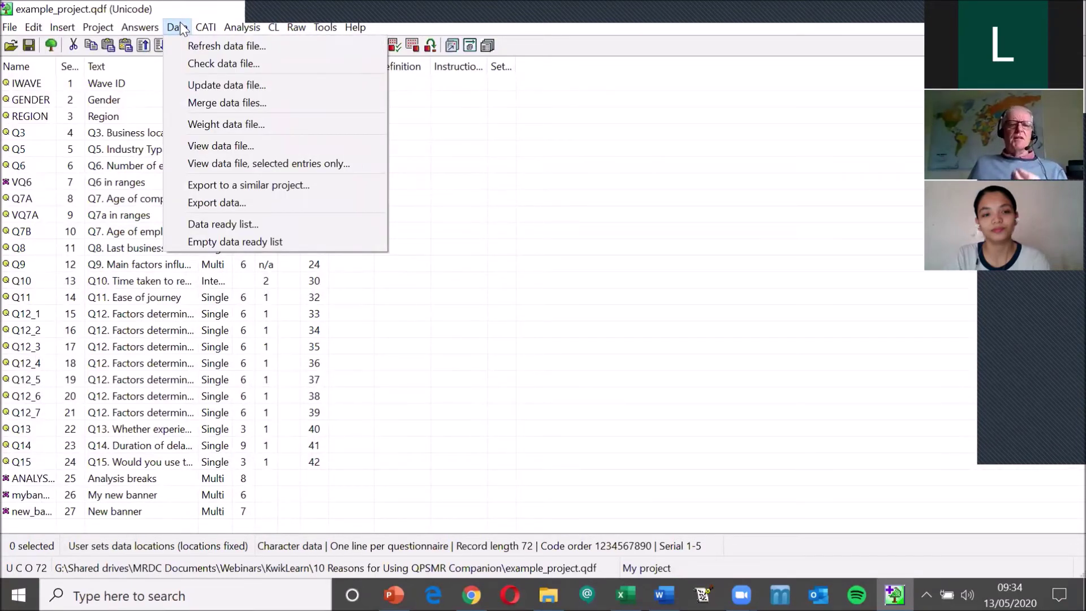
click(280, 128)
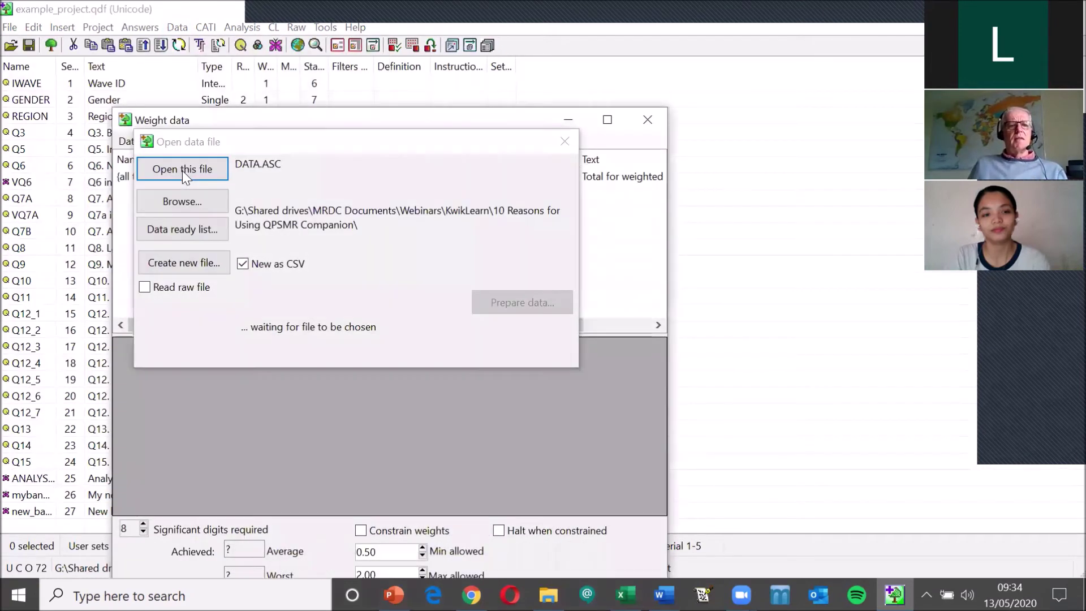
click(182, 169)
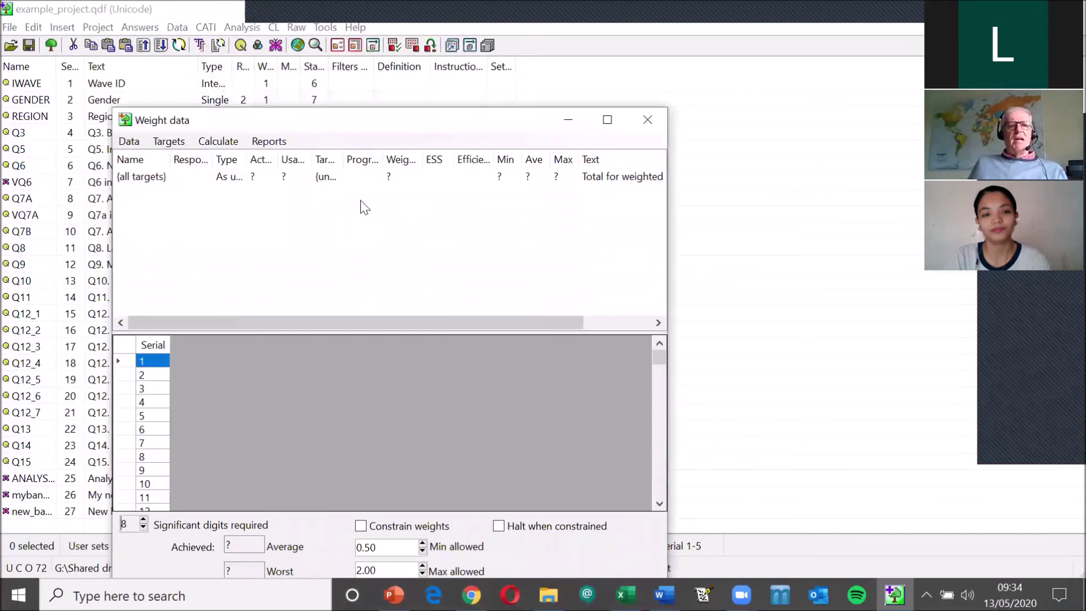
Open the weight targets and add the REGION entry to the list.
click(170, 144)
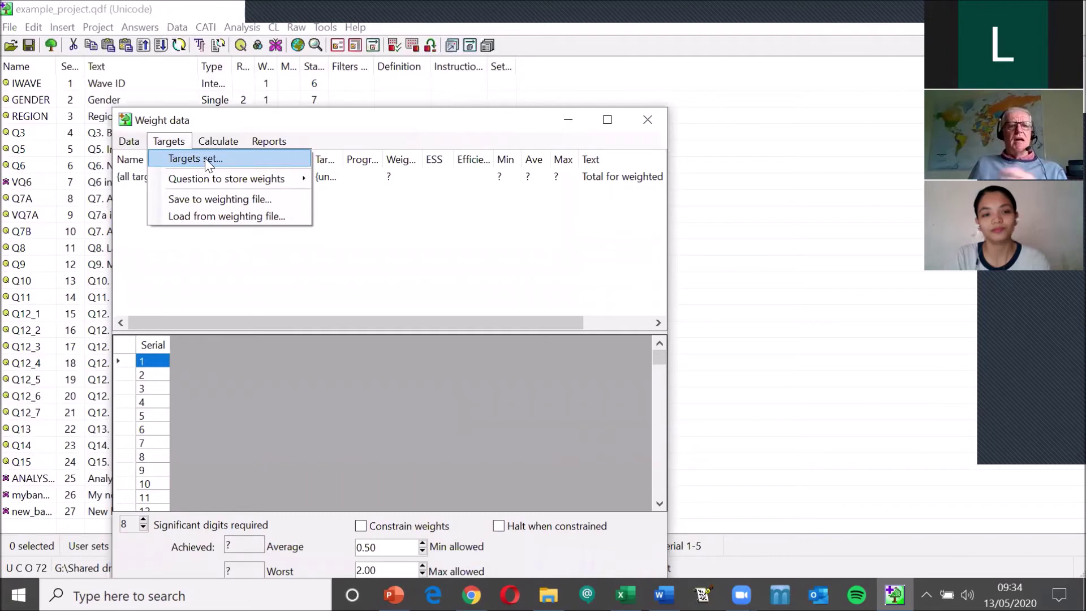
mouse_move(245, 141)
mouse_move(180, 142)
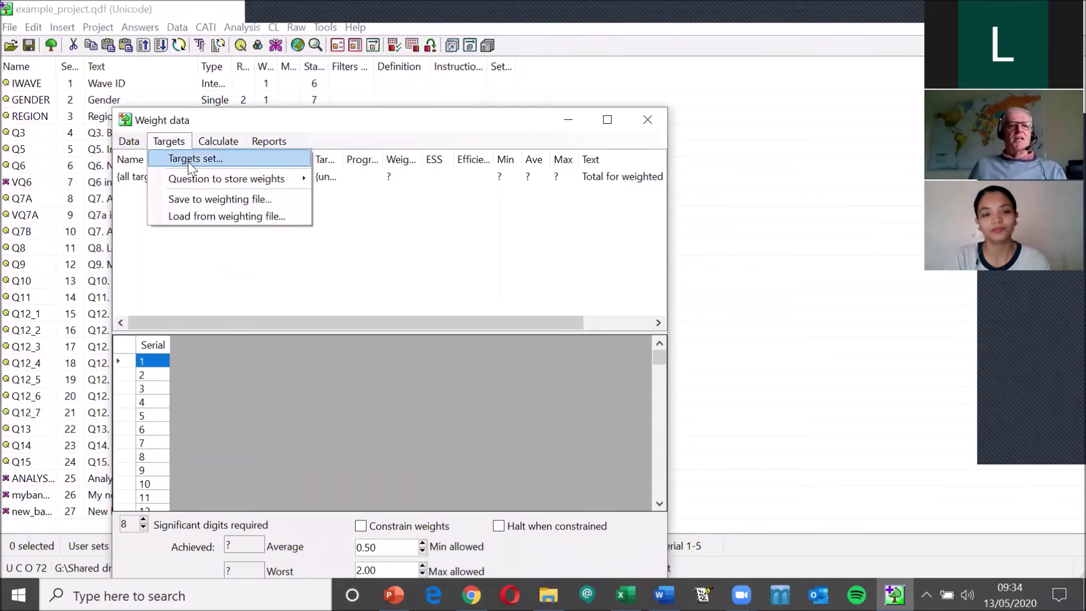
click(188, 158)
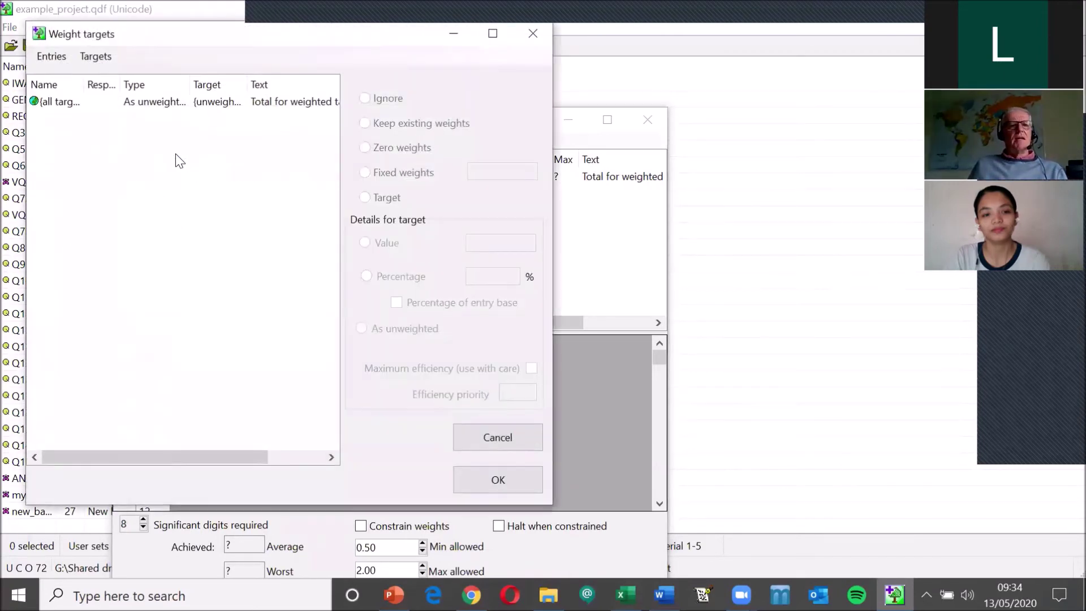
click(50, 56)
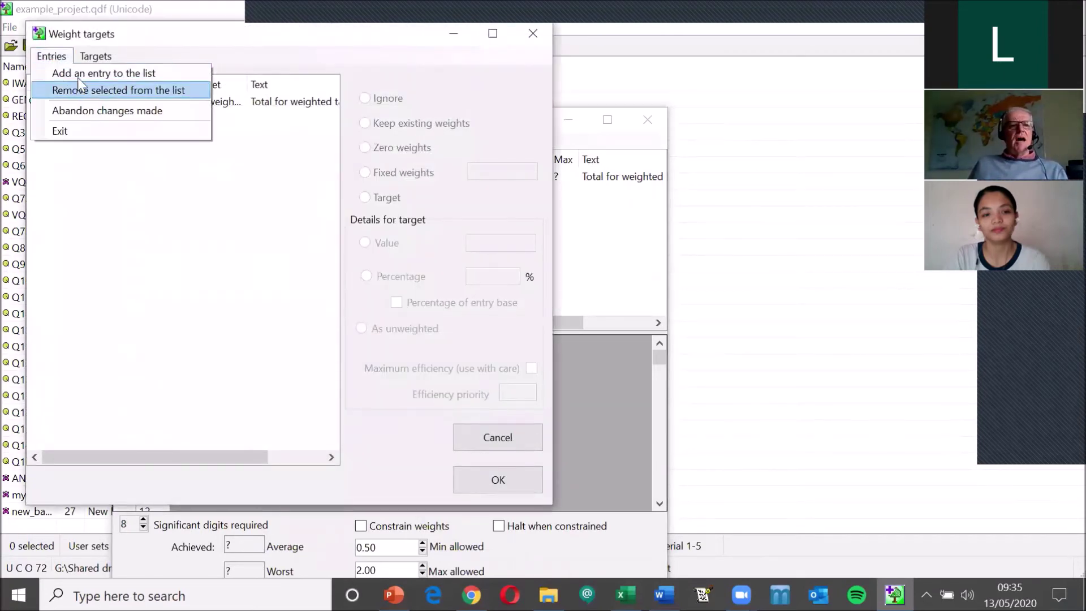
click(85, 73)
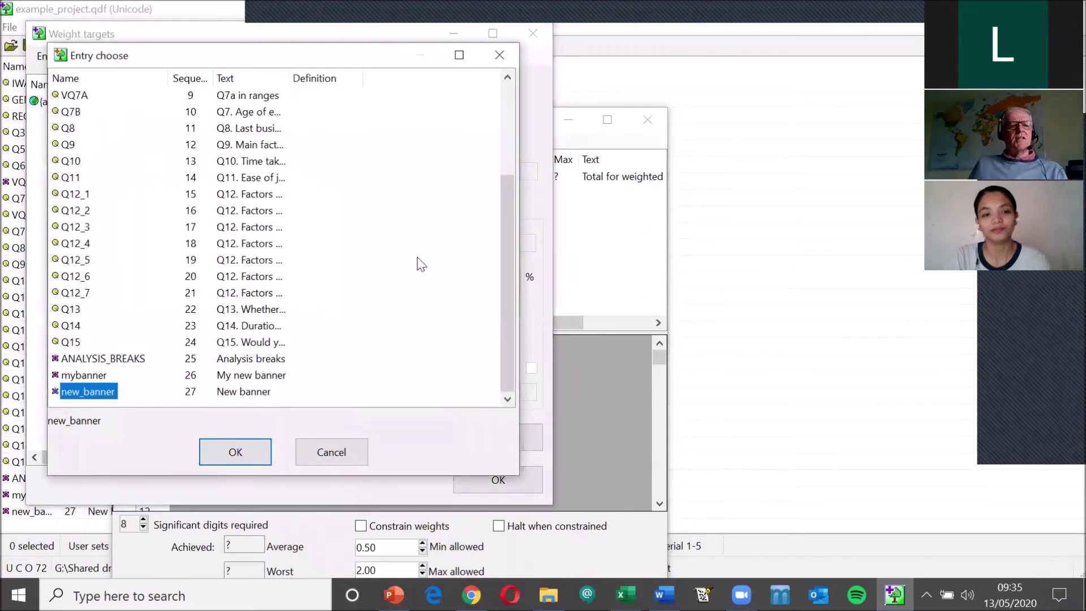
drag(507, 297, 446, 177)
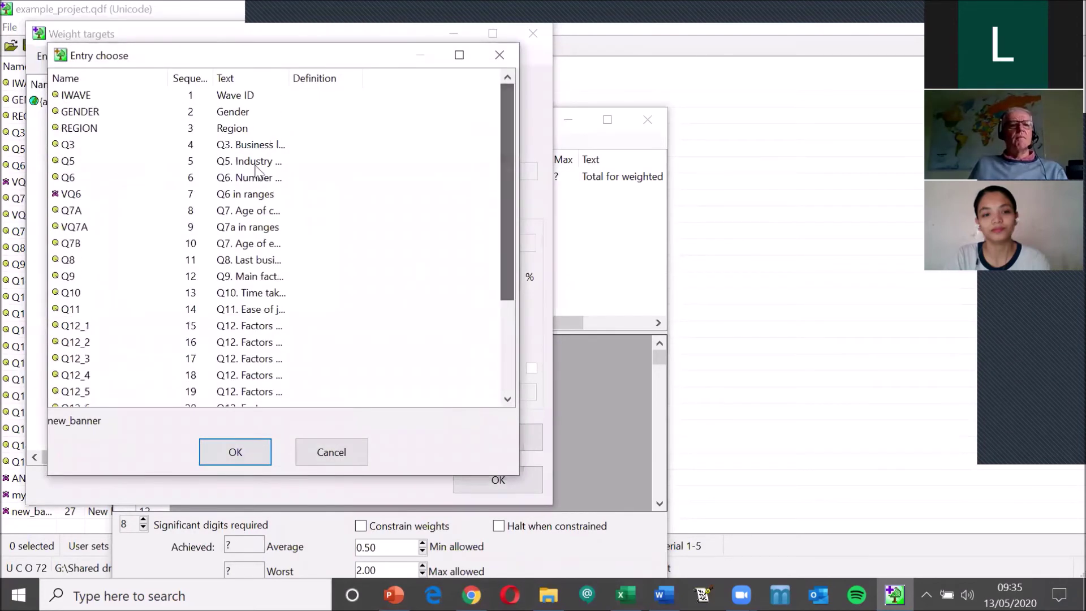
click(79, 128)
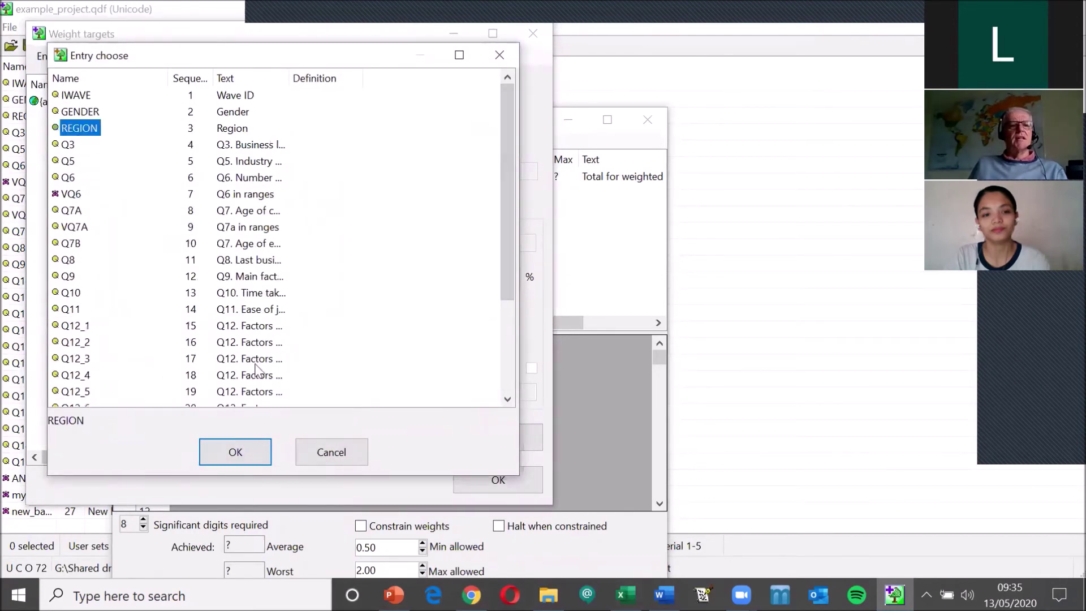
click(237, 456)
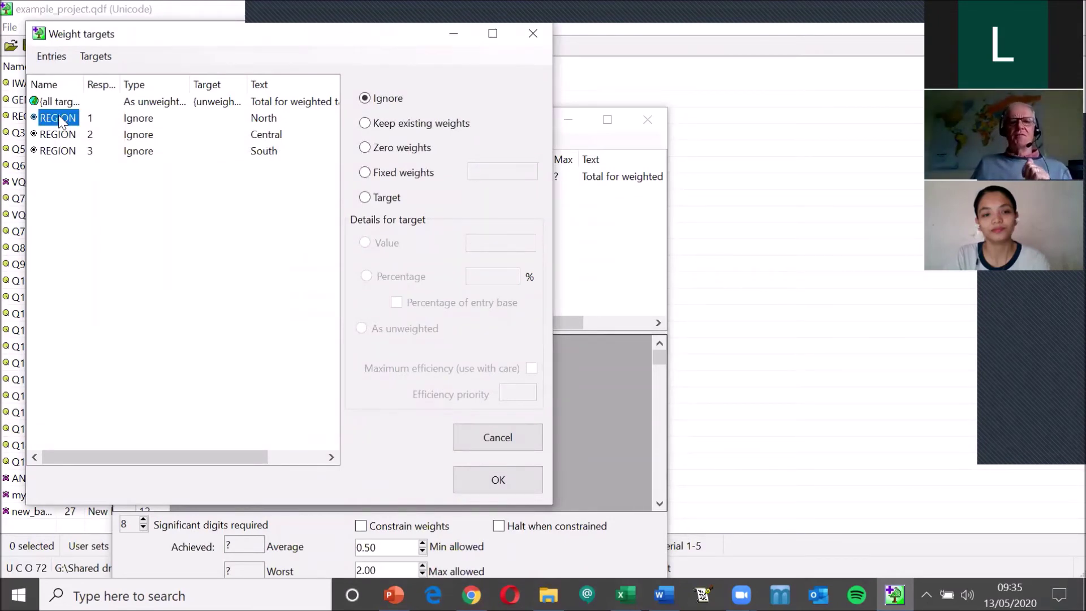
Set the weight target for REGION North to 50 percent of the total and accept the targets.
click(365, 199)
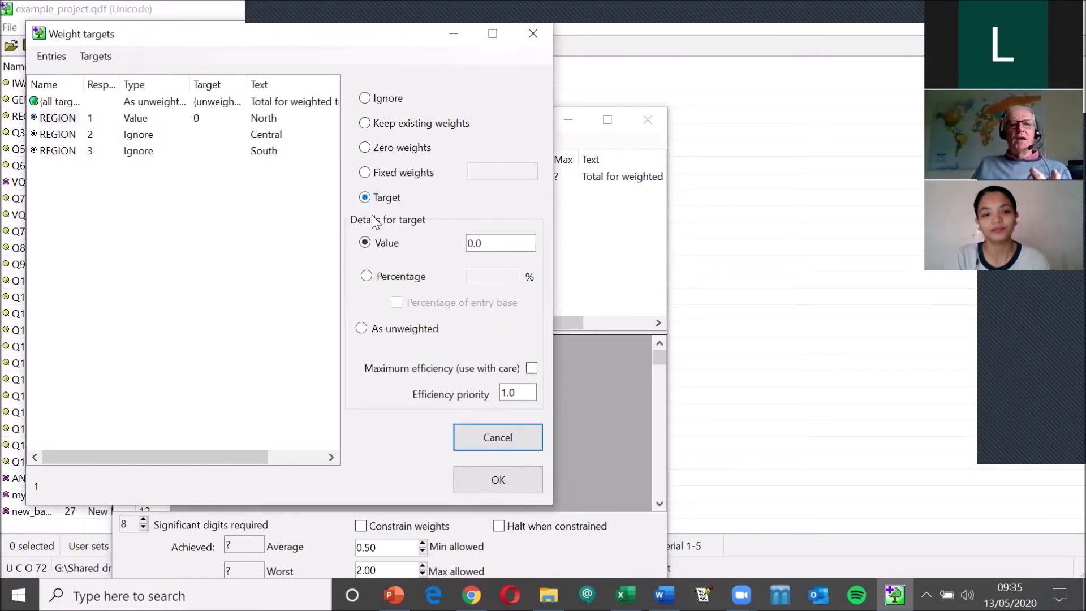
click(391, 277)
double_click(480, 277)
text(5)
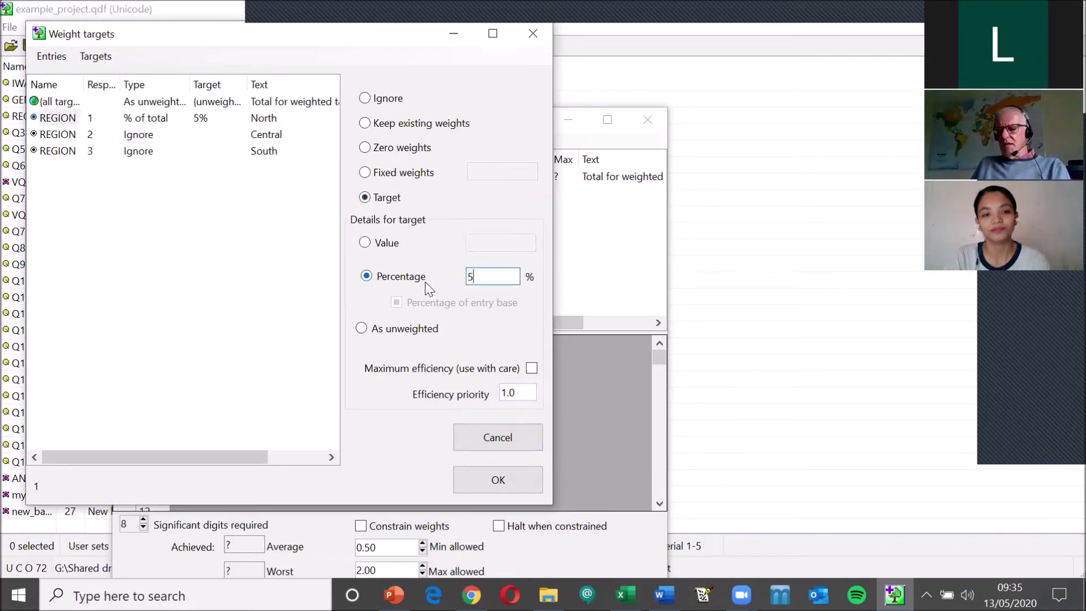
text(0)
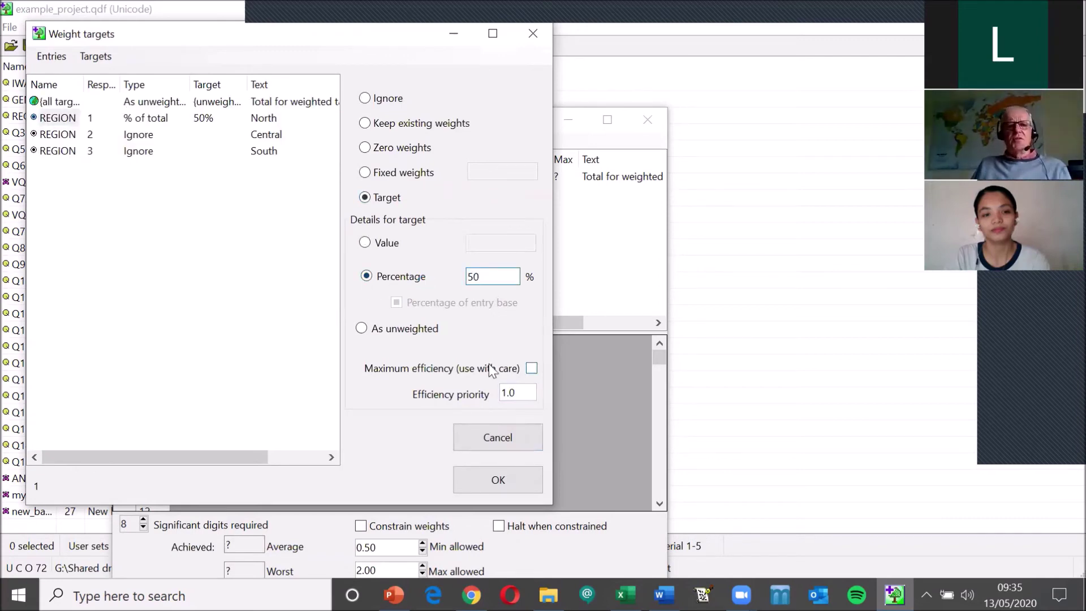
click(509, 483)
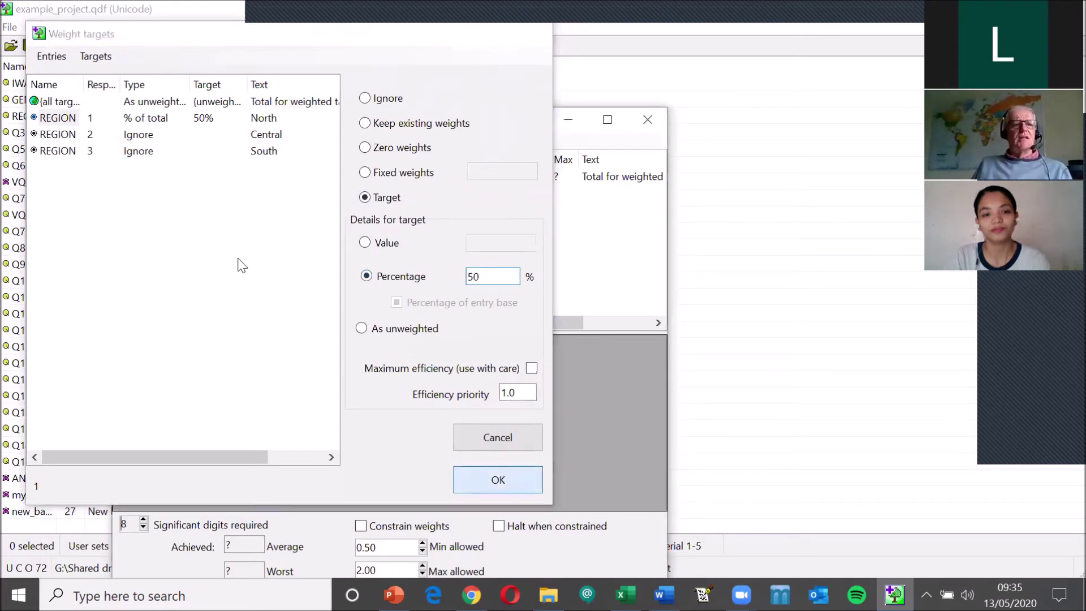
Reopen the weight targets and set REGION Central to a target of 30 percent.
click(139, 212)
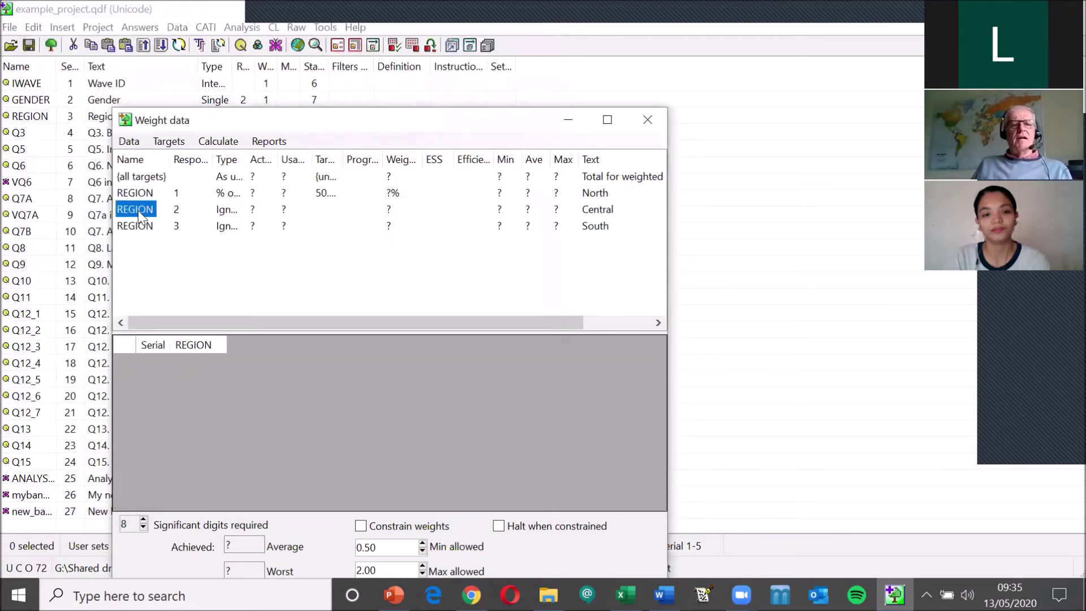
click(170, 142)
click(182, 161)
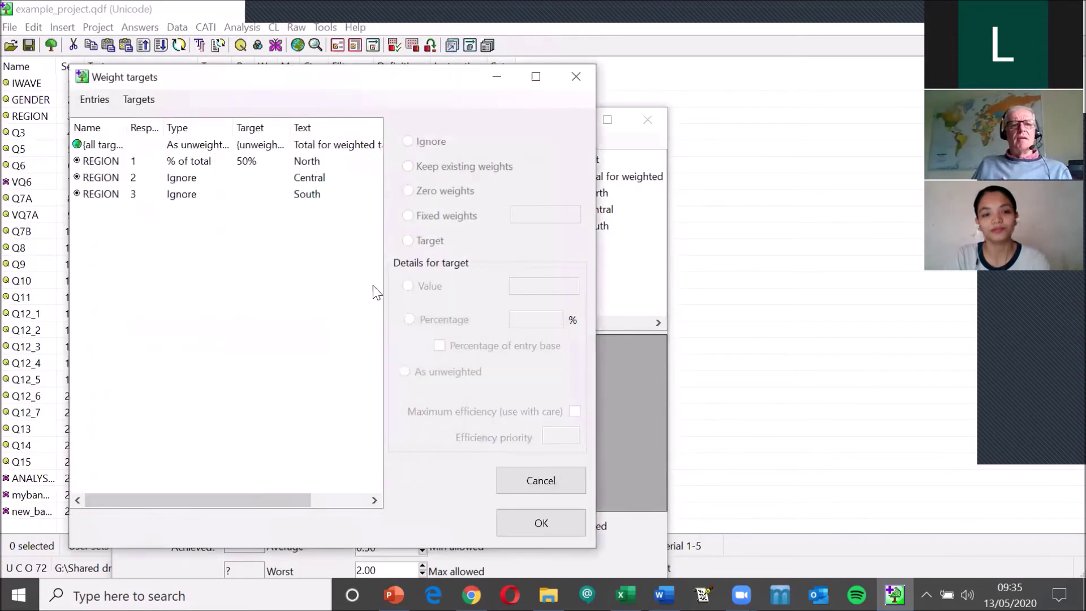
click(108, 178)
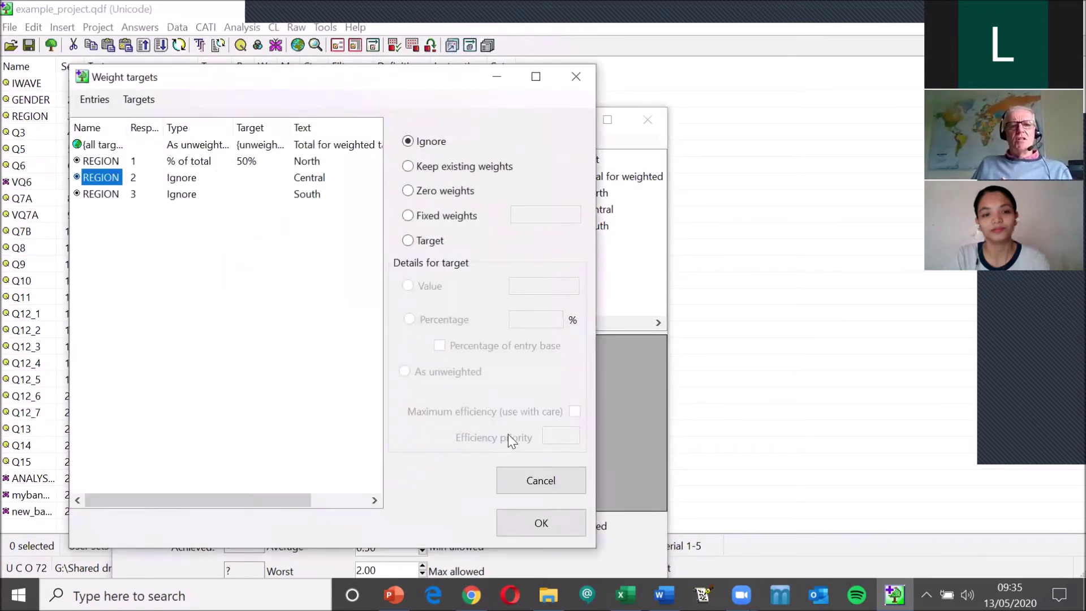
click(408, 243)
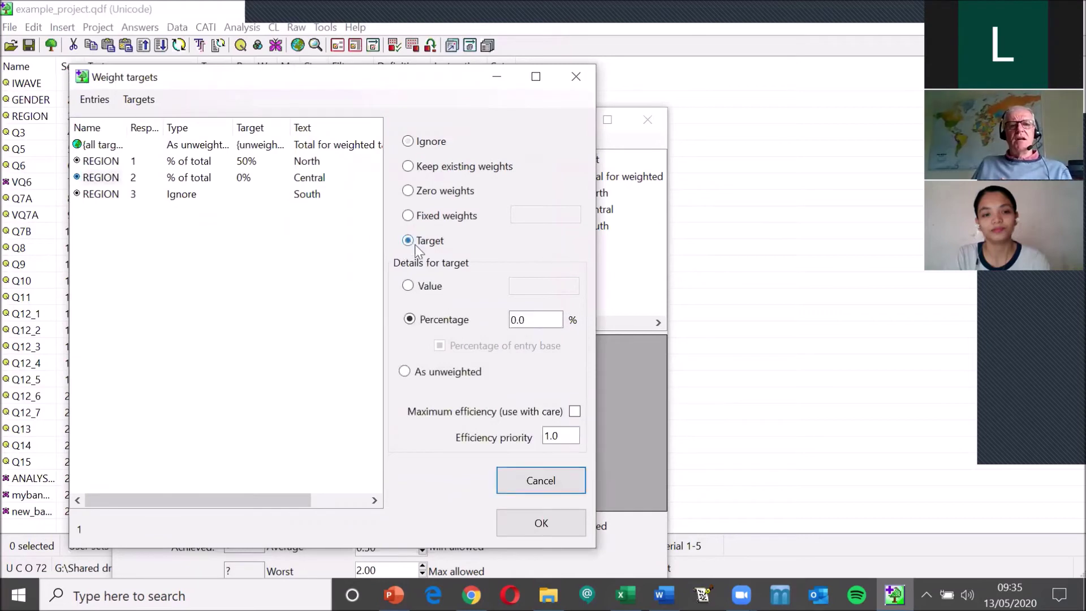
drag(552, 318, 422, 314)
text(30)
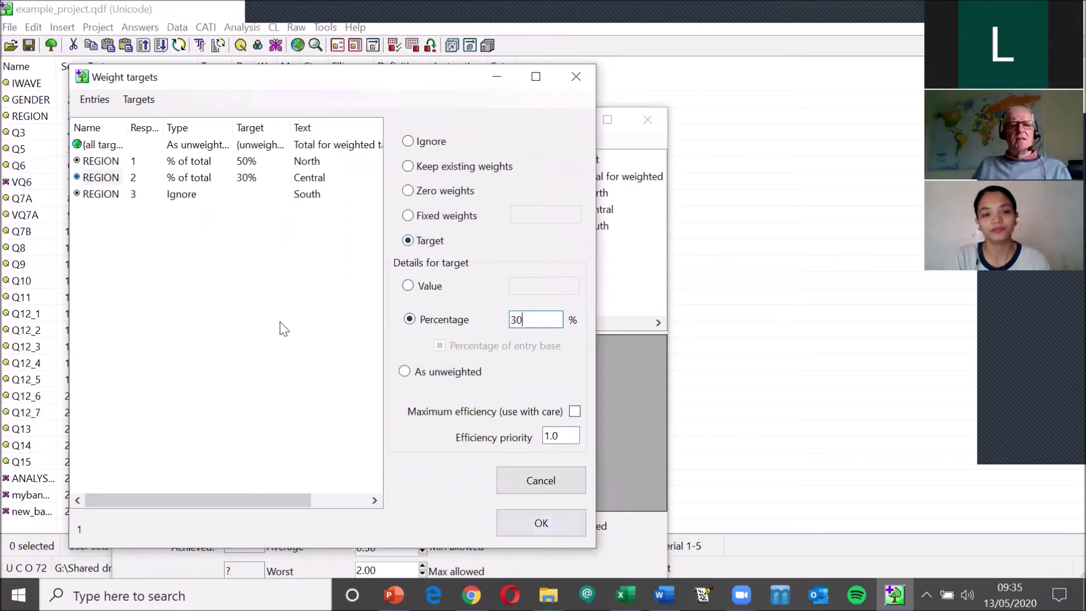
Set the weight target for REGION South to 20 percent and accept the targets.
click(101, 197)
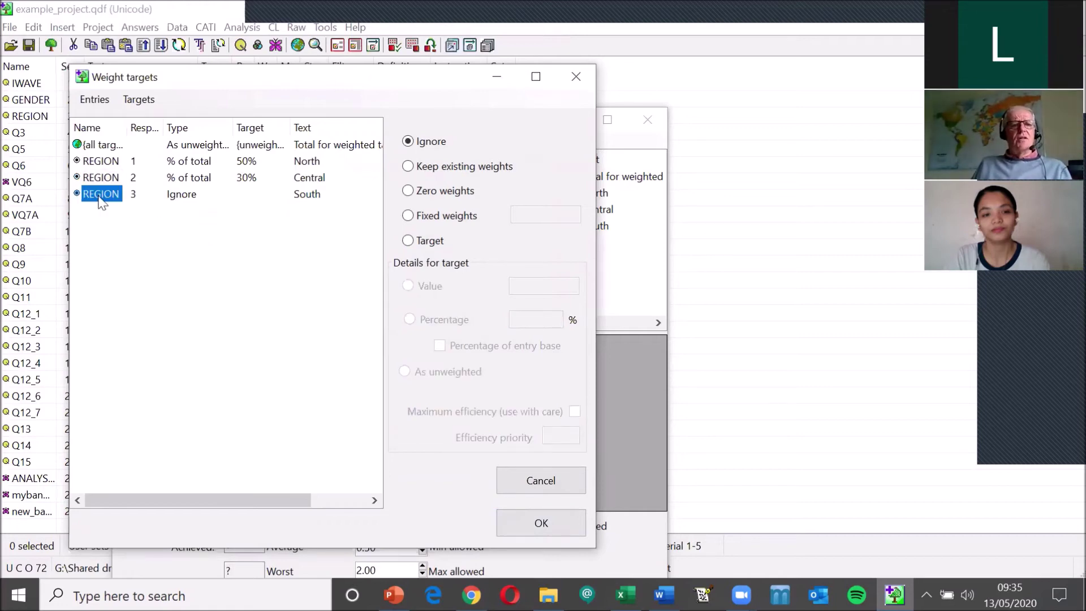
click(408, 241)
click(444, 319)
text(20)
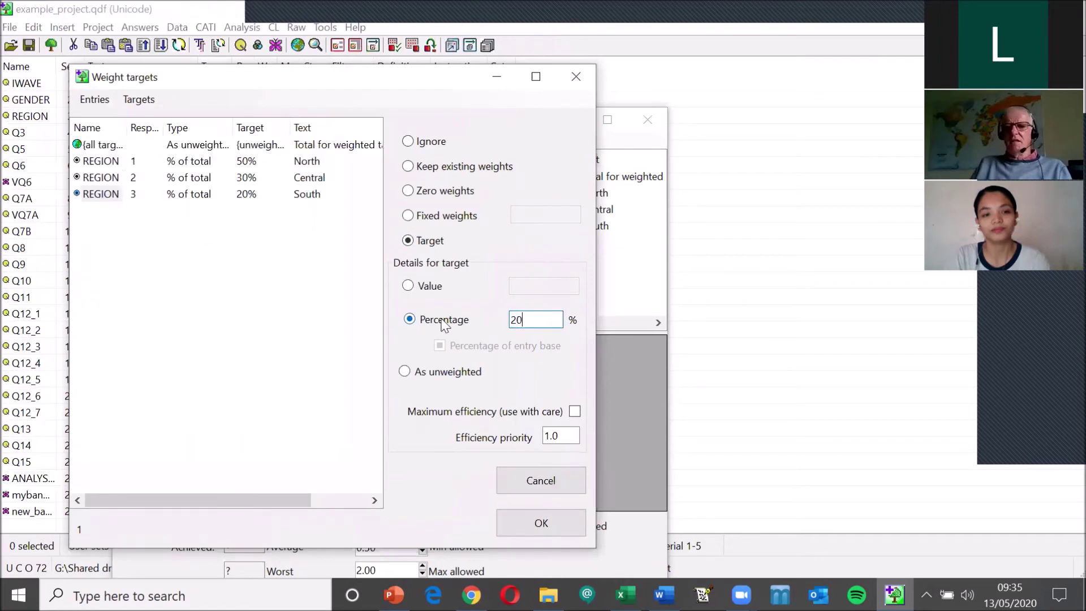
click(542, 524)
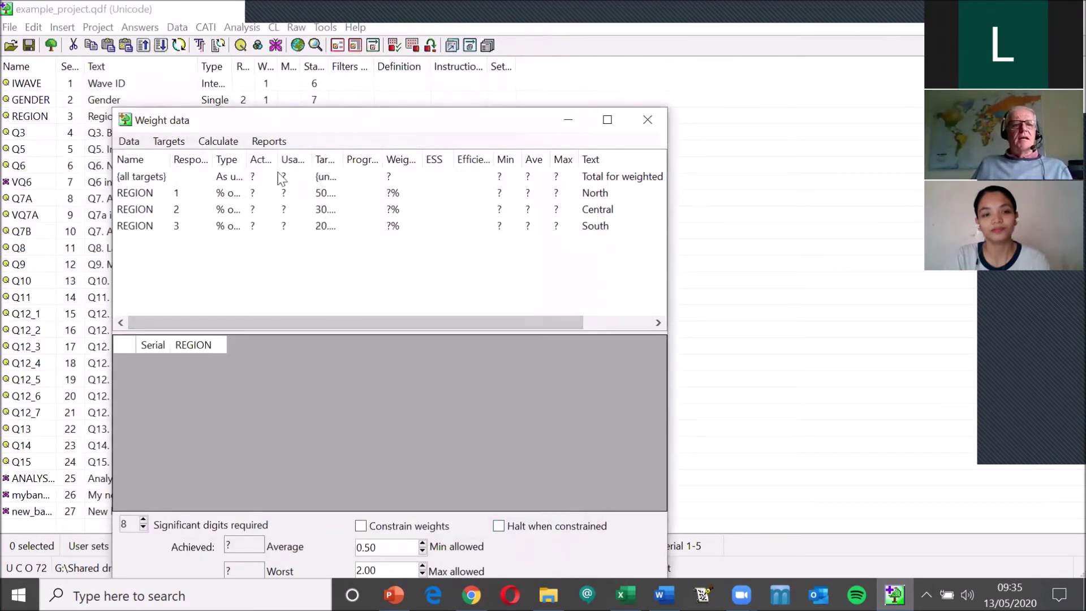
Create a floating-point question named Weight to store the weights and close its entry details.
click(169, 141)
mouse_move(298, 180)
click(375, 179)
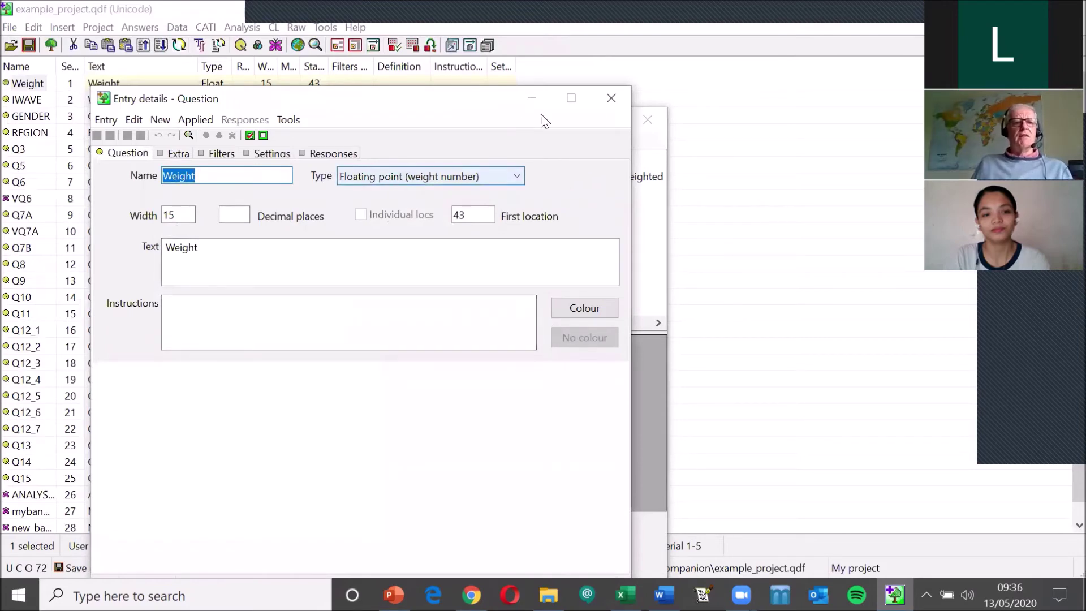
click(611, 100)
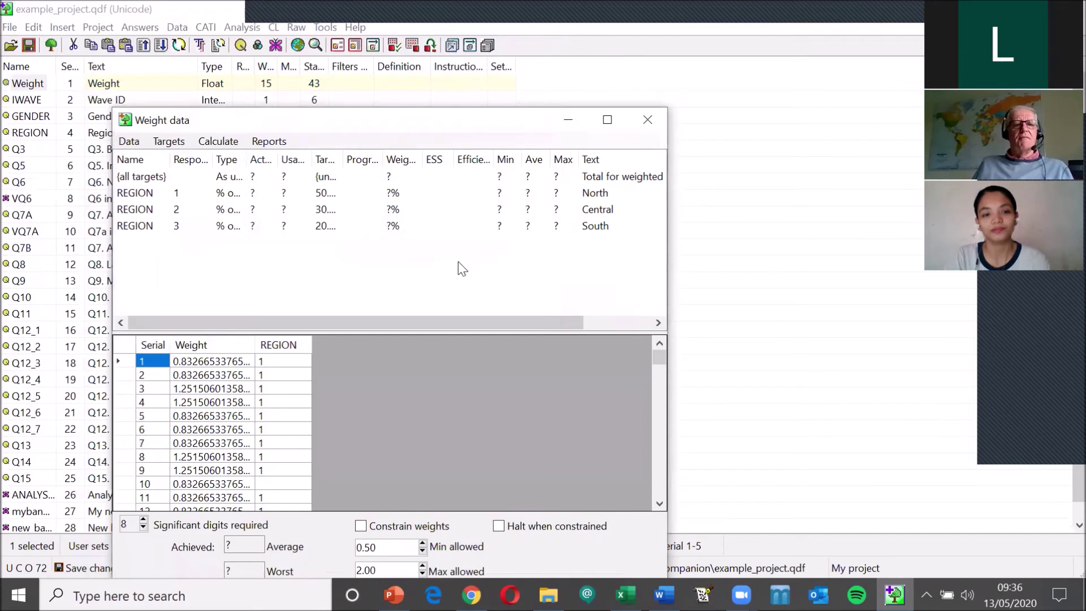
Save the targets to the weighting file Weighting.xml, replacing the existing file.
click(179, 141)
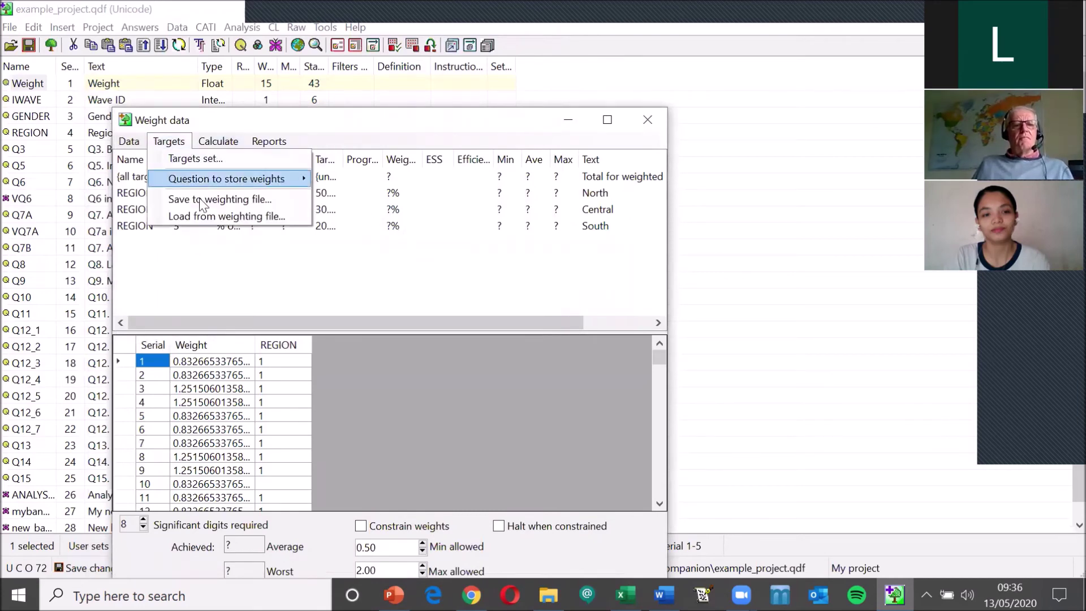
click(203, 201)
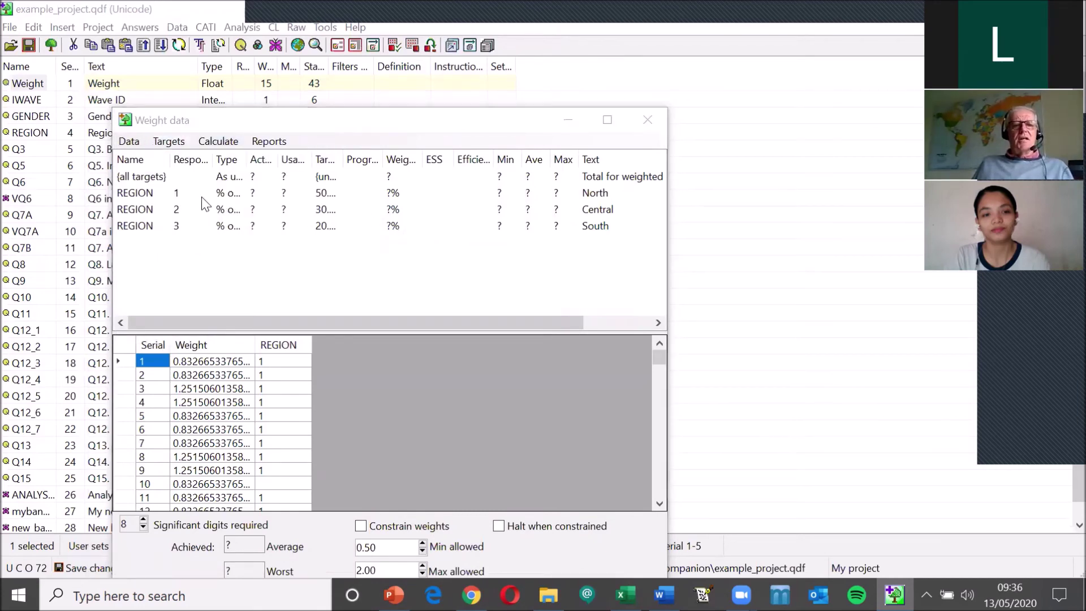
click(518, 482)
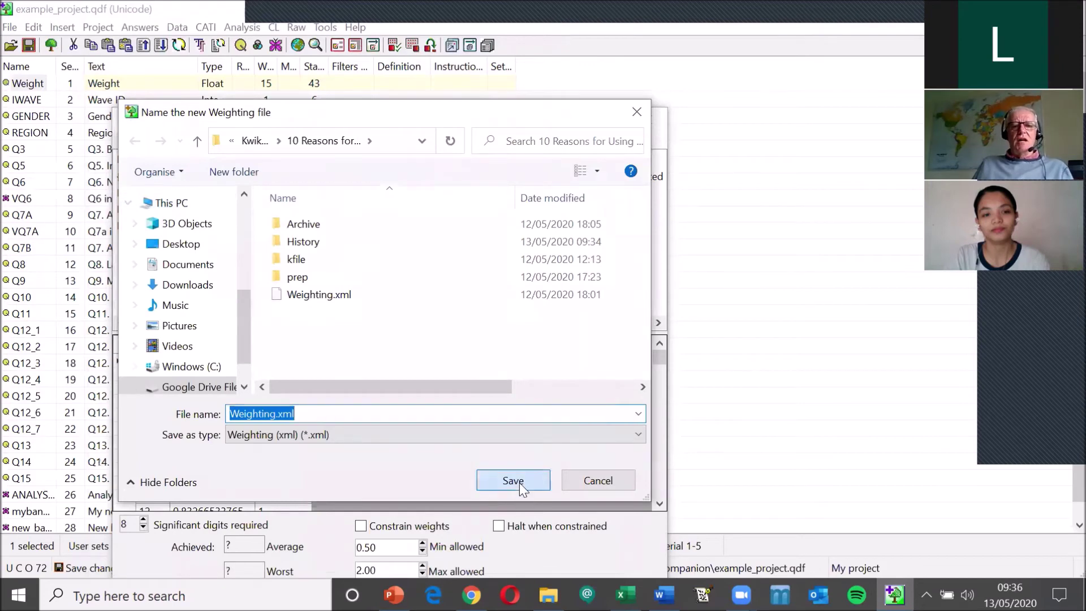
click(571, 300)
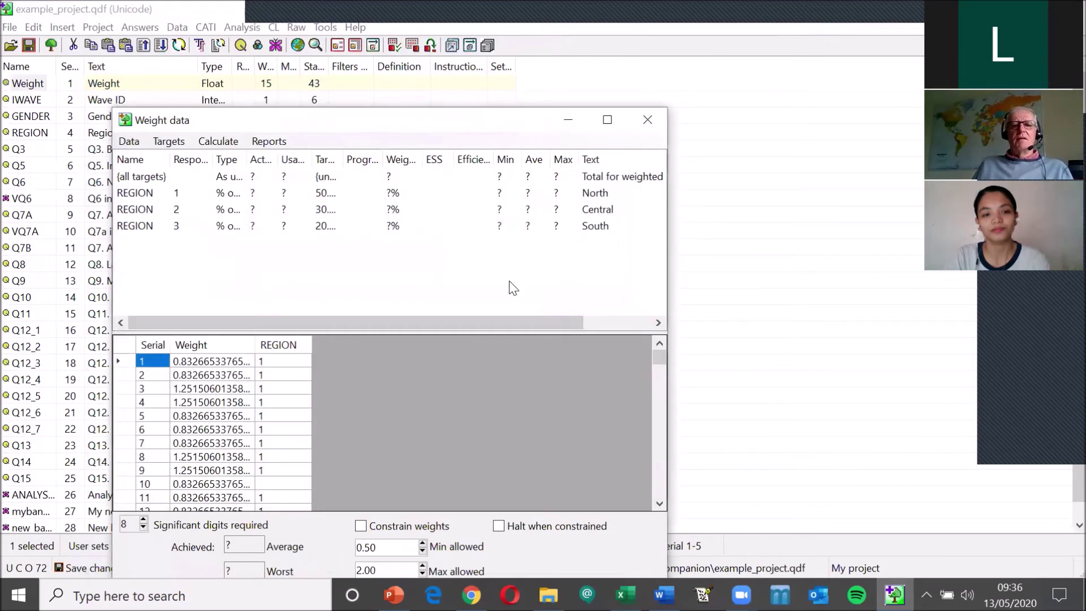
Prepare and check the data for the weight calculation.
click(174, 142)
mouse_move(219, 141)
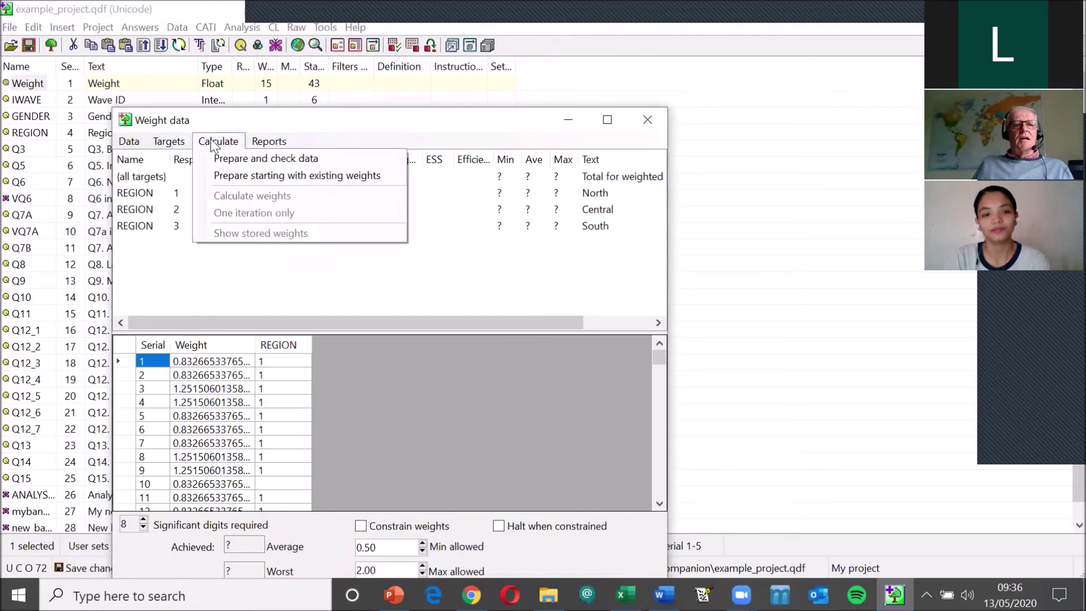
click(227, 158)
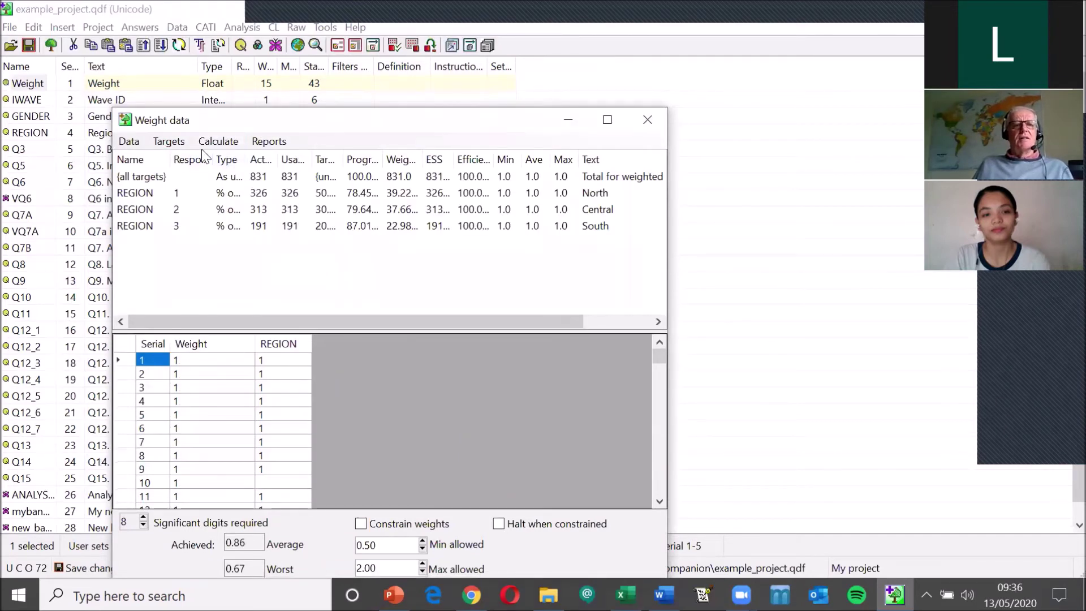
click(213, 144)
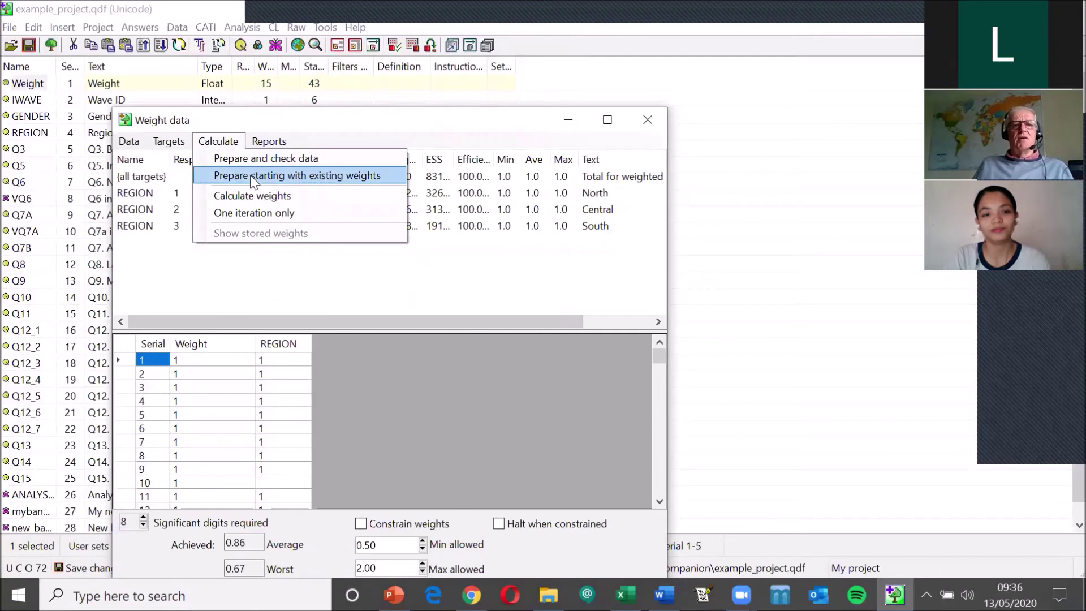
click(253, 180)
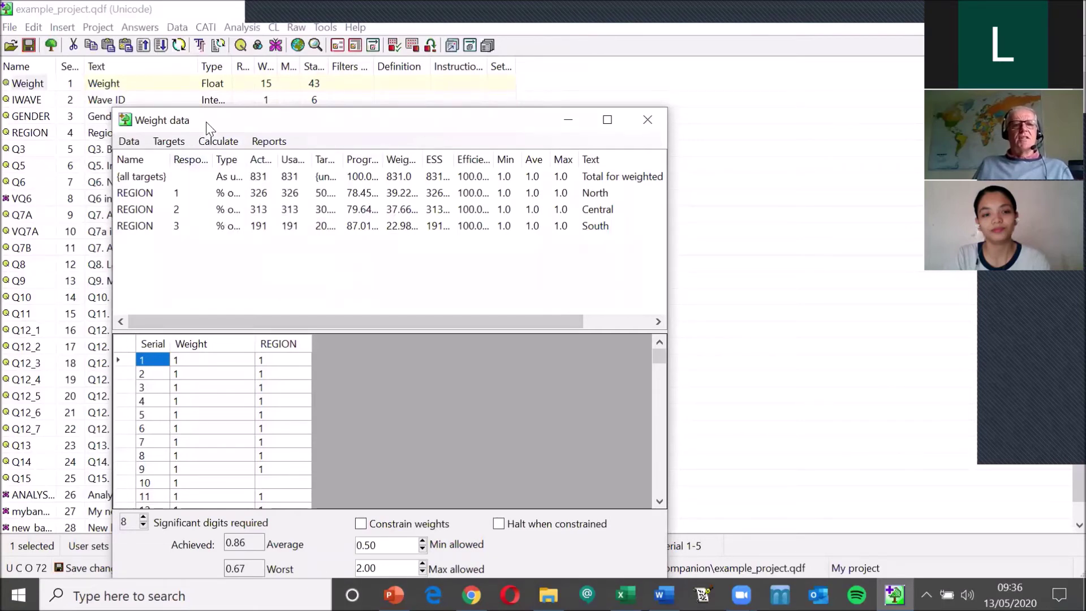
click(219, 143)
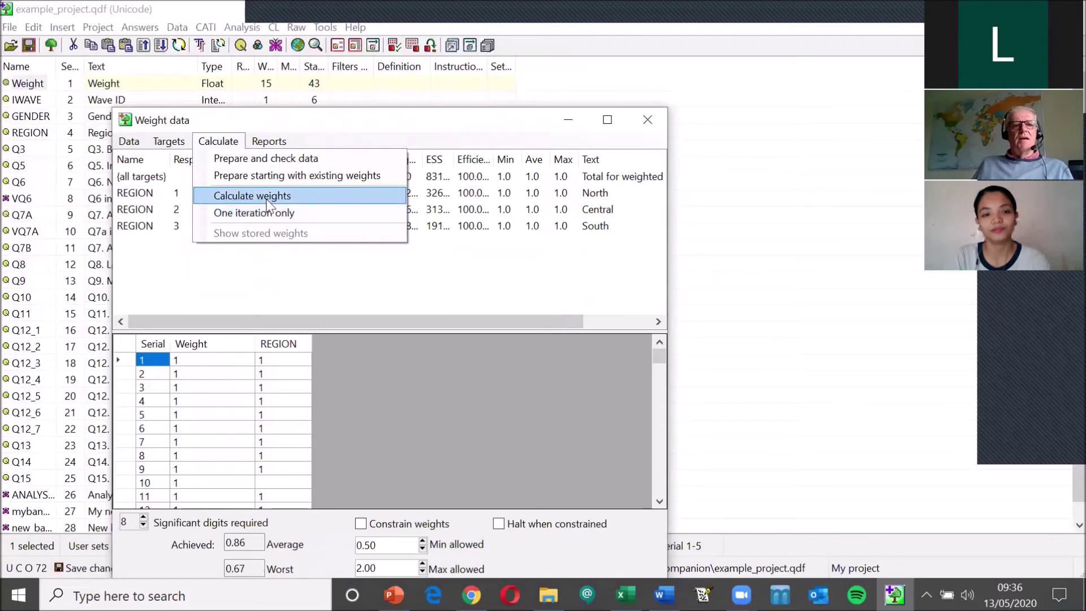
click(283, 176)
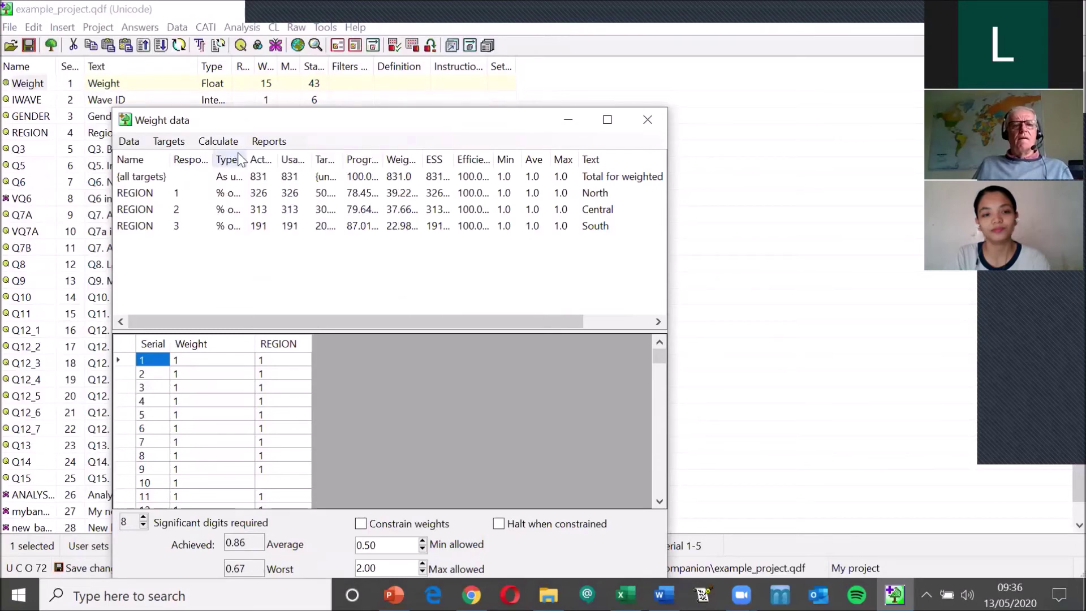
Calculate the weights for the REGION targets and stop the iterations while they are running.
click(218, 141)
click(265, 198)
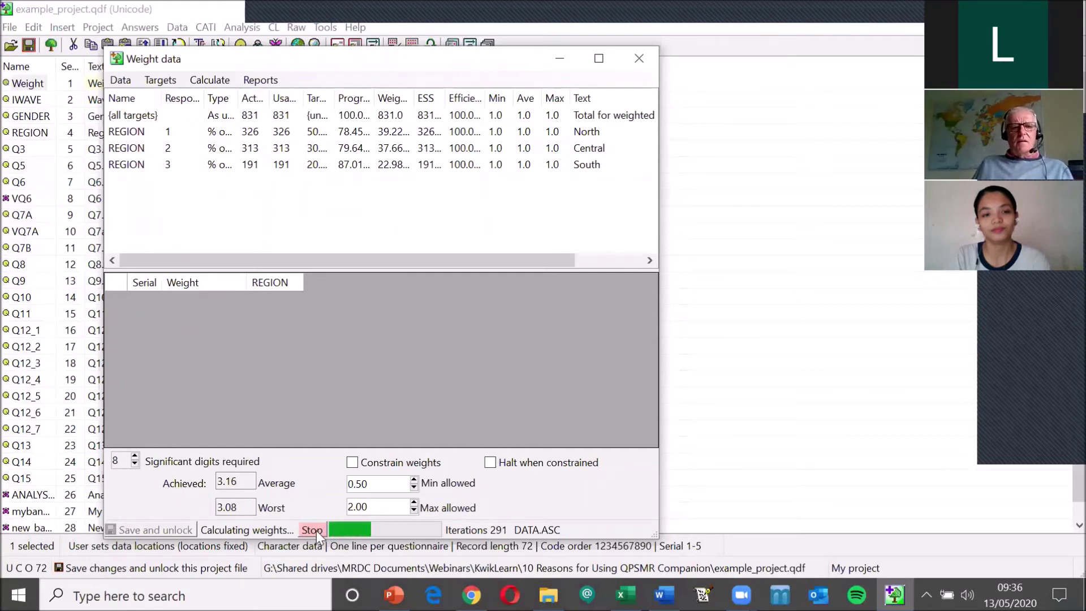
click(315, 530)
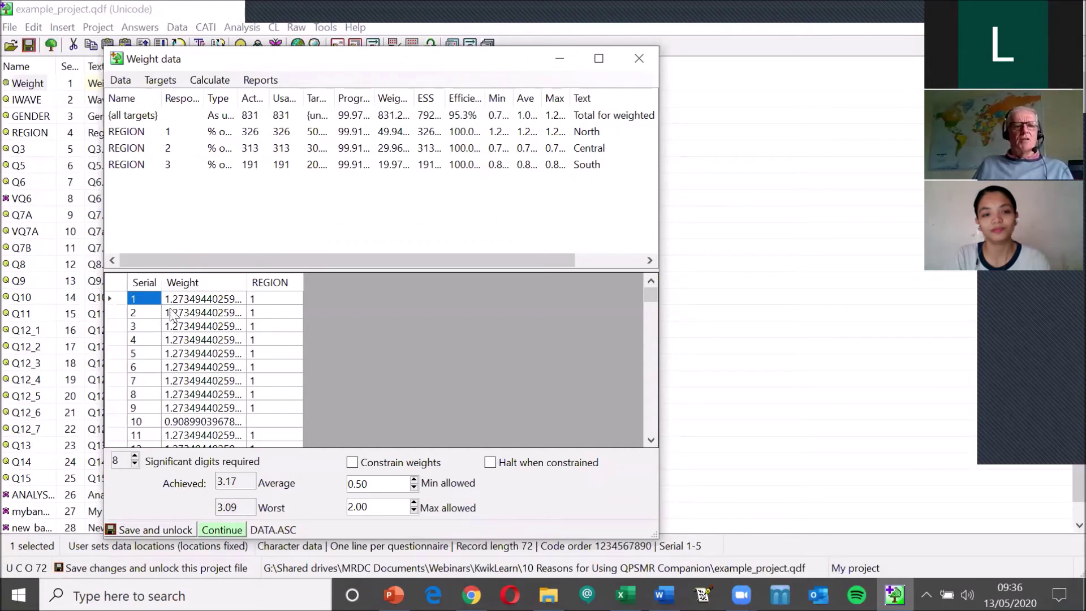
Examine the calculated weights of the individual serials and the available weight report and calculation options.
scroll(232, 412, down, 1)
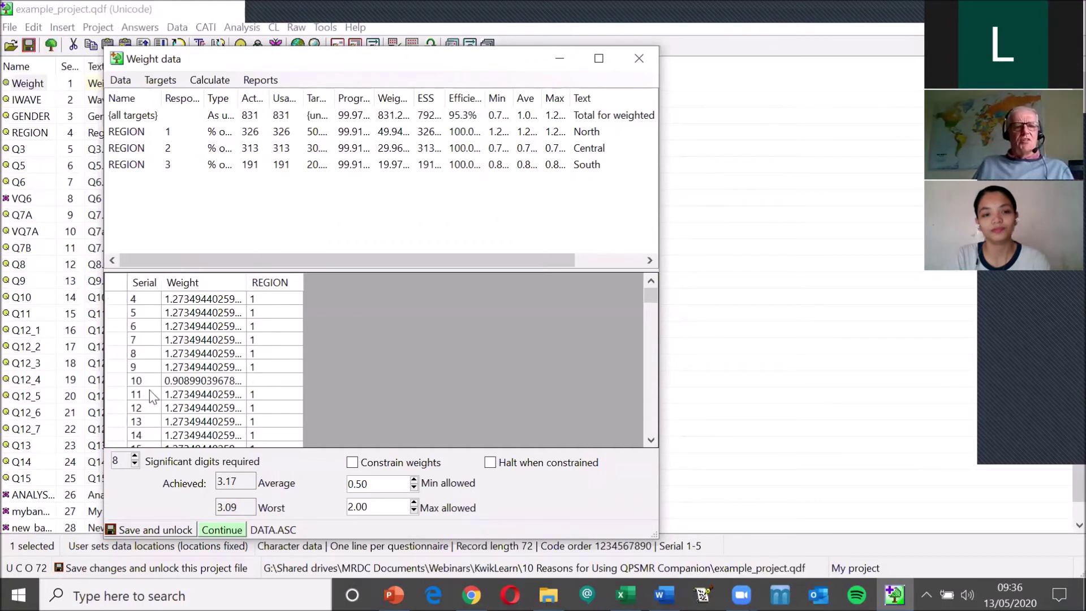
scroll(225, 385, down, 2)
scroll(226, 382, down, 5)
scroll(225, 382, up, 5)
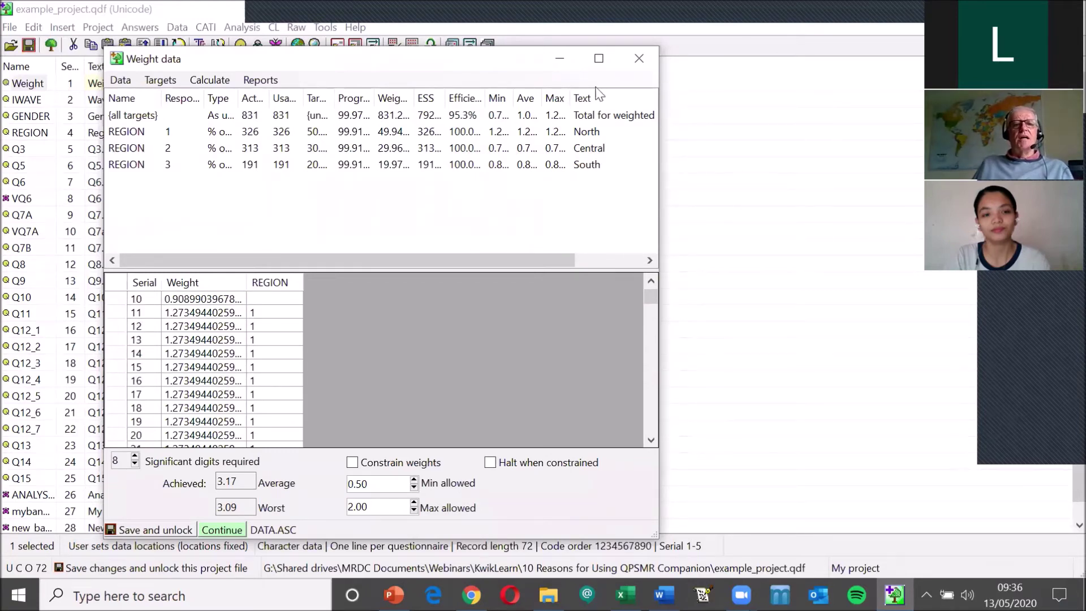
click(273, 85)
mouse_move(296, 97)
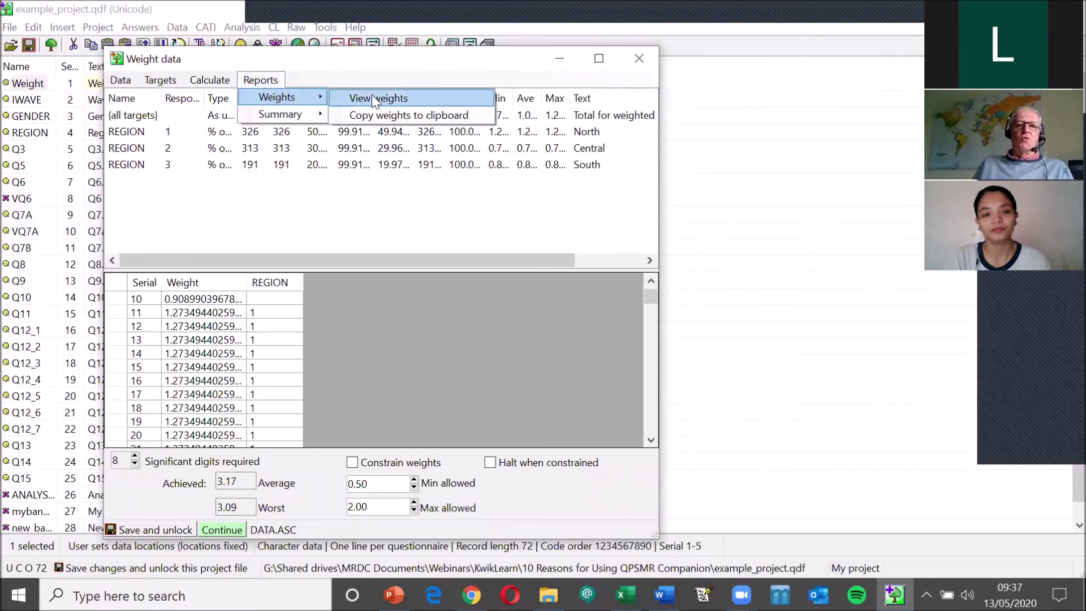
mouse_move(210, 81)
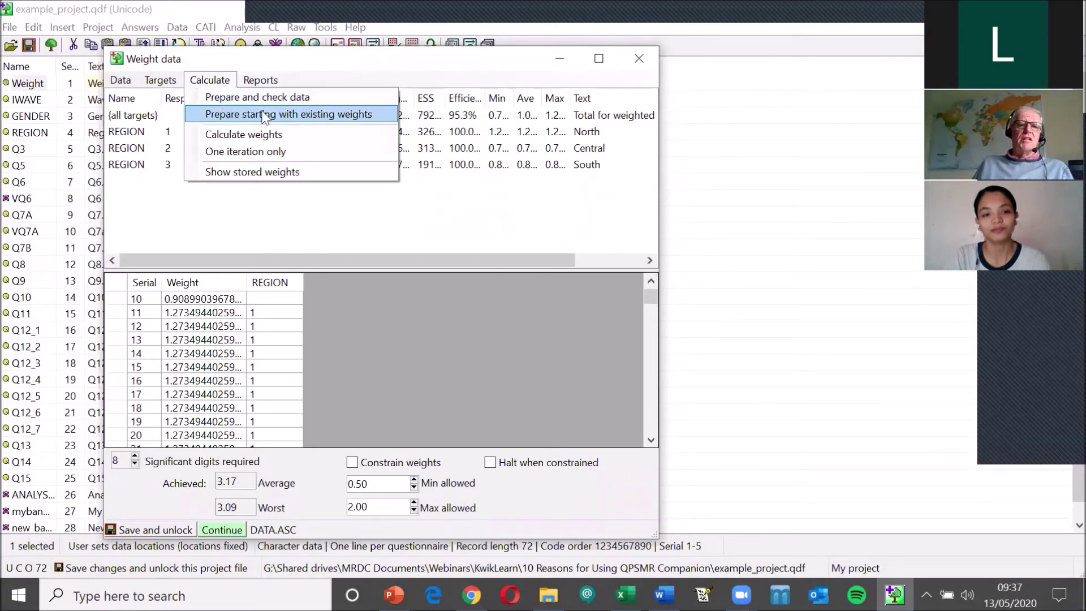
Close the weighting and copy the weighting statistics to the clipboard from the save results.
click(639, 64)
click(639, 63)
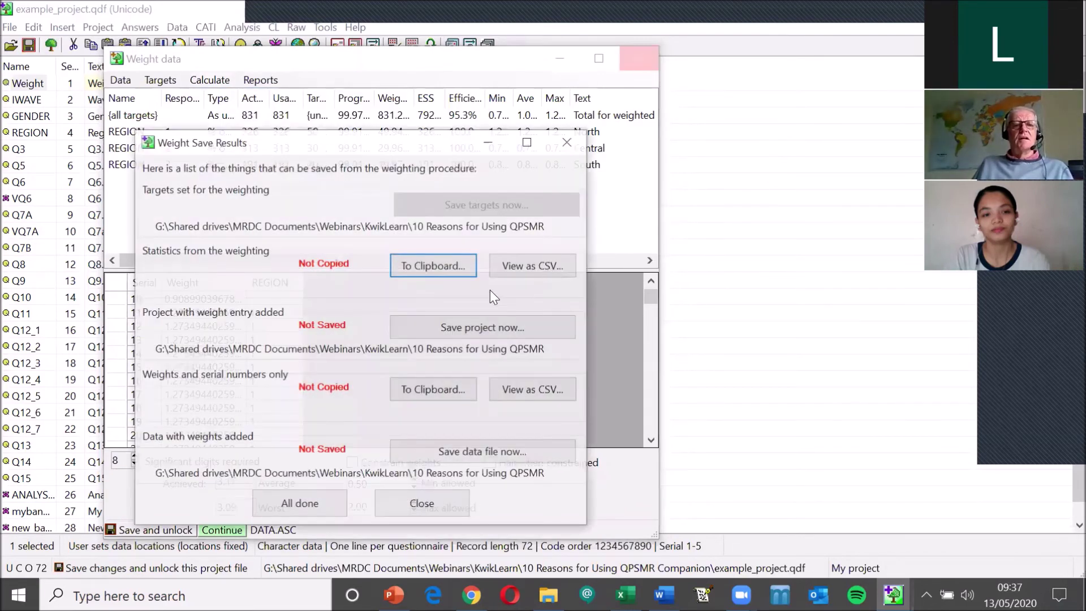
click(430, 270)
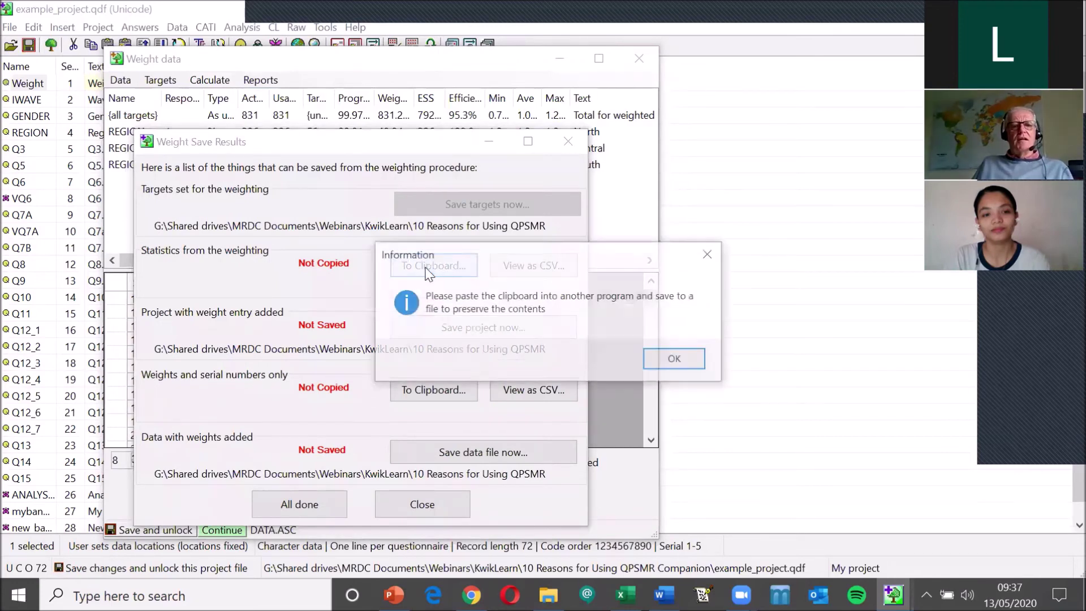
click(660, 359)
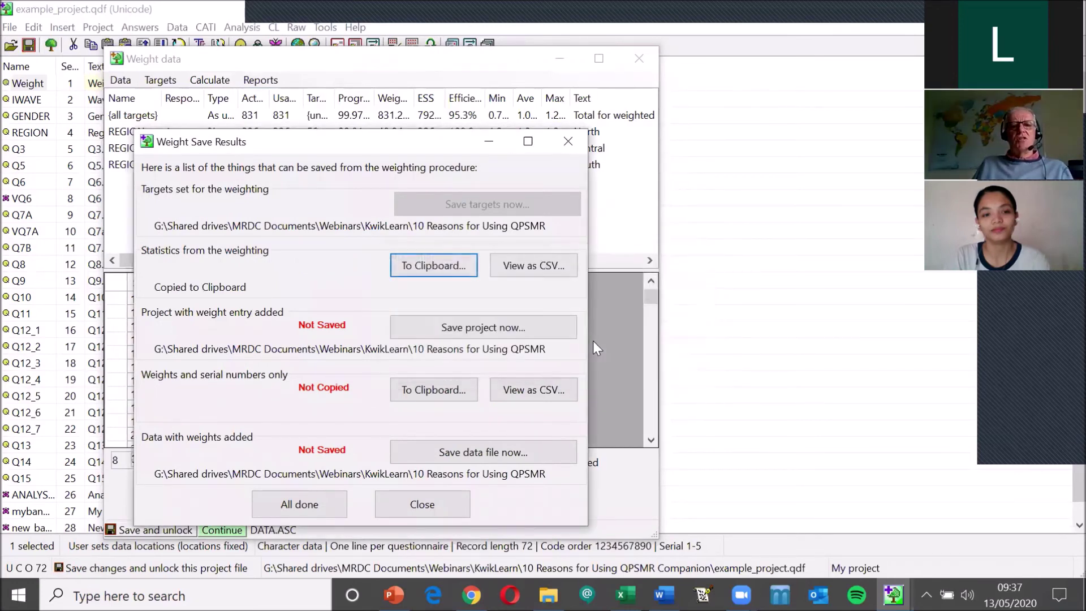
Save the project with the added weight entry and copy the weights and serial numbers to the clipboard.
click(478, 334)
click(447, 393)
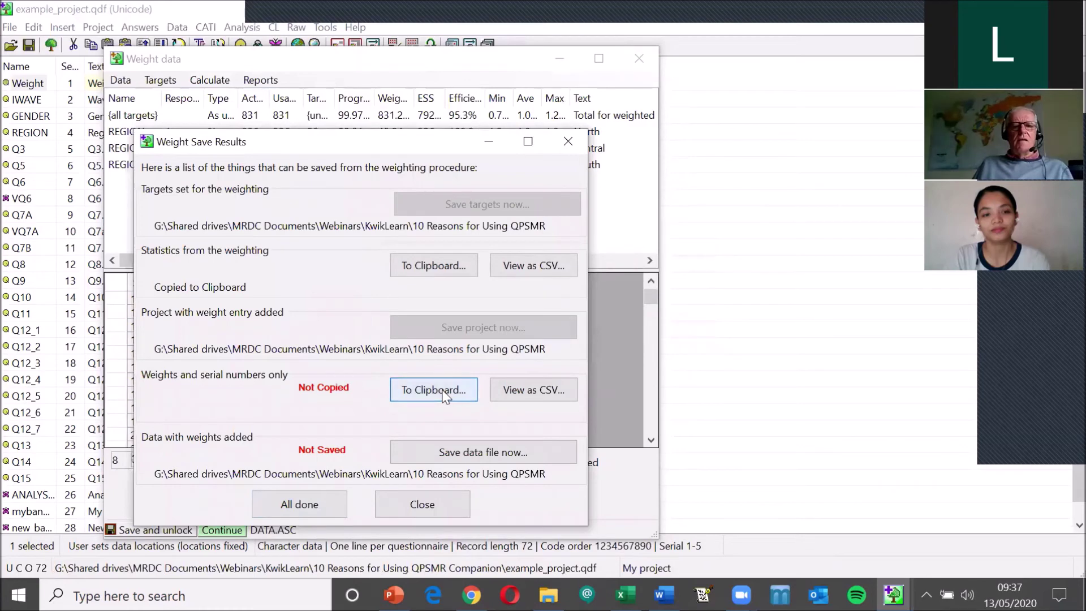
click(656, 359)
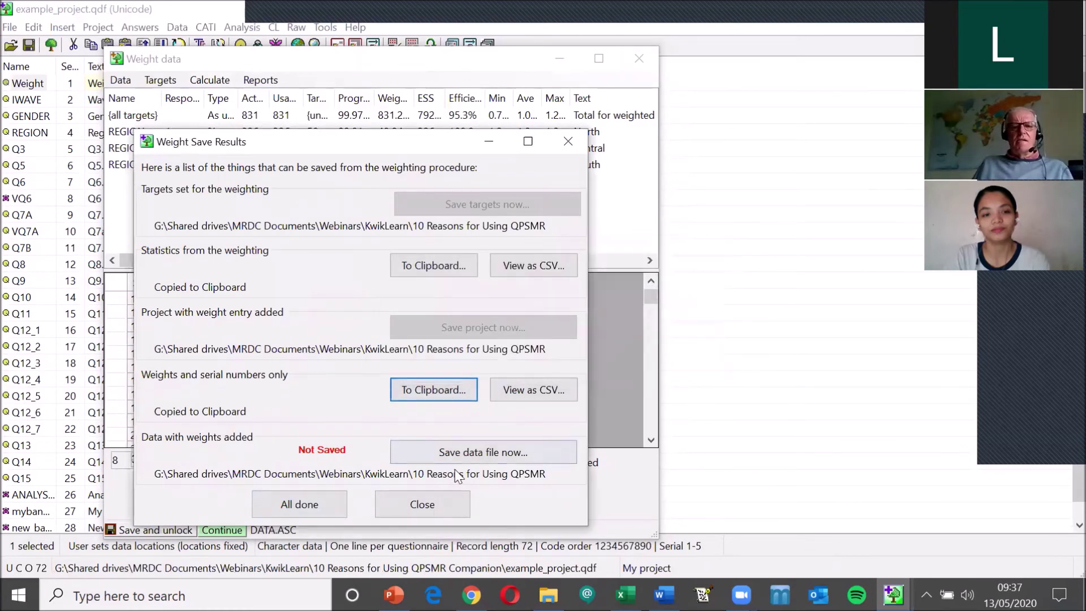
Save the data file with the weights added and finish the weighting.
click(460, 455)
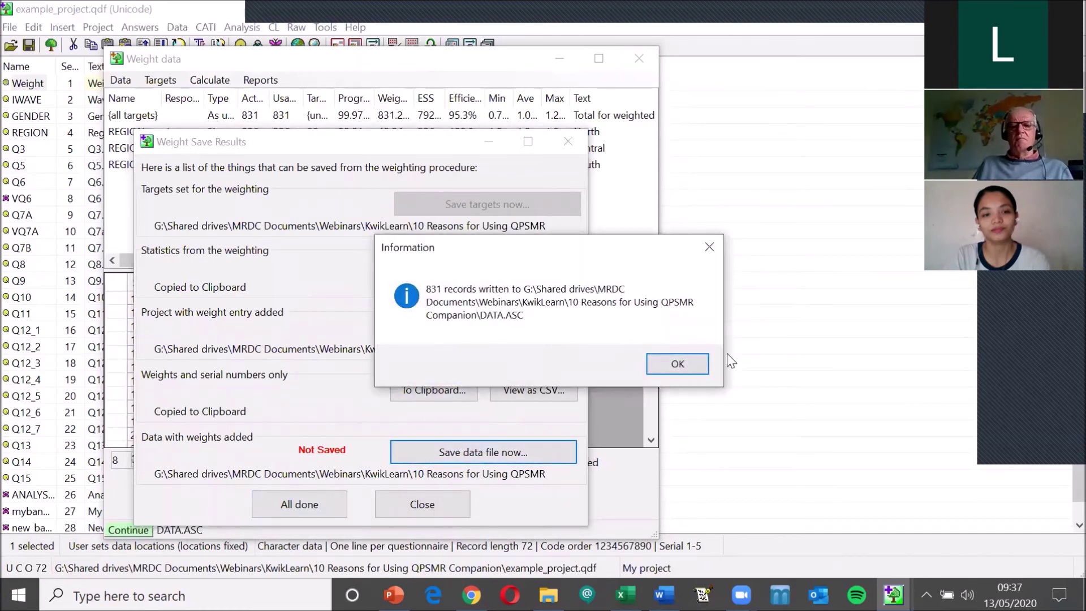
click(691, 365)
click(321, 501)
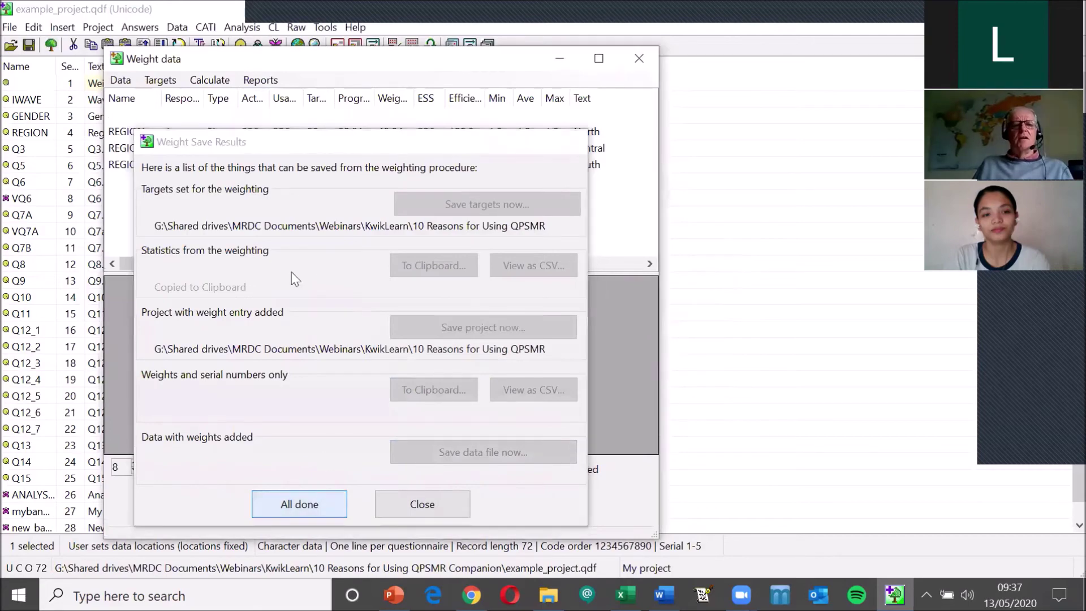
Start a data drill down on the weighted data file DATA.ASC.
click(242, 27)
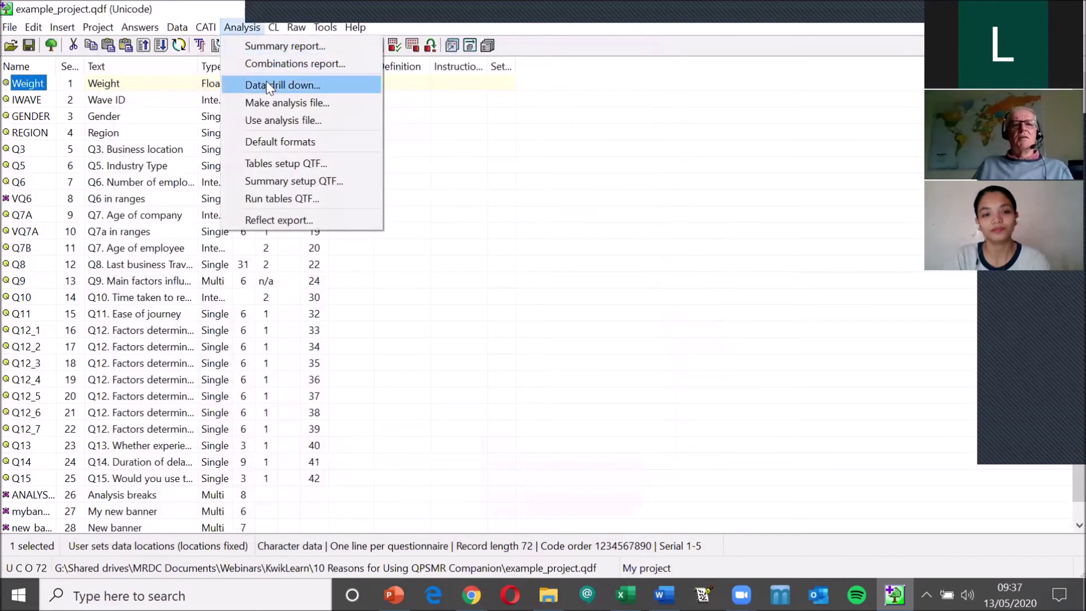
click(275, 84)
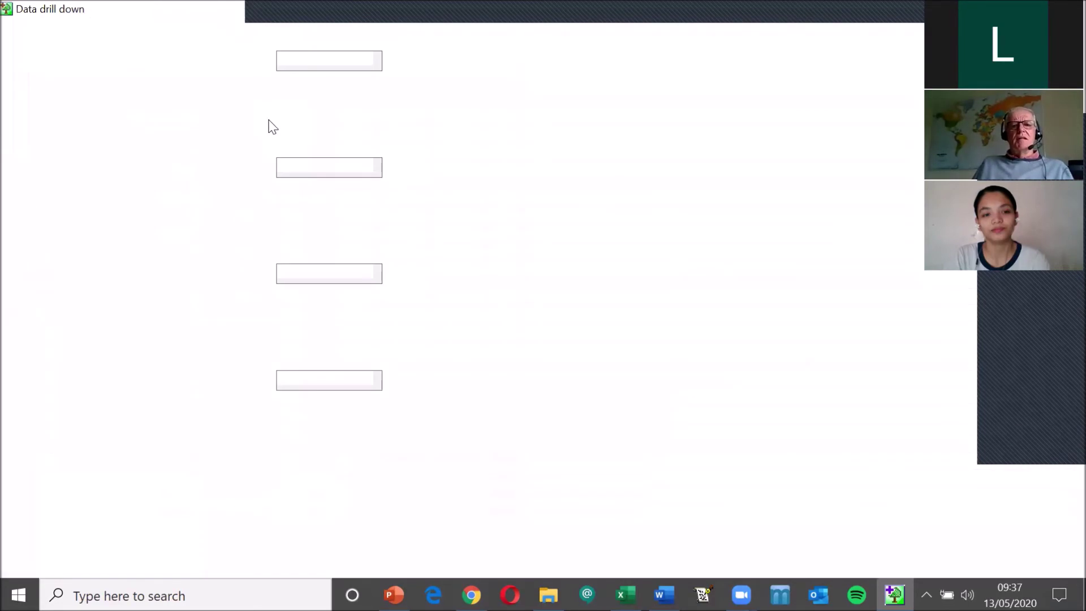
click(691, 77)
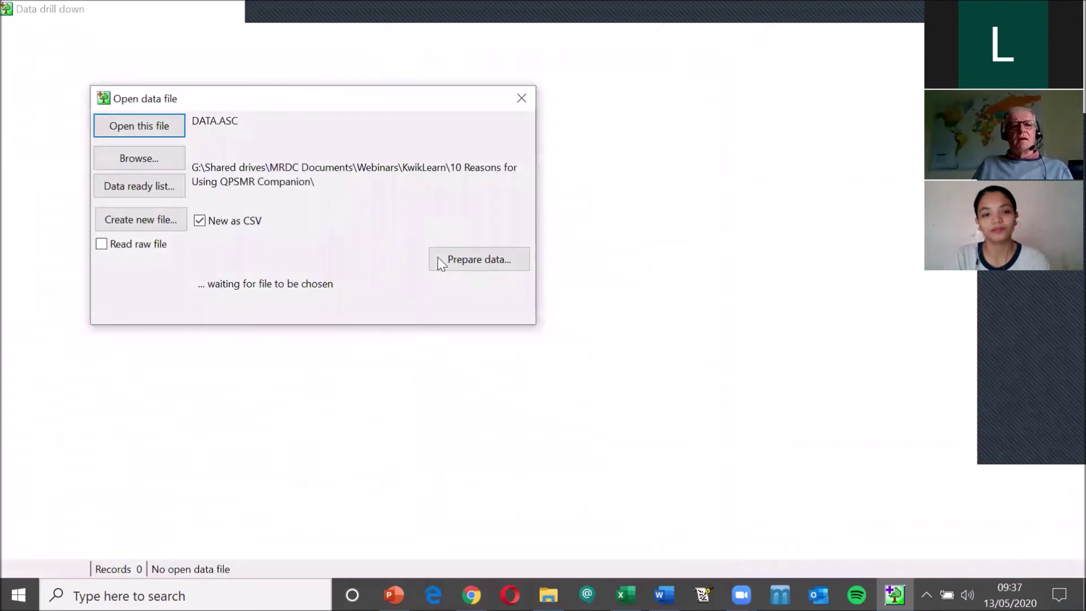
click(147, 134)
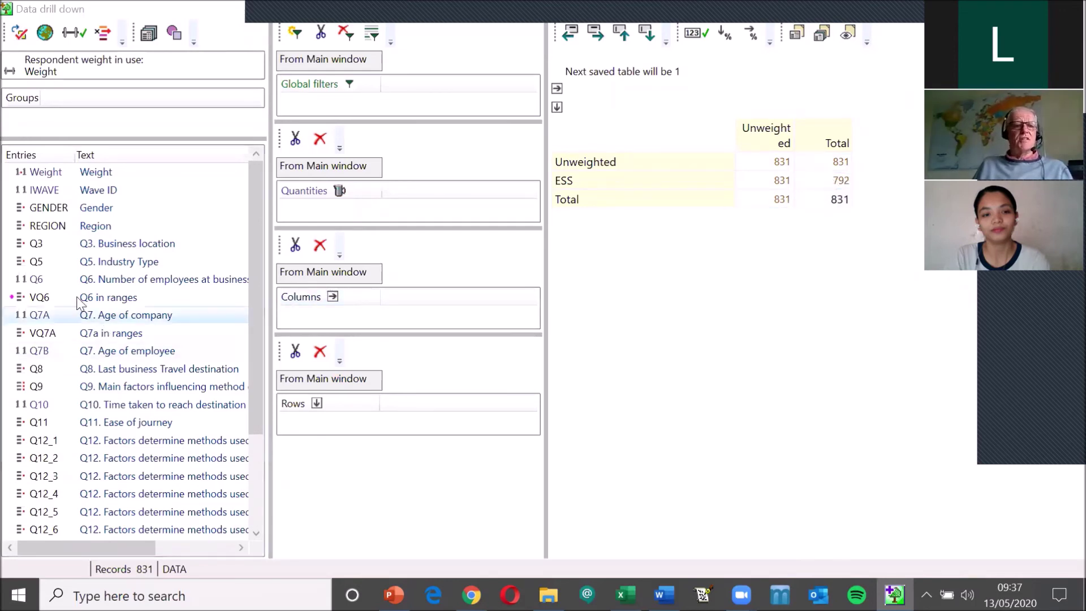
Cross-tabulate Q3 Business location in the rows against REGION in the columns.
drag(61, 244, 336, 390)
drag(368, 425, 368, 423)
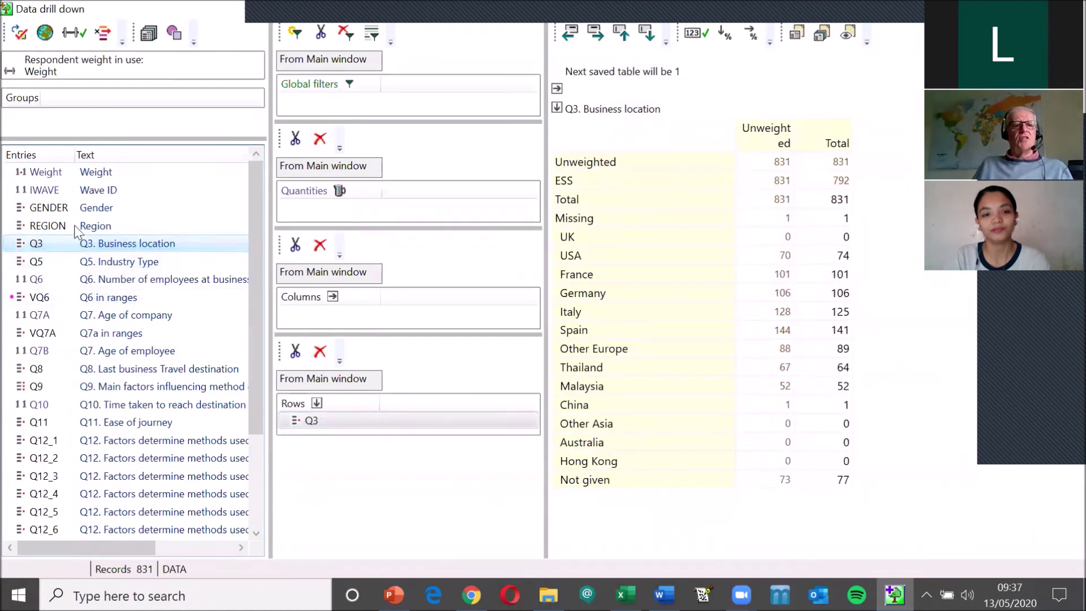
drag(64, 227, 280, 289)
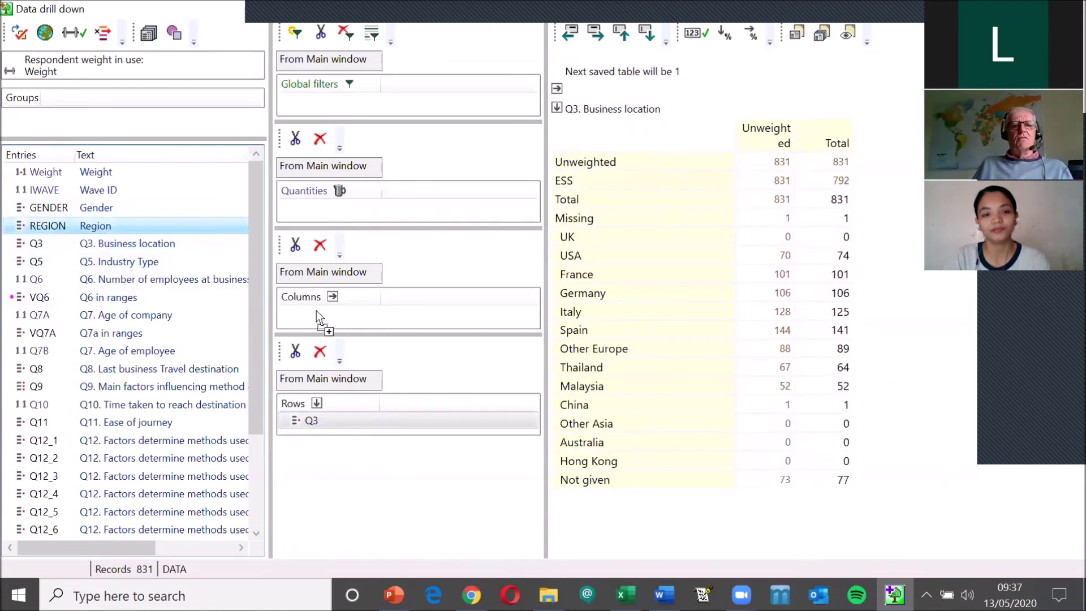
drag(328, 318, 329, 318)
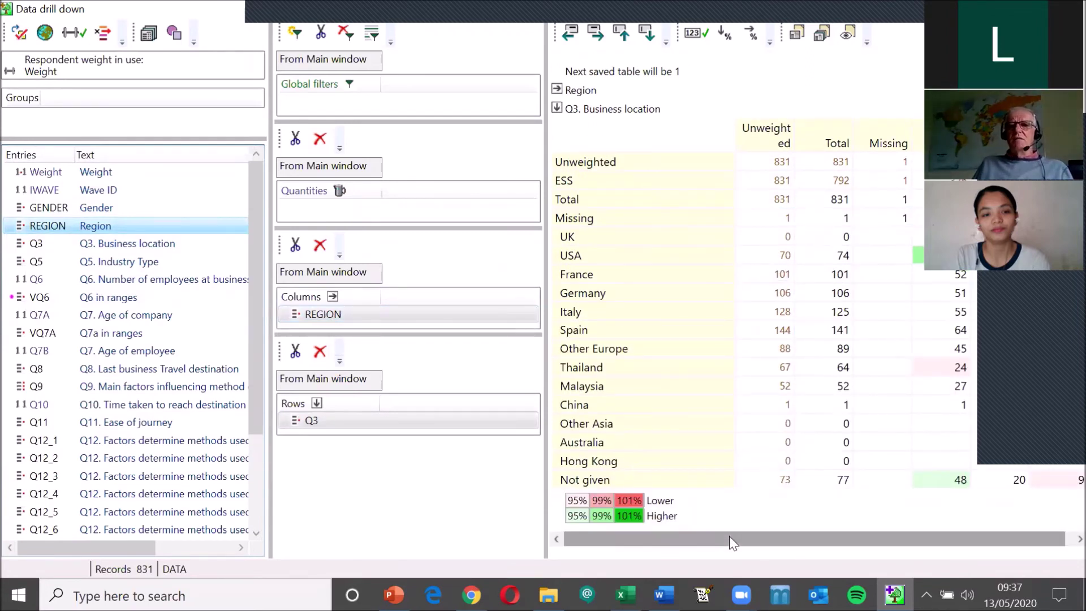
drag(730, 537, 814, 538)
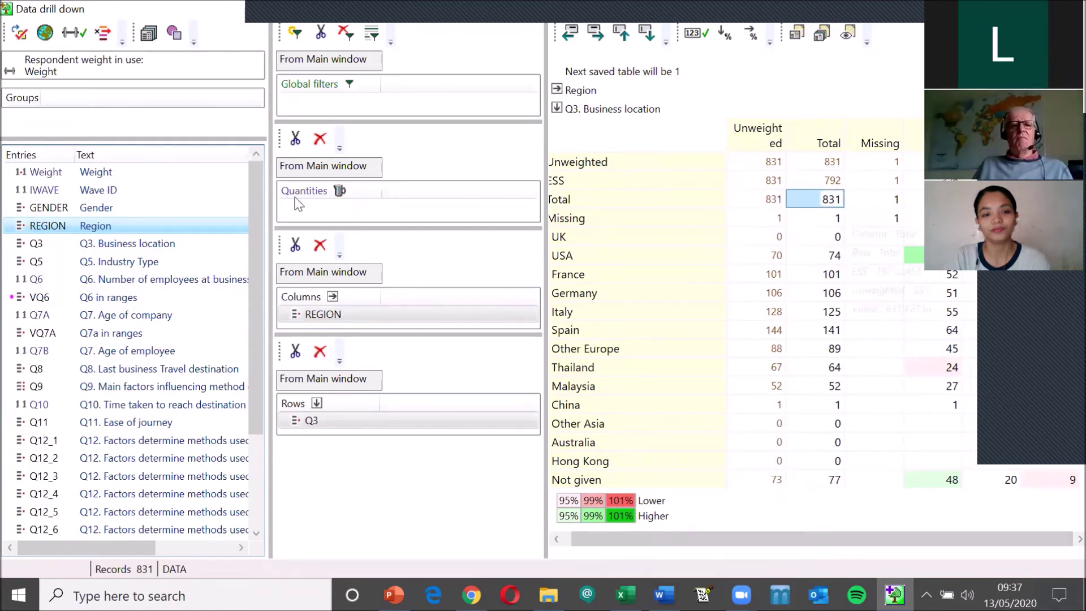
Tabulate REGION in the rows with column percentages and compare the weighted and unweighted shares of each region.
drag(97, 225, 351, 419)
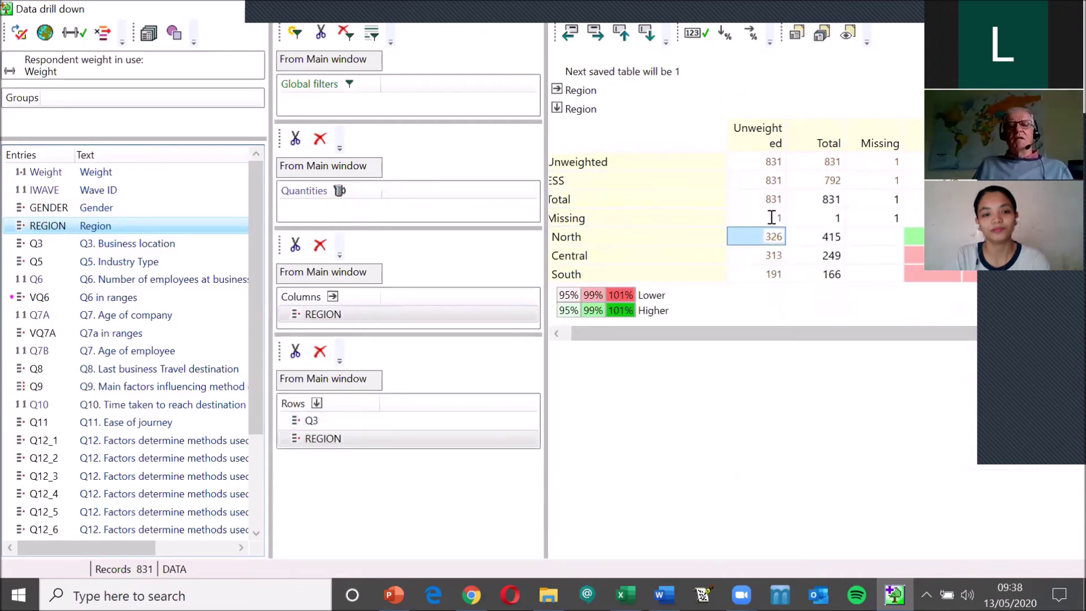
click(726, 34)
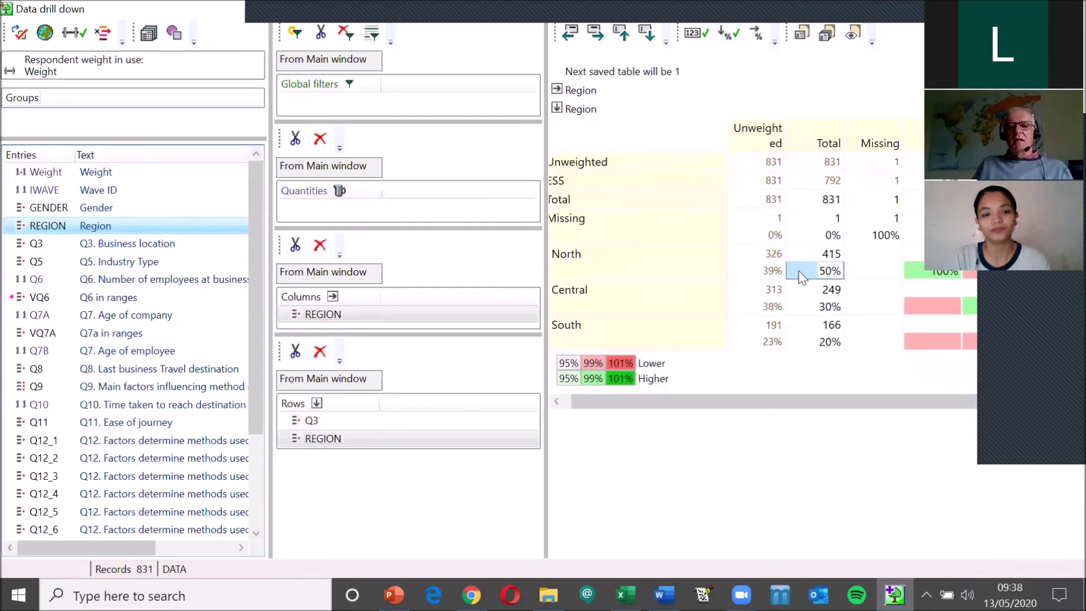
mouse_move(846, 275)
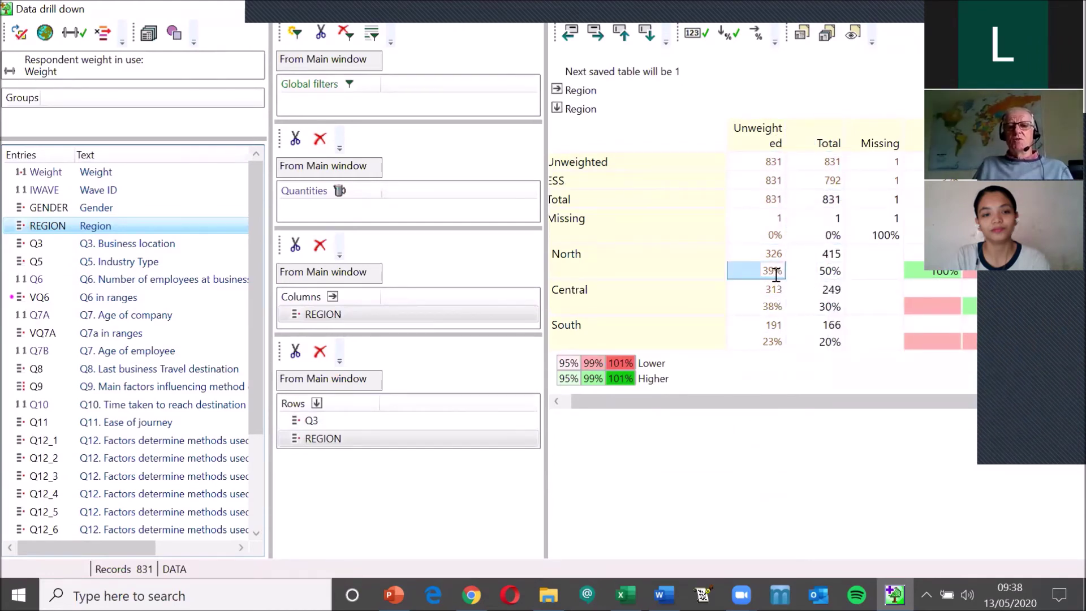
mouse_move(842, 302)
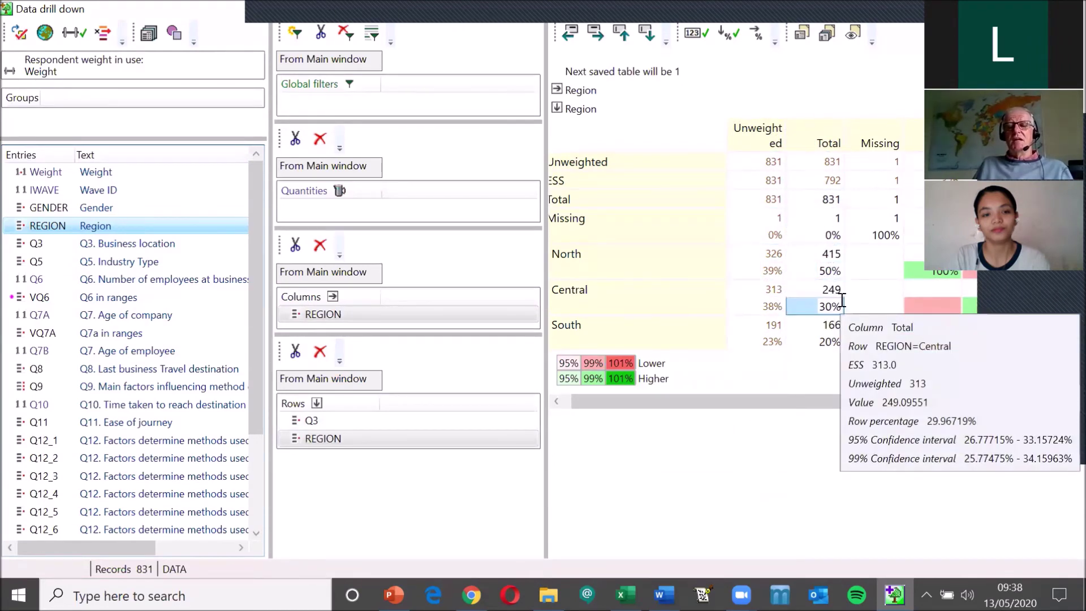
mouse_move(845, 322)
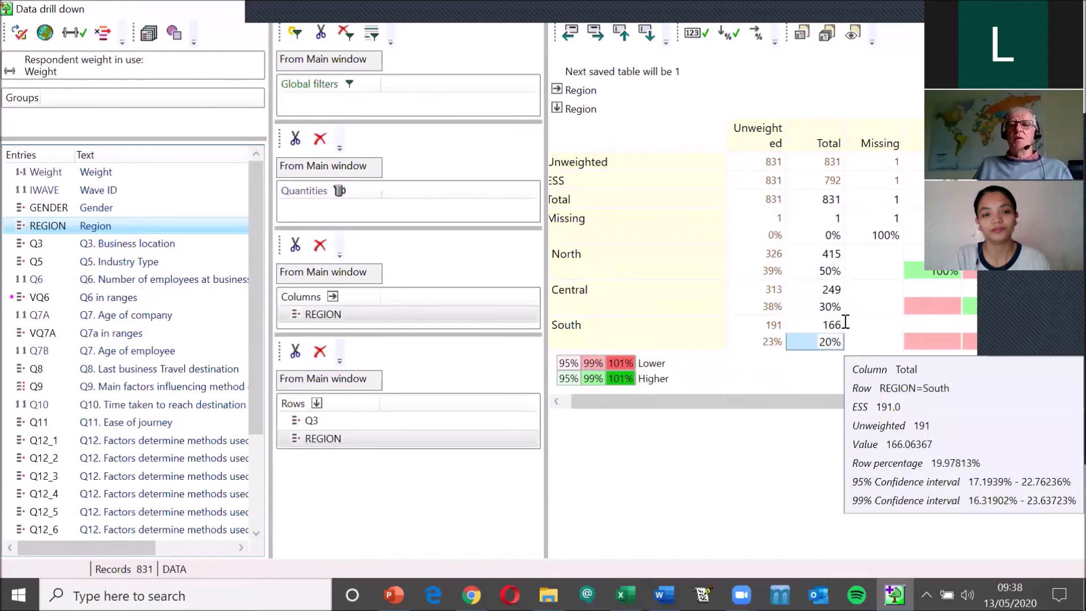
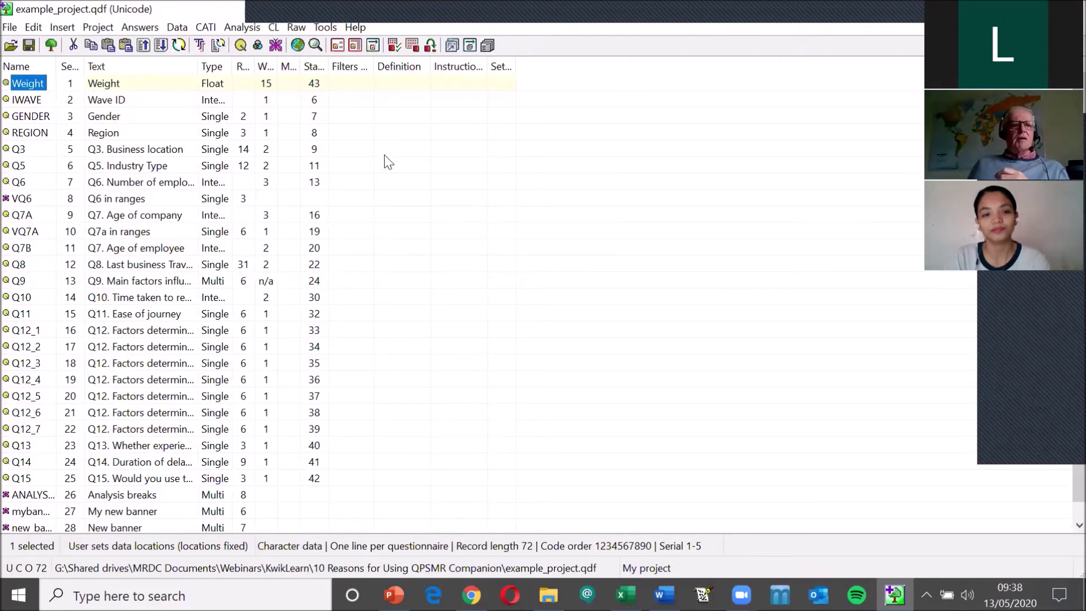
Reopen the data drill down on the weighted DATA file without changing the significance testing formats.
click(206, 29)
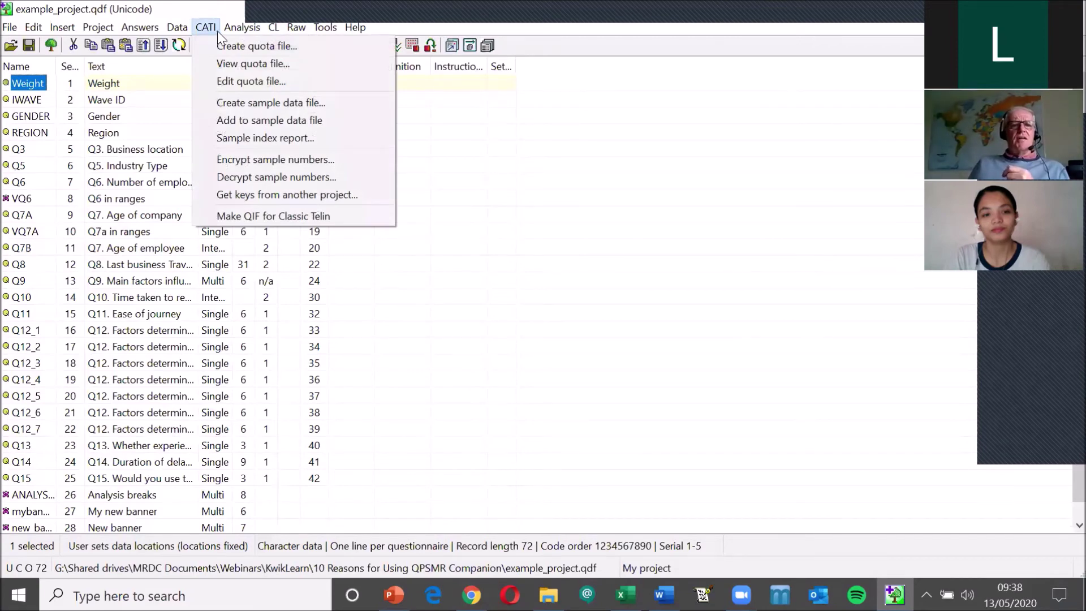
mouse_move(236, 28)
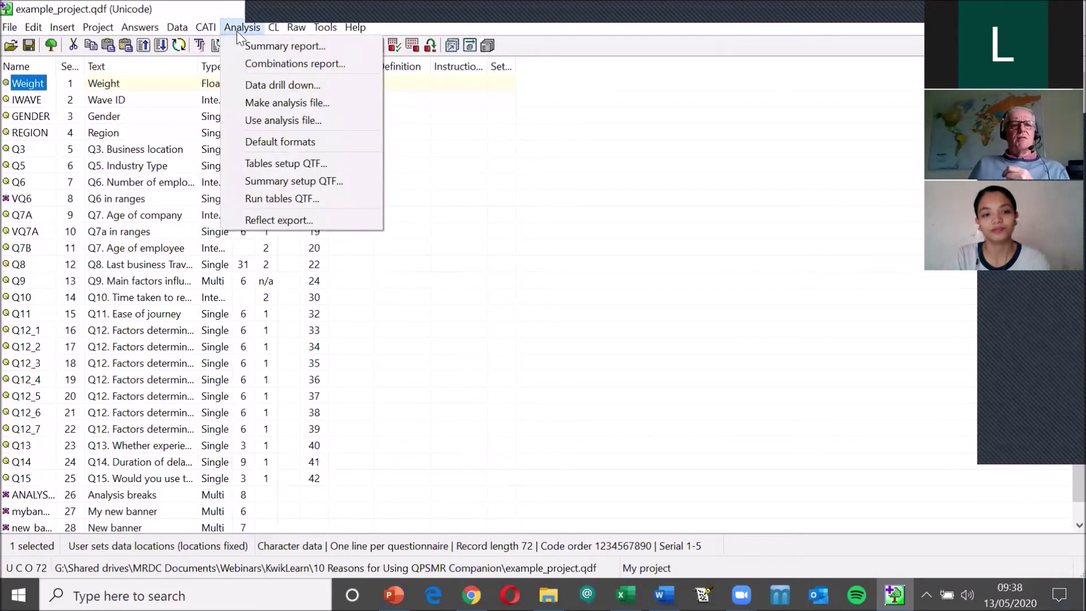
click(276, 90)
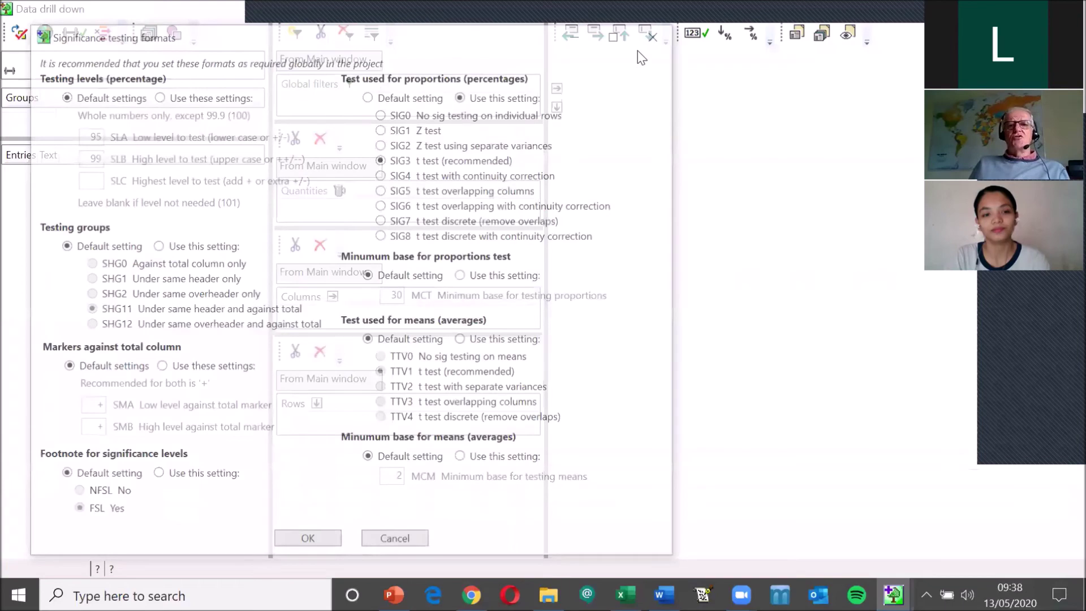
click(651, 37)
click(96, 84)
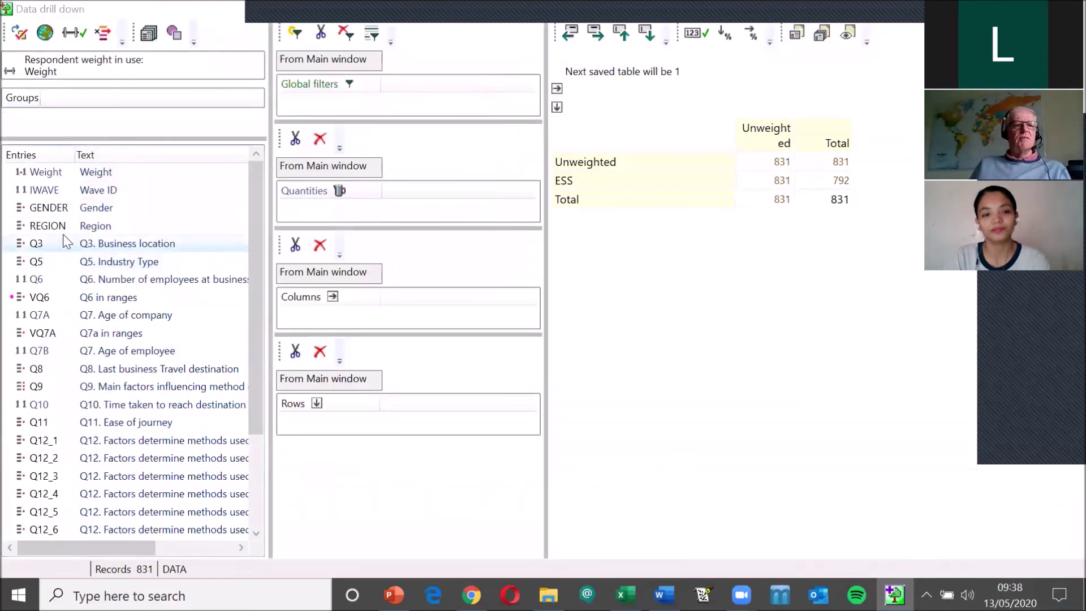
Cross-tabulate REGION in the rows by GENDER in the columns with column percentages, and close the drill down.
drag(57, 208, 315, 314)
drag(50, 225, 340, 428)
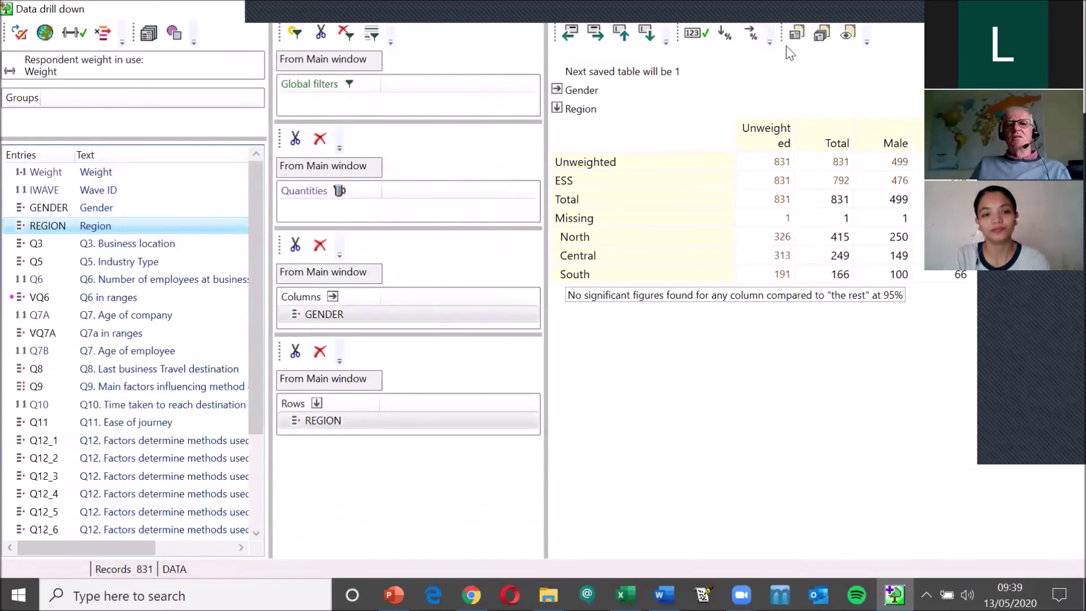
click(723, 40)
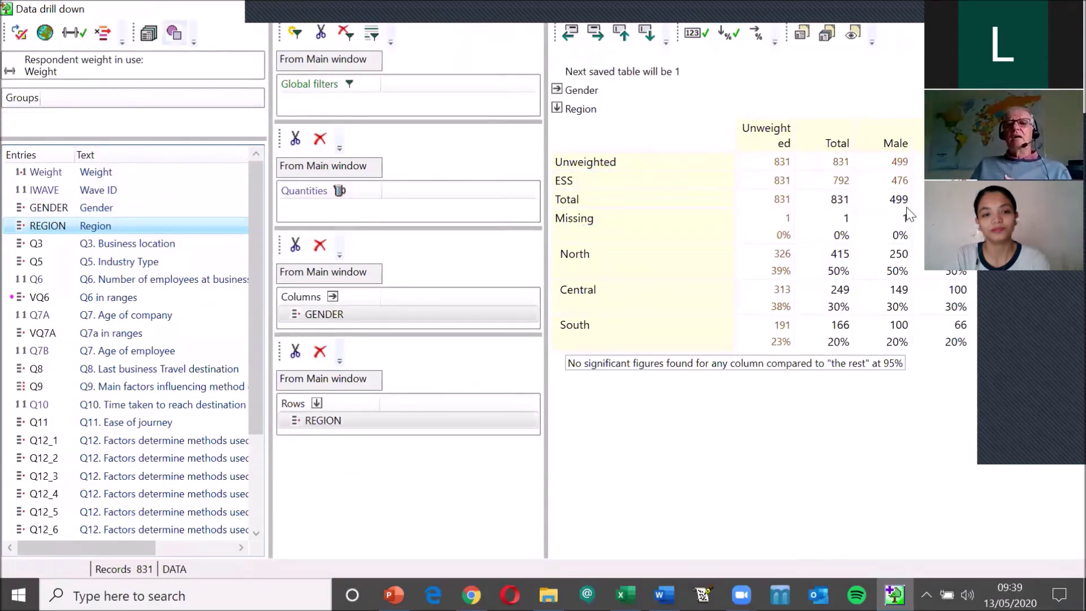
click(1073, 9)
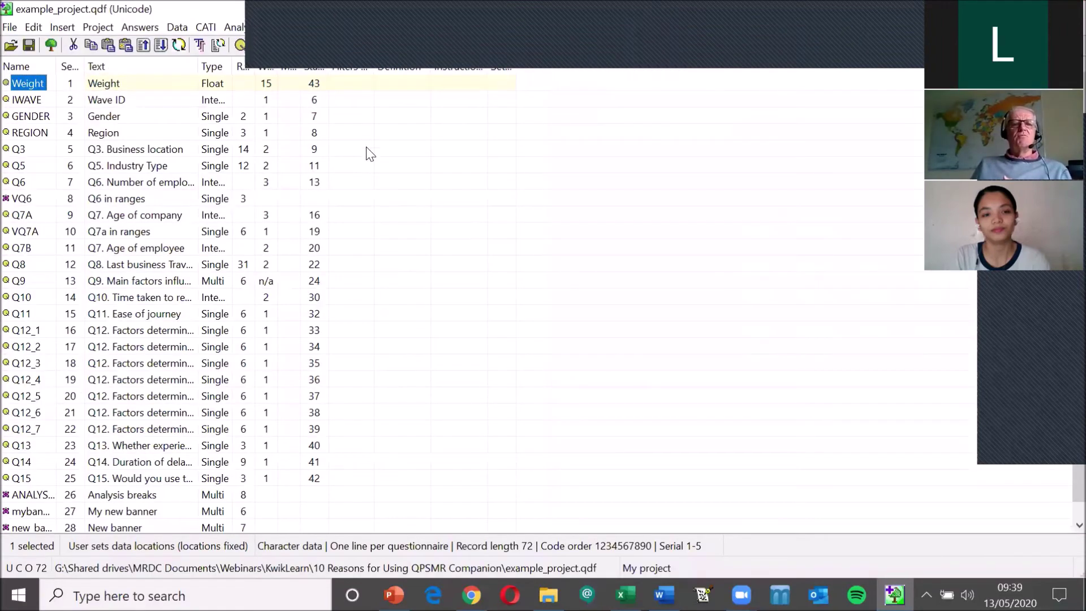
Create a new tables setup file named demo.
click(242, 27)
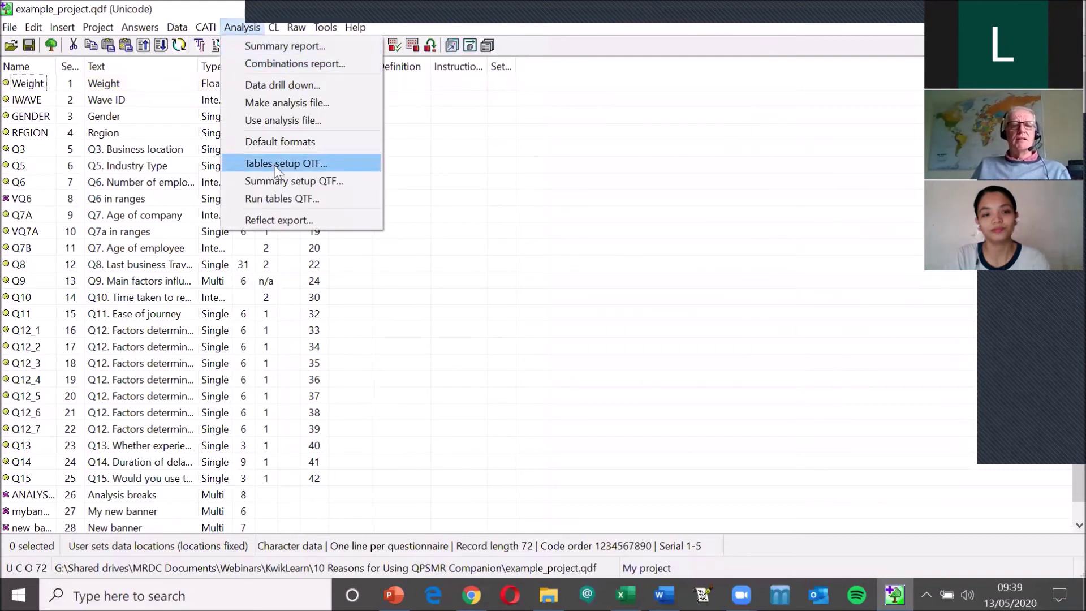
click(275, 164)
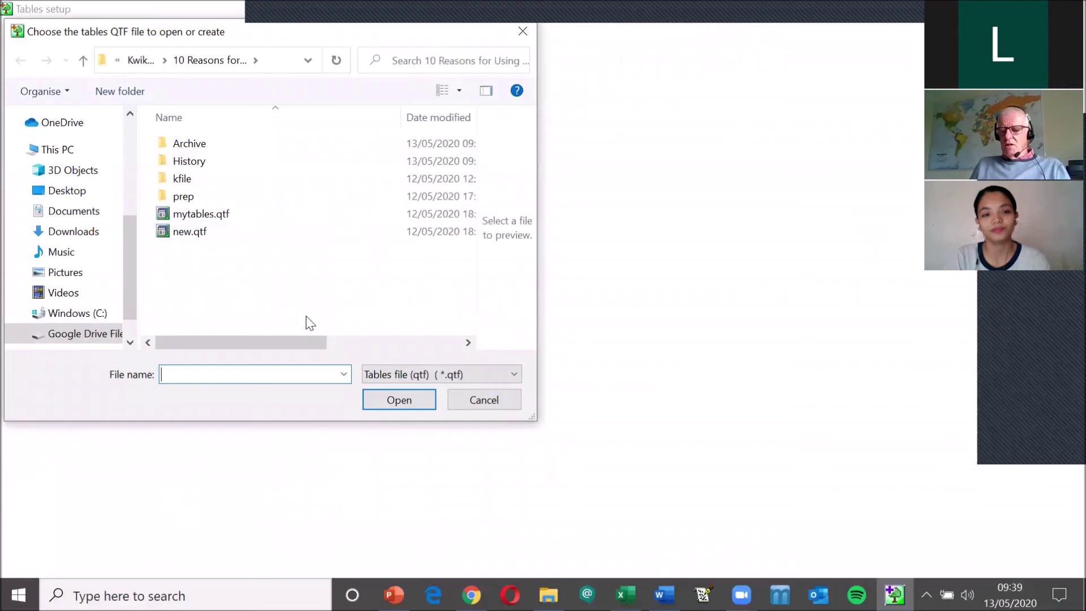
text(demo)
key(Return)
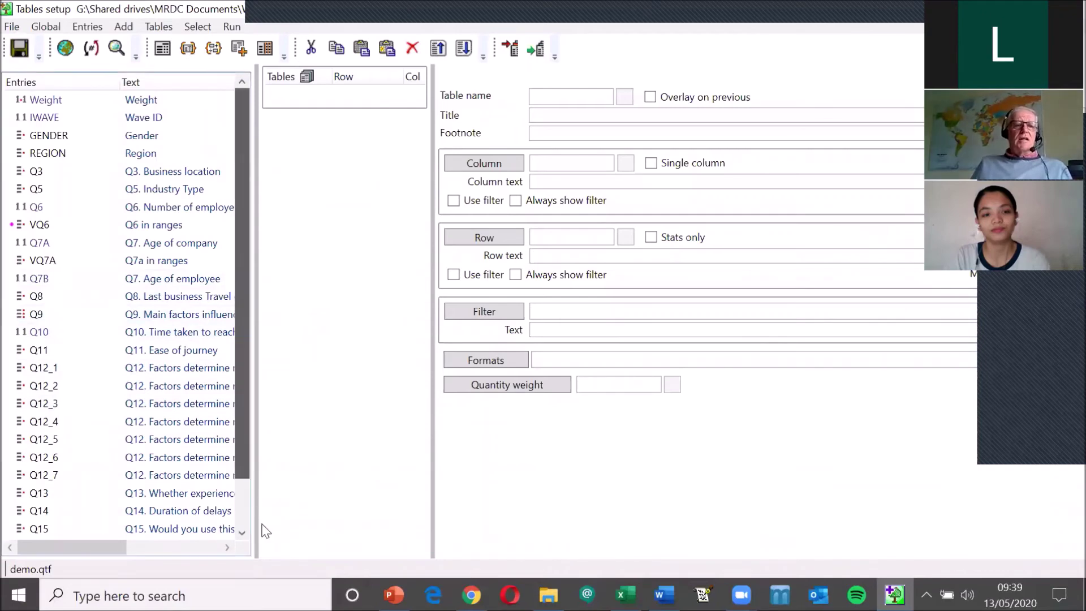
Try to set new_banner as the column without any table selected.
scroll(247, 520, down, 1)
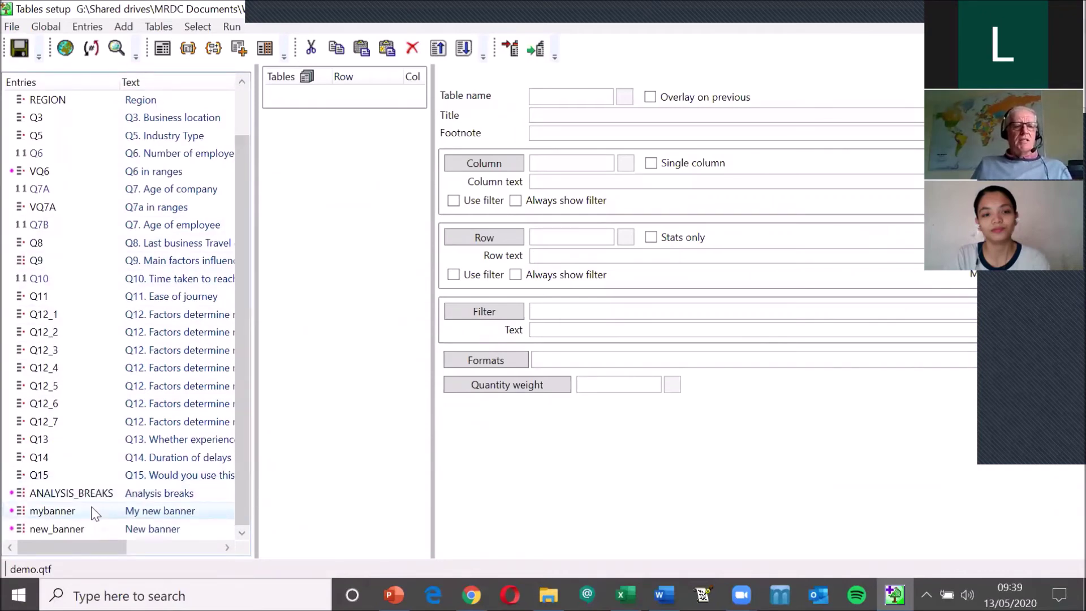
drag(66, 532, 568, 169)
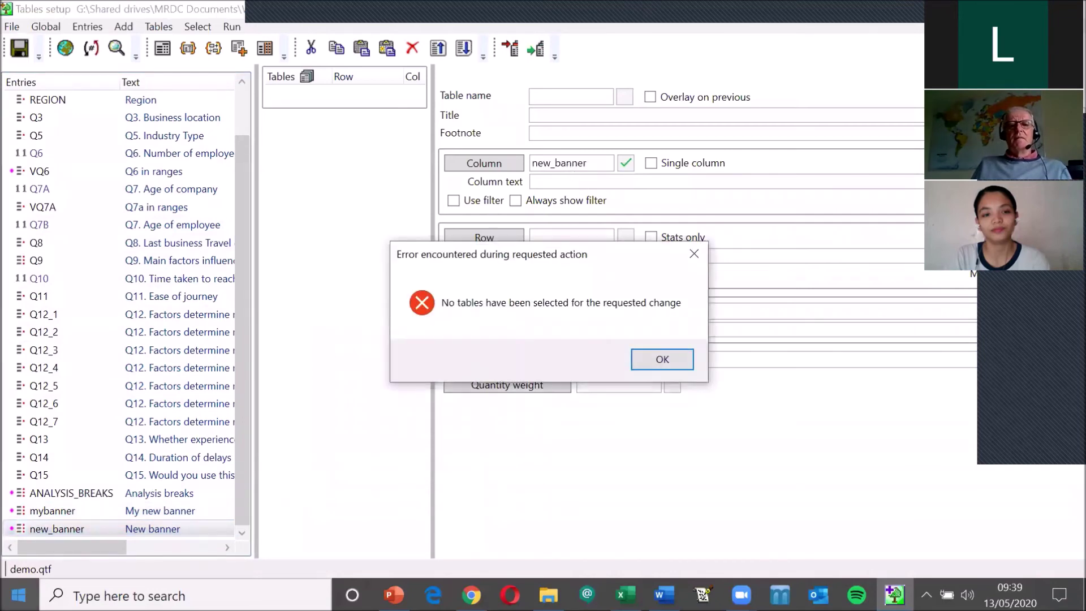
click(663, 360)
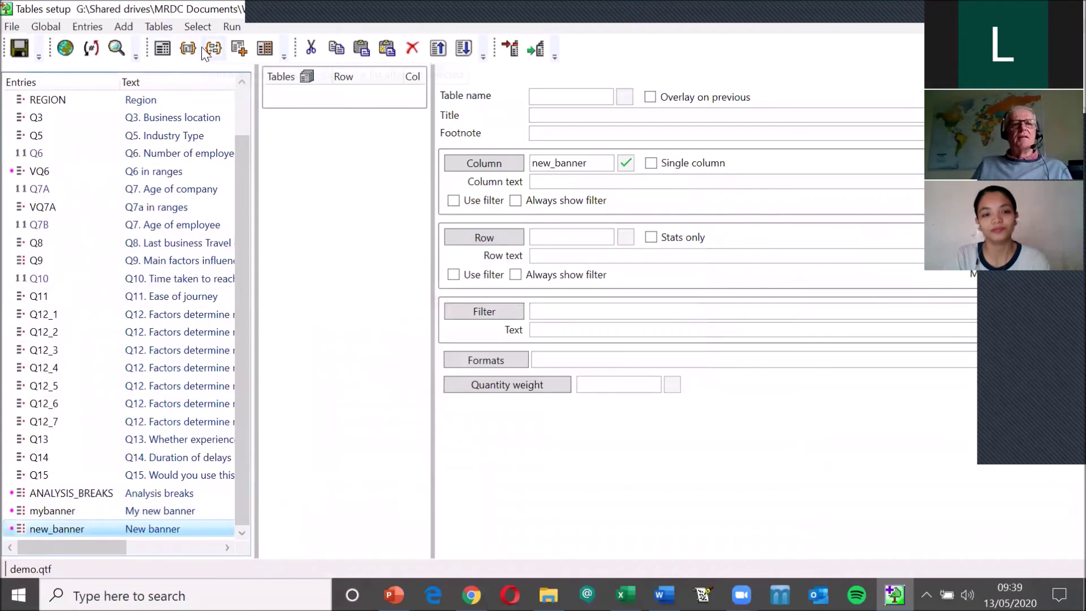
Add standard tables with new_banner as the column and each entry from REGION to Q8 as a row.
click(163, 48)
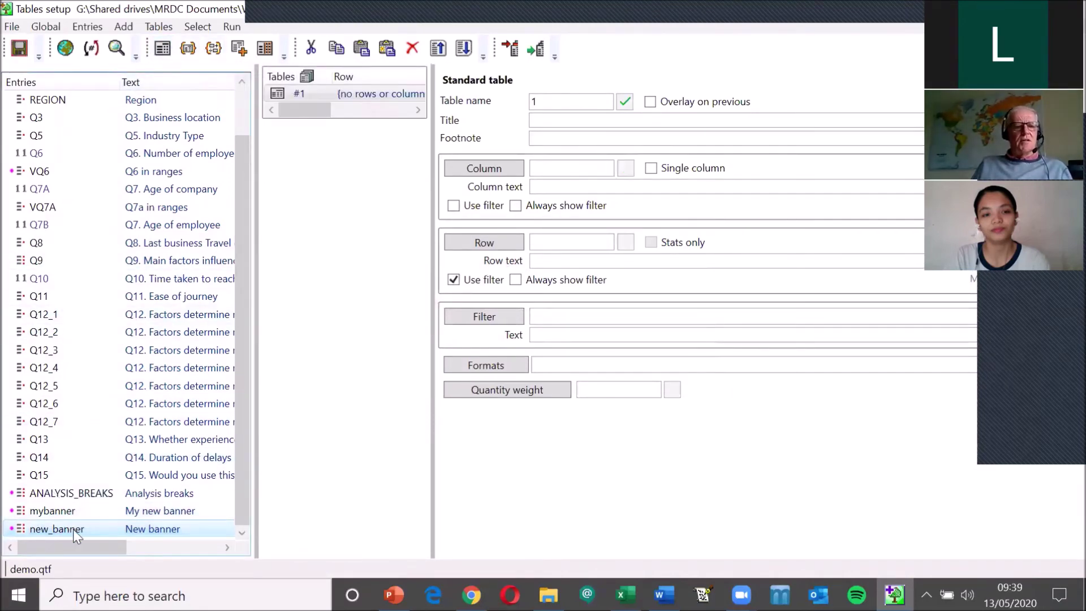
drag(80, 528, 543, 171)
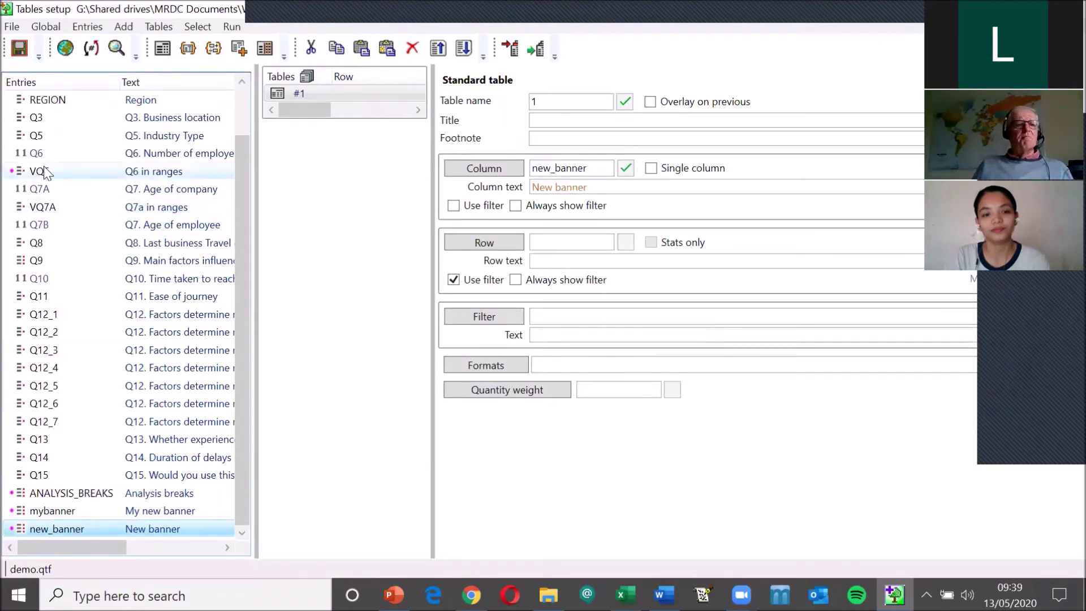
click(36, 102)
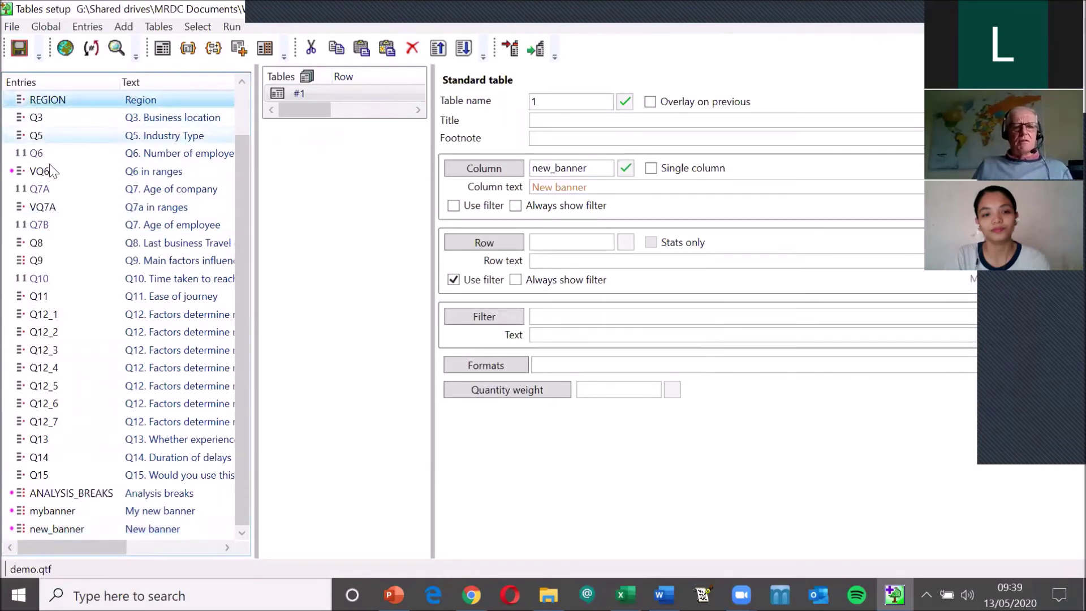
ctrl+click(37, 119)
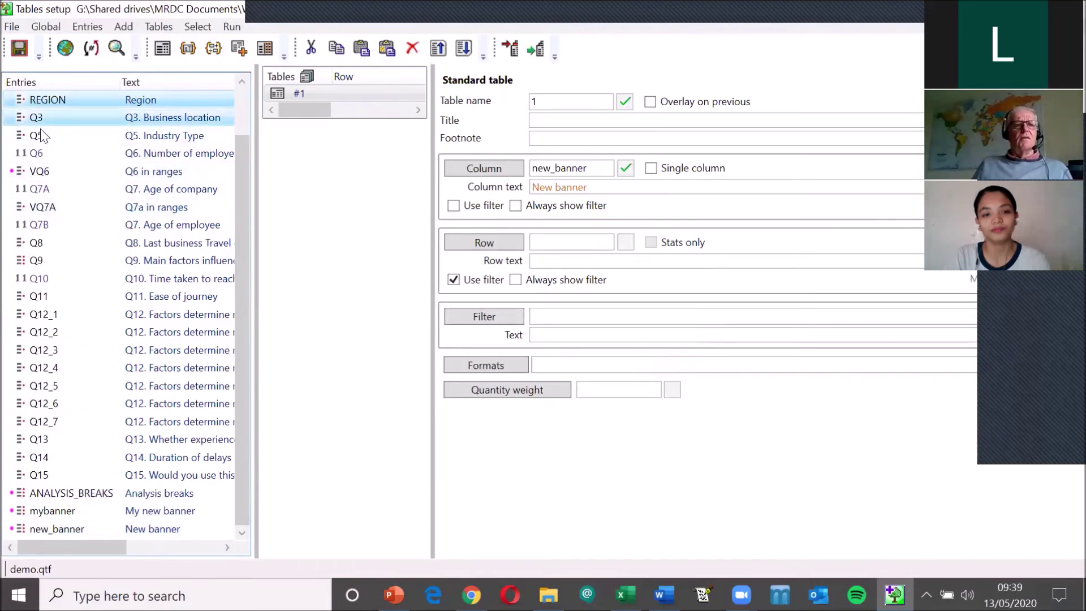
shift+click(41, 135)
shift+click(59, 248)
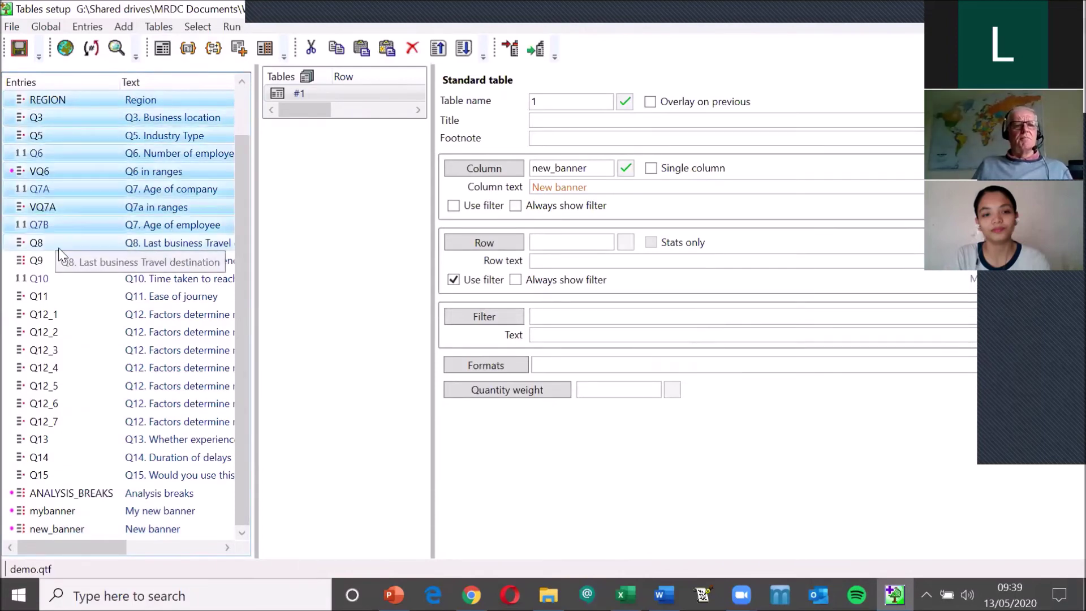
drag(151, 169, 546, 242)
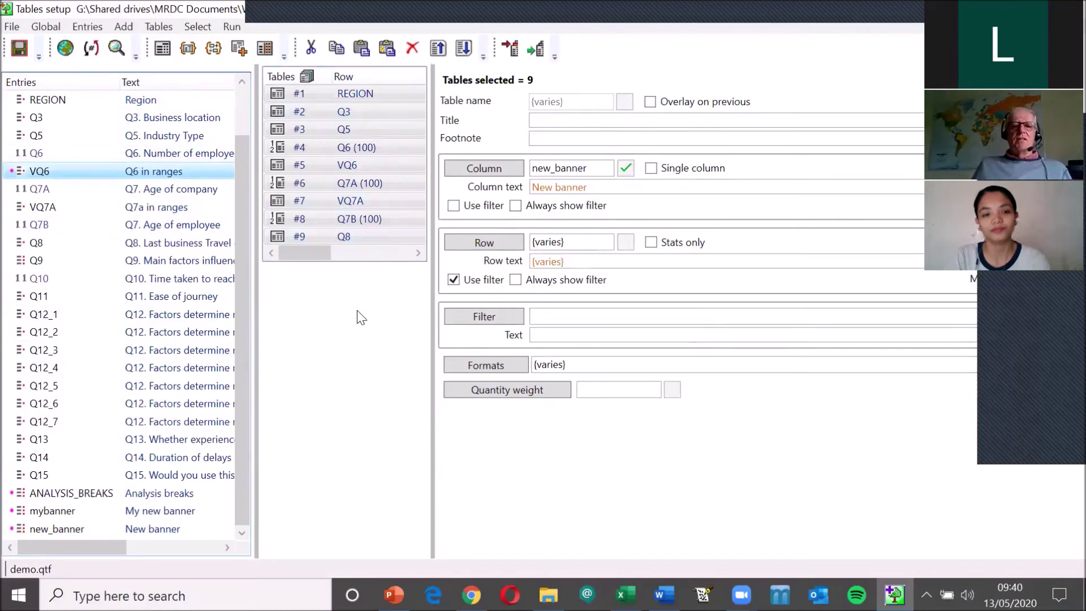
Set the formats of the Q3, Q5 and Q8 tables together to dpr2.
click(303, 133)
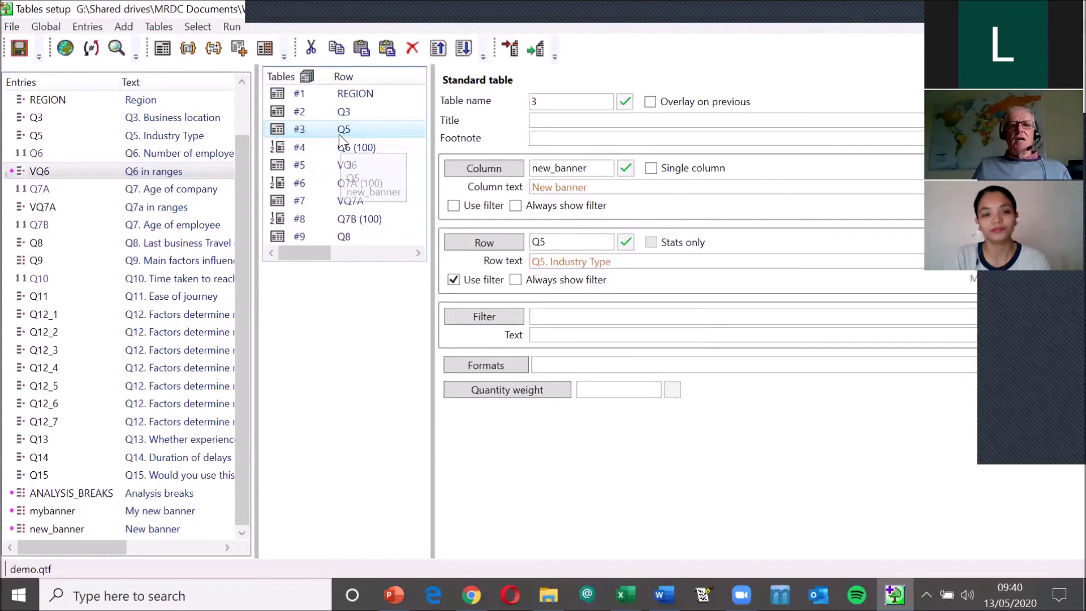
ctrl+click(302, 115)
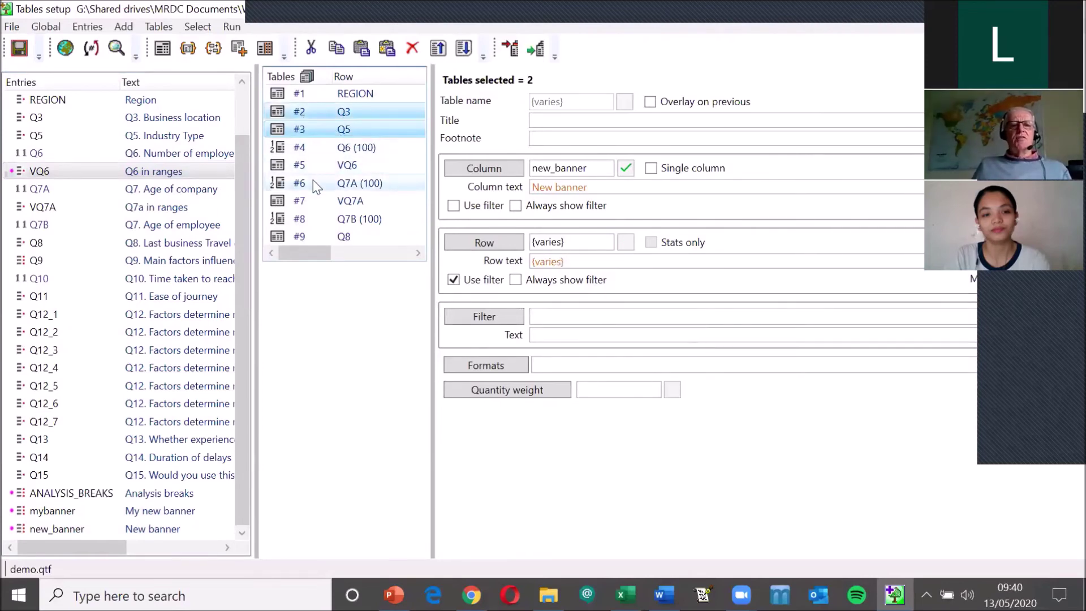
ctrl+click(298, 237)
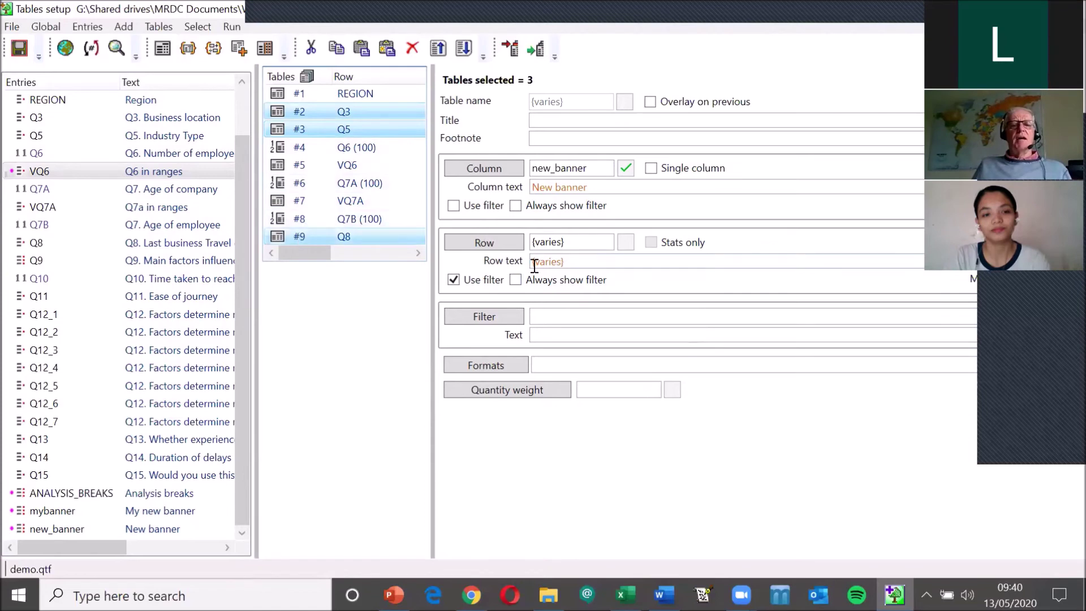
click(579, 364)
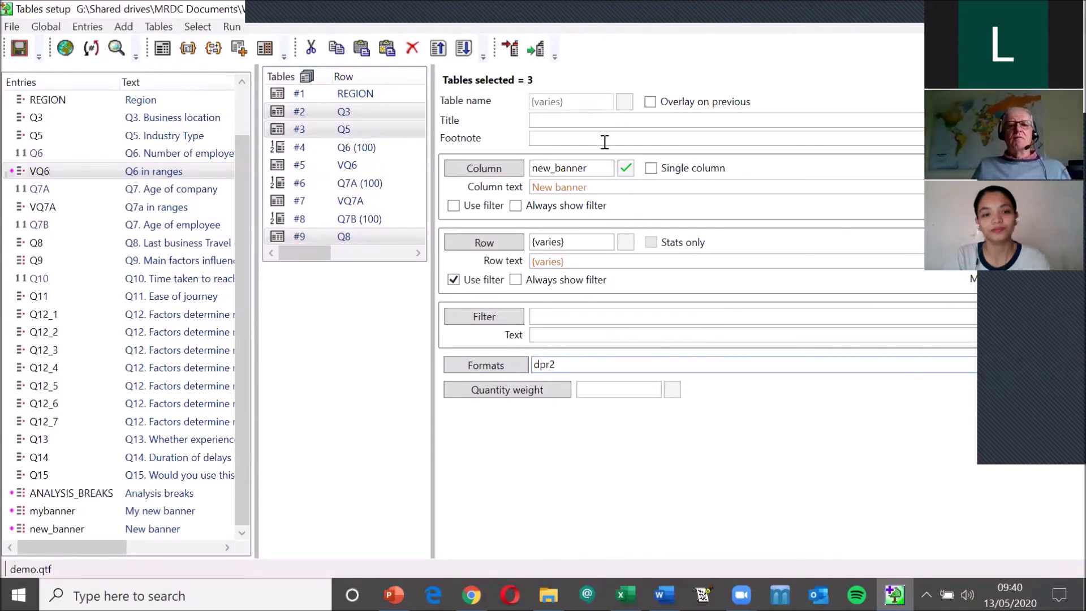
Run the tables with the spreadsheet options set to output a TXT file as well as the spreadsheet.
click(536, 49)
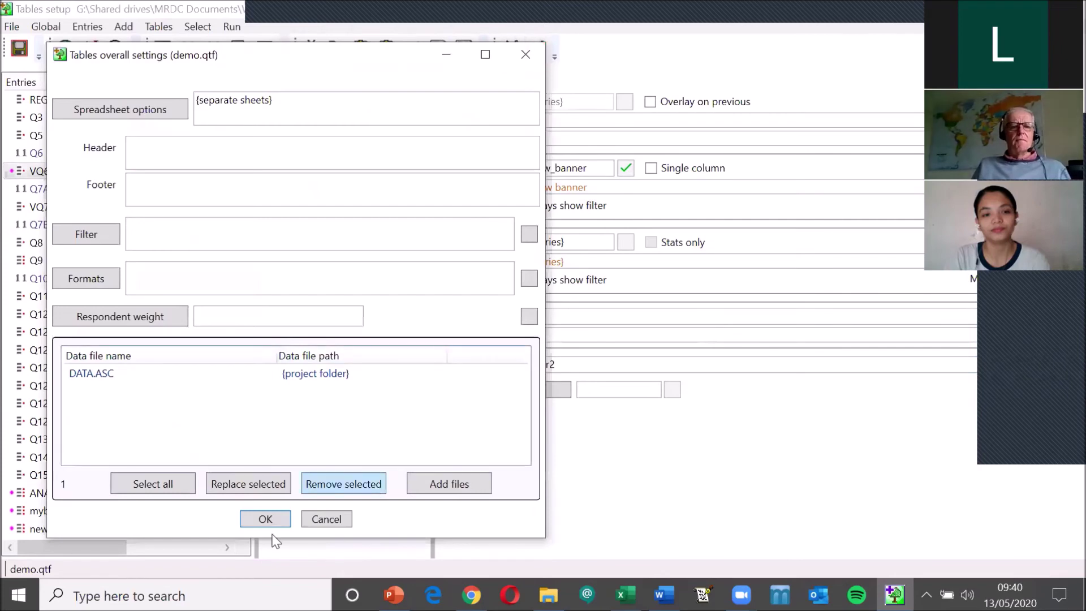
click(116, 110)
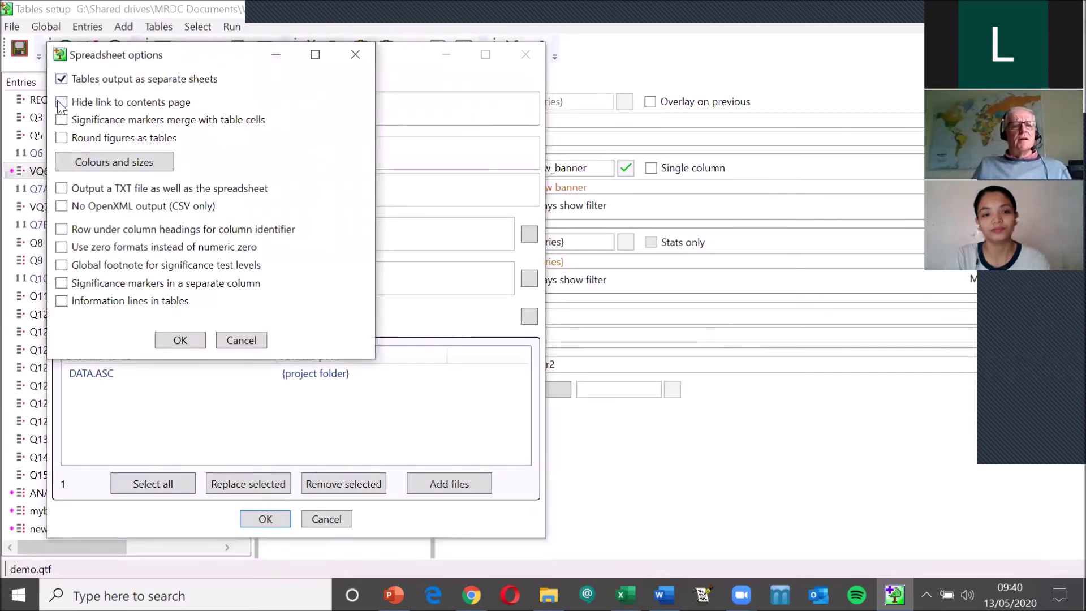
click(63, 189)
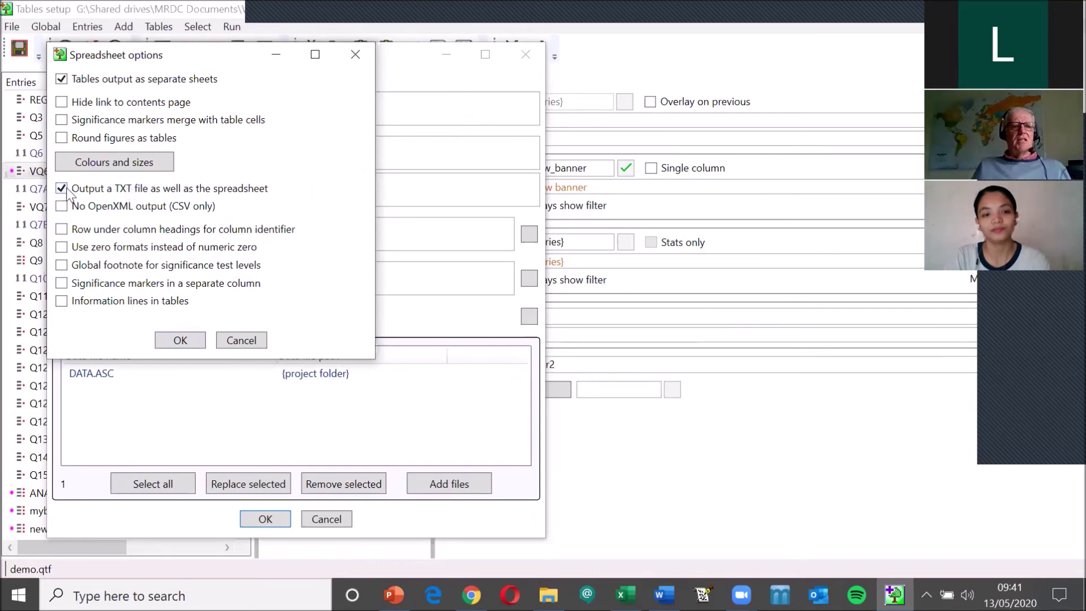
click(177, 339)
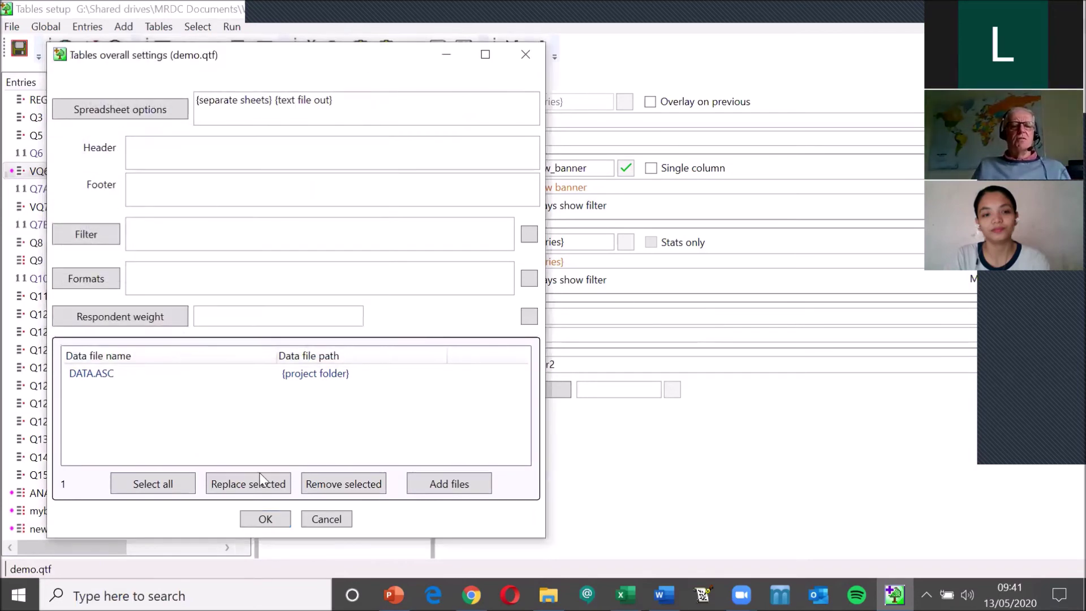
click(264, 518)
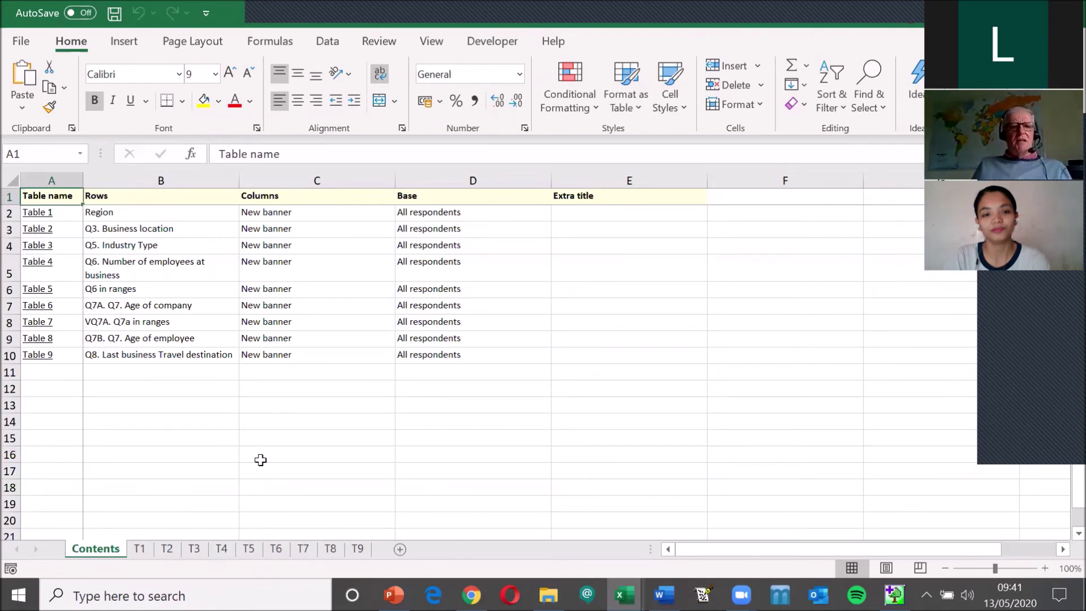
Examine Tables 1, 2, 6, 8, 7 and 9 in the output workbook and return to the Contents sheet.
click(37, 215)
key(ctrl+Page_Down)
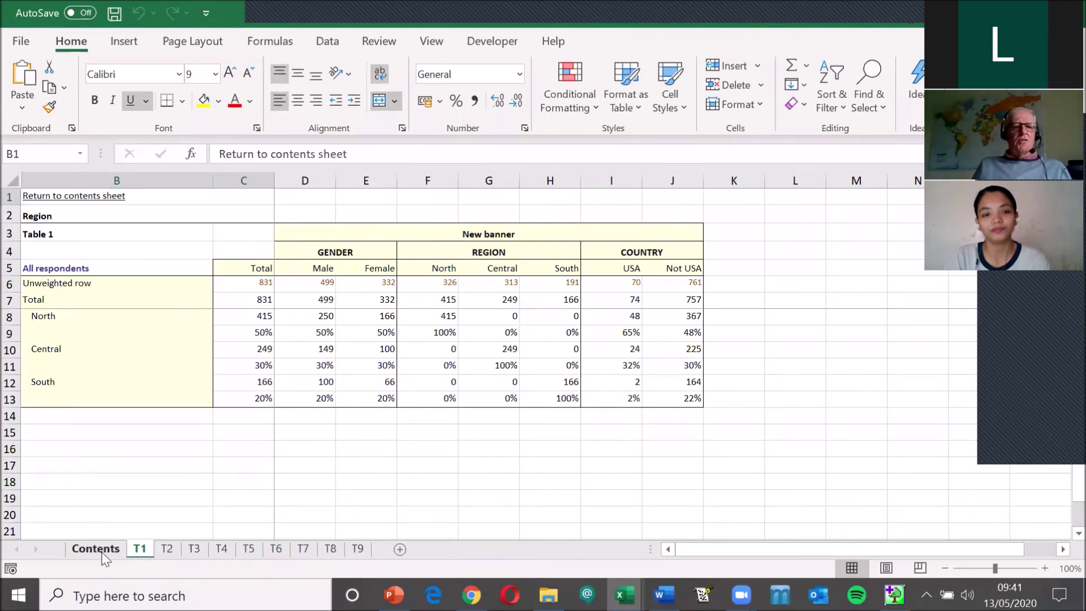
click(94, 548)
click(49, 230)
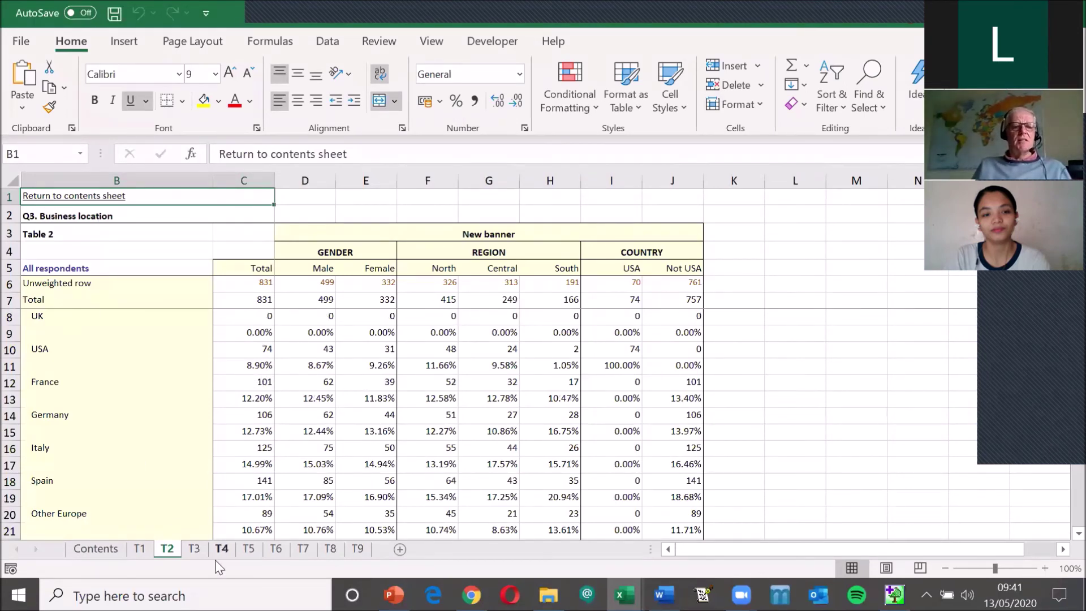
click(275, 548)
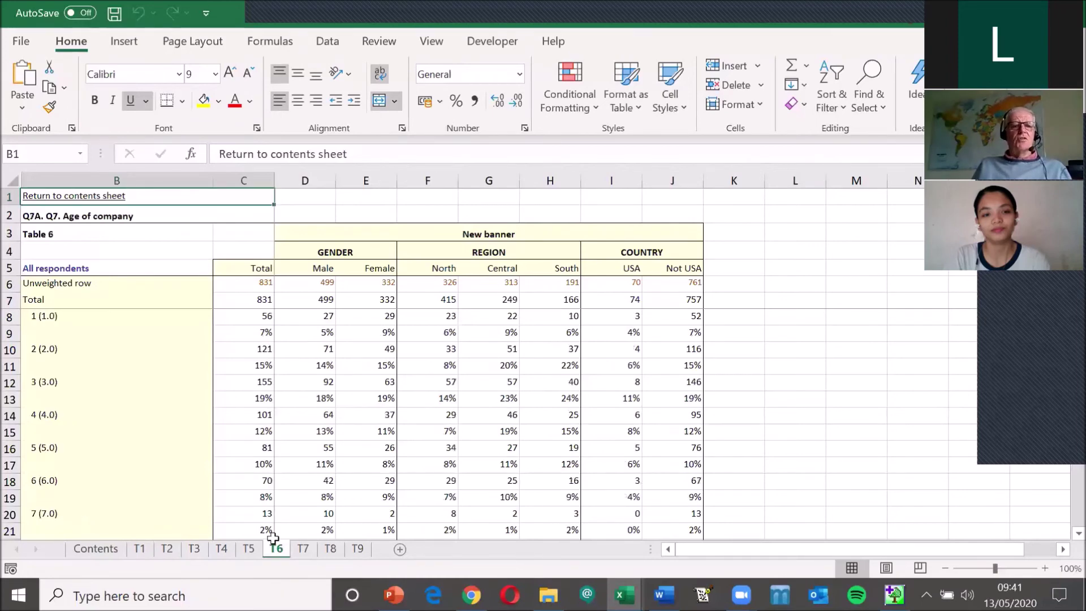
click(330, 549)
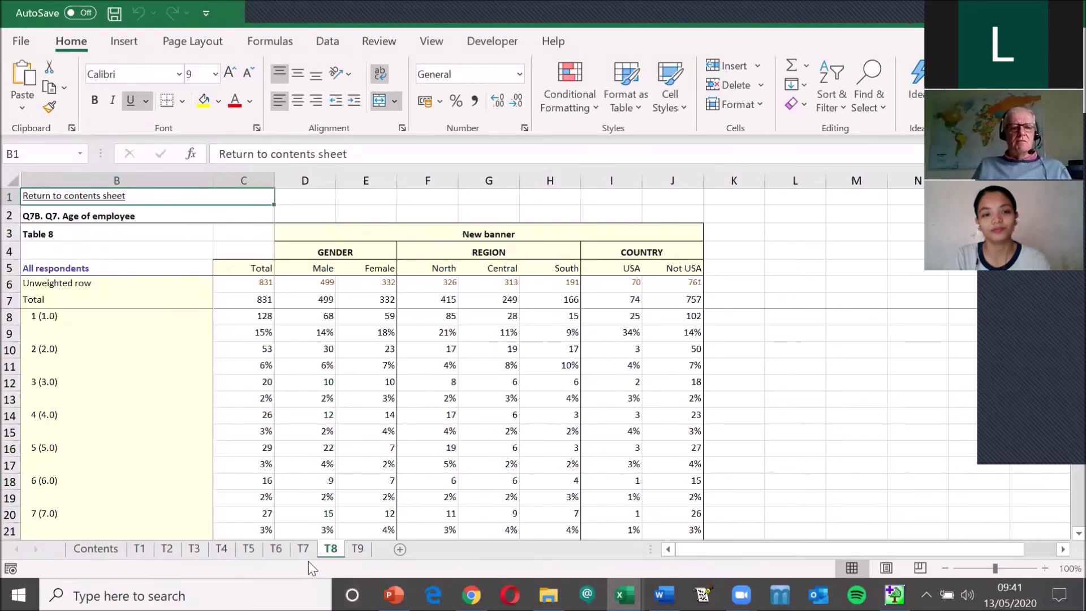
click(303, 549)
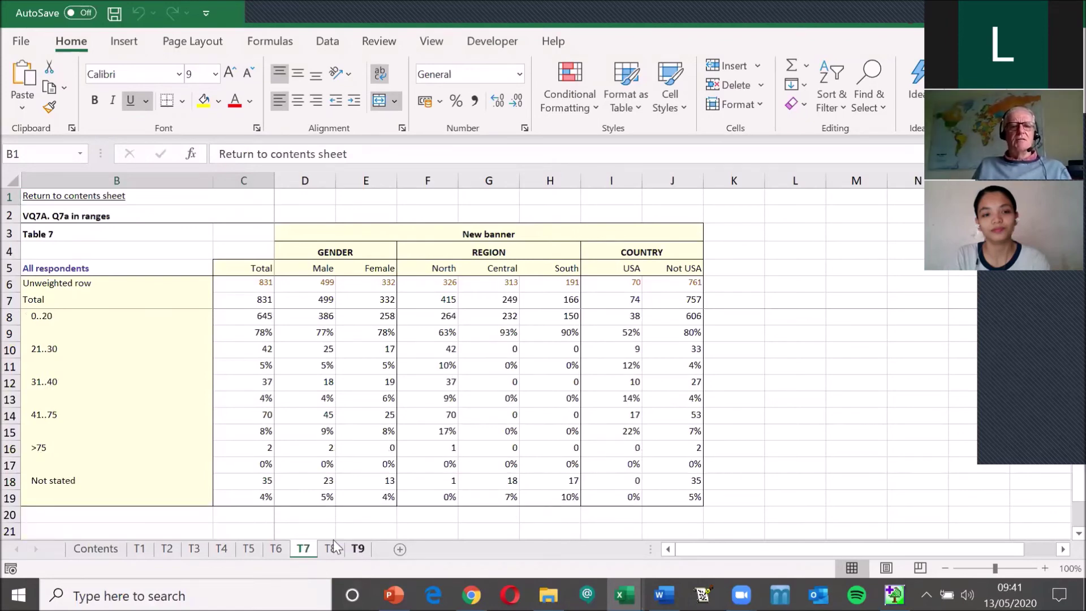
click(353, 548)
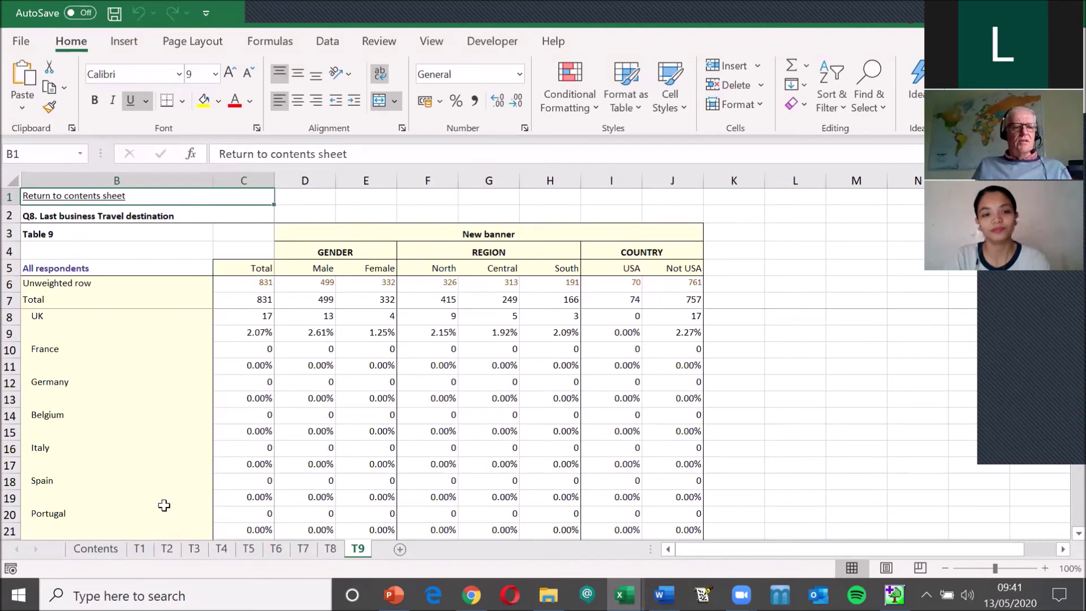
click(99, 548)
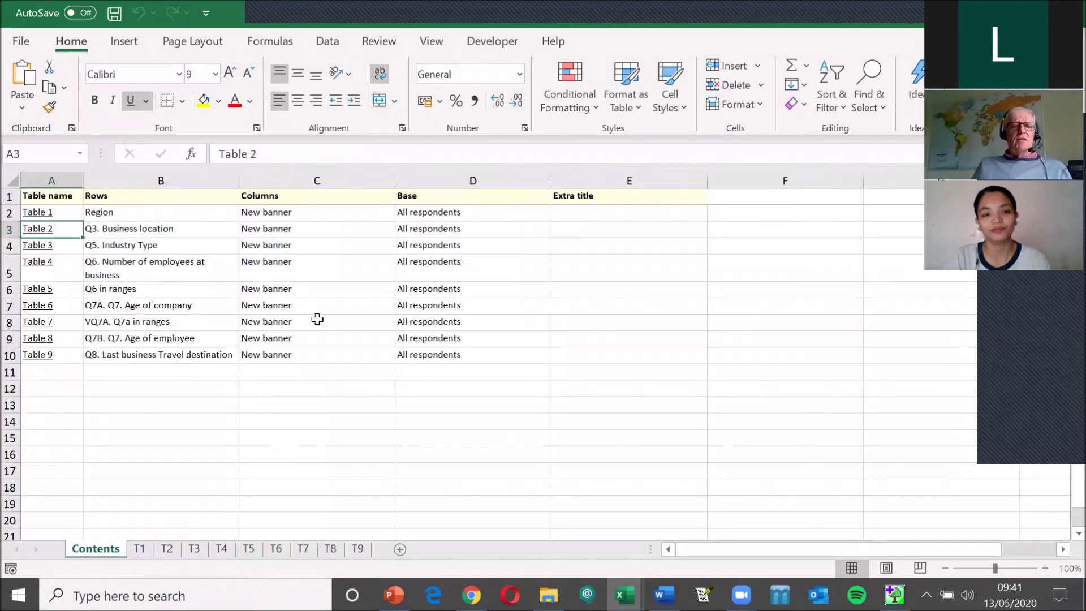
Switch to File Explorer, sort the project folder by date modified, and open demo Tables.xlsx.
mouse_move(548, 594)
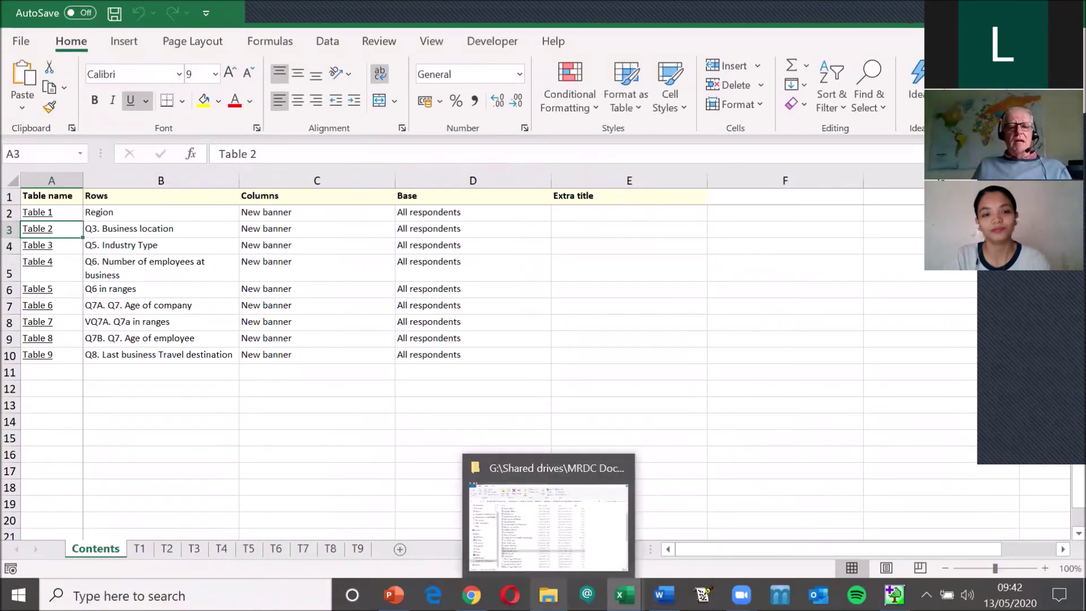
click(548, 526)
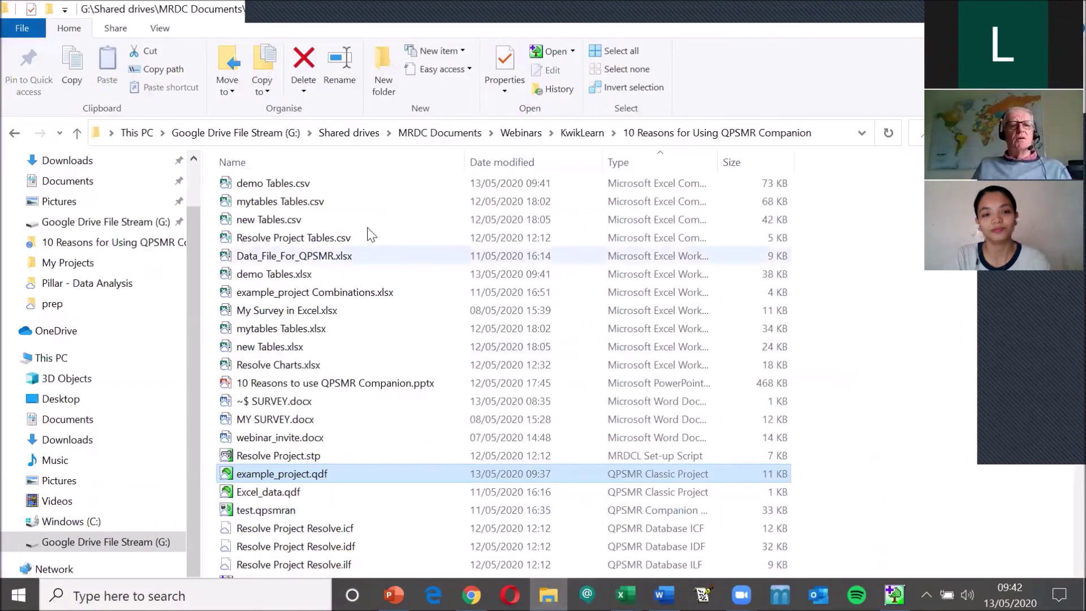
scroll(362, 229, up, 1)
scroll(362, 238, up, 1)
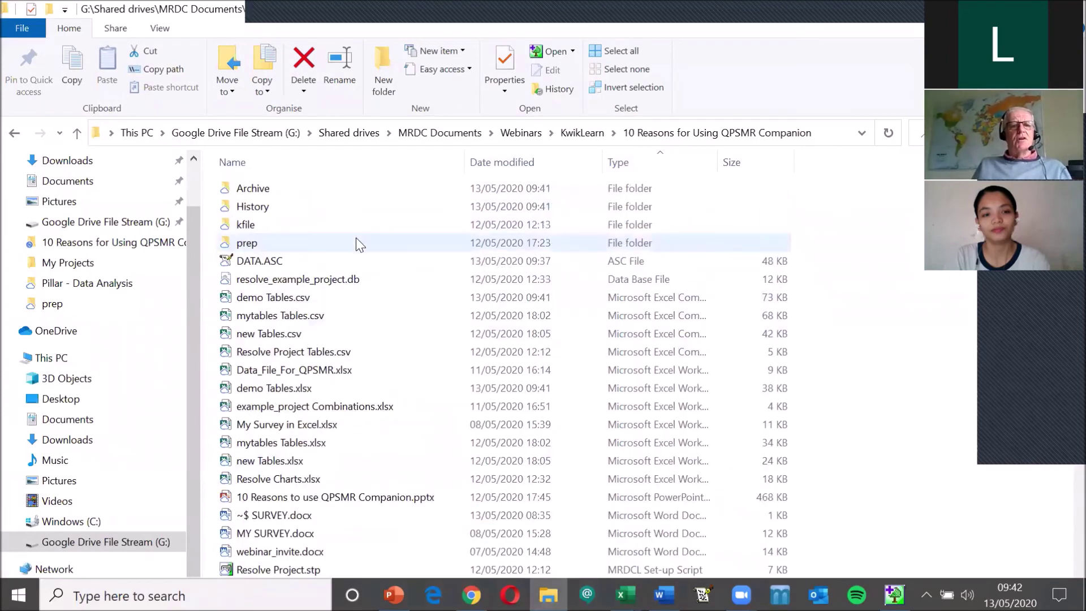
click(523, 162)
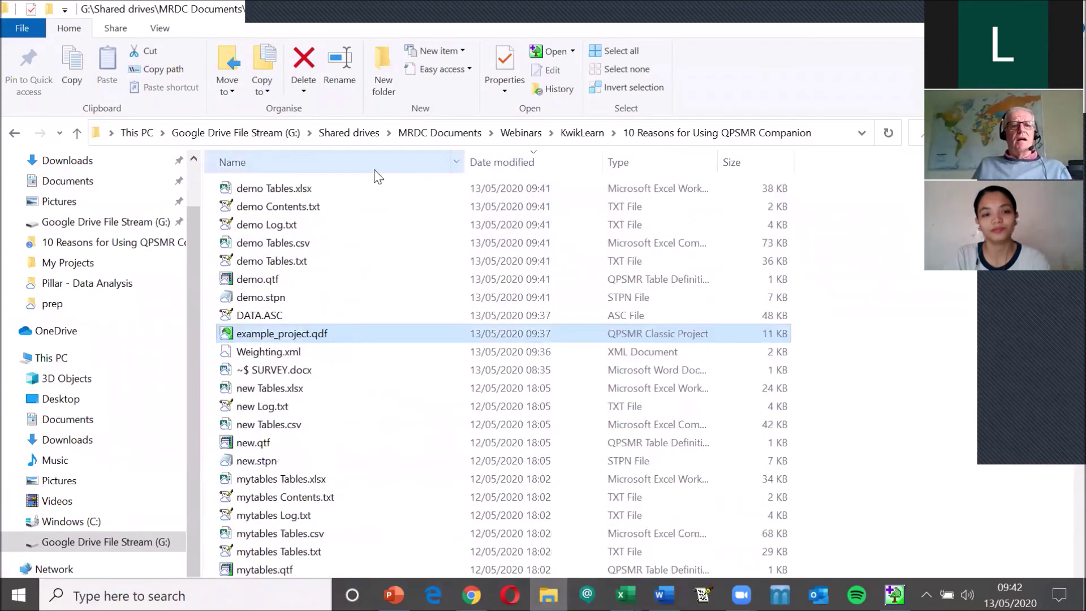
click(272, 192)
double_click(271, 187)
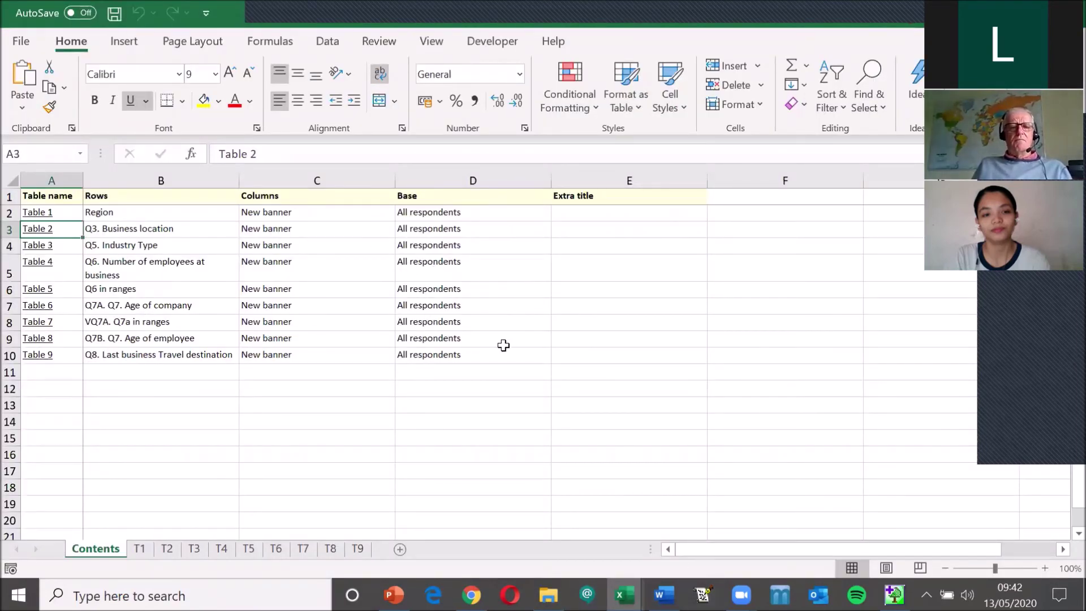
Open demo Tables.txt from the project folder, look through its first tables, and close it.
key(alt+Tab)
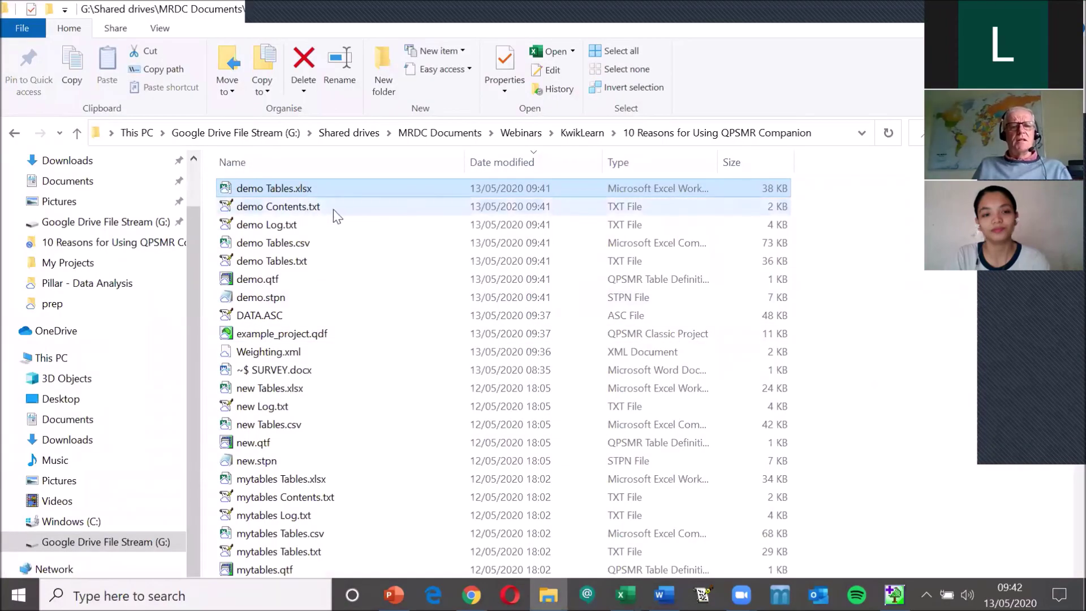
double_click(304, 260)
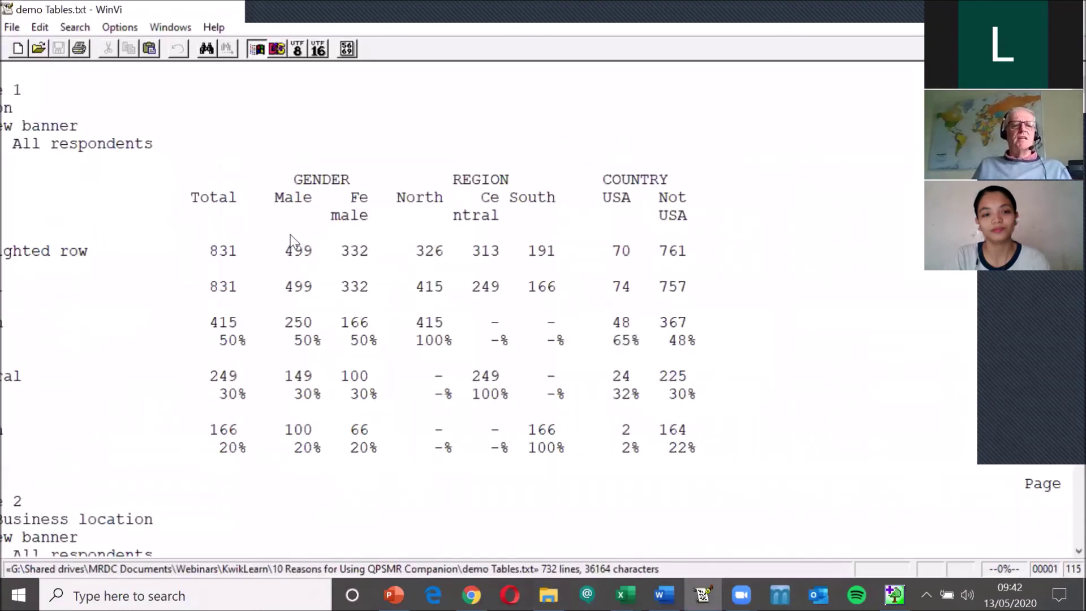
scroll(347, 258, down, 5)
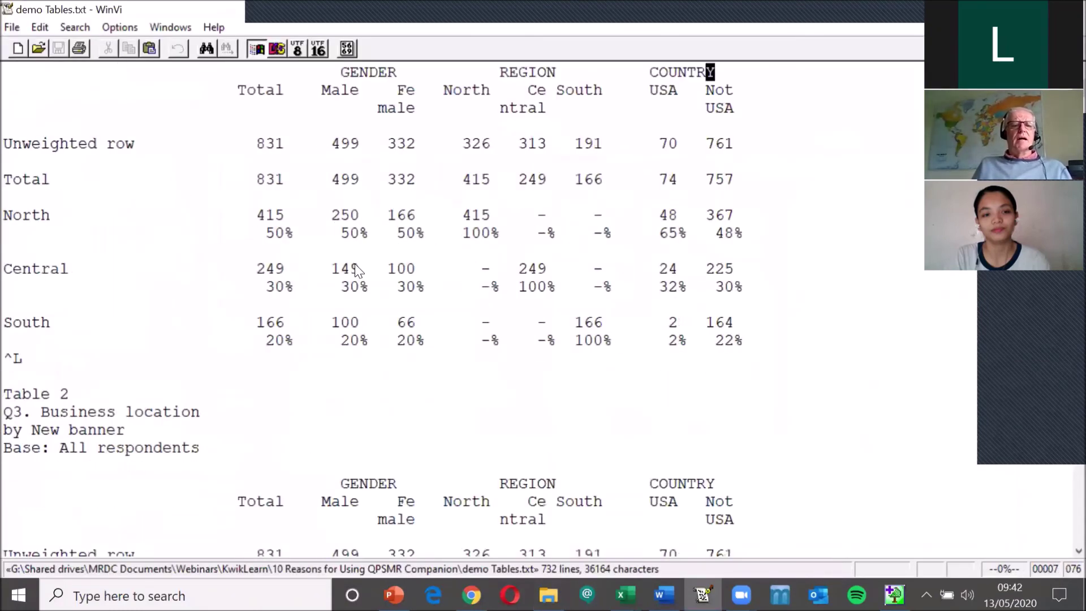
scroll(355, 264, down, 5)
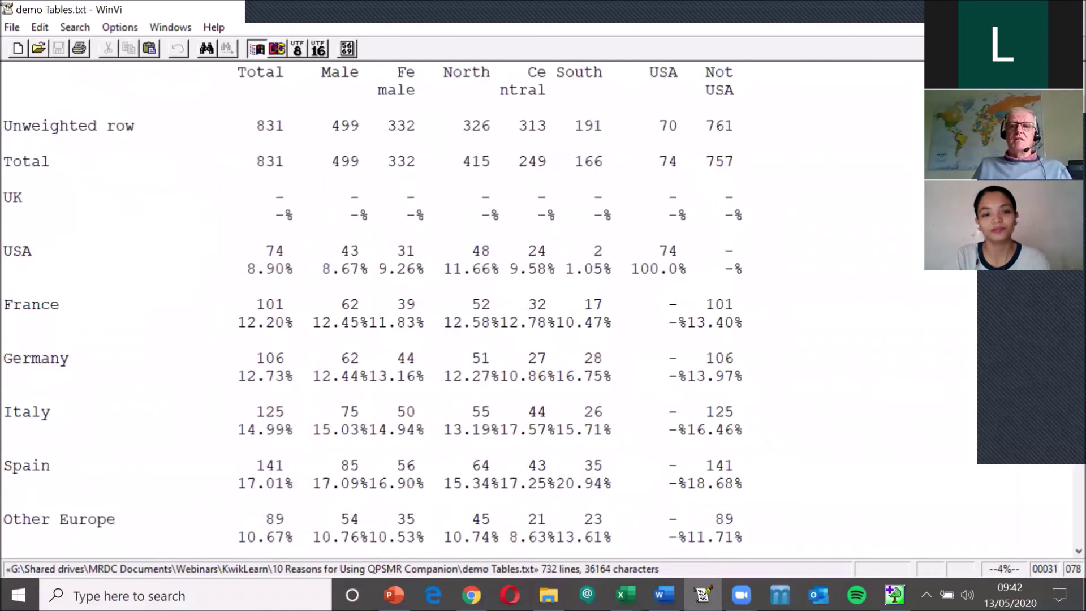
click(1074, 9)
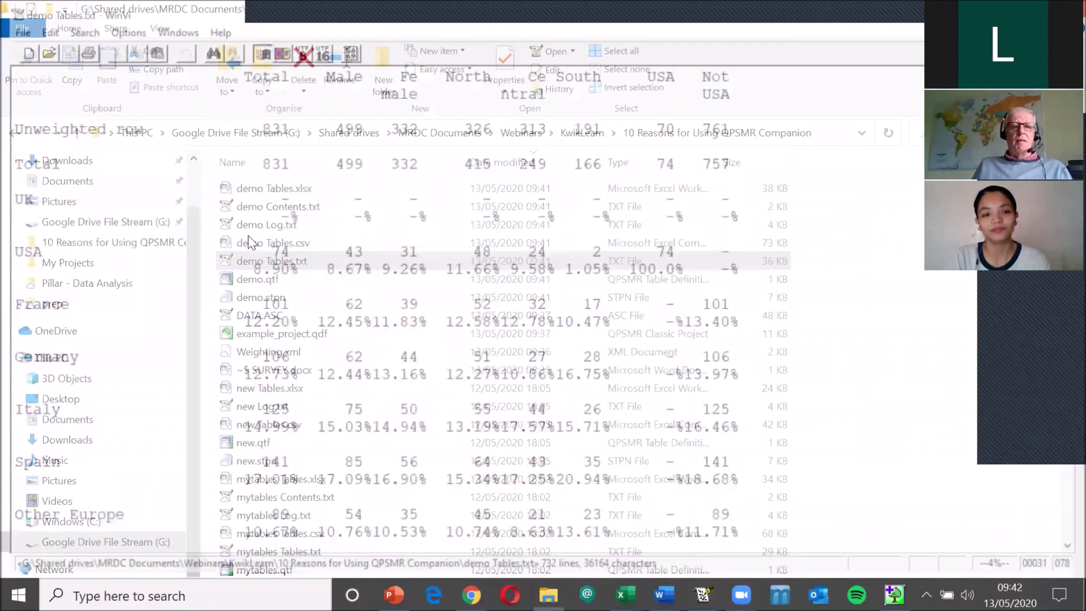
Close the demo Tables workbook in Excel and return to the QPSMR Companion tables setup.
key(alt+Tab)
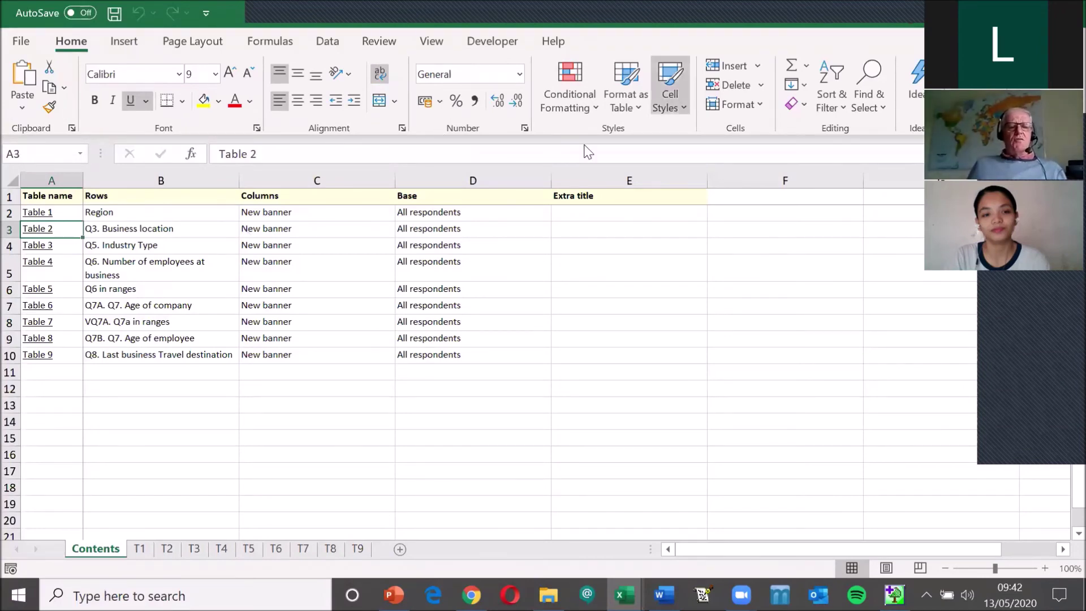
key(alt+Tab)
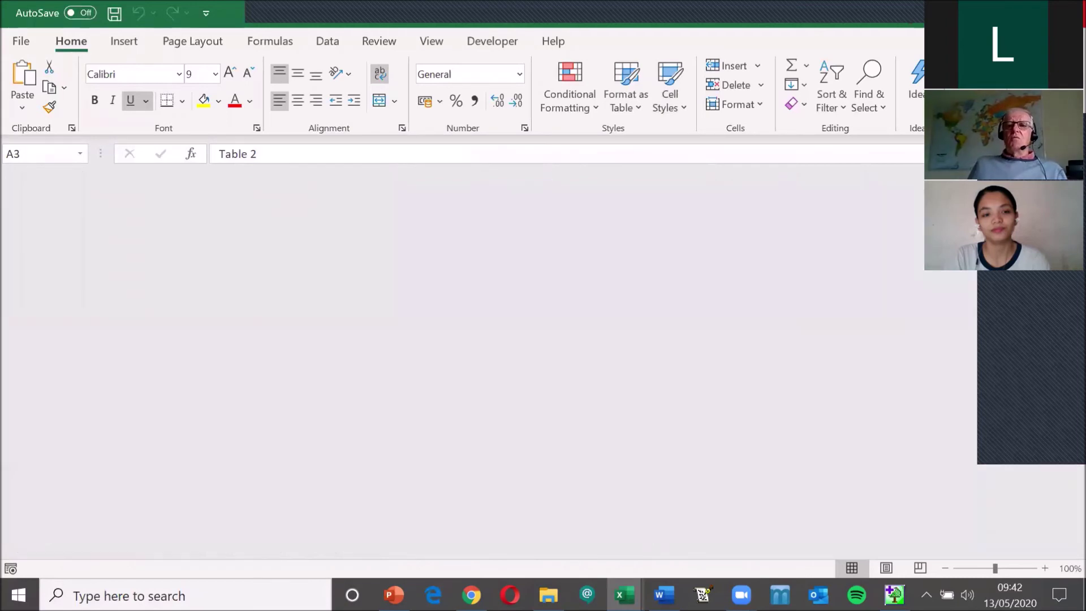
key(alt+Tab)
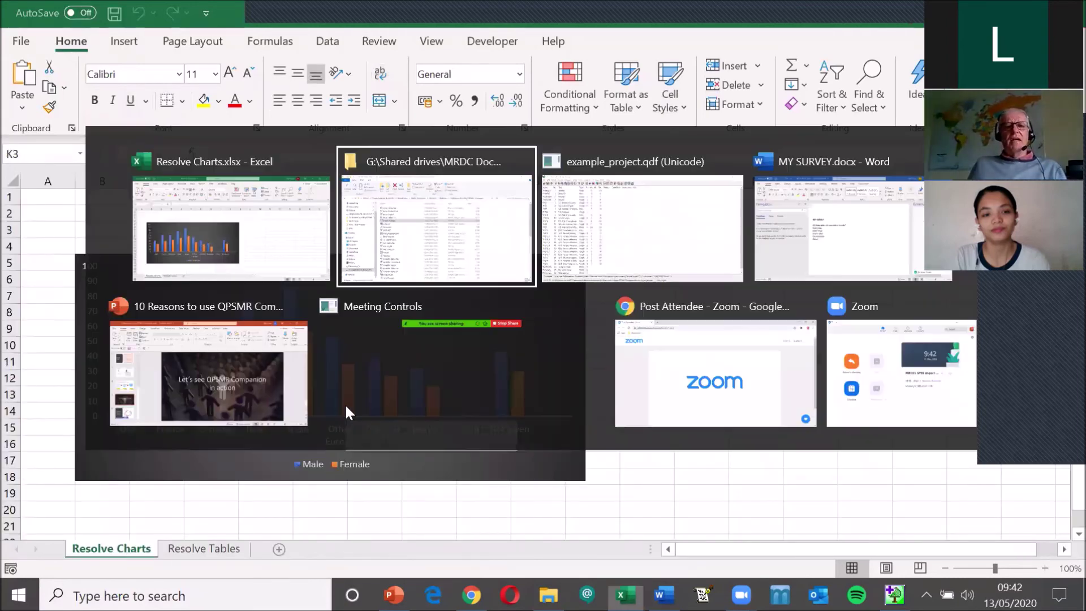
key(alt+Tab)
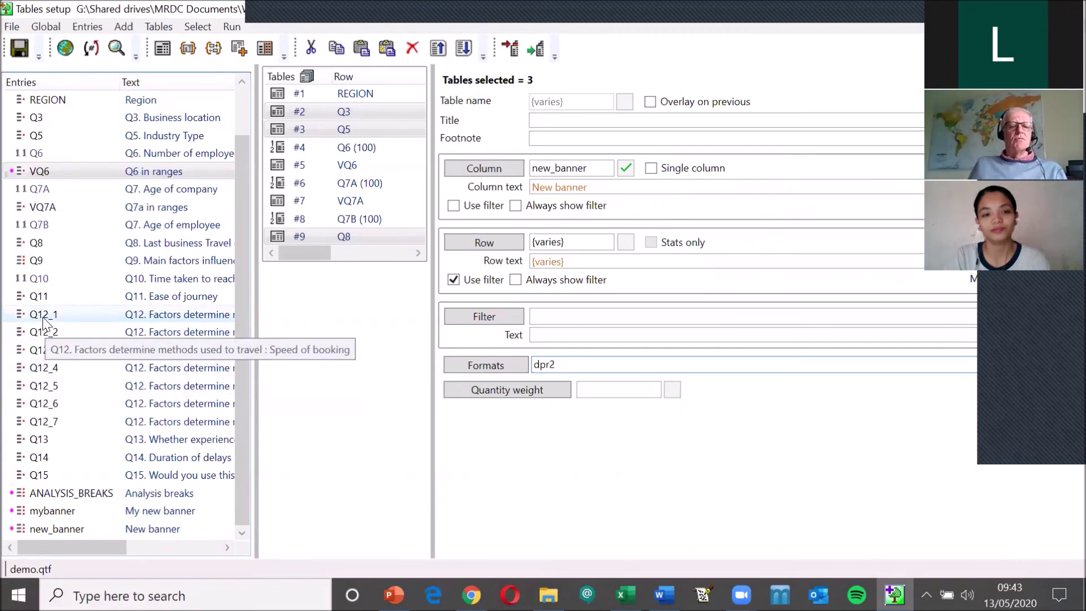
Add a grid table with Q12 as its row and run the tables again.
click(264, 49)
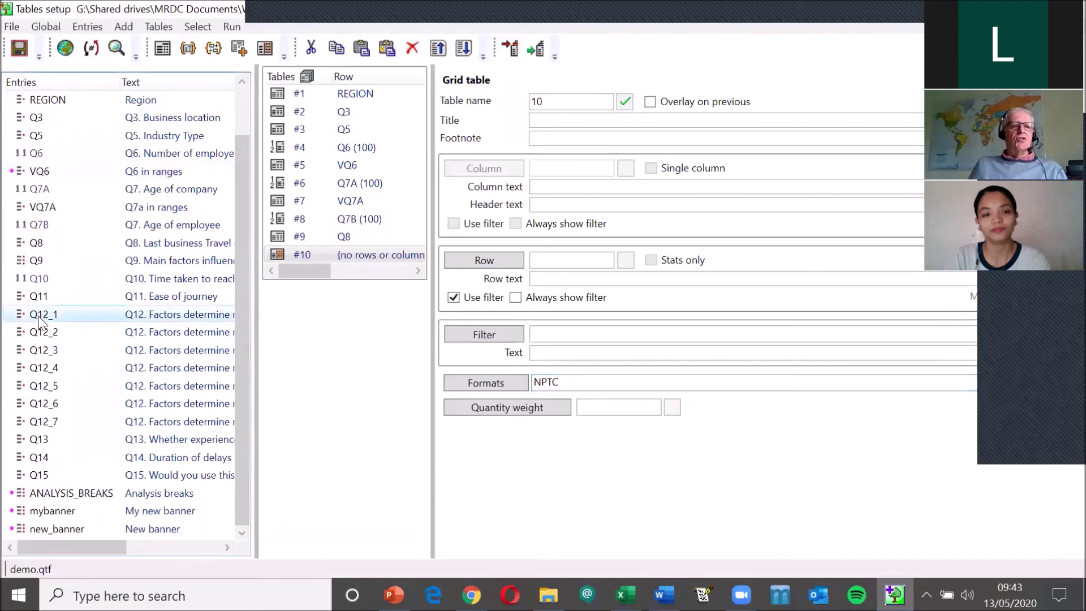
drag(39, 316, 551, 259)
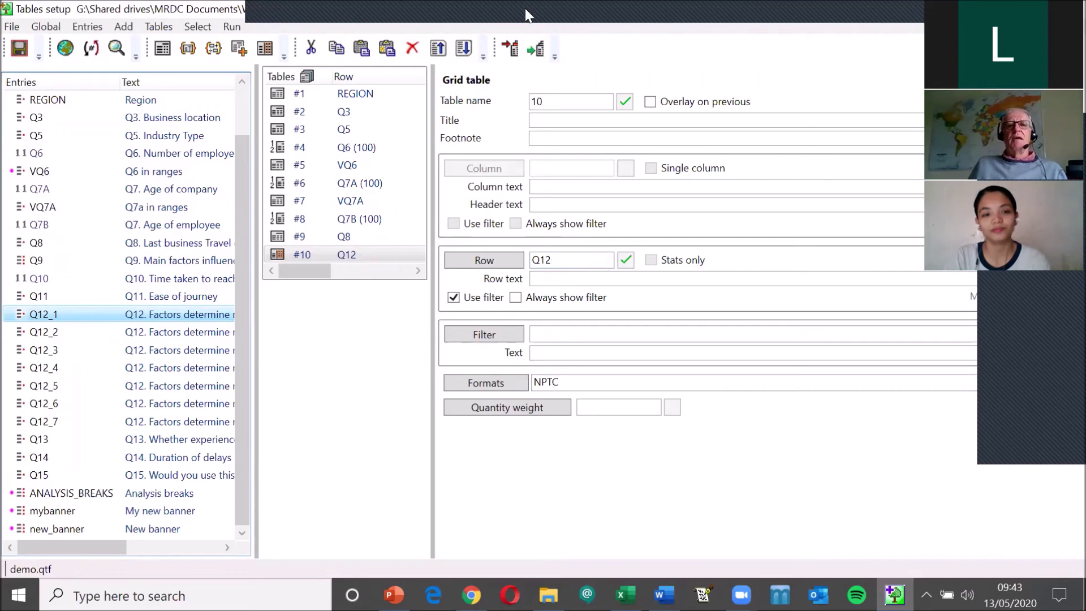
click(534, 49)
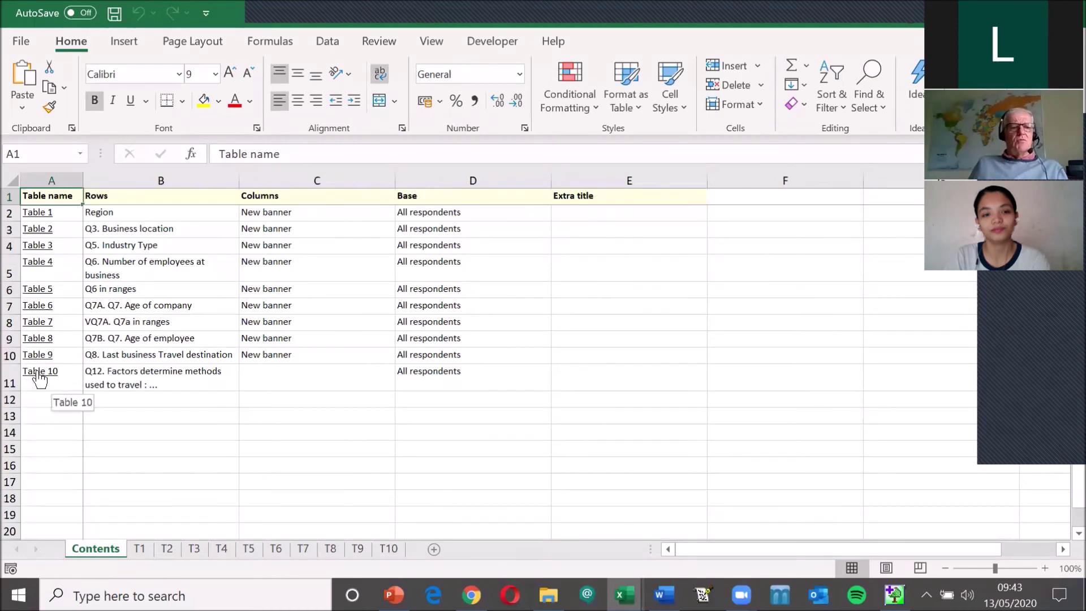
Open Table 10 from the contents sheet and examine its mean scores and significance letters.
click(40, 376)
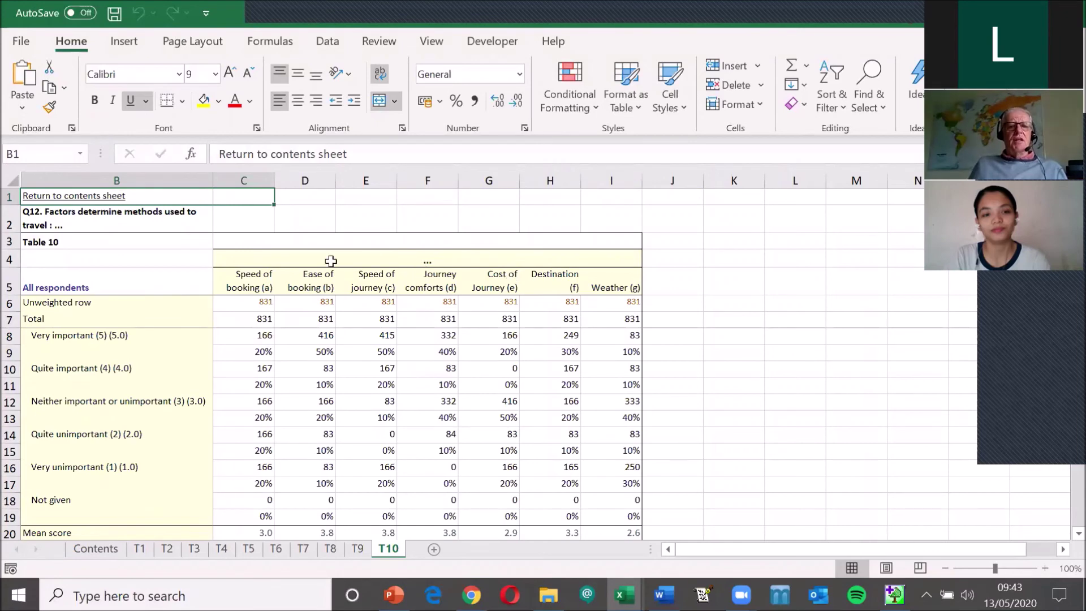
scroll(365, 308, down, 2)
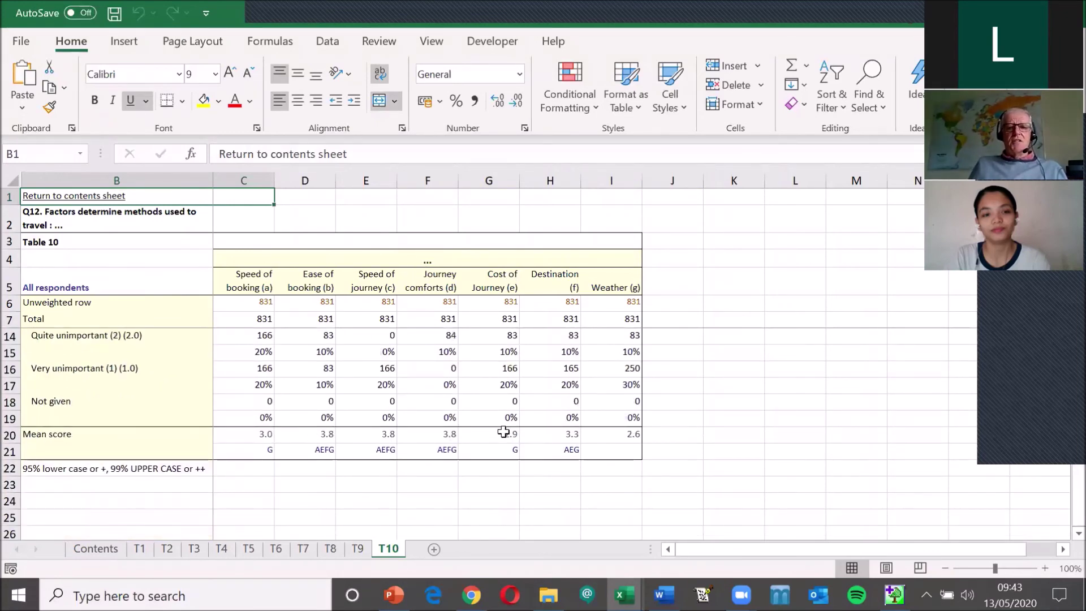
Look over Table 10 once more, close the tables workbook, and switch back to the example_project window in QPSMR Companion.
scroll(503, 432, up, 2)
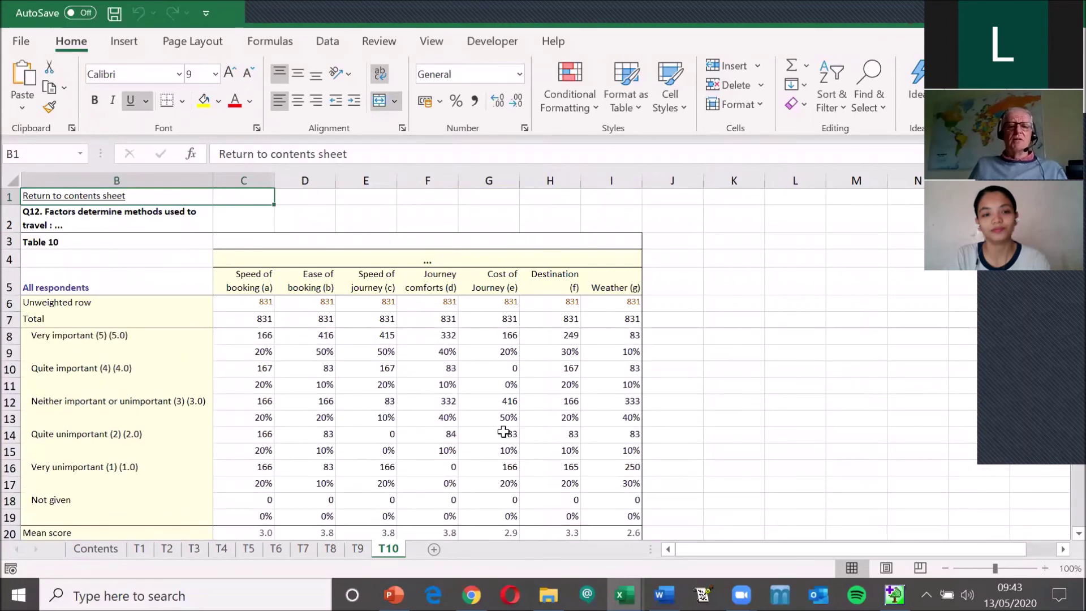
scroll(501, 433, down, 2)
scroll(495, 413, up, 2)
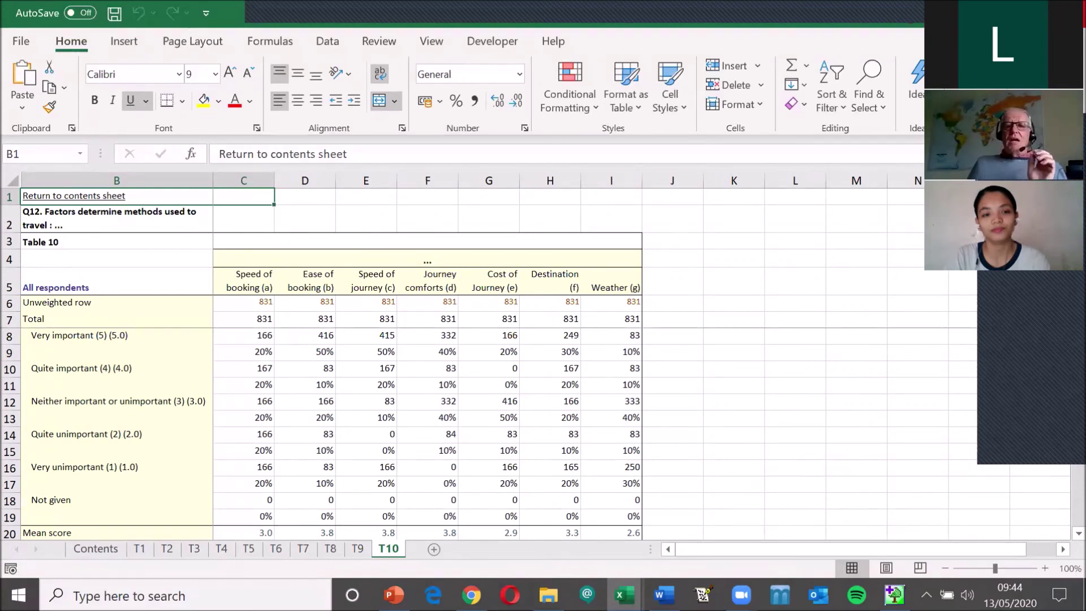
click(1069, 13)
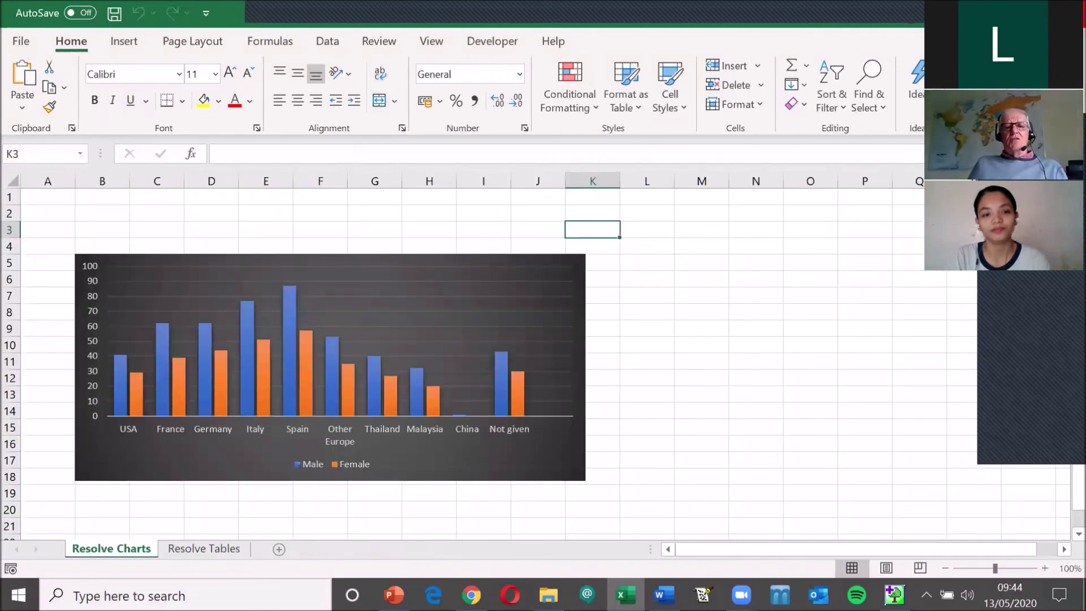
key(alt+Tab)
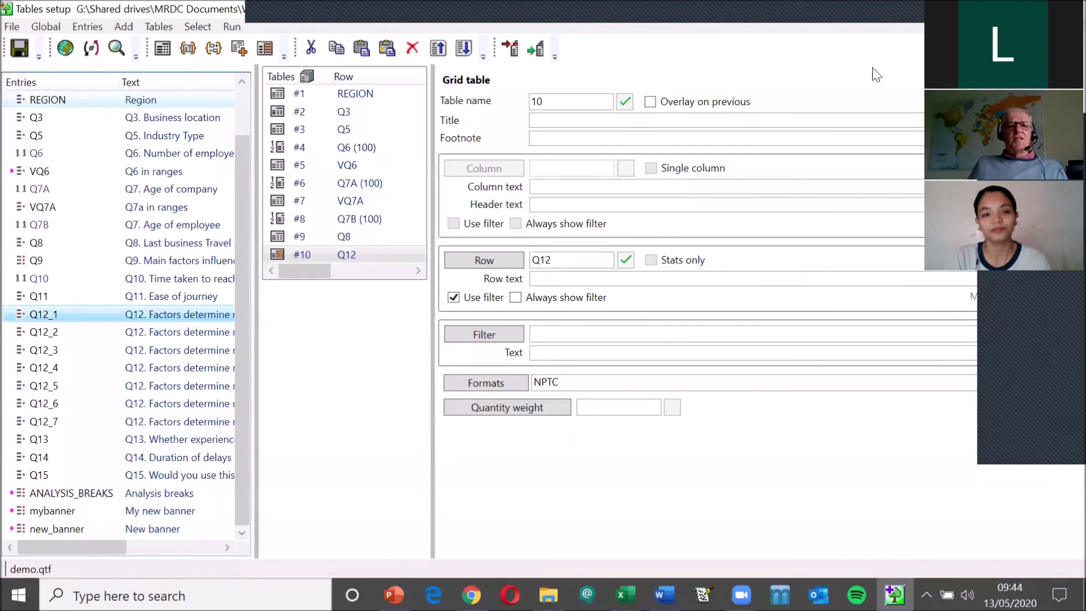
key(alt+Tab)
Run the data summary report, view the answer counts for Q5, Q12_1 and Q12_2, and close it.
click(177, 27)
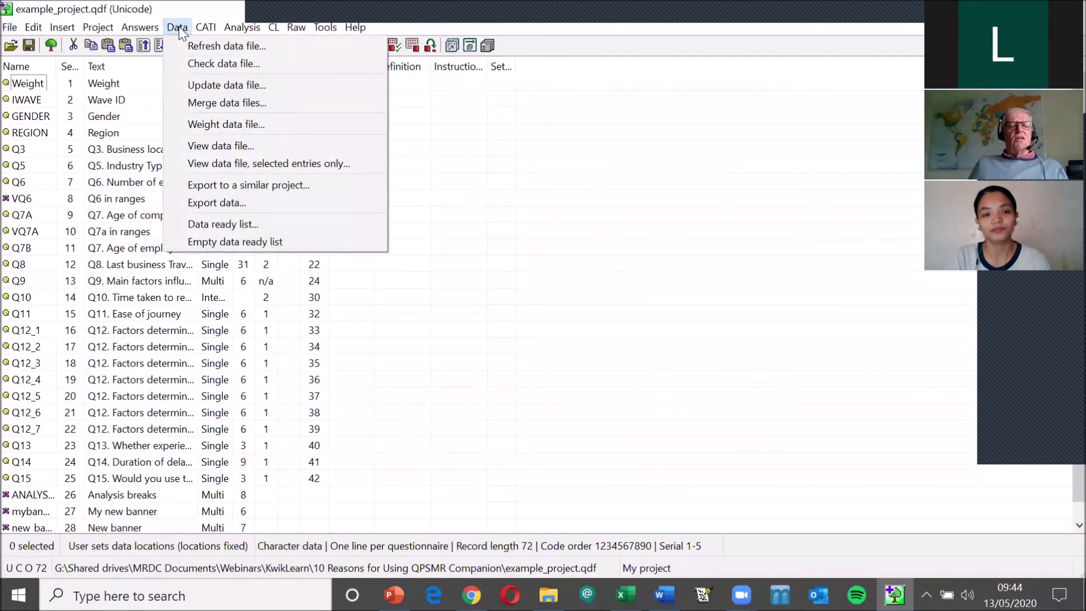
click(242, 27)
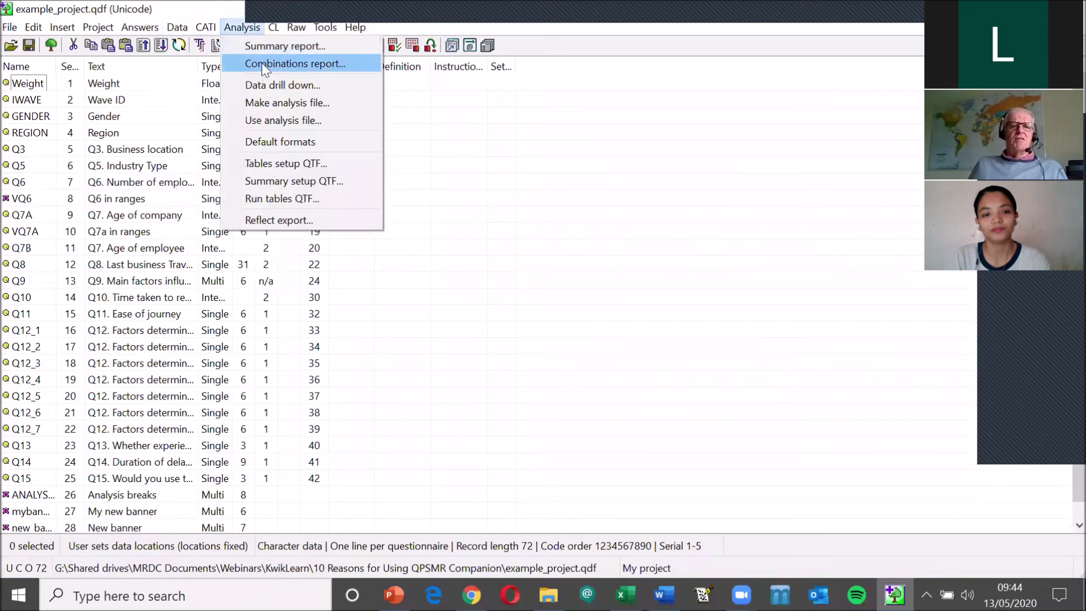
click(263, 47)
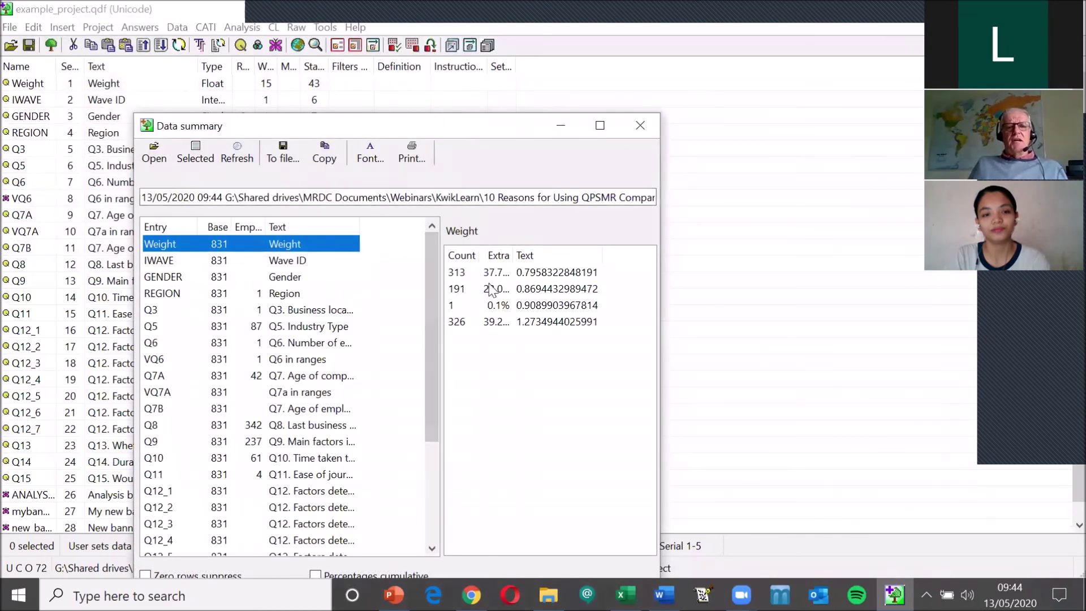
click(154, 330)
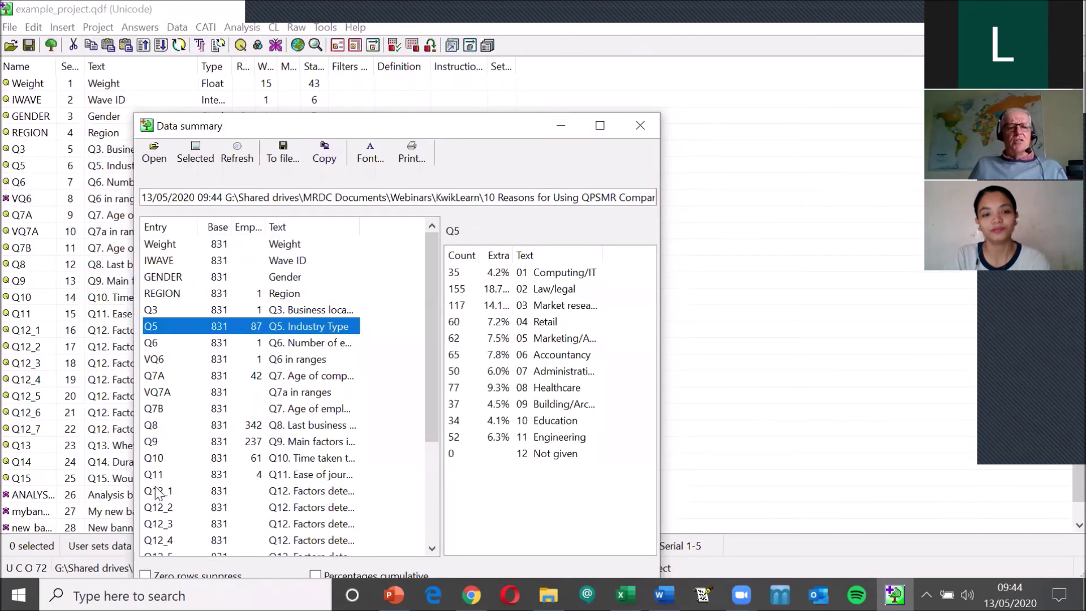
click(156, 492)
click(167, 509)
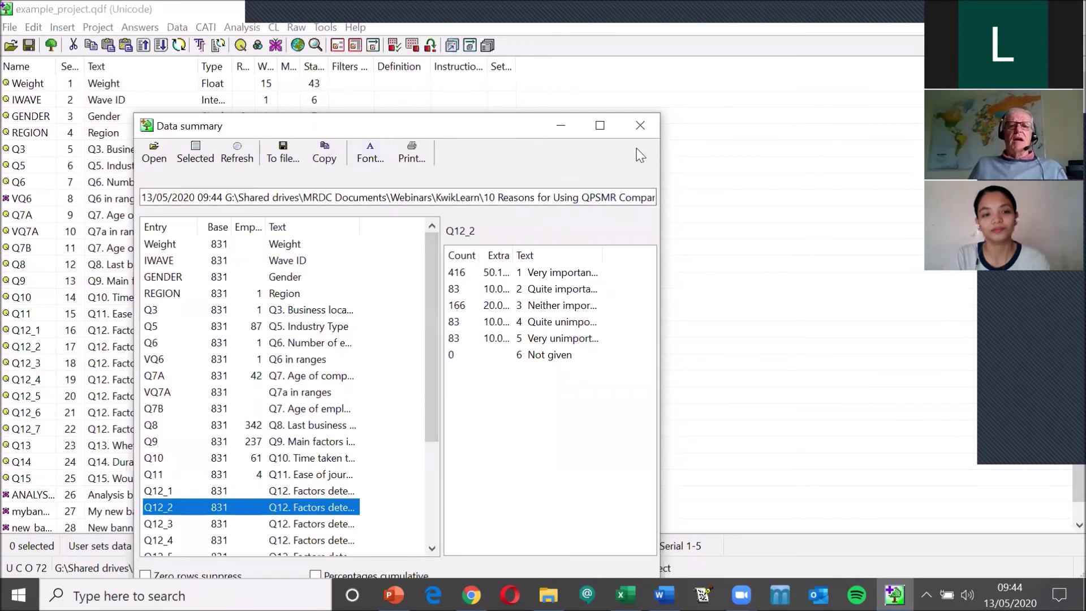
click(648, 134)
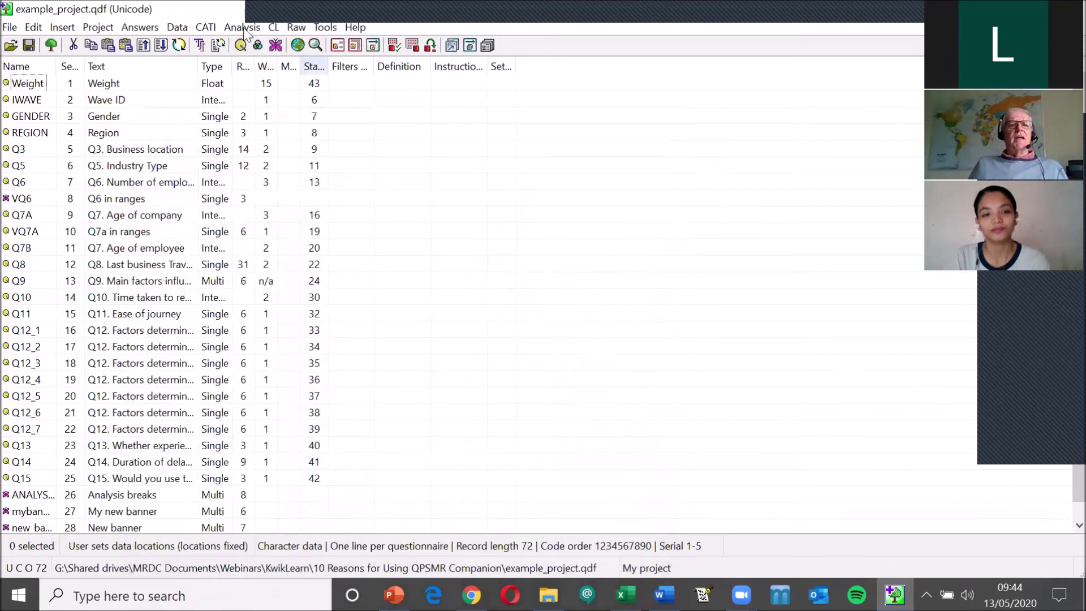
Run a combinations report on new_banner and save it as example_project Combinations.xlsx, replacing the existing file.
click(243, 27)
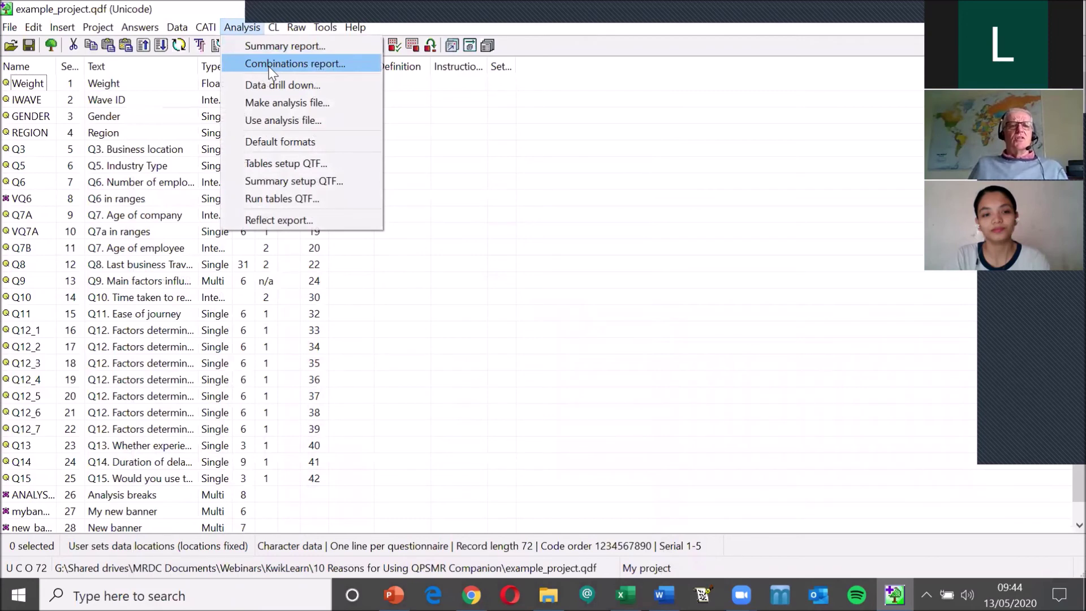
click(269, 65)
click(88, 61)
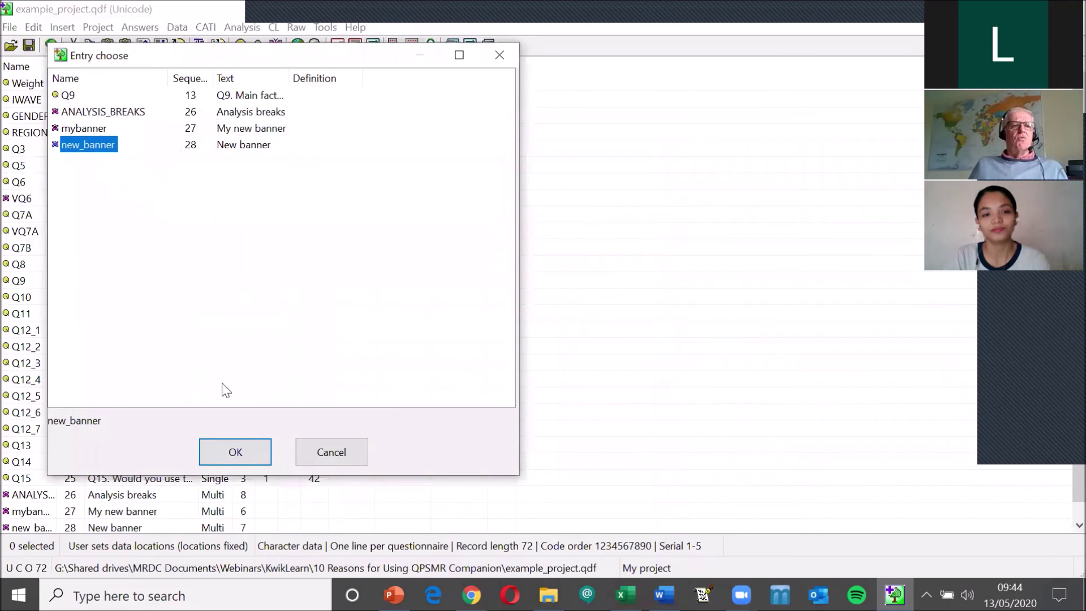
click(238, 453)
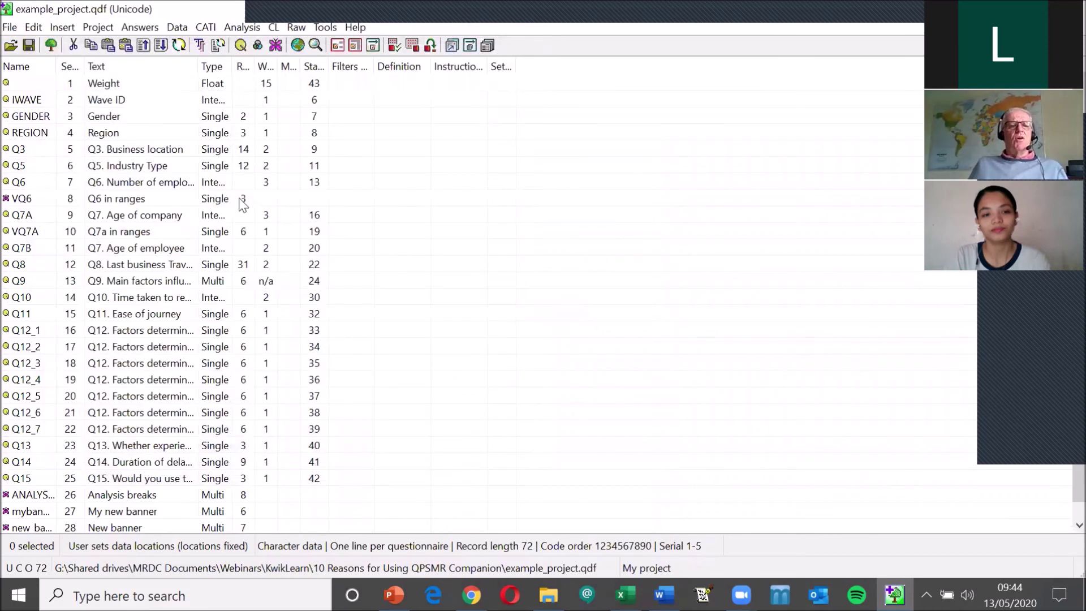
click(400, 400)
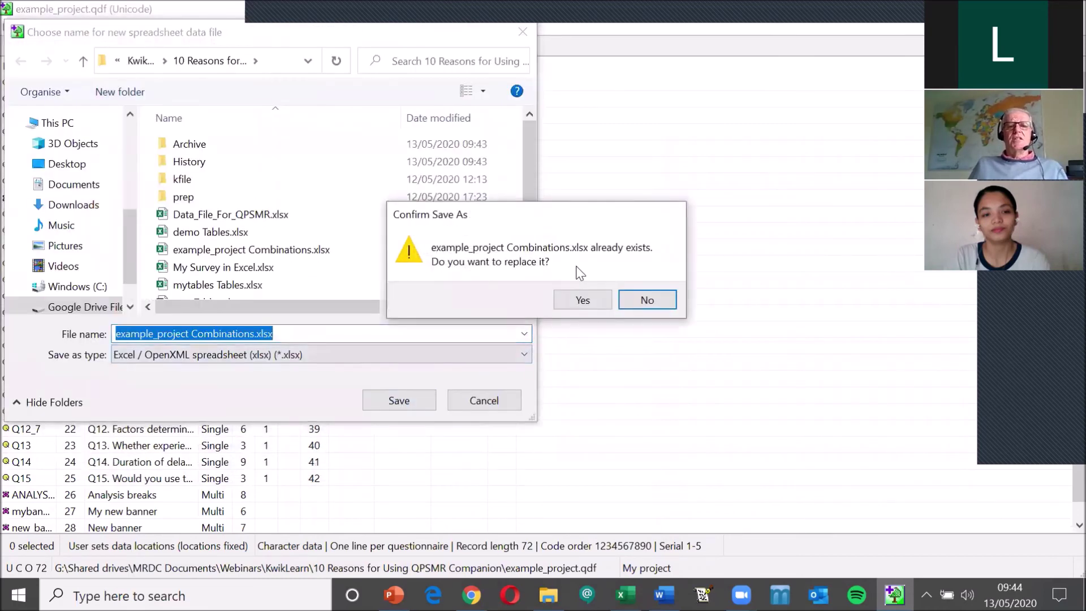
click(581, 301)
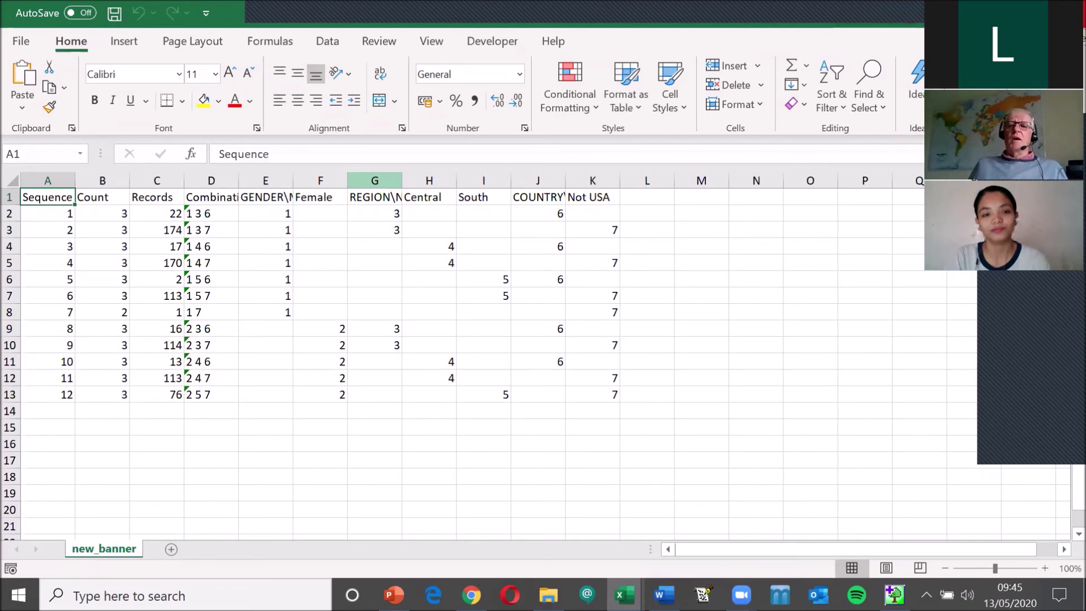
Leave the combinations workbook in Excel and close QPSMR Companion.
key(alt+Tab)
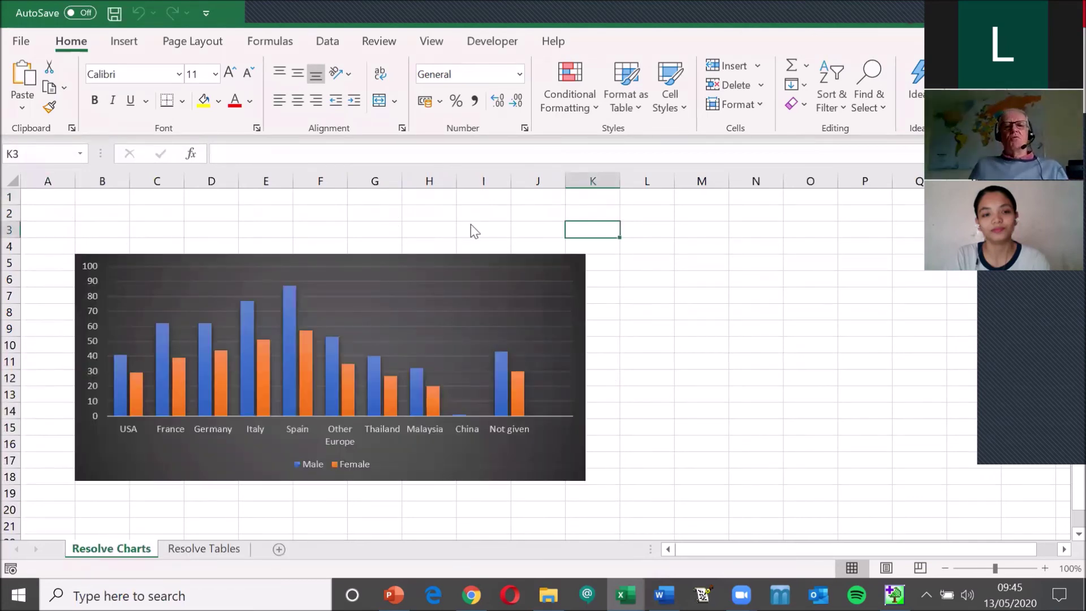
key(alt+Tab)
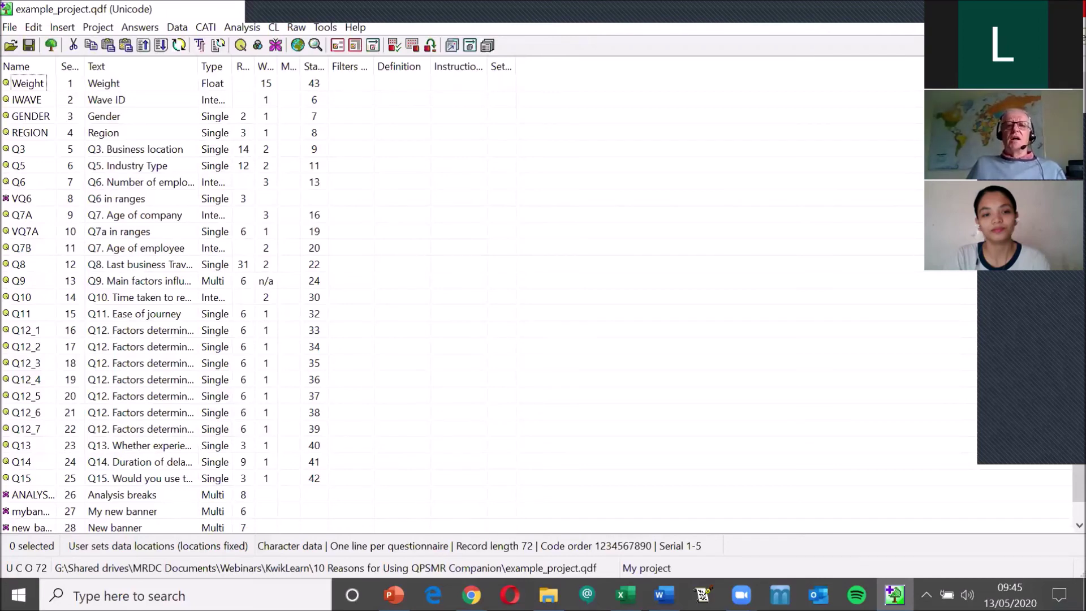
click(1071, 9)
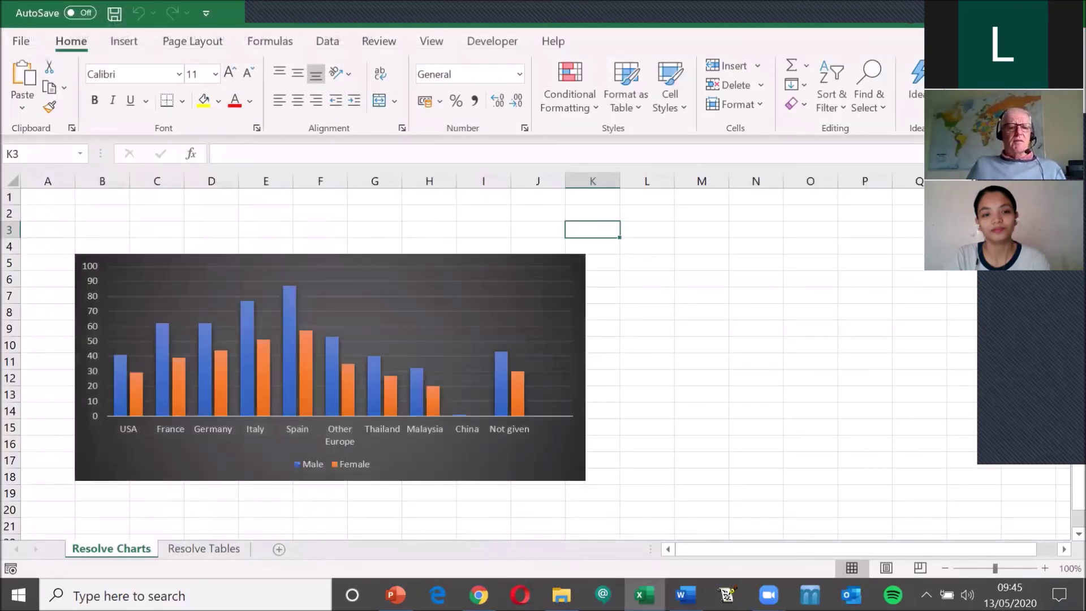
Launch Resolve and create a new project database named new_project from the file Resolve Project Resolve.qrf.
click(19, 595)
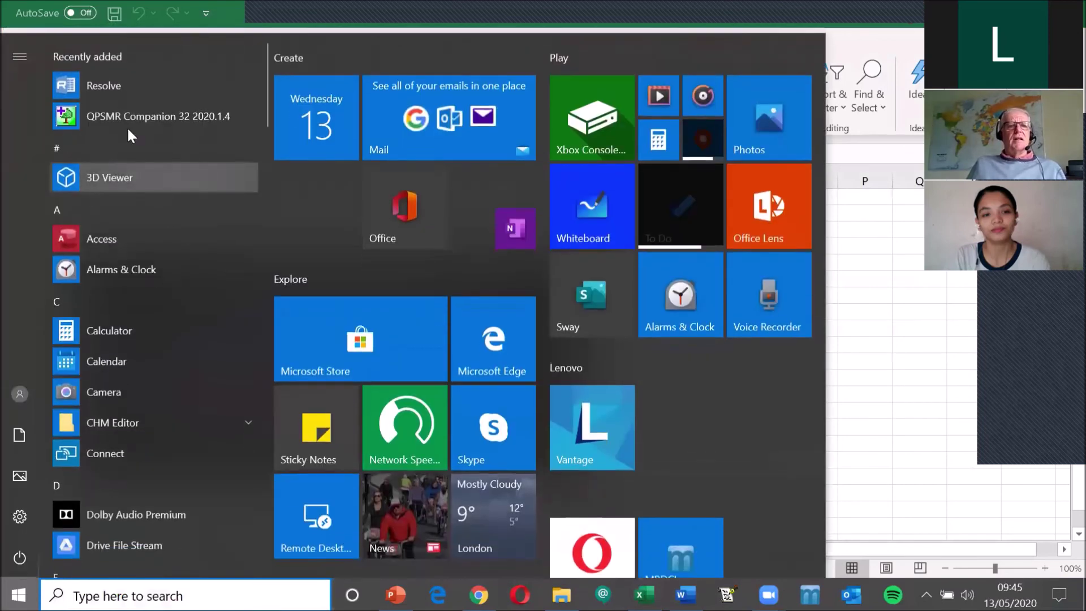
click(107, 86)
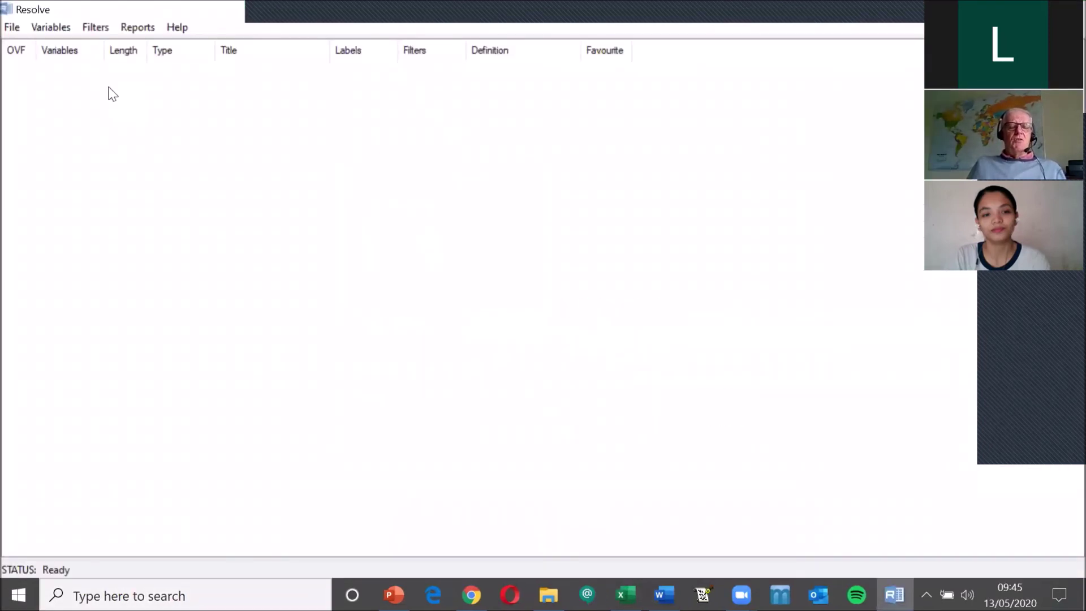
click(12, 28)
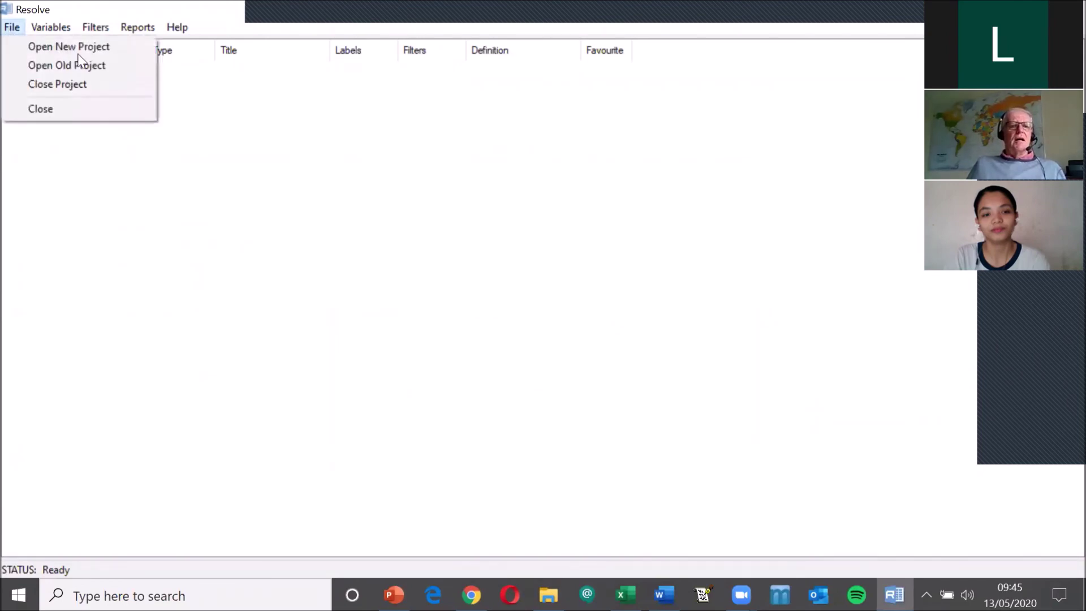
click(77, 48)
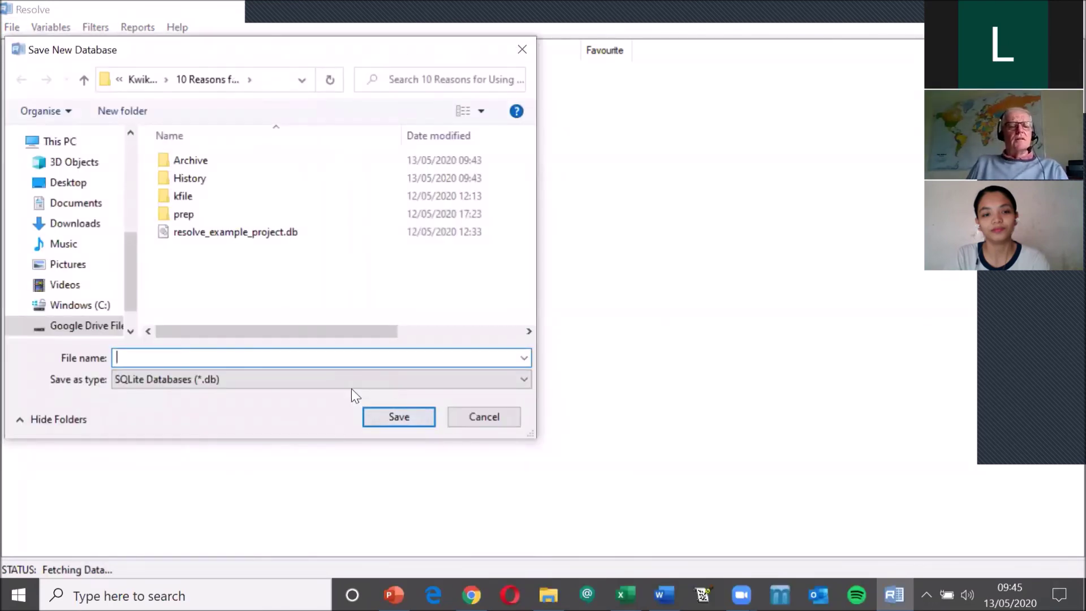
text(new_project)
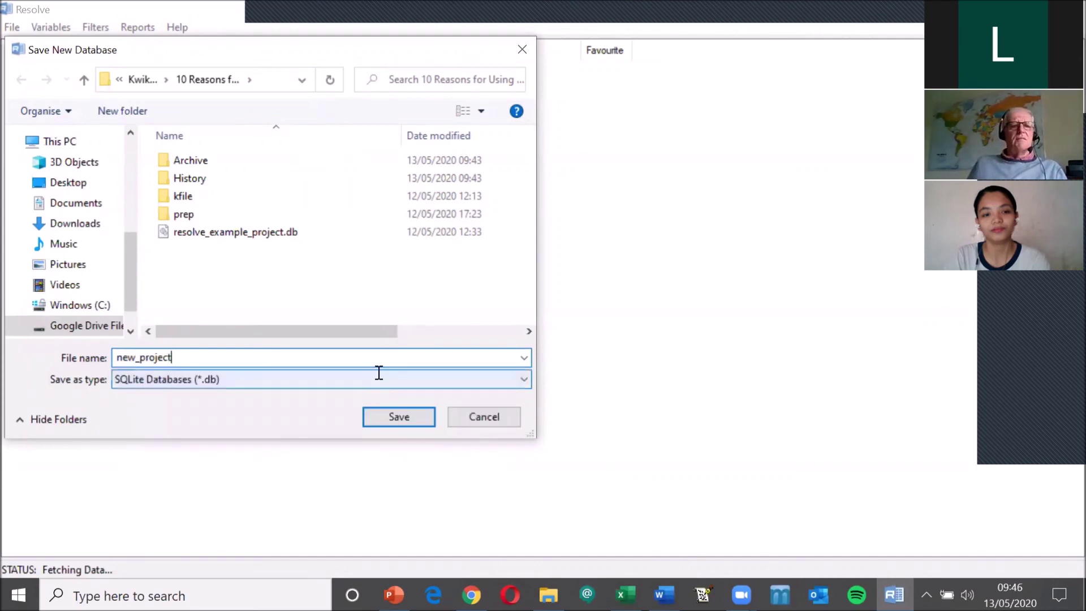
key(Return)
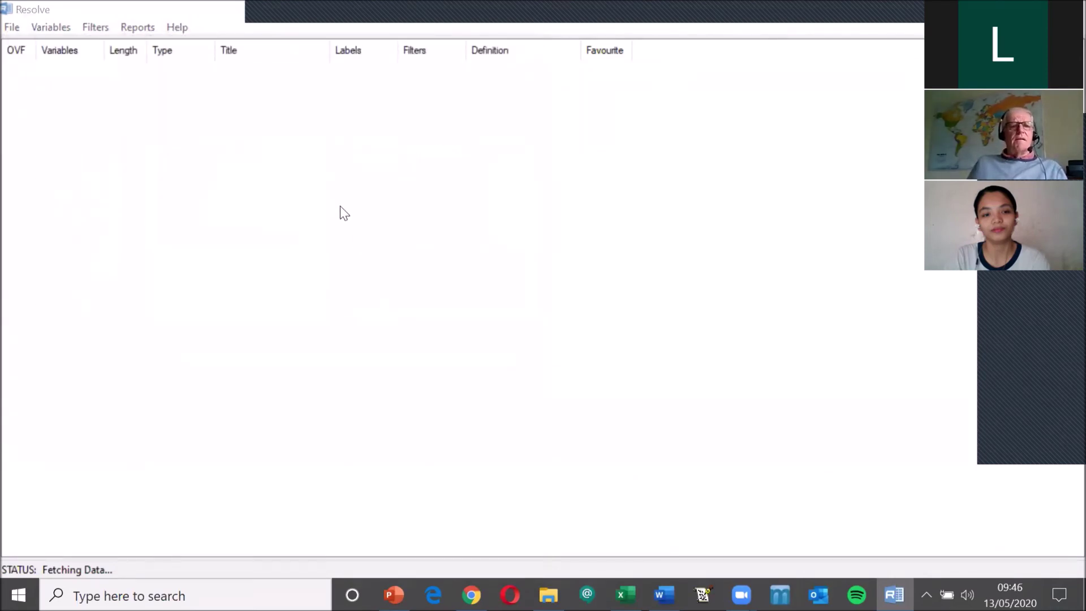
click(250, 233)
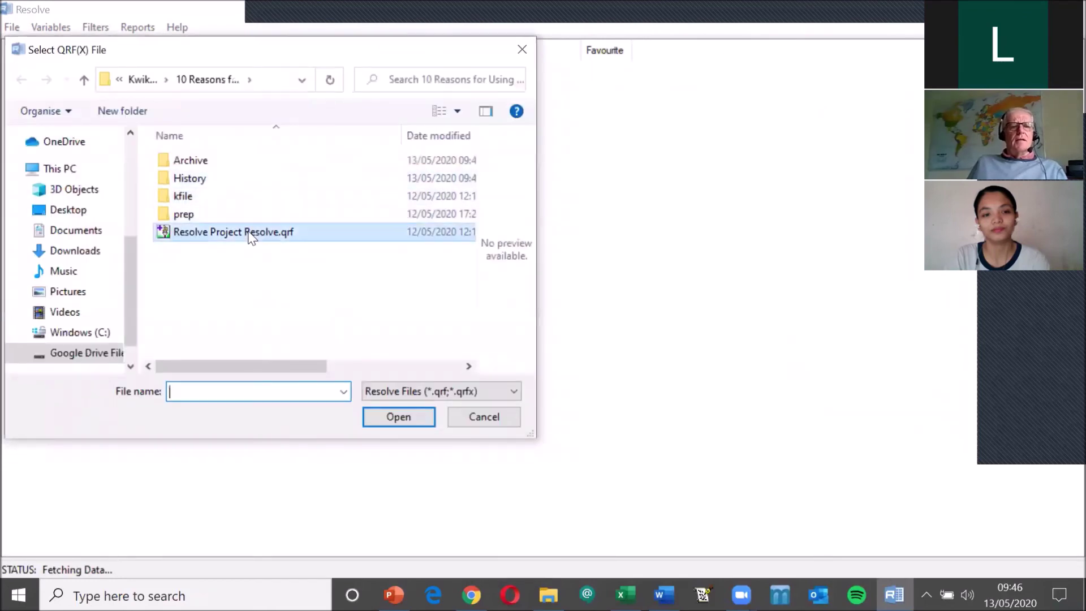
click(402, 422)
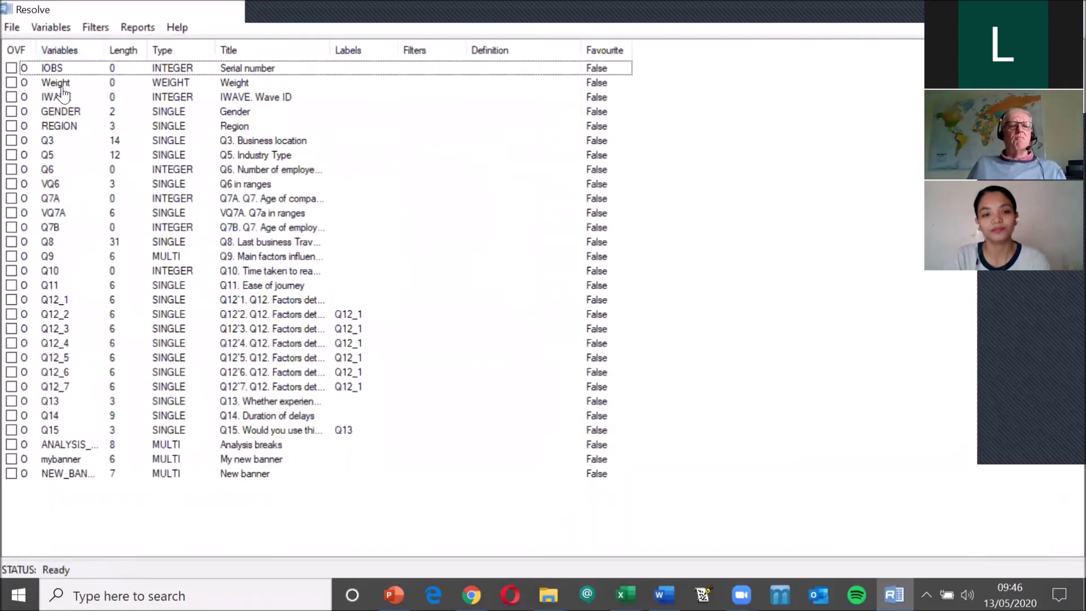
Start a quick report with Q3 Business location as the rows and REGION as the columns.
click(136, 28)
click(174, 48)
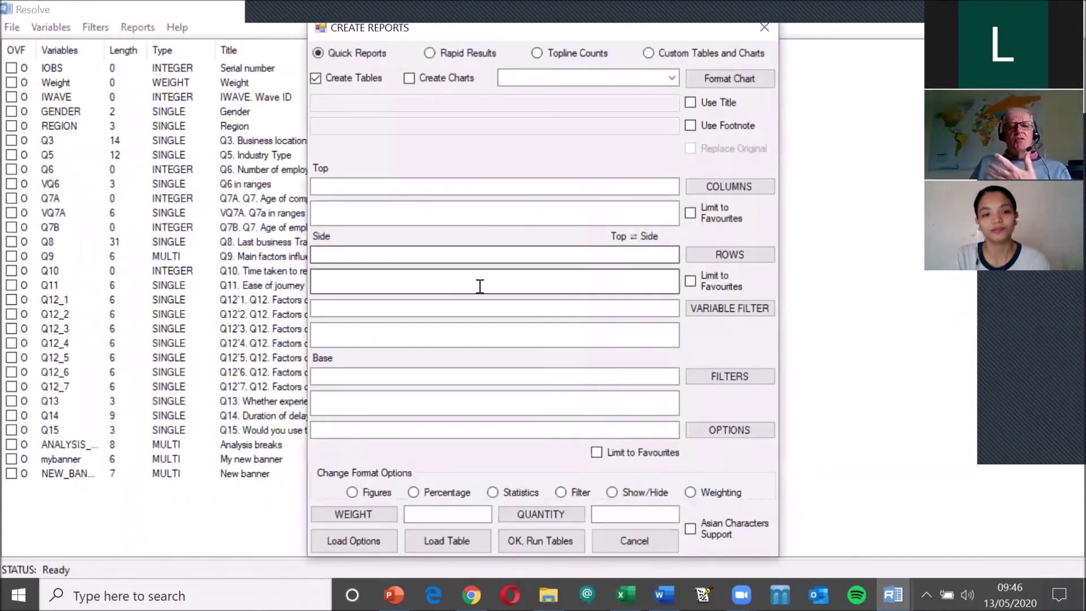
click(719, 257)
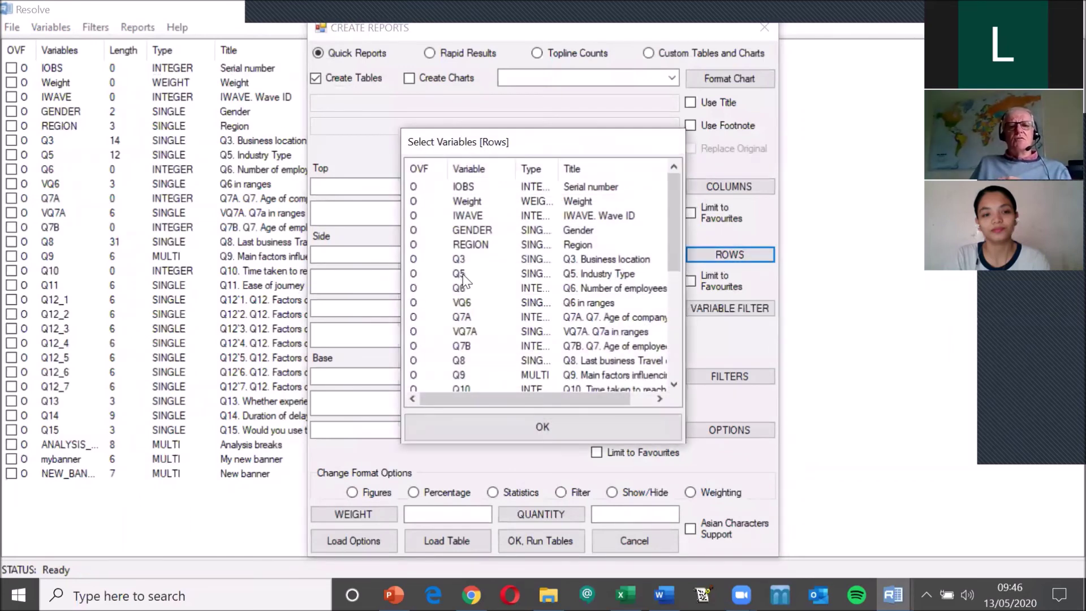
click(459, 260)
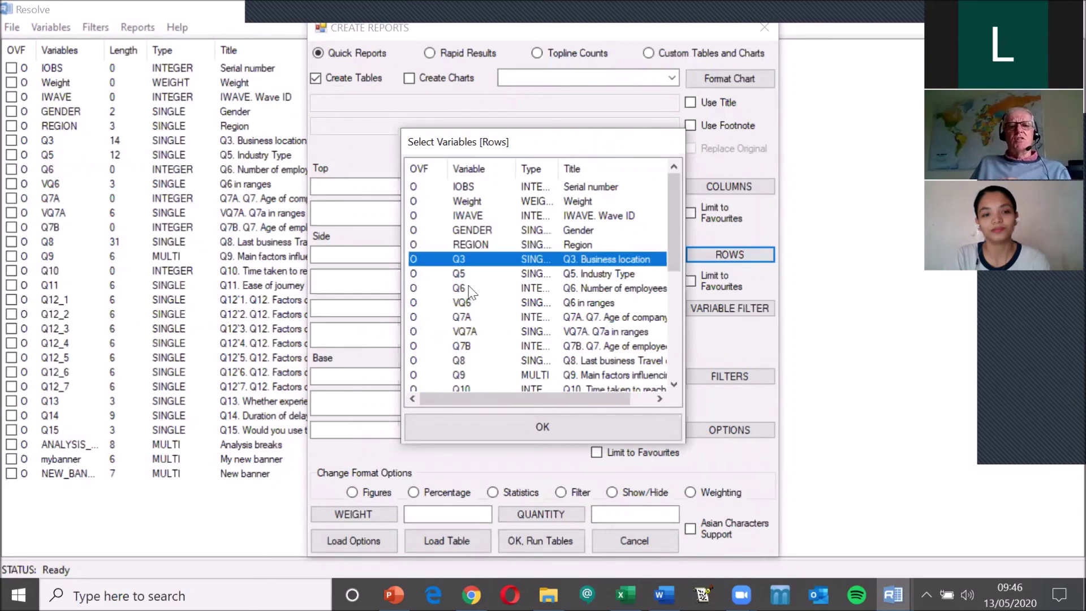
click(540, 428)
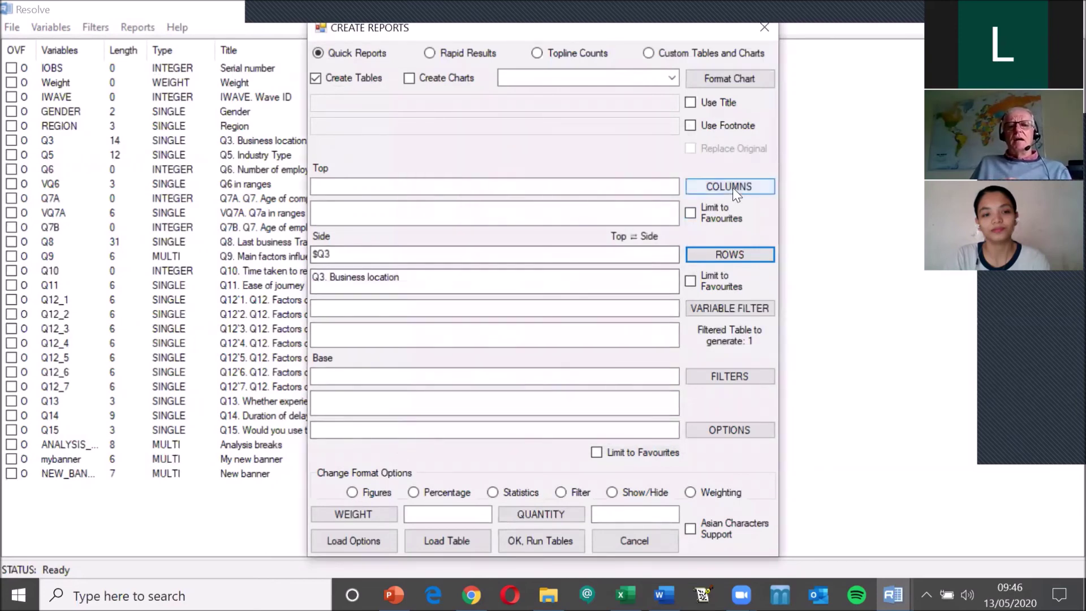
click(730, 187)
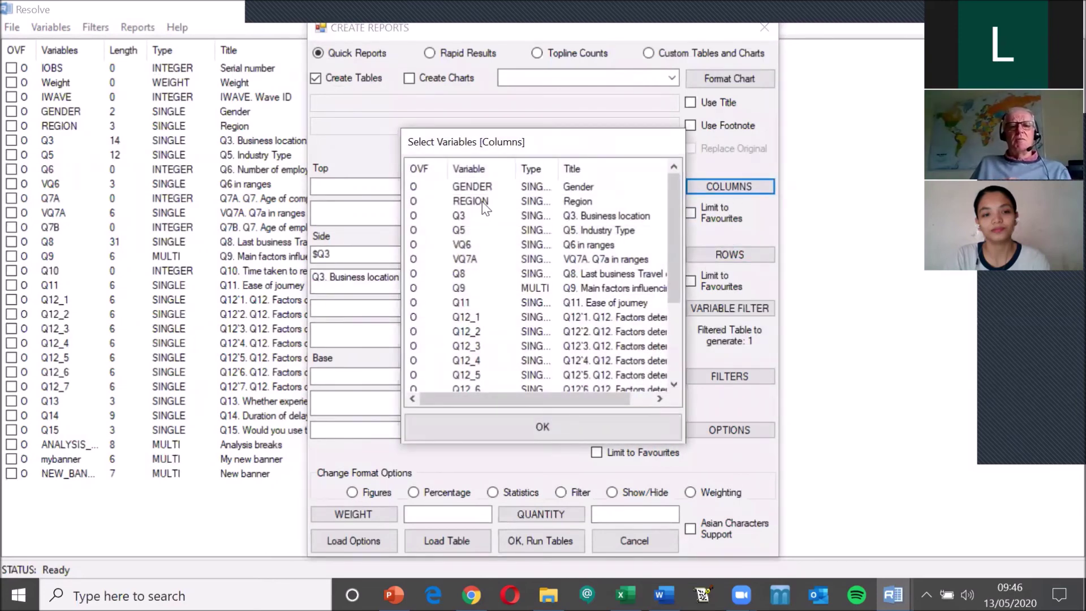
click(481, 200)
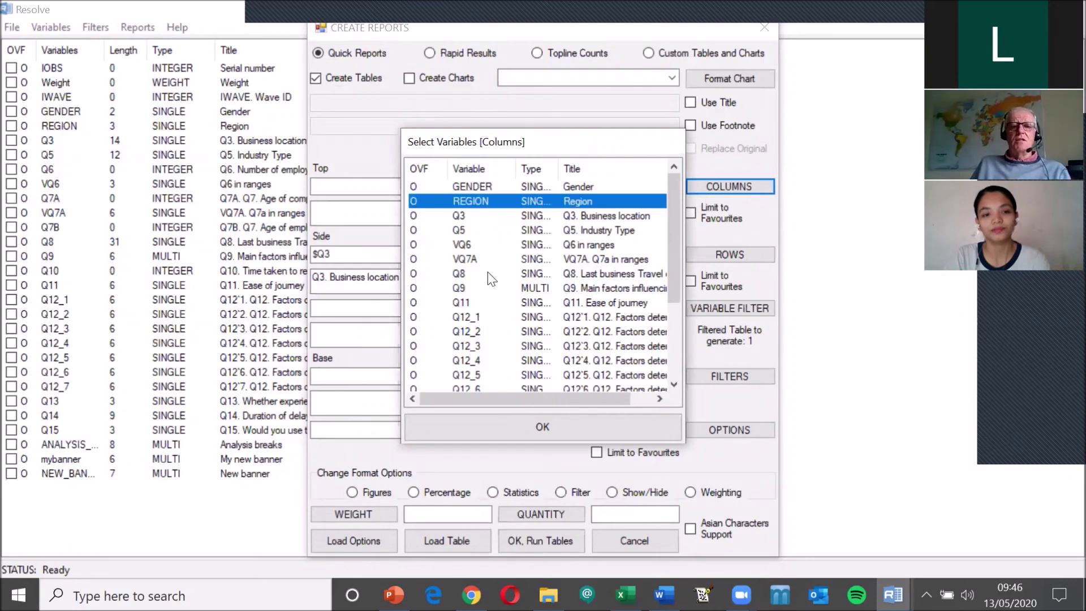
click(541, 426)
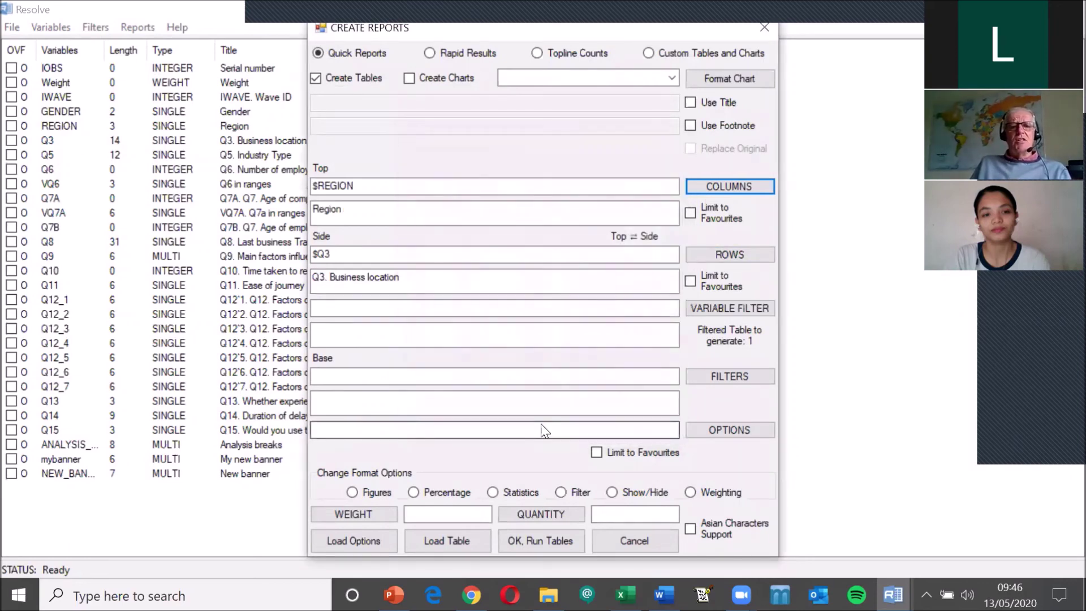
Include a Clustered Column chart alongside the table in the quick report.
click(409, 79)
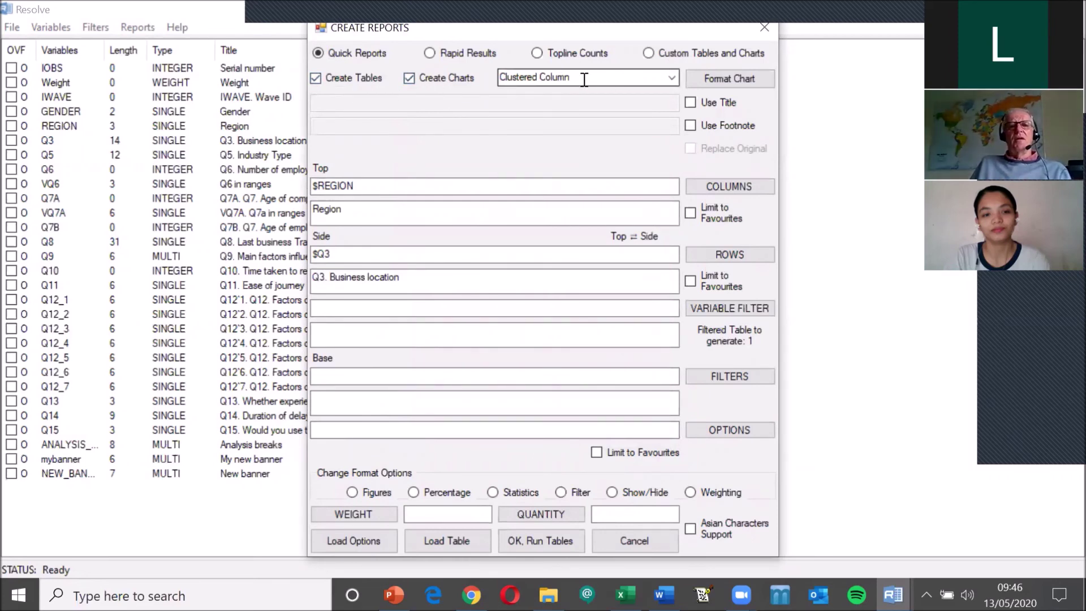
click(677, 77)
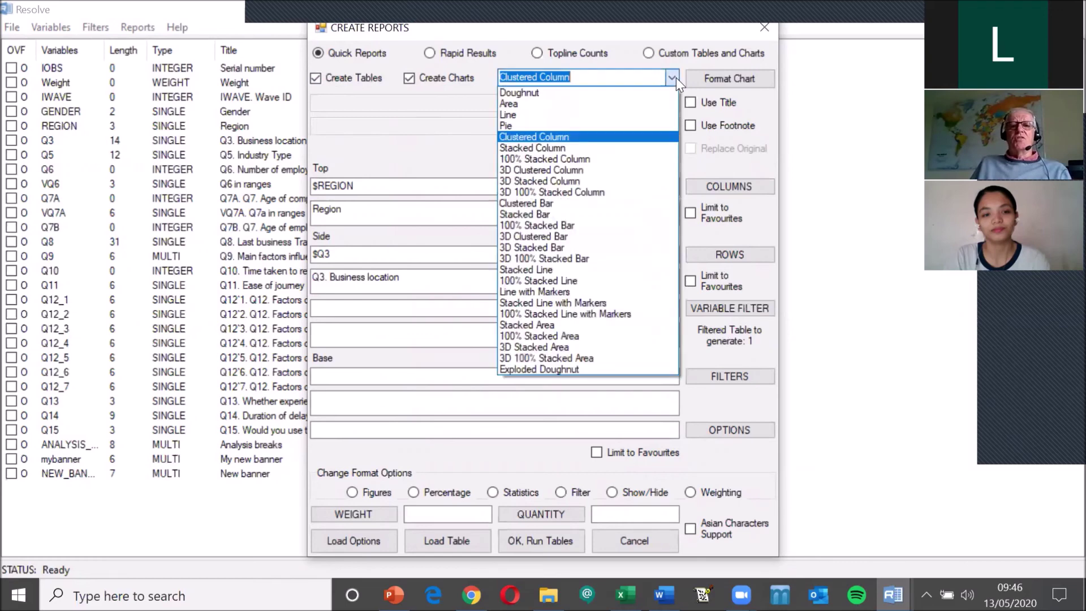
click(535, 137)
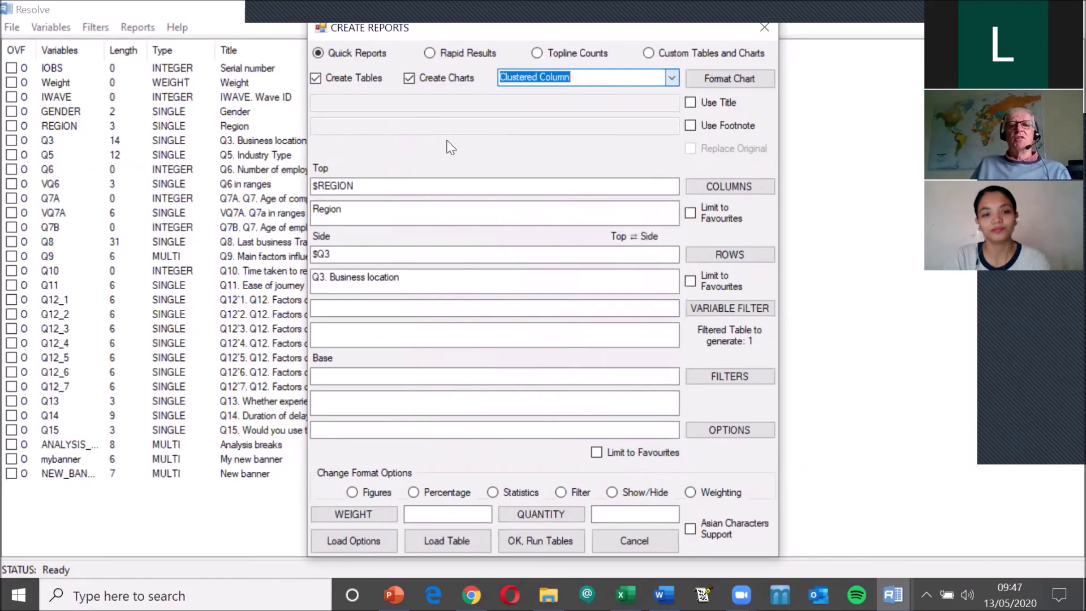
Run the quick report without saving the table definition and view the resulting QUICK_001 Tables.txt.
click(534, 541)
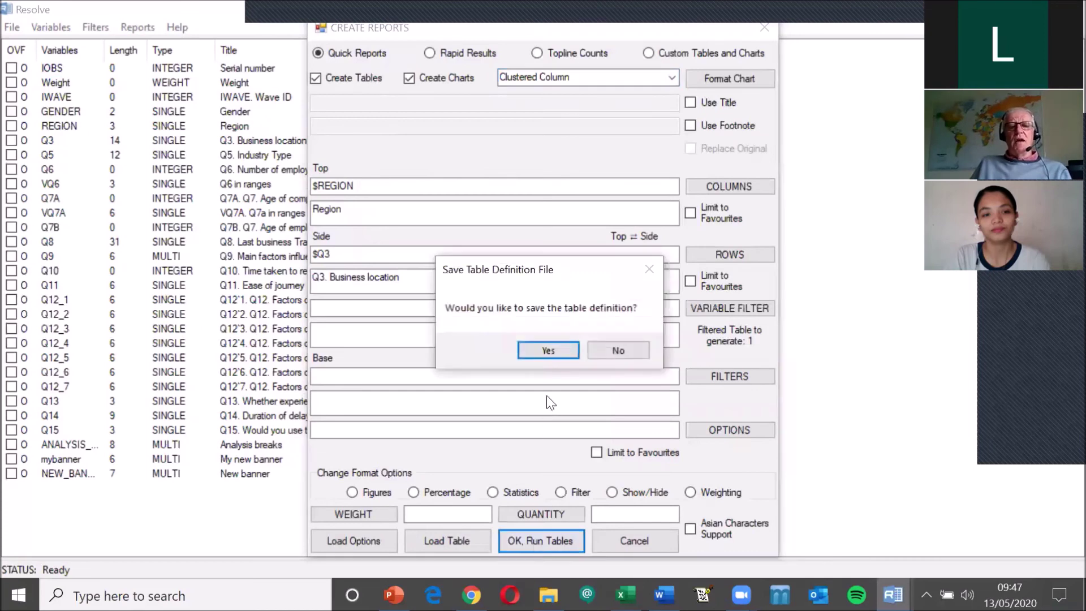
click(595, 353)
click(611, 356)
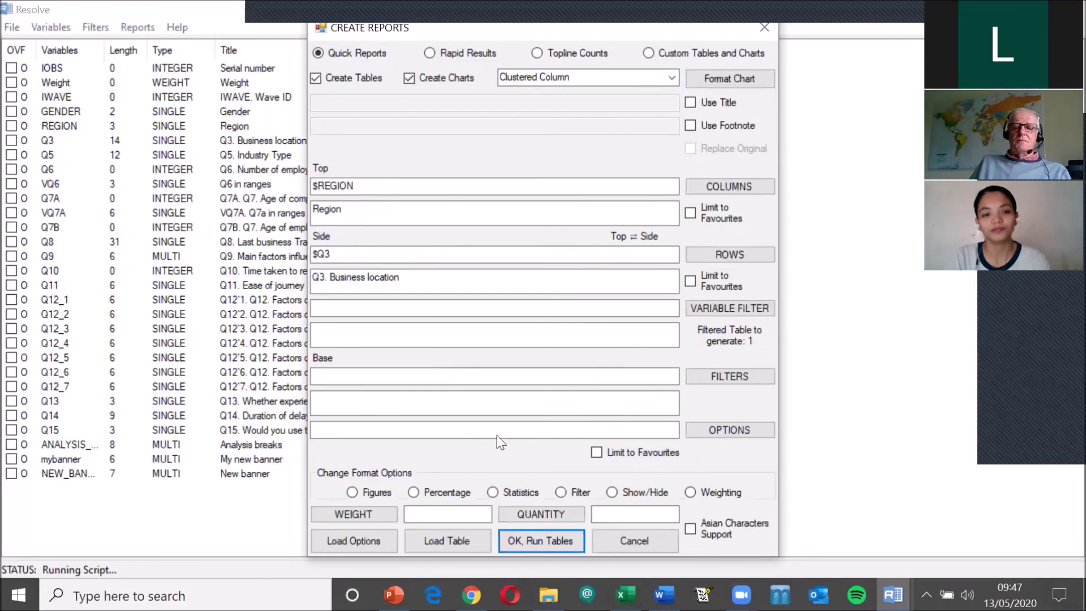
click(562, 351)
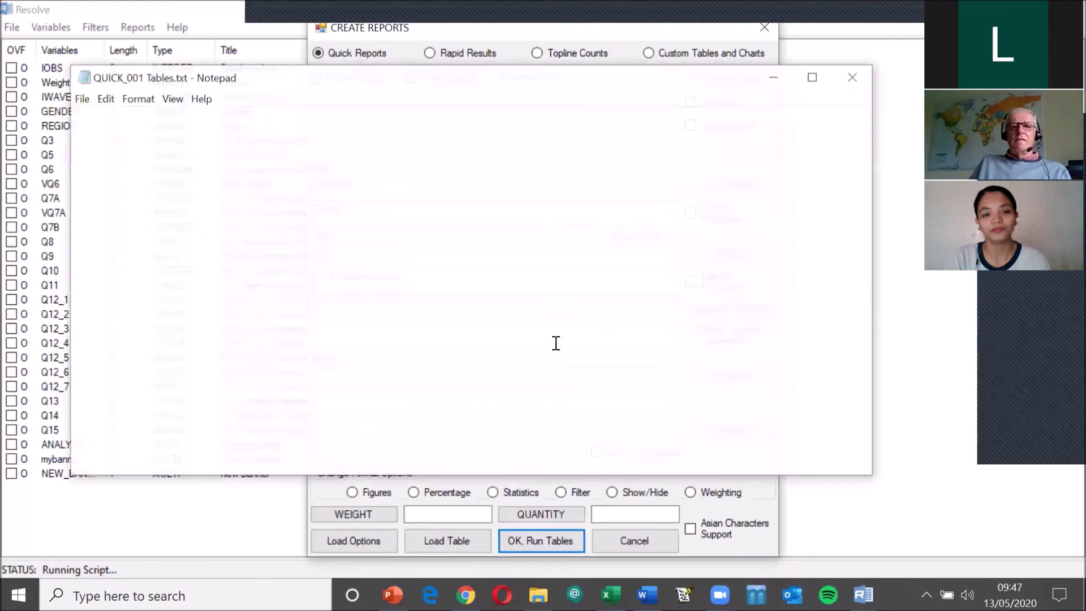
scroll(444, 176, down, 4)
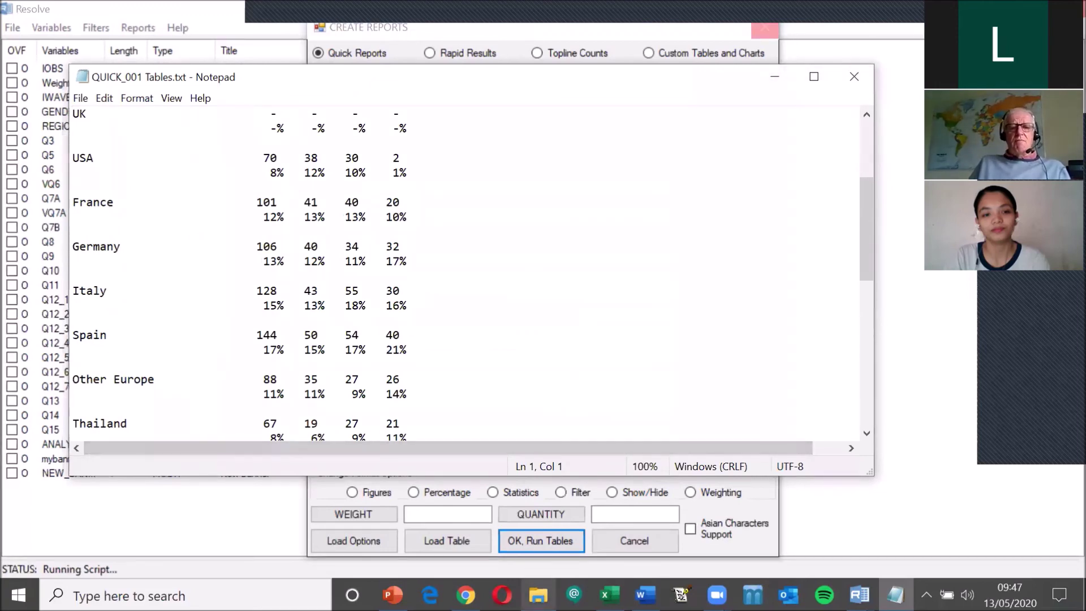
Open QUICK_001 Tables and Charts.xlsx from the project folder in Excel and apply the dark-background chart style to its column chart.
click(538, 595)
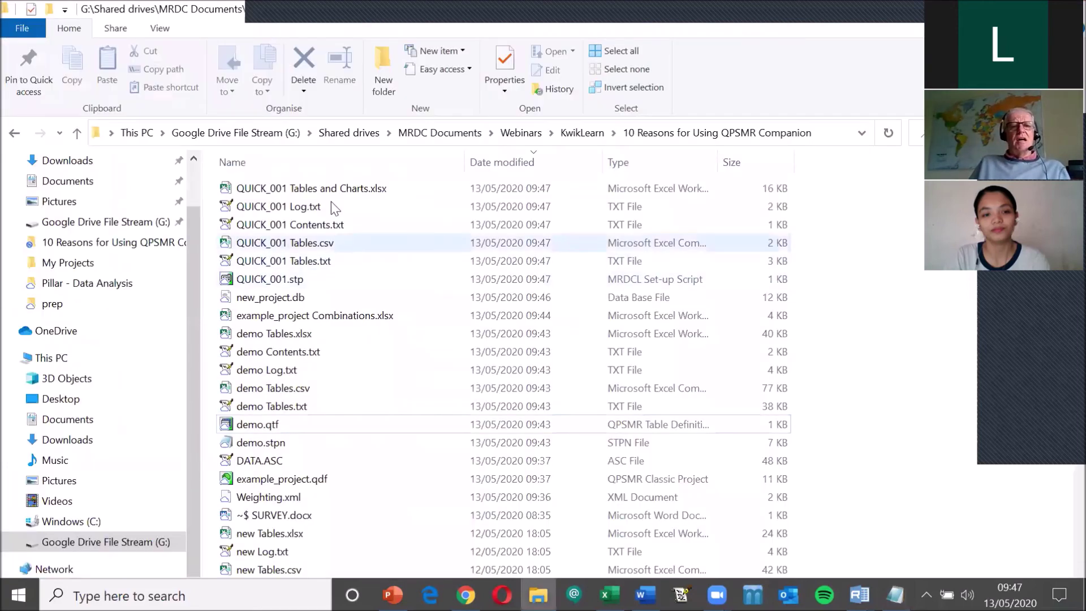
double_click(331, 191)
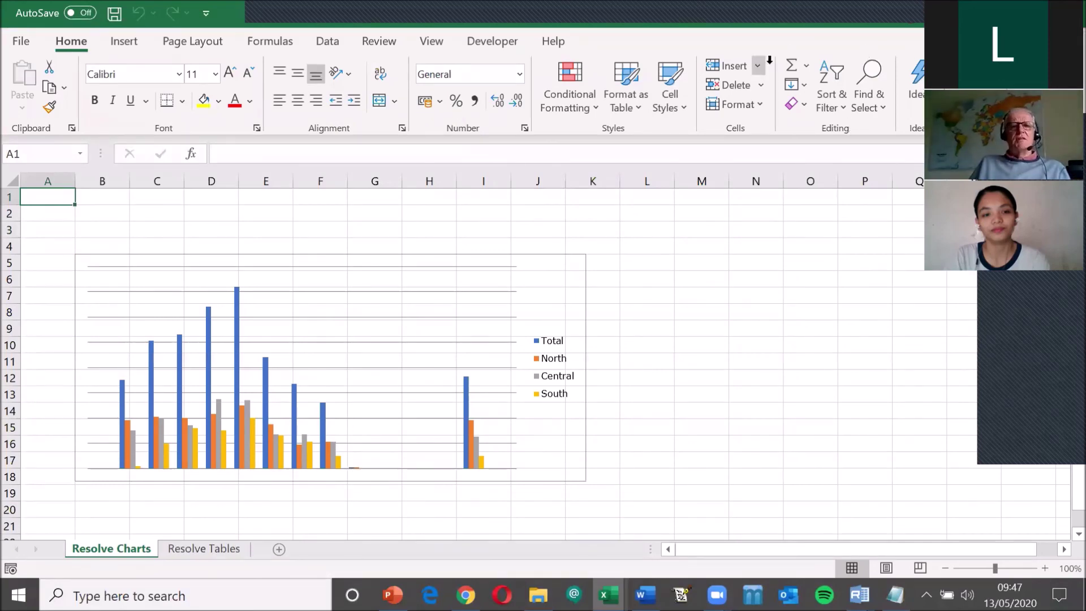
click(450, 258)
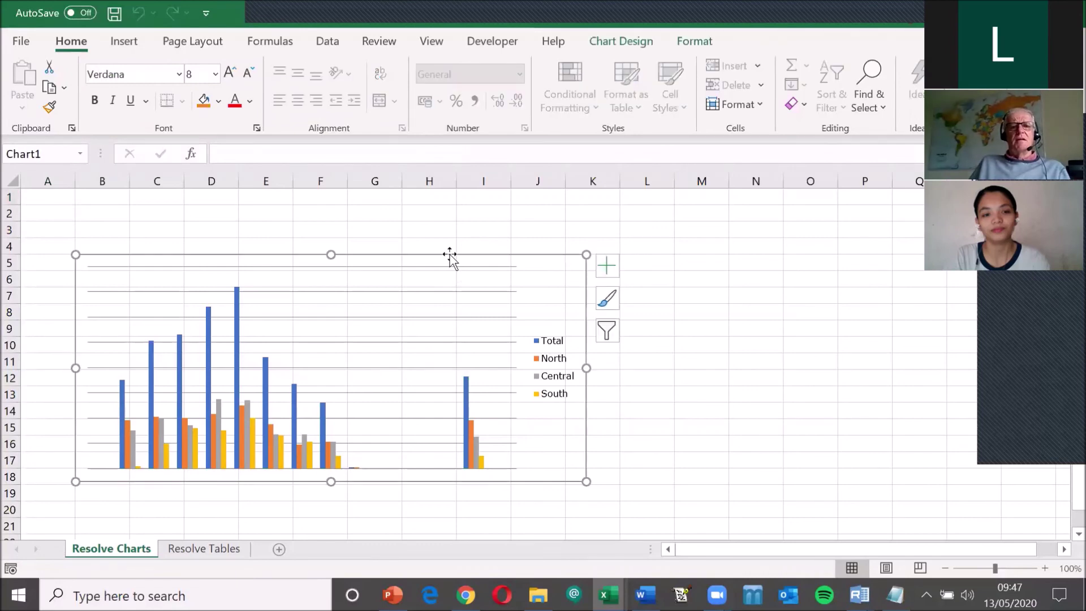
click(450, 257)
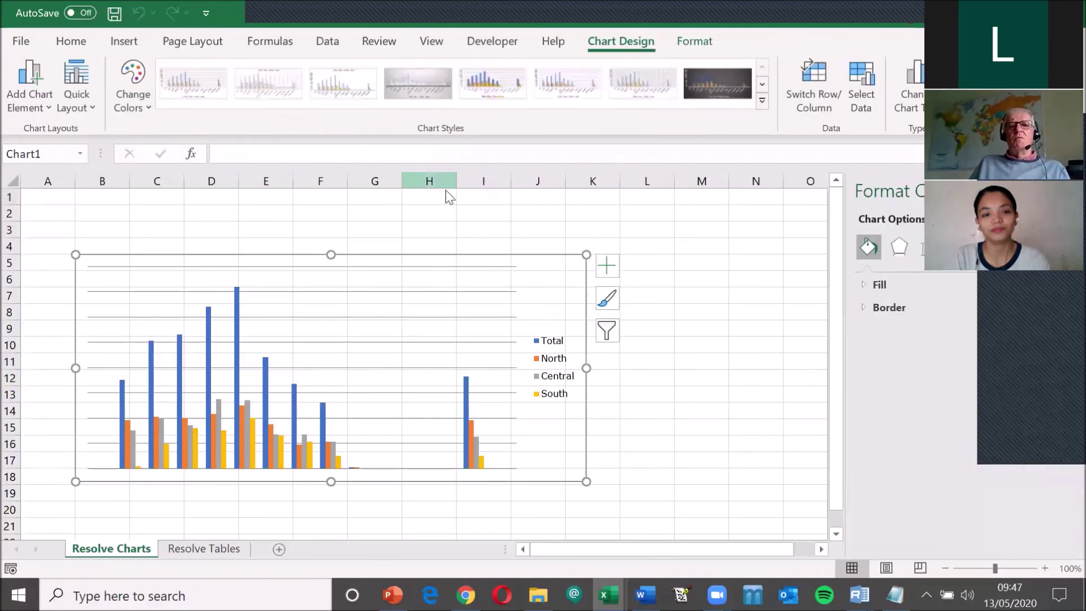
click(717, 83)
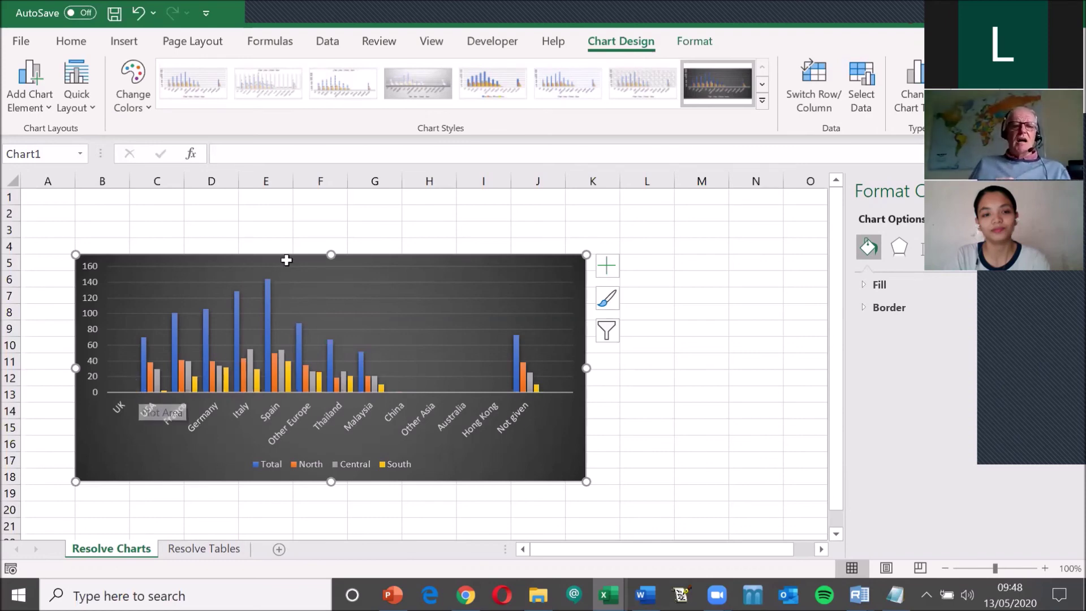
click(226, 232)
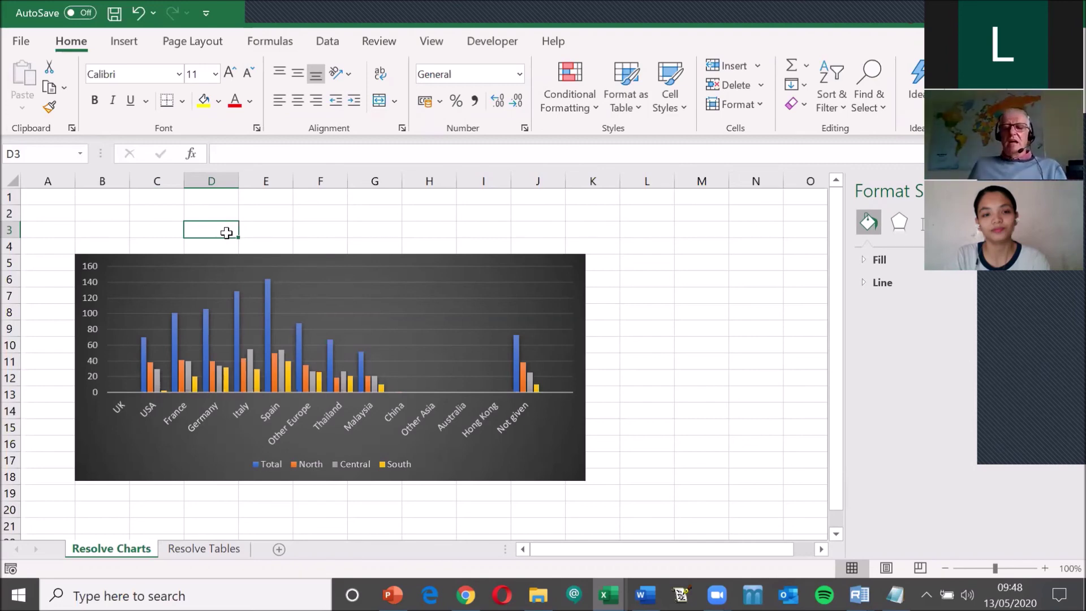
Switch to the 10 Reasons to use QPSMR Companion presentation in PowerPoint and start the slide show from slide 9.
key(alt+Tab)
key(alt+Tab)
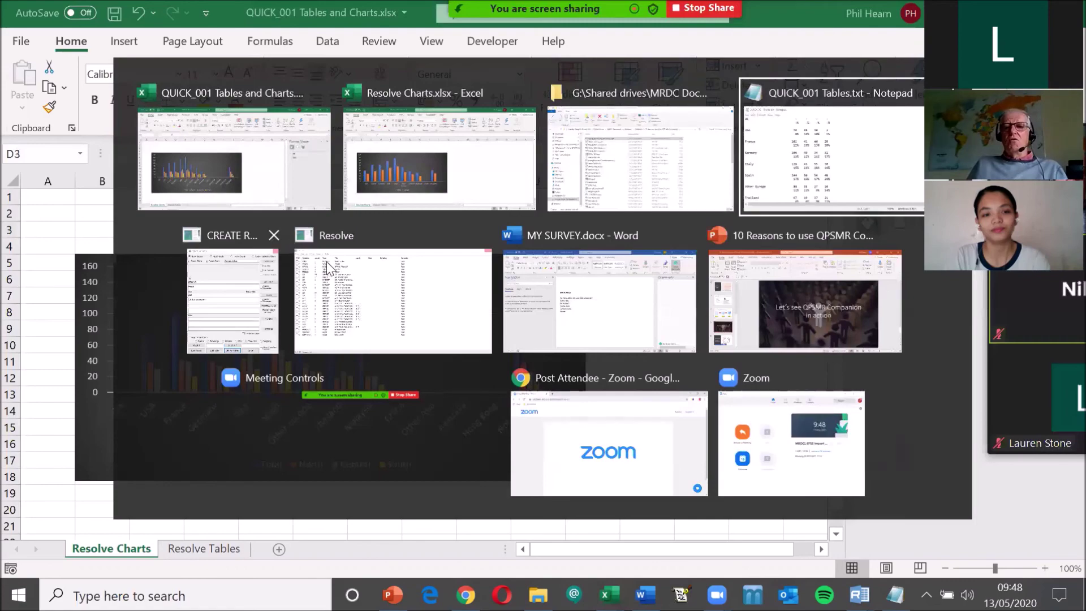
key(Tab)
key(Tab)
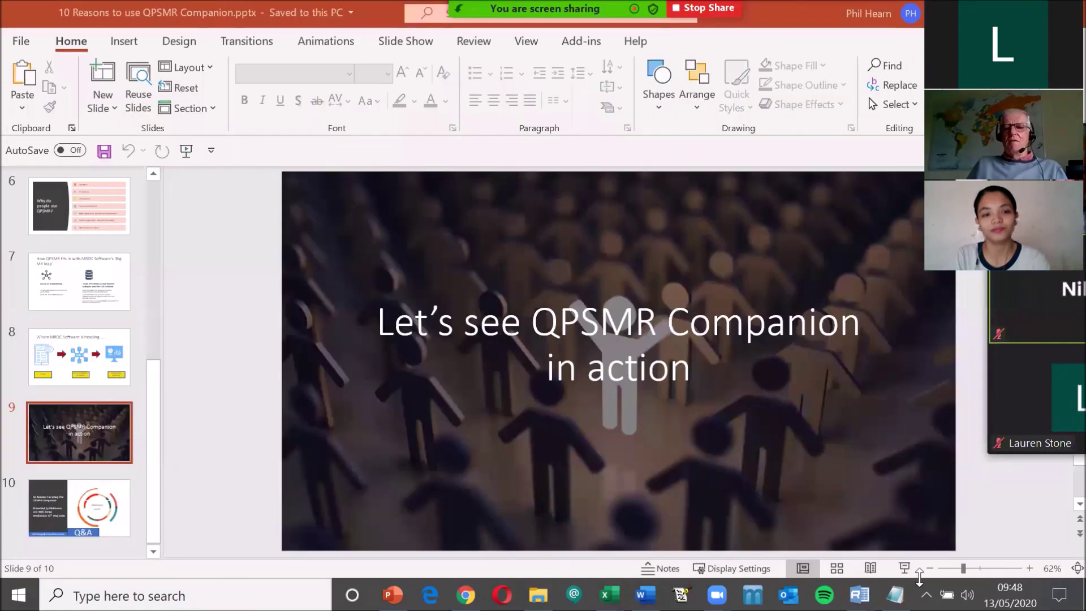
click(905, 567)
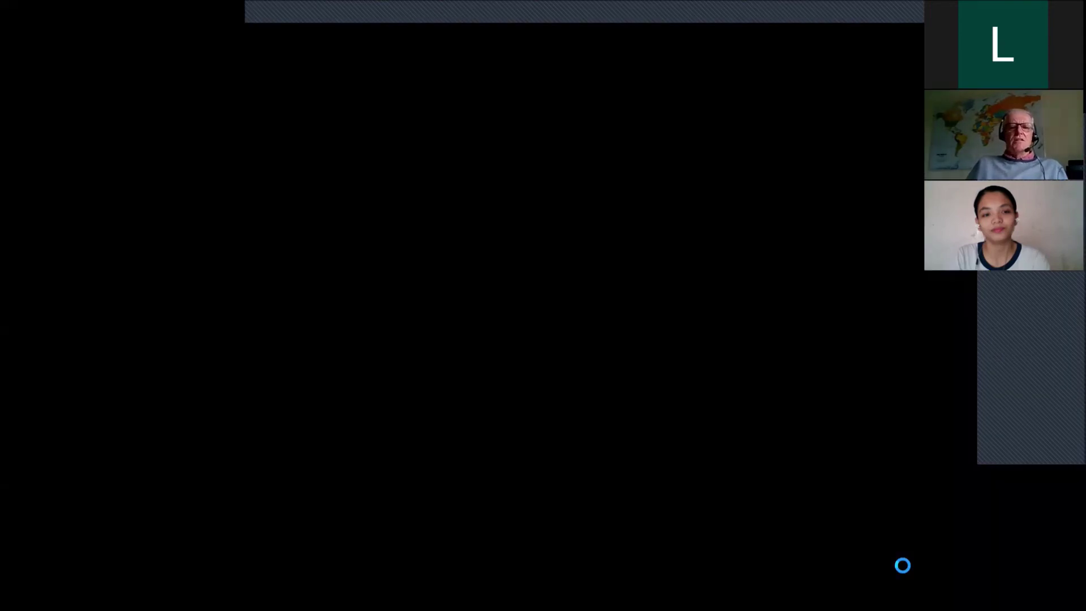